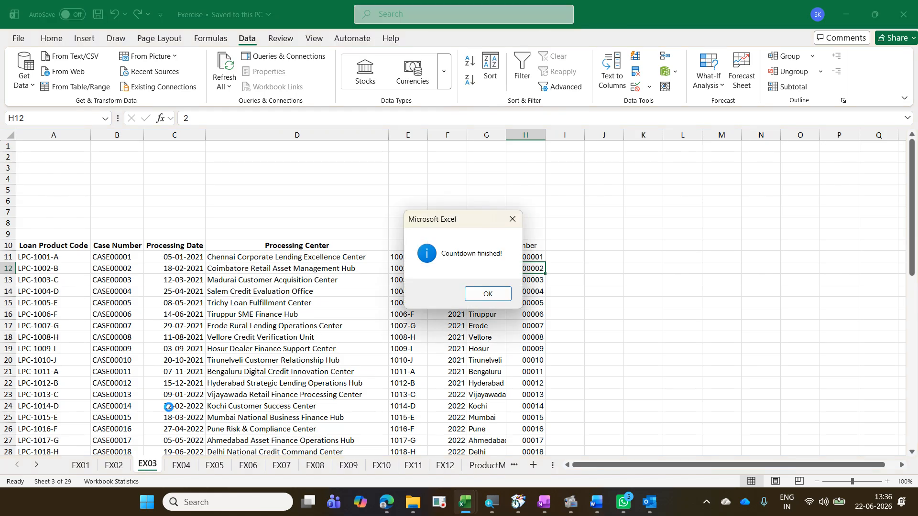
Step: Dismiss the countdown message and switch to the EX04 sheet
{"action": "left_click", "coordinate": [487, 297]}
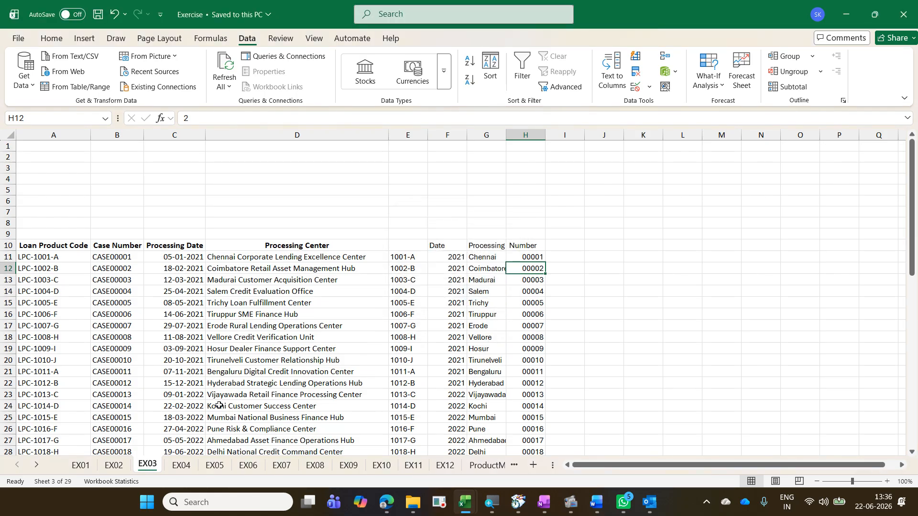
{"action": "left_click", "coordinate": [188, 467]}
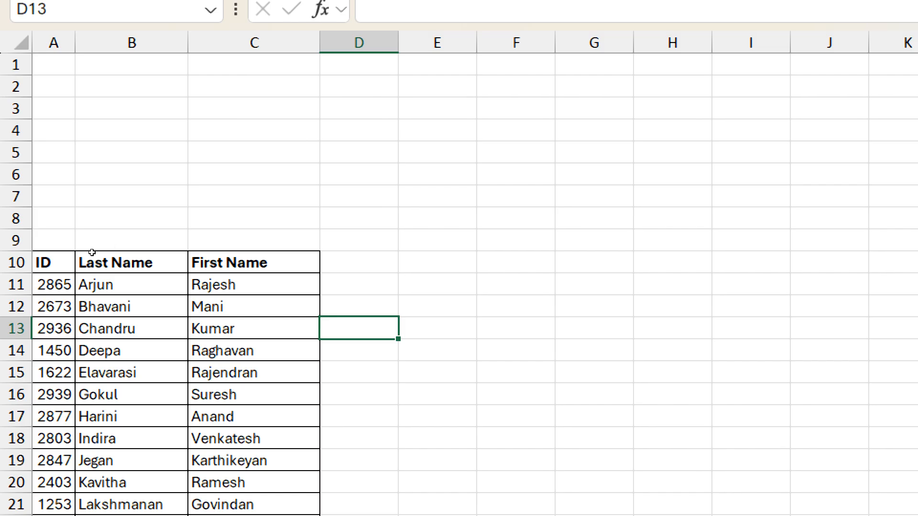
Step: In D11, enter the first person's last name and first name together as a sample full name
{"action": "key", "text": "Up"}
{"action": "key", "text": "Up"}
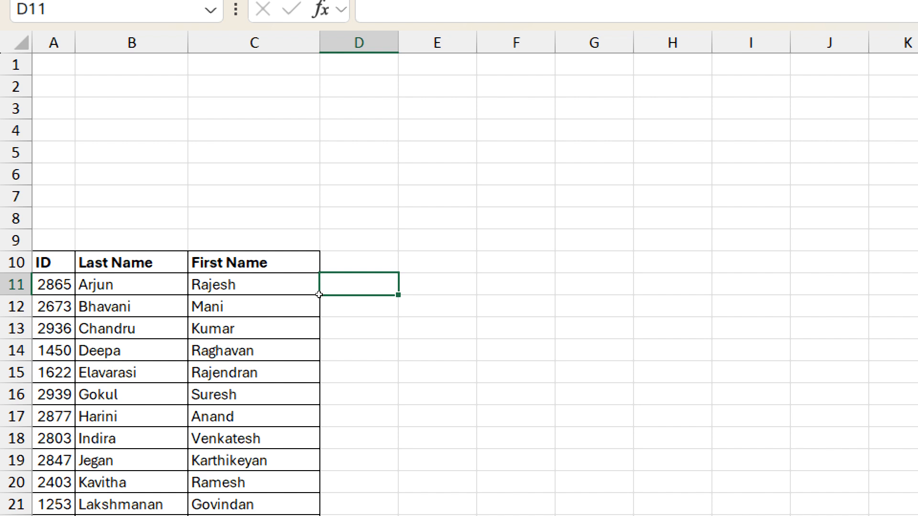
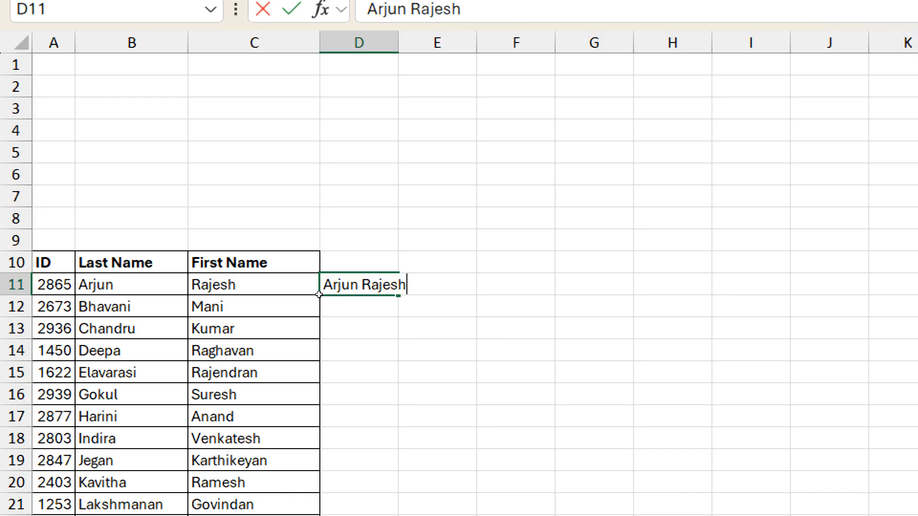
{"action": "key", "text": "Return"}
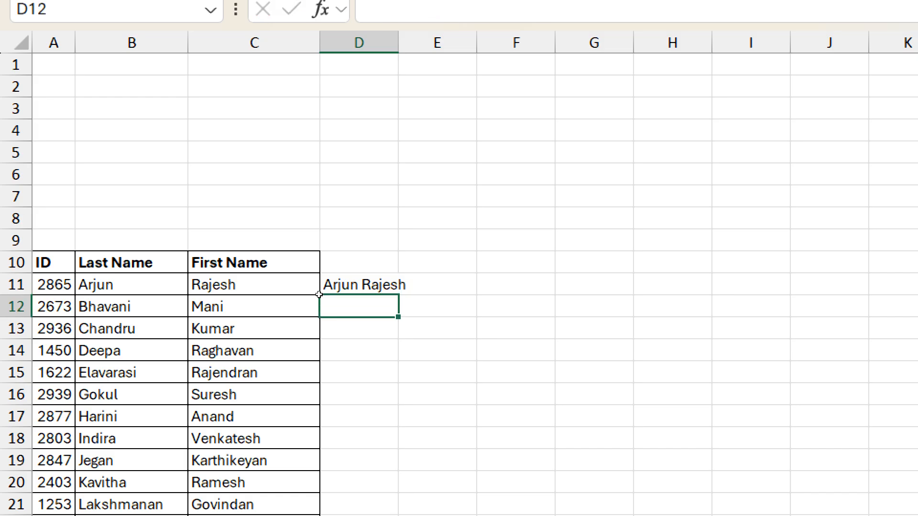
Step: Flash Fill the remaining full names down column D and autofit the column's width
{"action": "key", "text": "ctrl+e"}
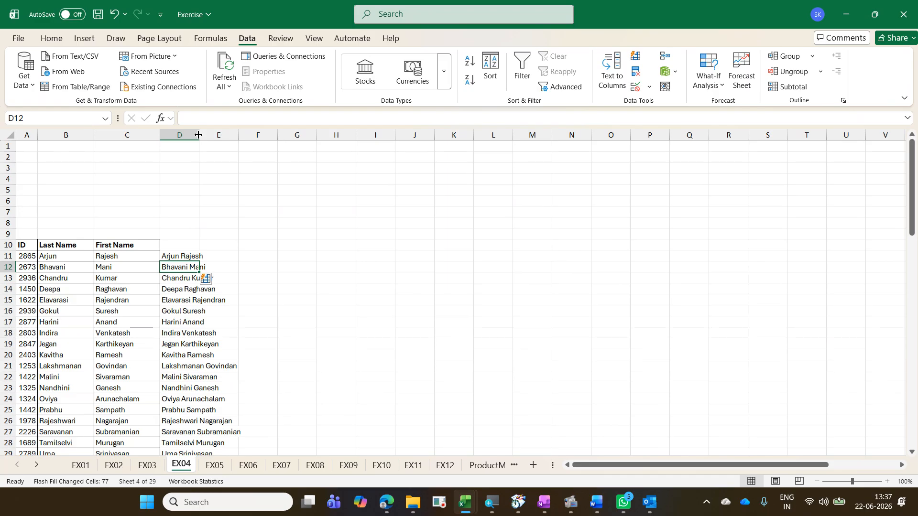
{"action": "double_click", "coordinate": [199, 135]}
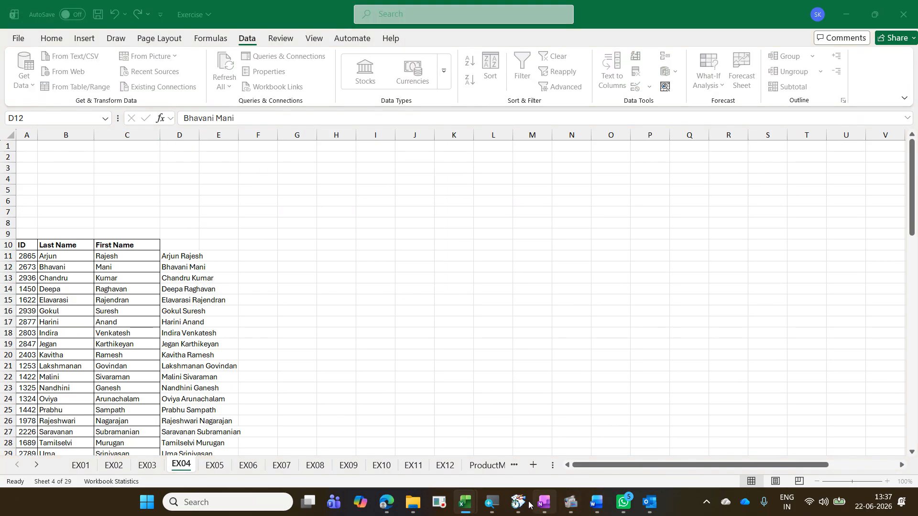
Step: Switch to the TimerLunch workbook and close it, saving its changes
{"action": "mouse_move", "coordinate": [484, 493]}
{"action": "left_click", "coordinate": [582, 431]}
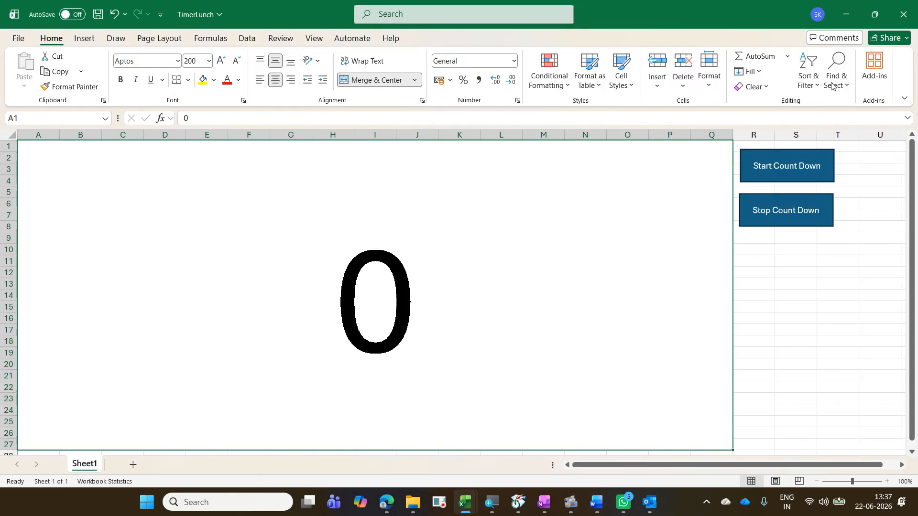
{"action": "left_click", "coordinate": [899, 22]}
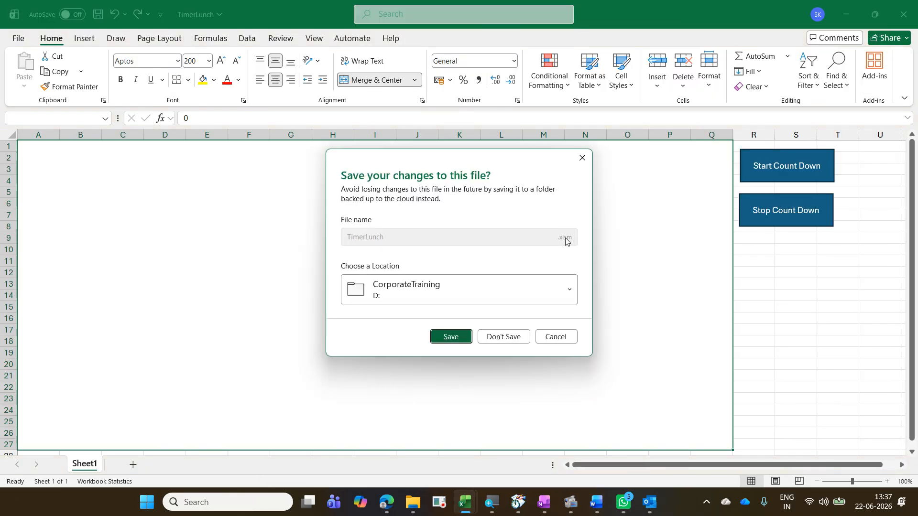
{"action": "left_click", "coordinate": [450, 337]}
Step: Switch to the Exercise - Copy workbook window and move to the next sheet
{"action": "mouse_move", "coordinate": [479, 499]}
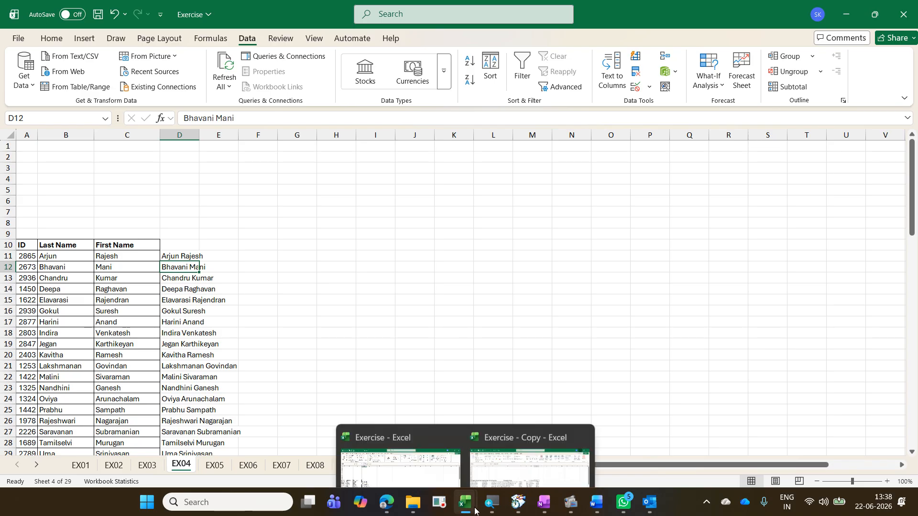
{"action": "left_click", "coordinate": [522, 445]}
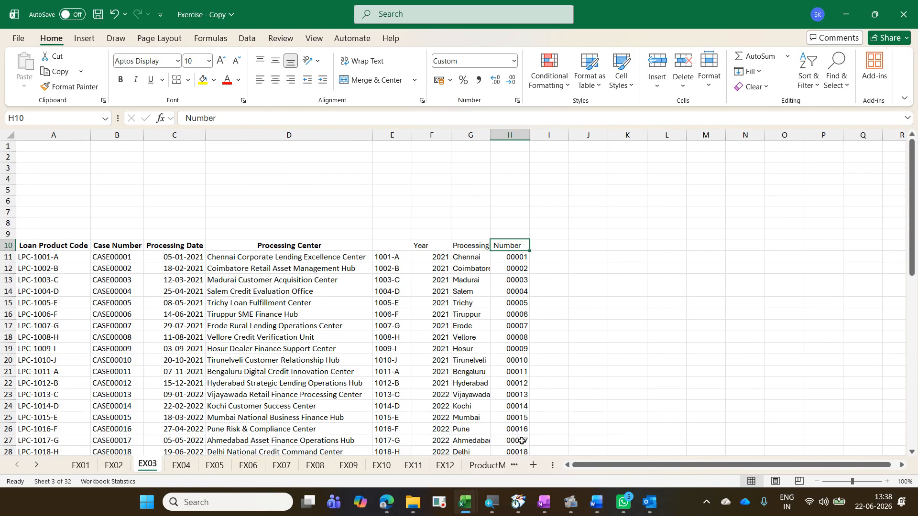
{"action": "key", "text": "ctrl+Page_Down"}
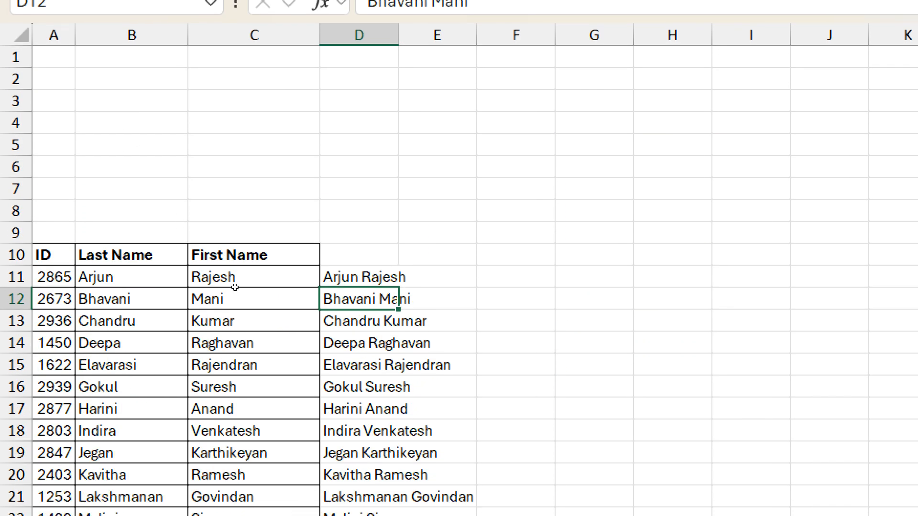
Step: Widen column D to fit, then enter the first person's sample outlook.com e-mail address (first name, dot, initial) in E11
{"action": "key", "text": "Right"}
{"action": "key", "text": "Right"}
{"action": "key", "text": "Up"}
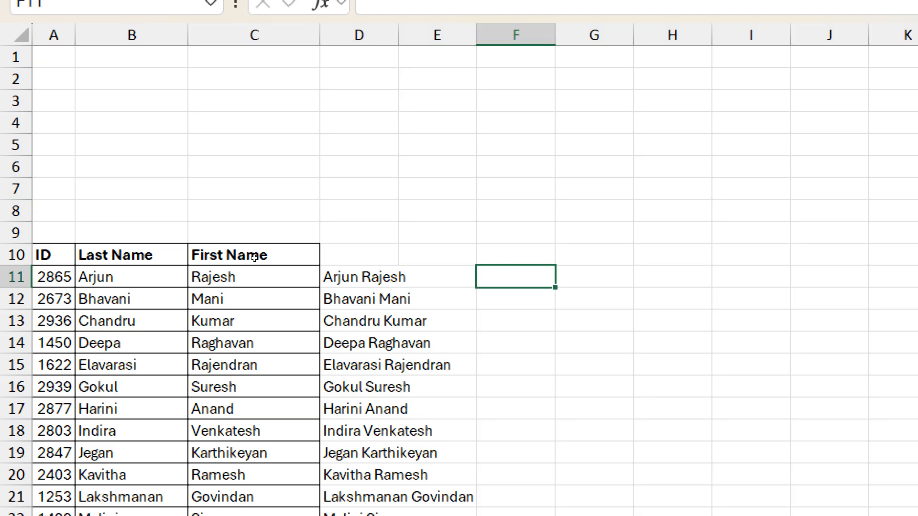
{"action": "key", "text": "Left"}
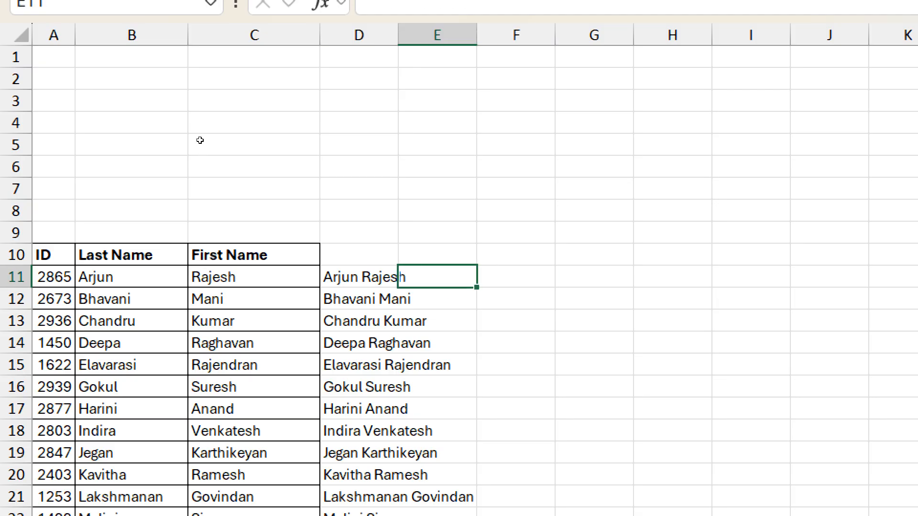
{"action": "double_click", "coordinate": [398, 35]}
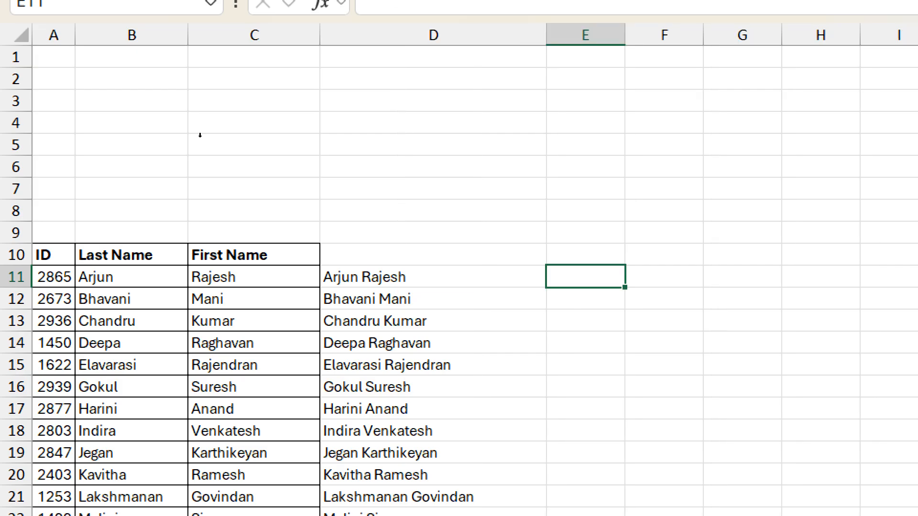
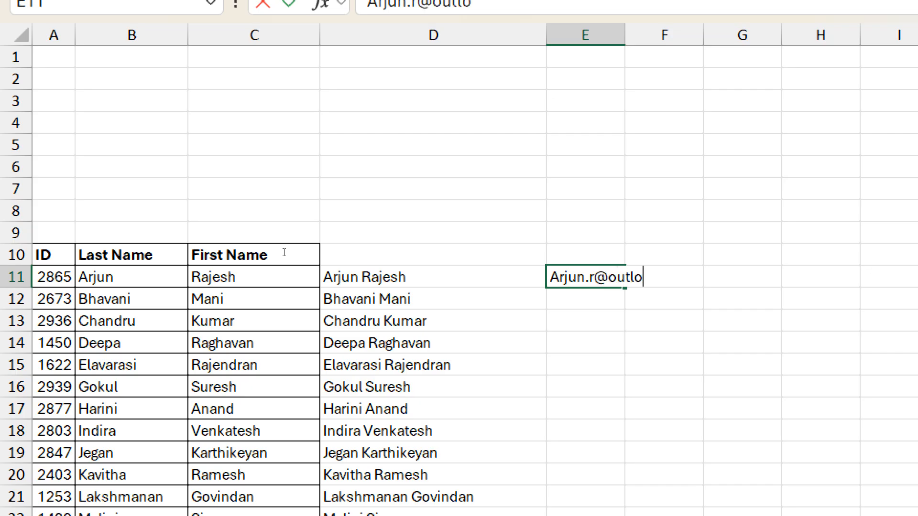
{"action": "key", "text": "Return"}
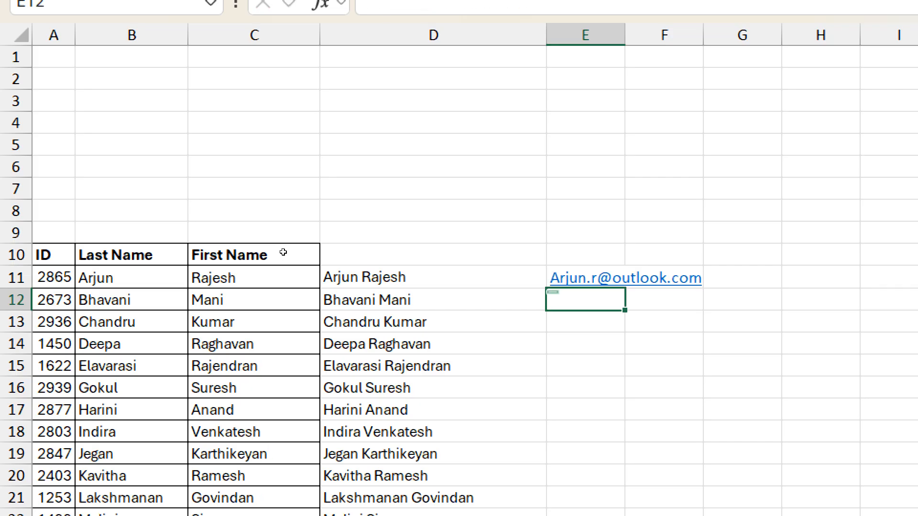
Step: Try to Flash Fill the e-mail column from the single example
{"action": "key", "text": "ctrl+e"}
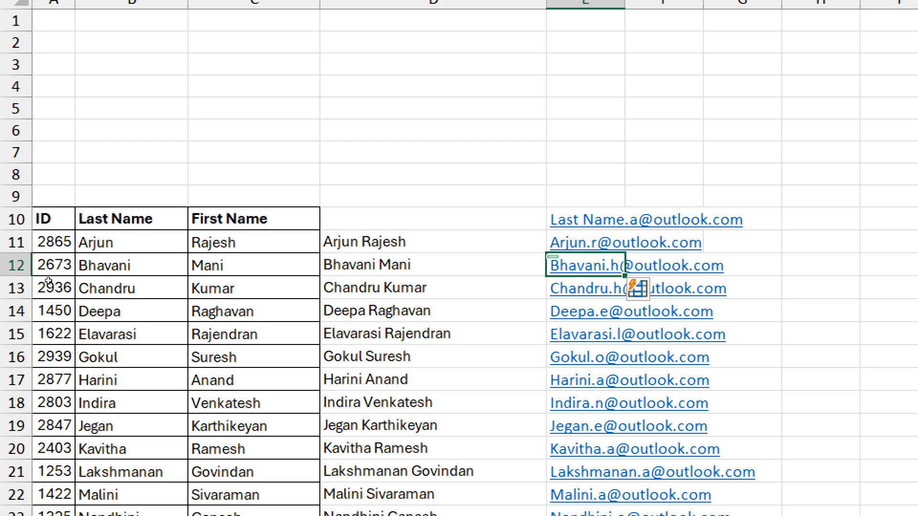
{"action": "key", "text": "ctrl+z"}
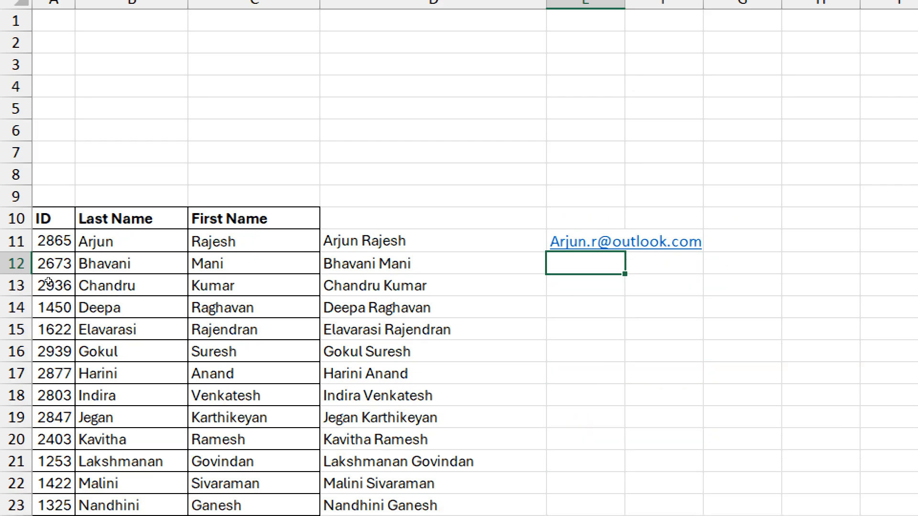
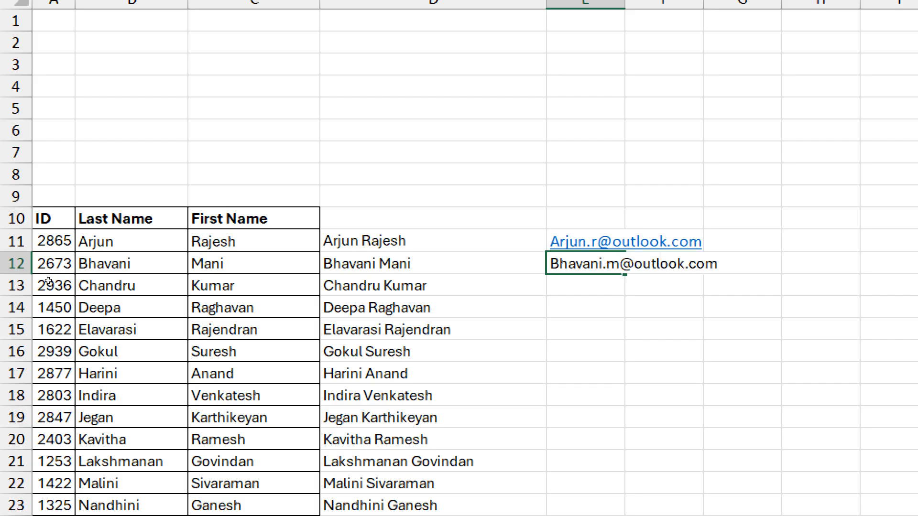
Step: Enter the second person's sample outlook.com e-mail address in E12 and Flash Fill the rest of the e-mail column
{"action": "key", "text": "Return"}
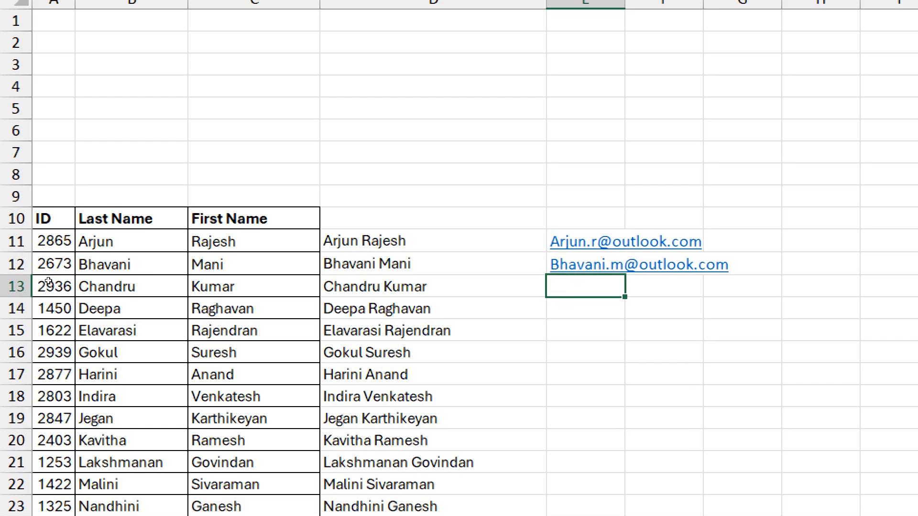
{"action": "key", "text": "ctrl+e"}
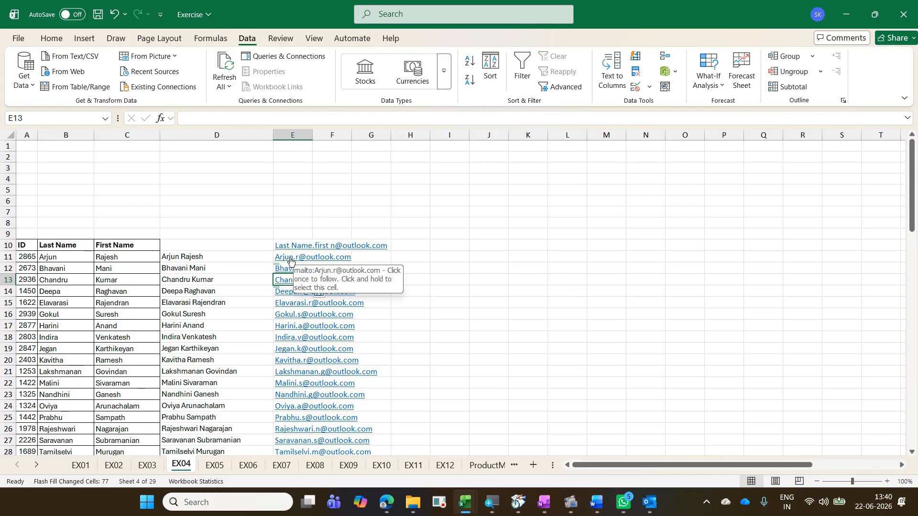
Step: Open the first e-mail hyperlink as a new mail message and close it without sending
{"action": "left_click", "coordinate": [290, 258]}
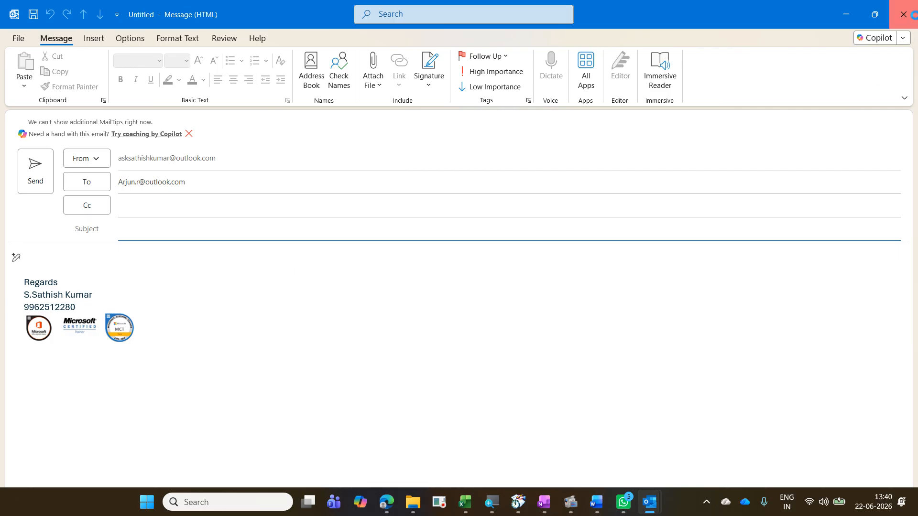
{"action": "left_click", "coordinate": [904, 14]}
{"action": "left_click", "coordinate": [506, 275]}
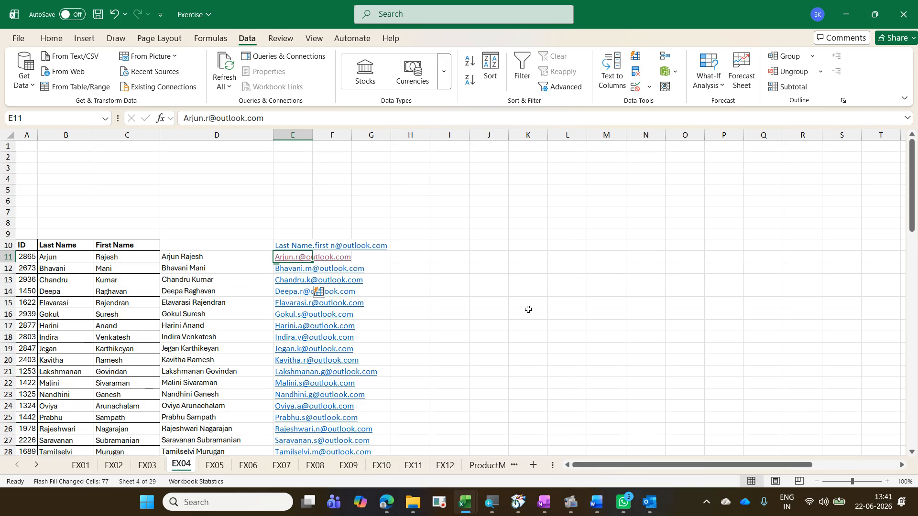
Step: Select the e-mail column and examine the Clear options for removing its hyperlinks
{"action": "key", "text": "ctrl+shift+Down"}
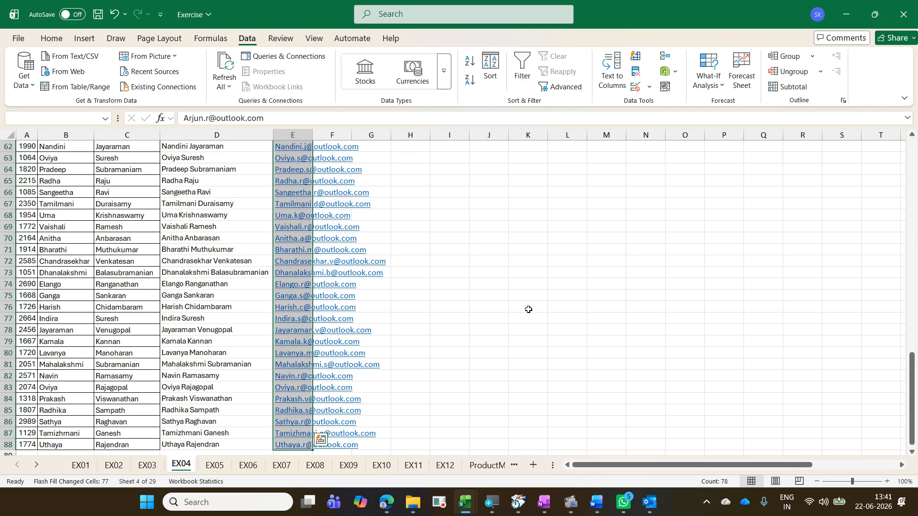
{"action": "right_click", "coordinate": [278, 230]}
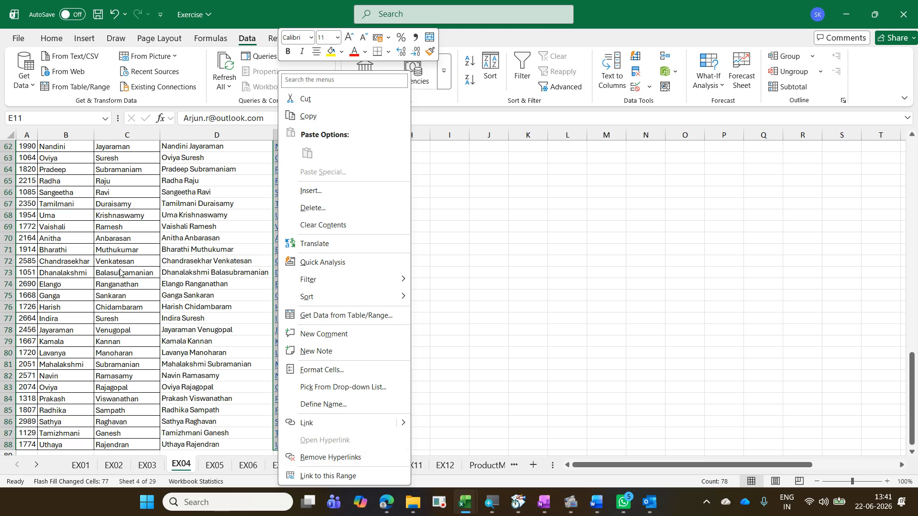
{"action": "left_click", "coordinate": [46, 42]}
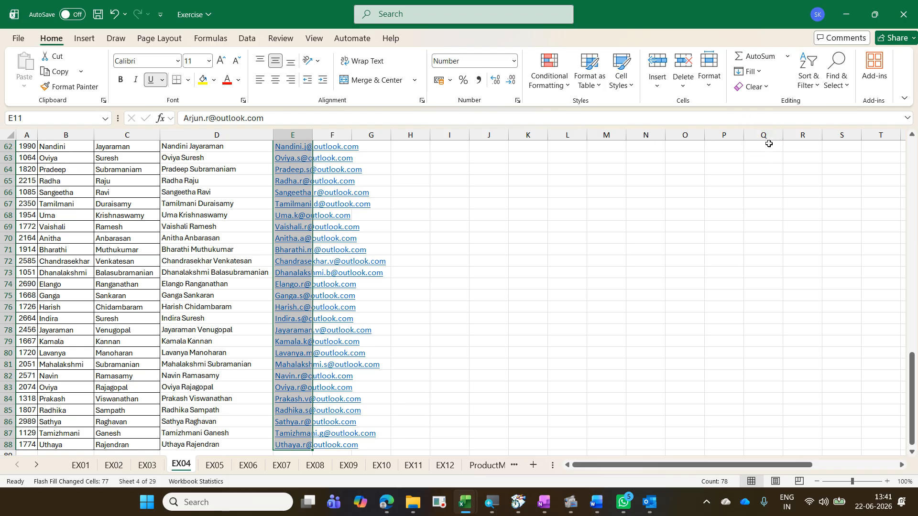
{"action": "left_click", "coordinate": [765, 91]}
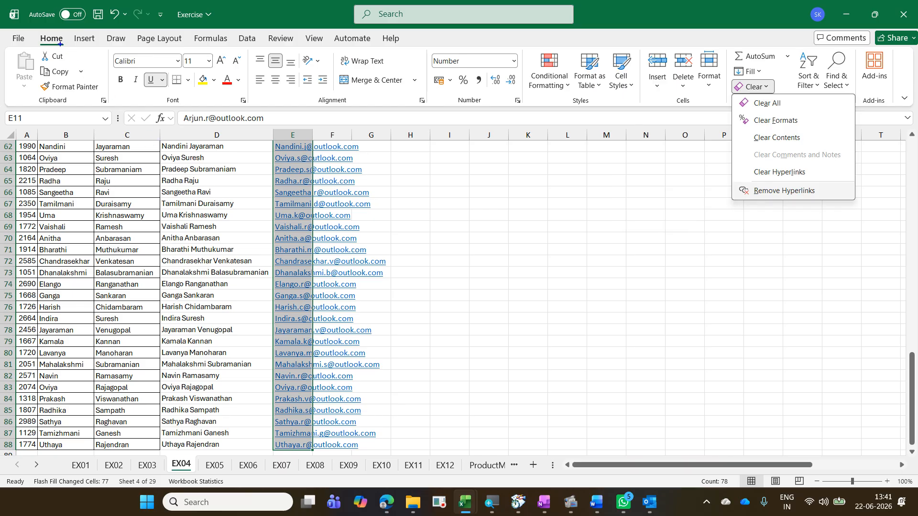
{"action": "left_click_drag", "start_coordinate": [32, 31], "coordinate": [64, 45]}
{"action": "left_click_drag", "start_coordinate": [730, 79], "coordinate": [786, 101]}
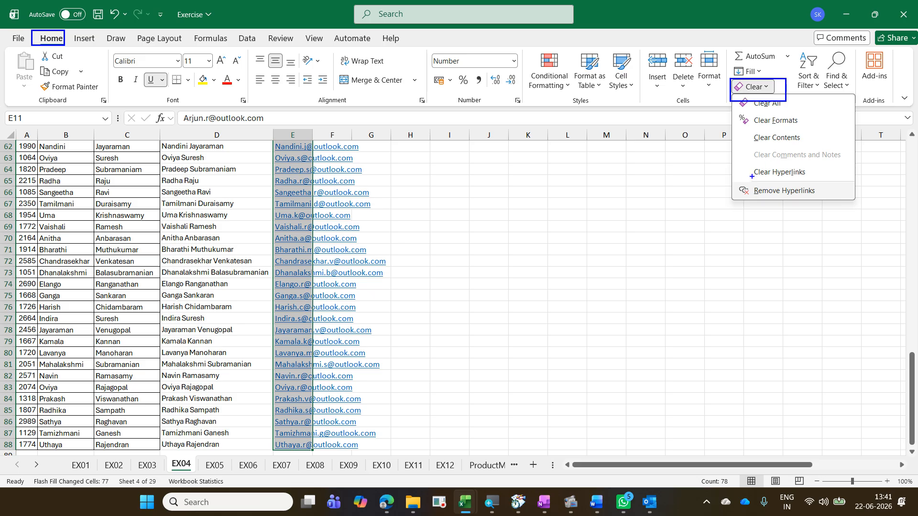
{"action": "mouse_move", "coordinate": [746, 180]}
{"action": "left_mouse_down"}
{"action": "mouse_move", "coordinate": [826, 200]}
{"action": "mouse_move", "coordinate": [753, 99]}
{"action": "mouse_move", "coordinate": [729, 90]}
{"action": "mouse_move", "coordinate": [191, 14]}
{"action": "mouse_move", "coordinate": [57, 22]}
{"action": "left_mouse_up"}
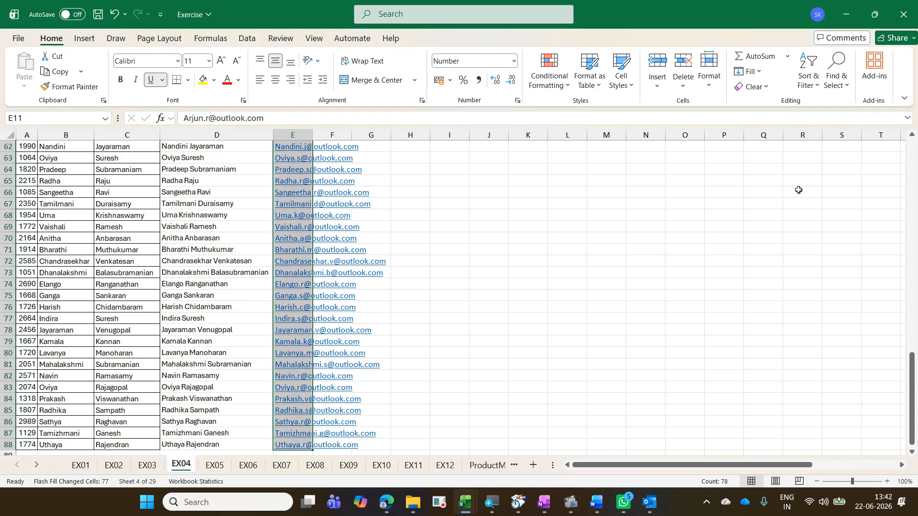
{"action": "scroll", "coordinate": [539, 205], "scroll_direction": "up", "scroll_amount": 14}
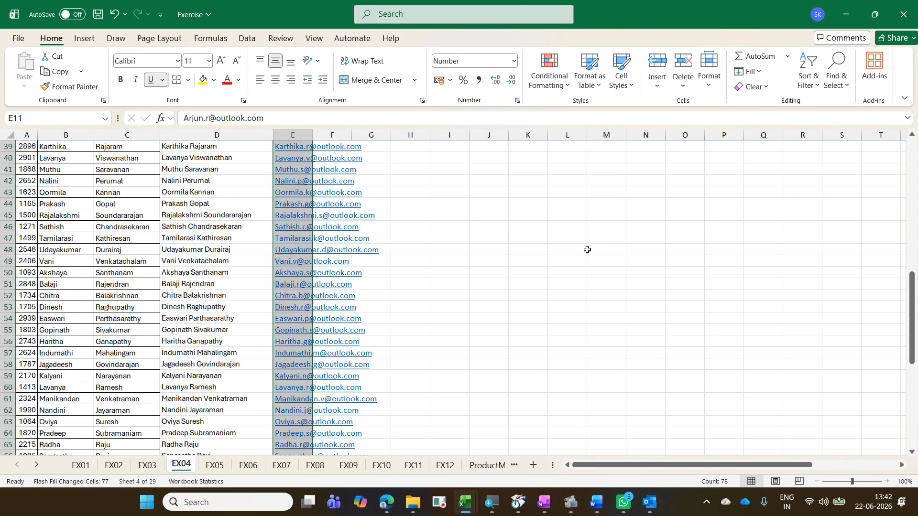
{"action": "scroll", "coordinate": [568, 264], "scroll_direction": "up", "scroll_amount": 6}
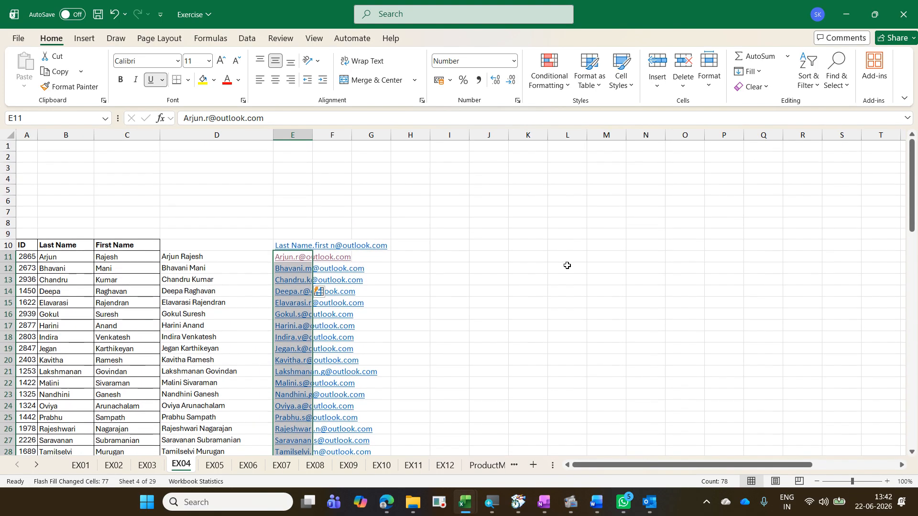
Step: Move across the EX04 sheet to the Raw Data column and look over its entries
{"action": "left_click", "coordinate": [207, 253]}
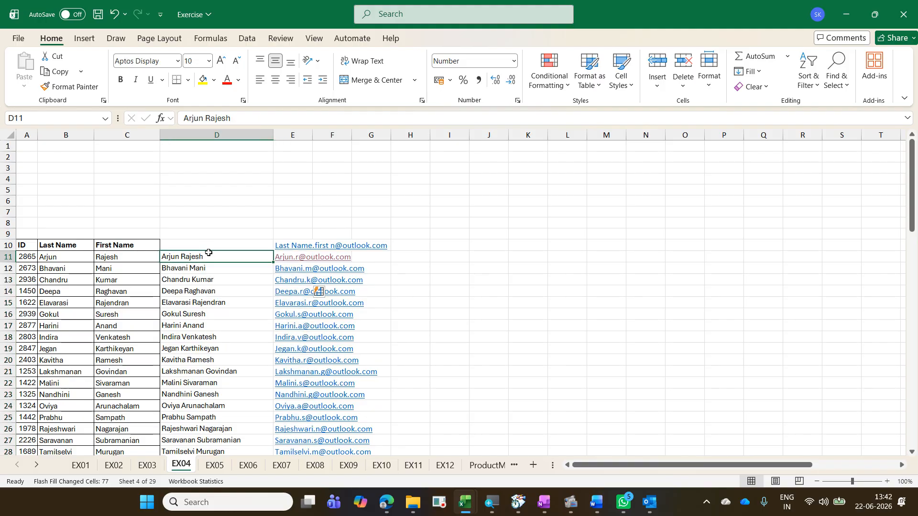
{"action": "key", "text": "Right"}
{"action": "key", "text": "ctrl+Right"}
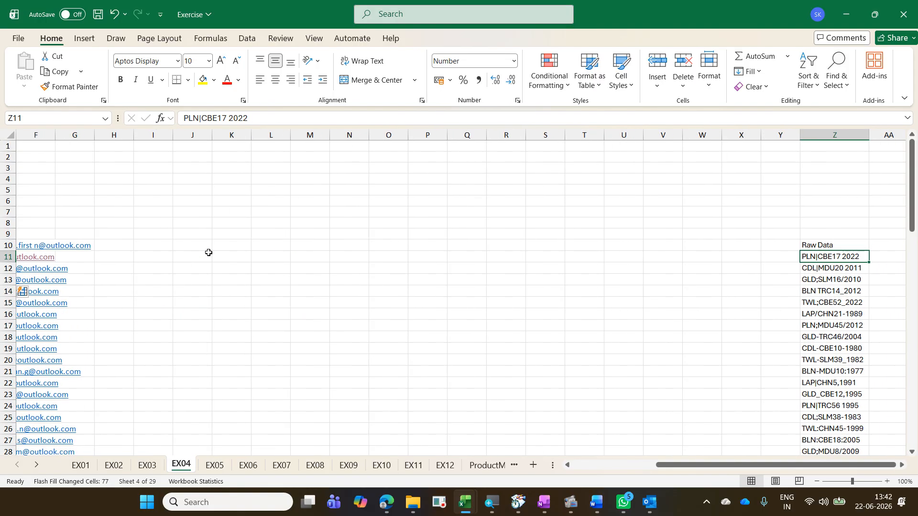
{"action": "key", "text": "Right"}
{"action": "key", "text": "Right"}
{"action": "key", "text": "Right"}
{"action": "key", "text": "Right"}
{"action": "key", "text": "Right"}
{"action": "key", "text": "Right"}
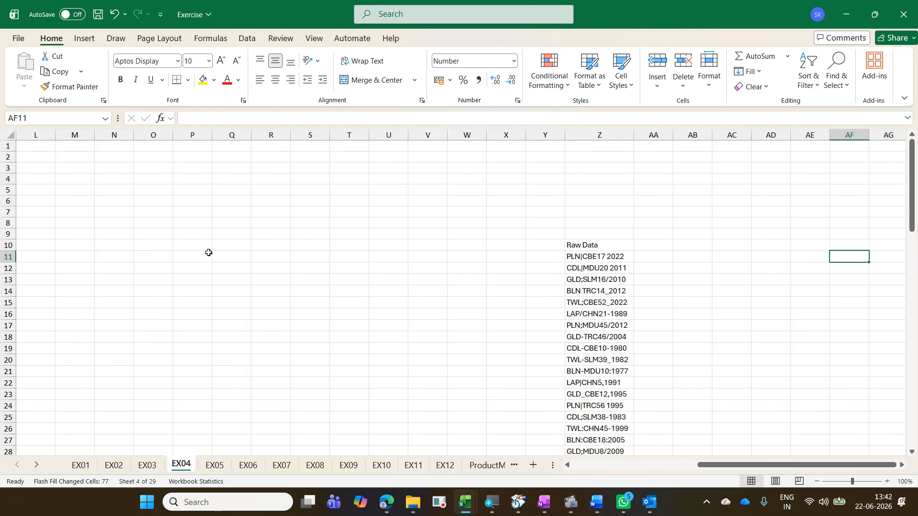
{"action": "key", "text": "Left"}
{"action": "key", "text": "Left"}
{"action": "key", "text": "Left"}
{"action": "key", "text": "Left"}
{"action": "key", "text": "Left"}
{"action": "key", "text": "Left"}
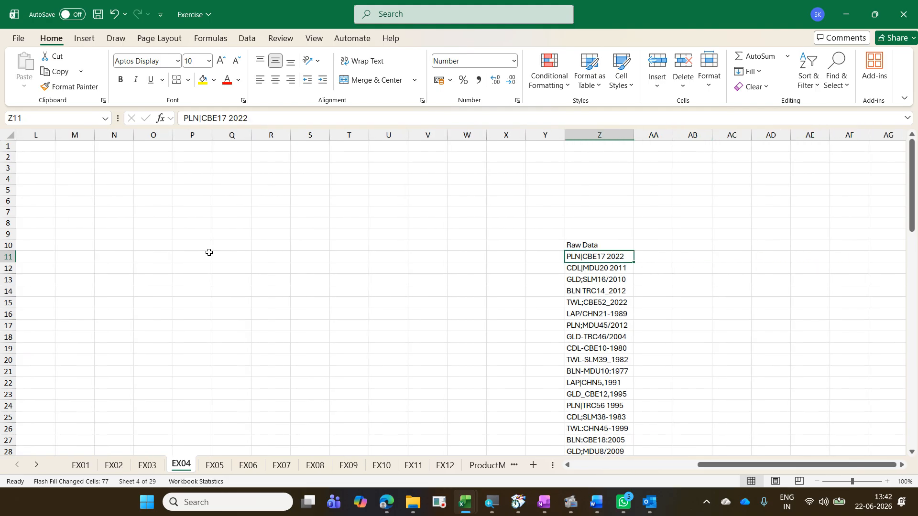
{"action": "key", "text": "Right"}
{"action": "key", "text": "Left"}
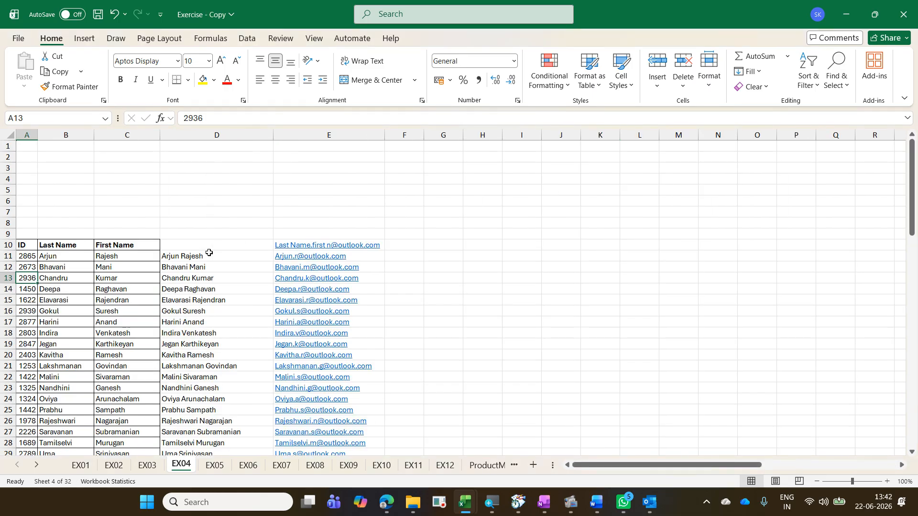
Step: Examine the finished split columns beside Raw Data in the workbook copy
{"action": "key", "text": "ctrl+Right"}
{"action": "key", "text": "ctrl+Right"}
{"action": "key", "text": "Right"}
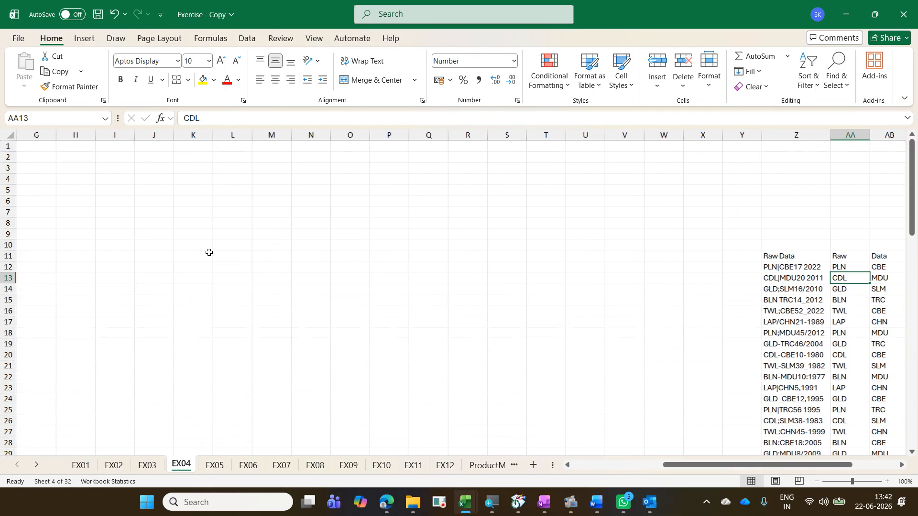
{"action": "key", "text": "Right"}
{"action": "key", "text": "Right"}
{"action": "key", "text": "Right"}
{"action": "key", "text": "Right"}
{"action": "key", "text": "Right"}
{"action": "key", "text": "Right"}
{"action": "key", "text": "Right"}
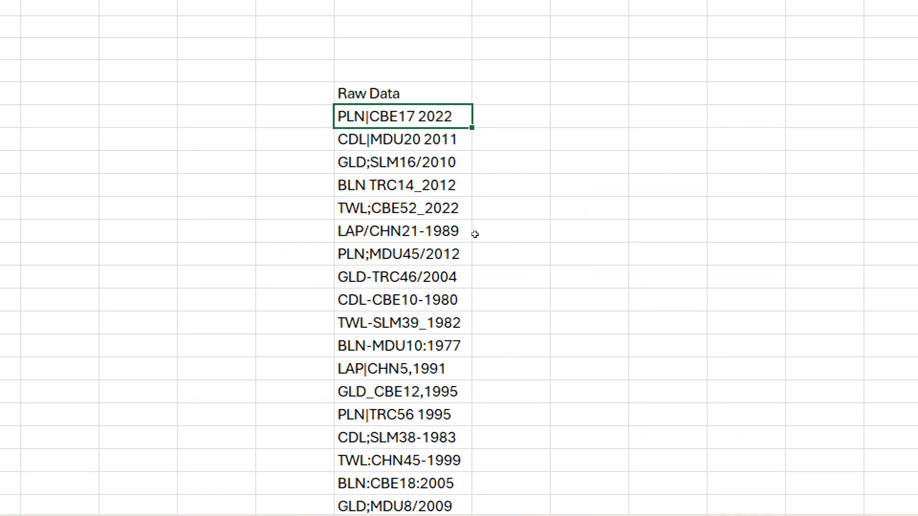
Step: Enter PLN in AA11 and Flash Fill the prefix codes down the column
{"action": "key", "text": "Right"}
{"action": "type", "text": "PLN"}
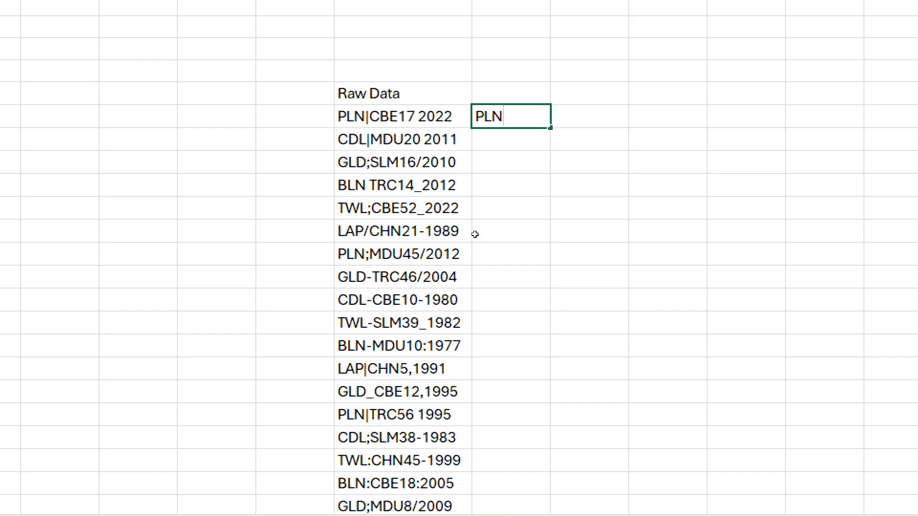
{"action": "key", "text": "Return"}
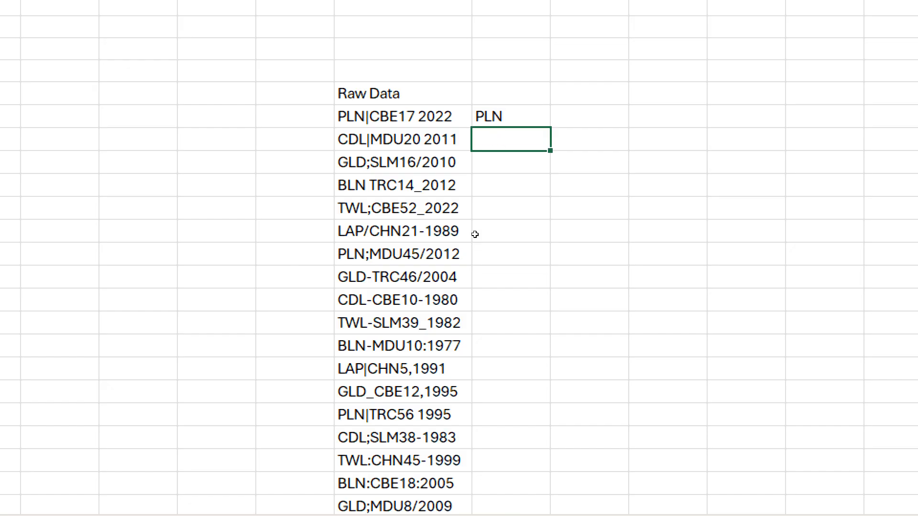
{"action": "key", "text": "ctrl+e"}
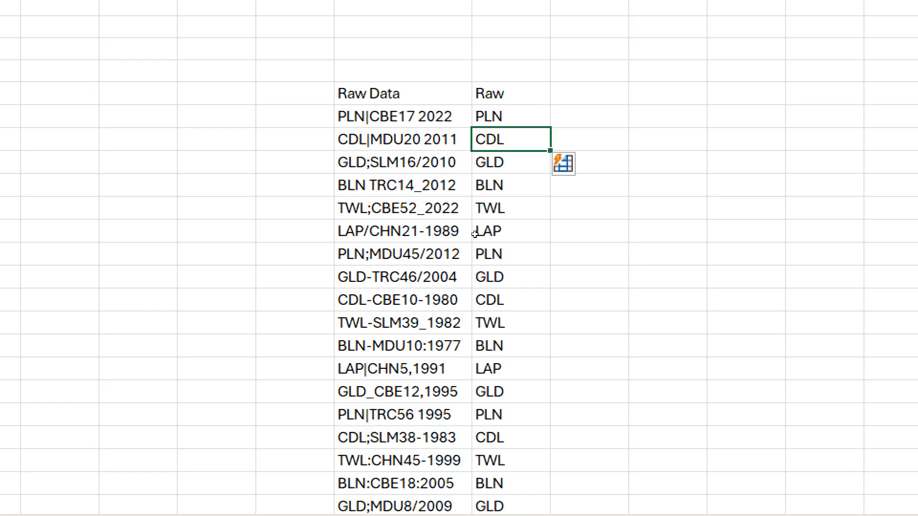
Step: Enter CBE in AB11 and Flash Fill the city codes down the column
{"action": "key", "text": "Right"}
{"action": "key", "text": "Up"}
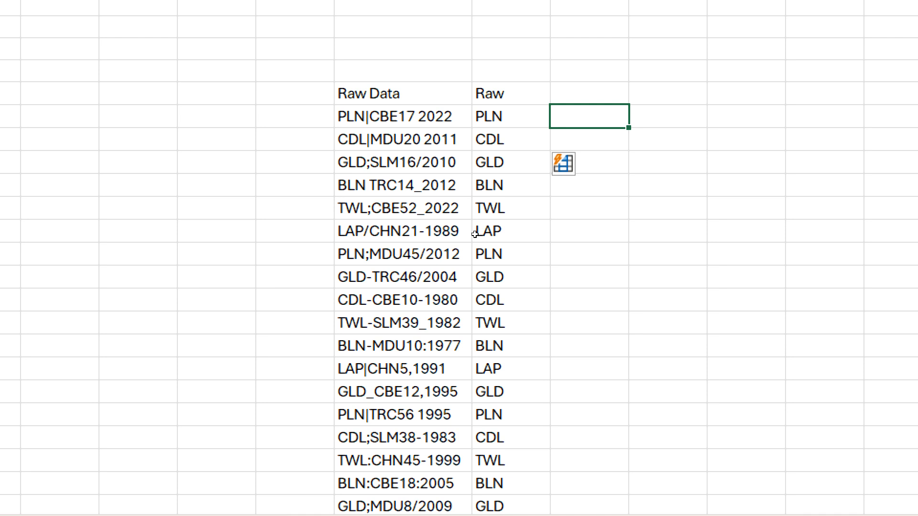
{"action": "type", "text": "CBE"}
{"action": "key", "text": "Return"}
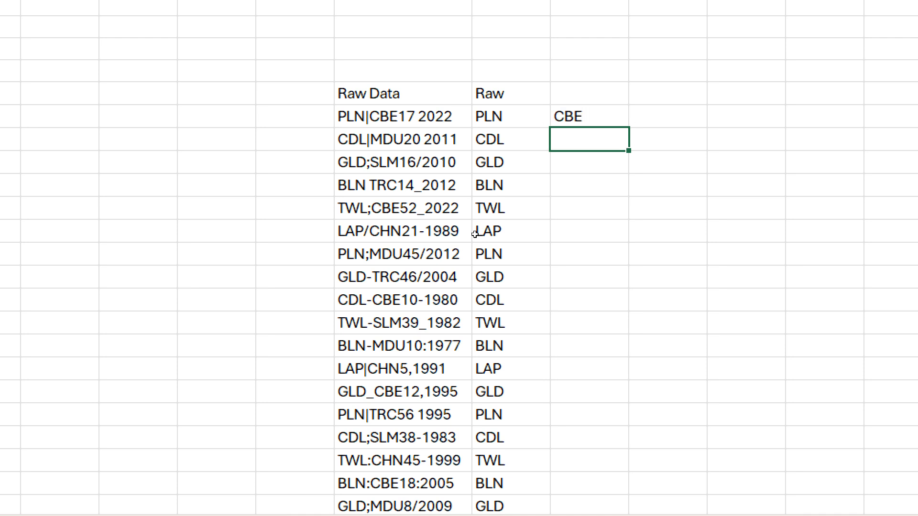
{"action": "key", "text": "ctrl+e"}
Step: Enter CBE17 in AC11 and Flash Fill the city code with number down the column
{"action": "key", "text": "Right"}
{"action": "key", "text": "Up"}
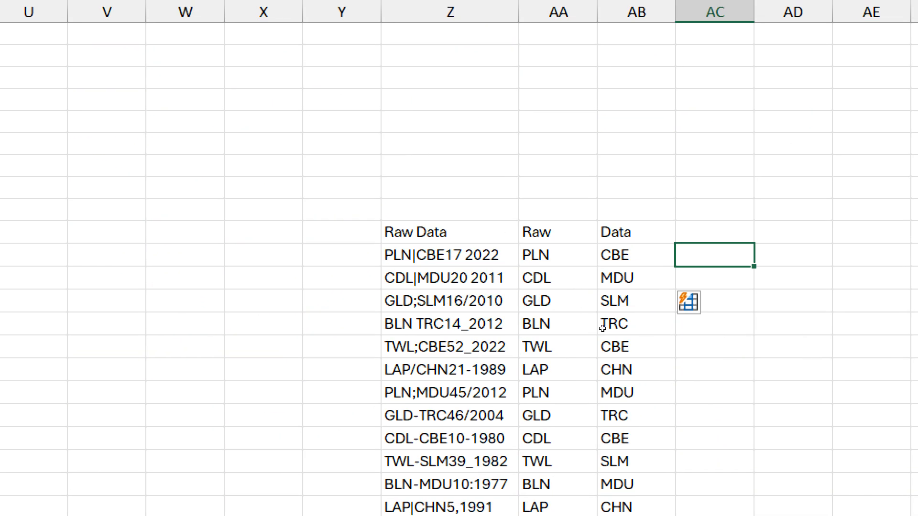
{"action": "type", "text": "CBE17"}
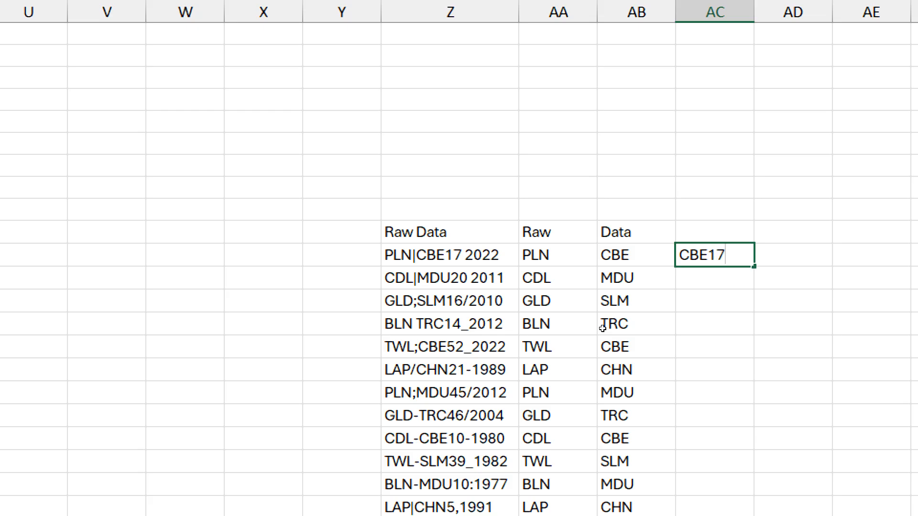
{"action": "key", "text": "Return"}
{"action": "key", "text": "ctrl+e"}
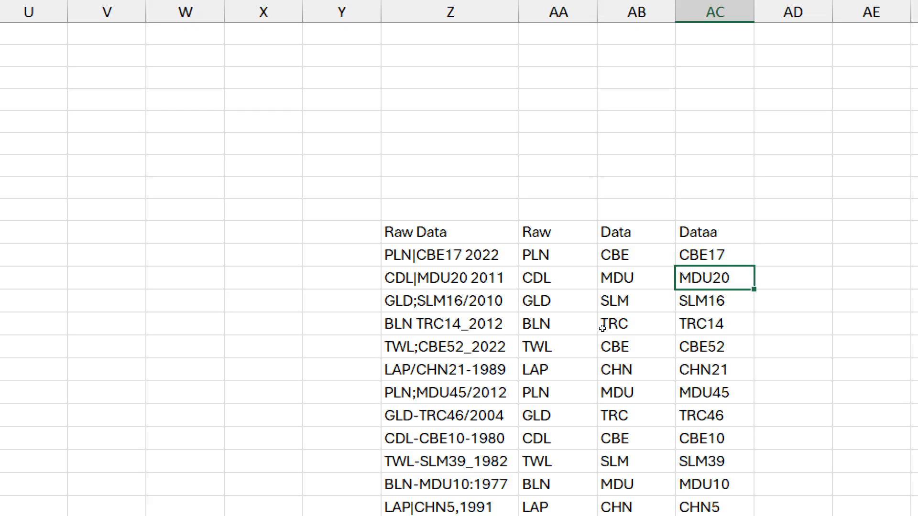
Step: Enter 2022 in AD11, set it to General number format, and Flash Fill the years down the column
{"action": "key", "text": "Up"}
{"action": "key", "text": "Right"}
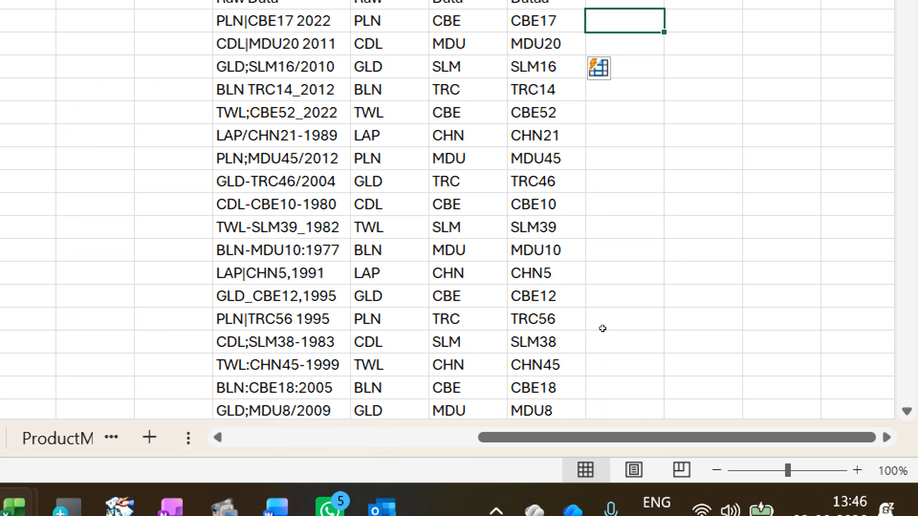
{"action": "type", "text": "2022"}
{"action": "key", "text": "Return"}
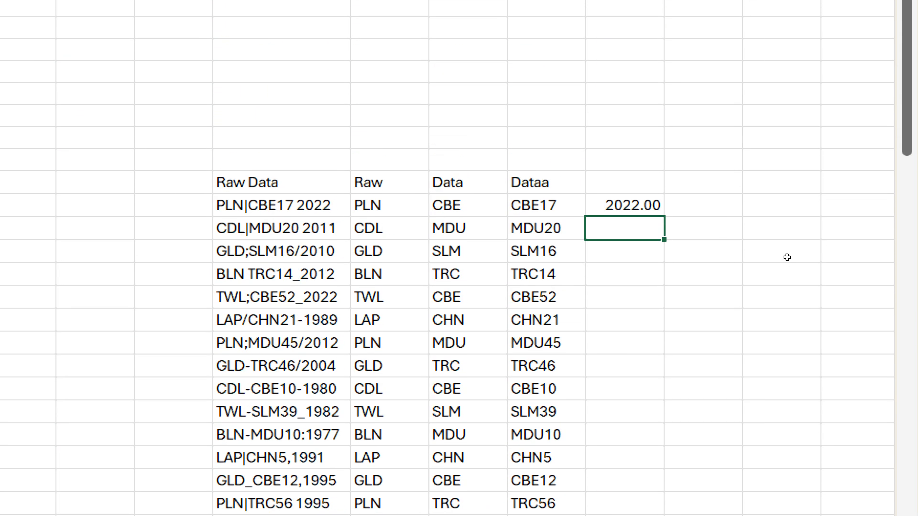
{"action": "key", "text": "Up"}
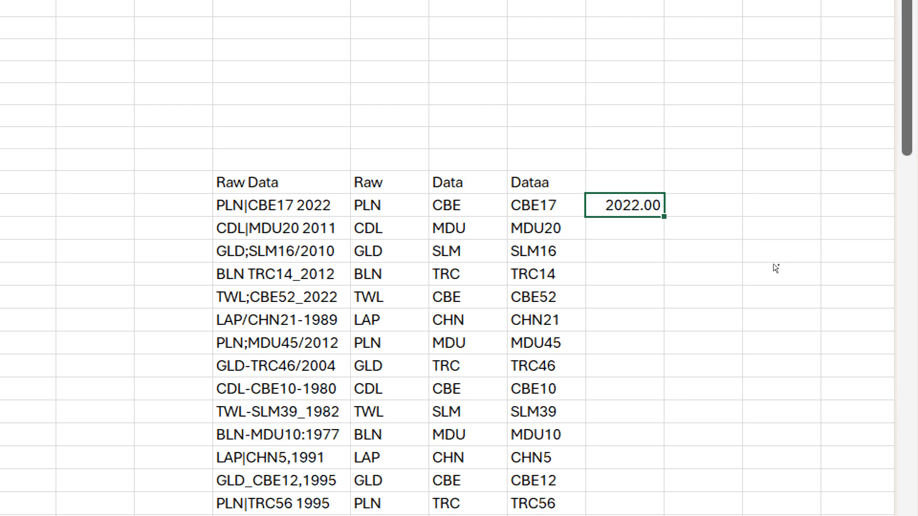
{"action": "key", "text": "ctrl+shift+grave"}
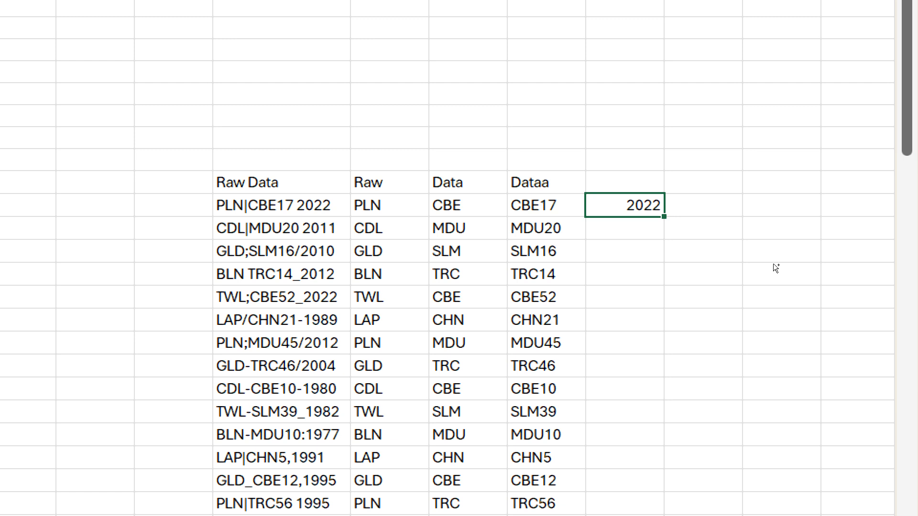
{"action": "key", "text": "ctrl+e"}
Step: Enter PLN 2022 in AE11 and Flash Fill the prefix-and-year combination down the column
{"action": "key", "text": "Right"}
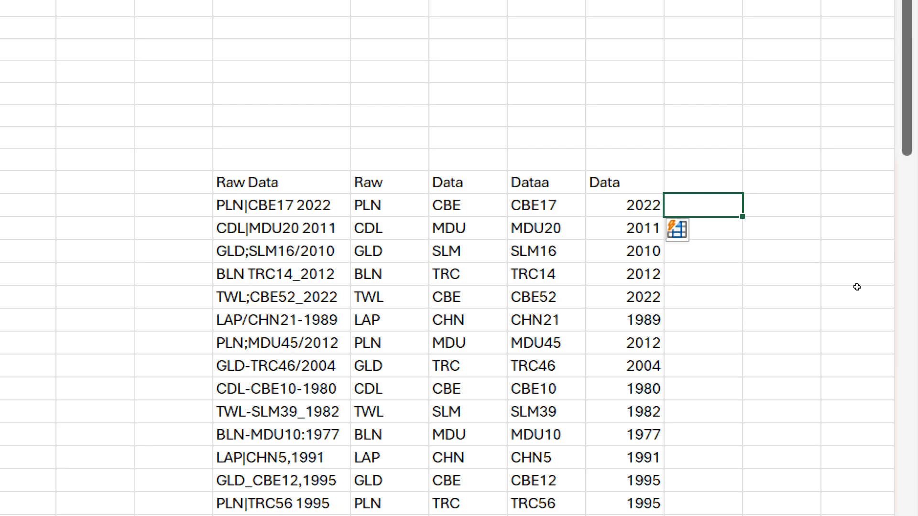
{"action": "type", "text": "PL"}
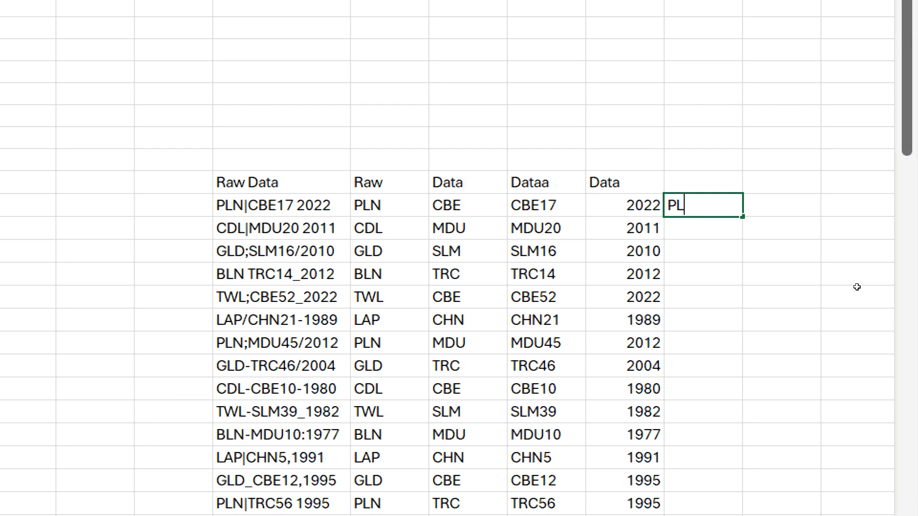
{"action": "type", "text": "N 2022"}
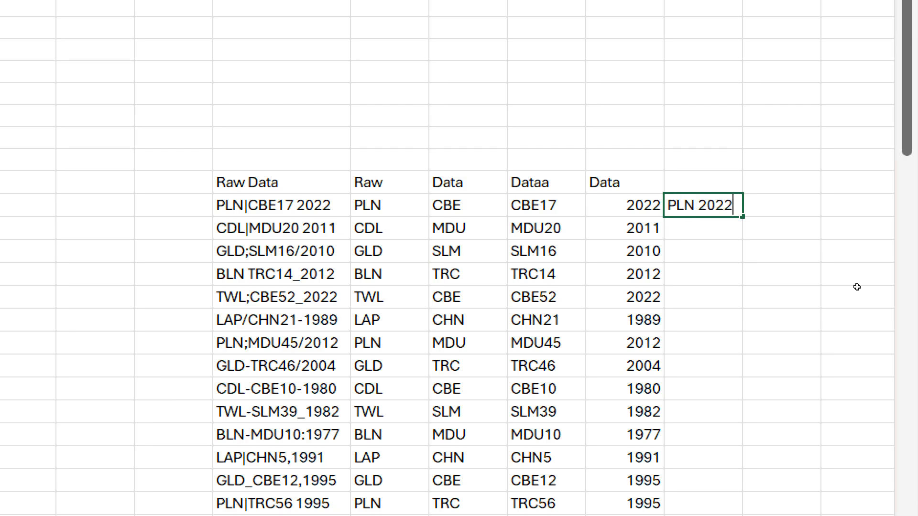
{"action": "key", "text": "Return"}
{"action": "key", "text": "ctrl+e"}
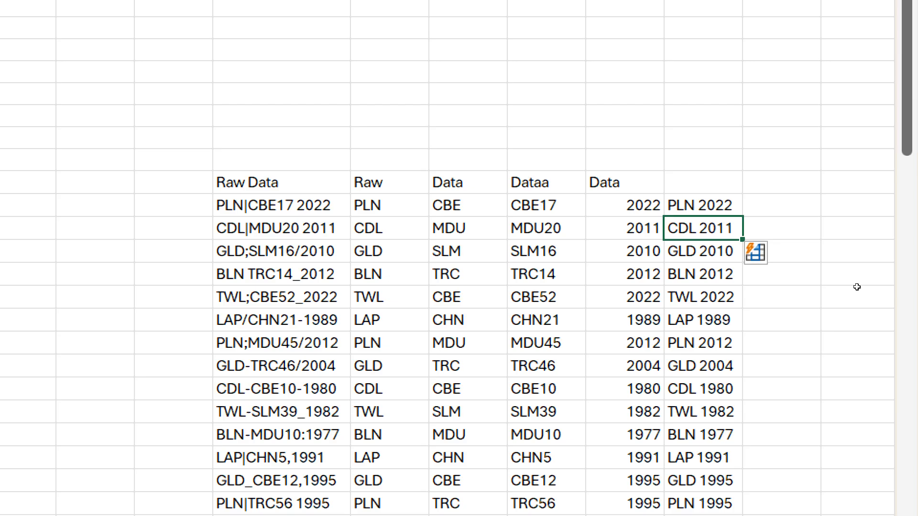
Step: Enter CBE PLN in AF11 and Flash Fill the swapped code pairs down the column
{"action": "key", "text": "Up"}
{"action": "key", "text": "Right"}
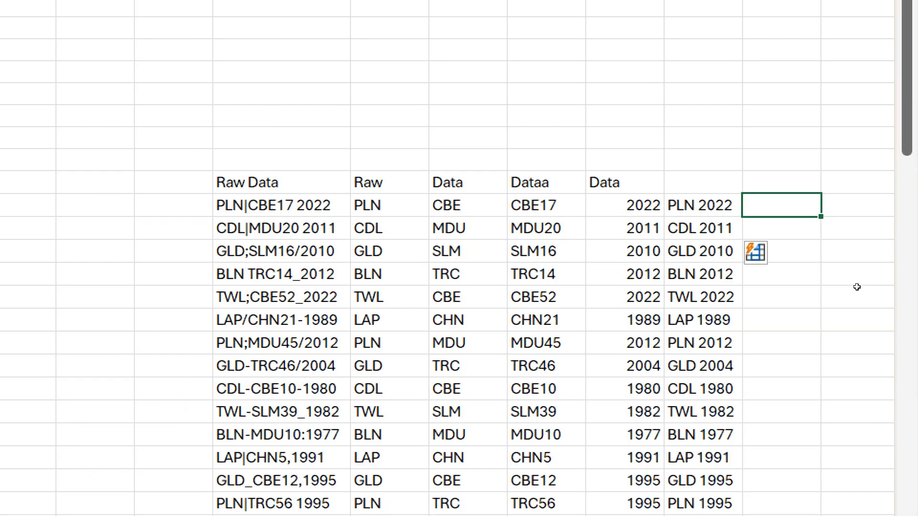
{"action": "type", "text": "CBE"}
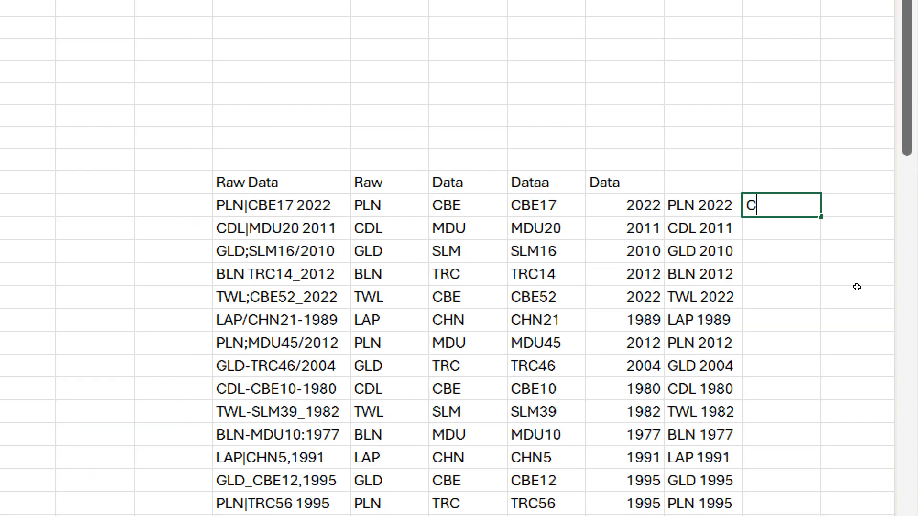
{"action": "type", "text": "PLN"}
{"action": "key", "text": "Return"}
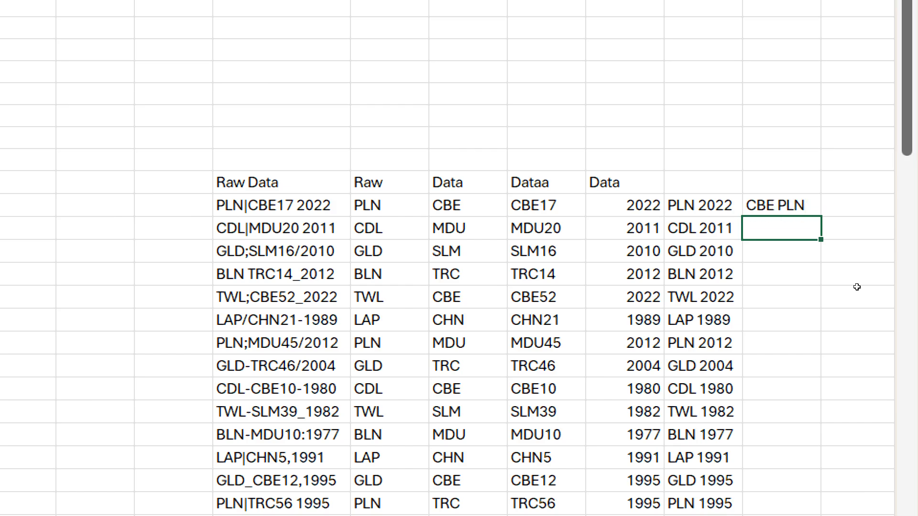
{"action": "key", "text": "ctrl+e"}
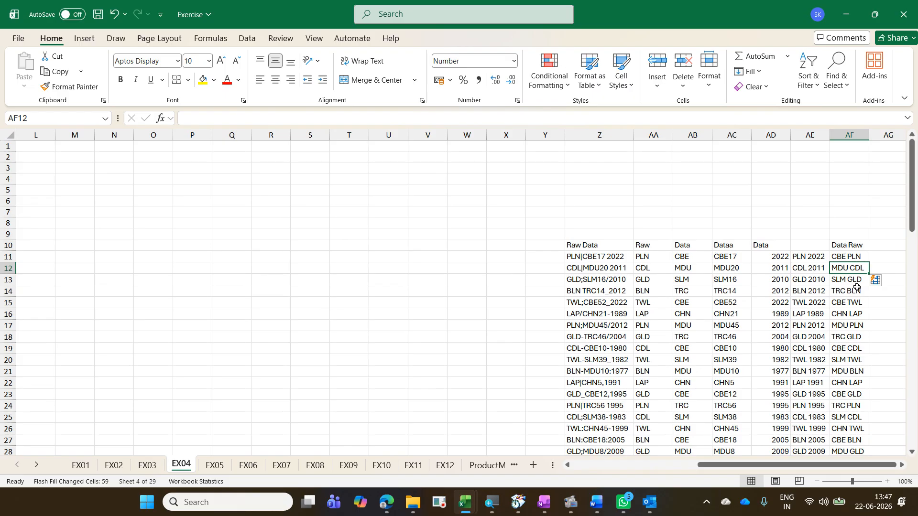
Step: Switch to the EX05 sheet and browse the monthly customer numbers
{"action": "key", "text": "ctrl+Page_Down"}
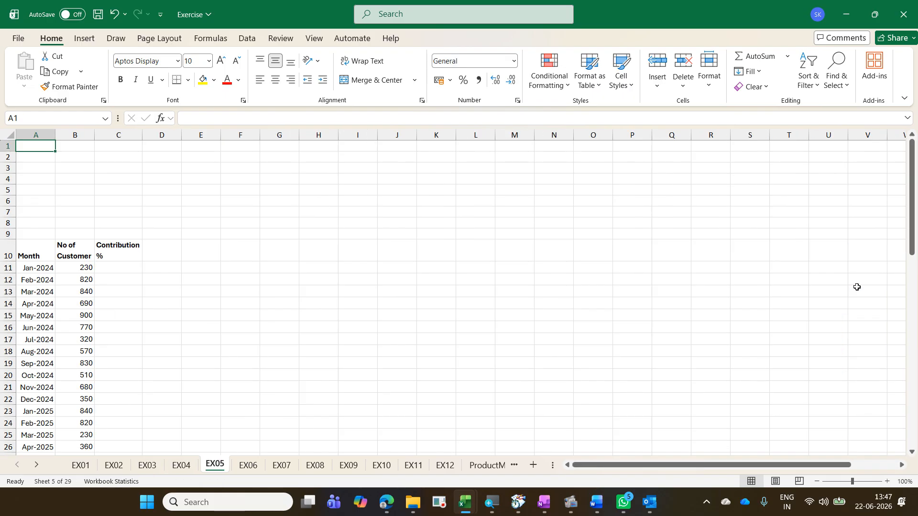
{"action": "key", "text": "Down"}
{"action": "key", "text": "Down"}
{"action": "key", "text": "Down"}
{"action": "key", "text": "Down"}
{"action": "key", "text": "Down"}
{"action": "key", "text": "Down"}
{"action": "key", "text": "Down"}
{"action": "key", "text": "Down"}
{"action": "key", "text": "Down"}
{"action": "key", "text": "Down"}
{"action": "key", "text": "Down"}
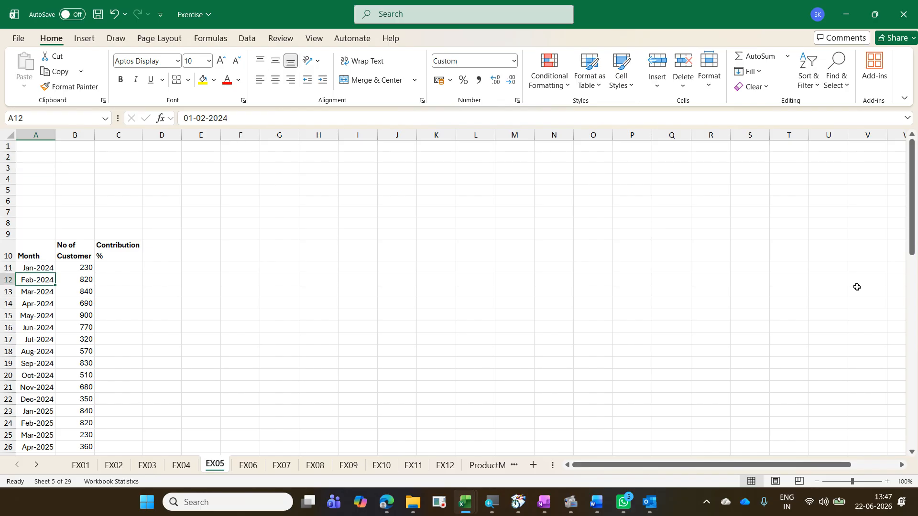
{"action": "key", "text": "Down"}
{"action": "key", "text": "Down"}
{"action": "key", "text": "Down"}
{"action": "key", "text": "Down"}
{"action": "key", "text": "Down"}
{"action": "key", "text": "Down"}
{"action": "key", "text": "Down"}
{"action": "key", "text": "Down"}
{"action": "key", "text": "Down"}
{"action": "key", "text": "Down"}
{"action": "key", "text": "Down"}
{"action": "key", "text": "Down"}
{"action": "key", "text": "Down"}
{"action": "key", "text": "Down"}
{"action": "key", "text": "Down"}
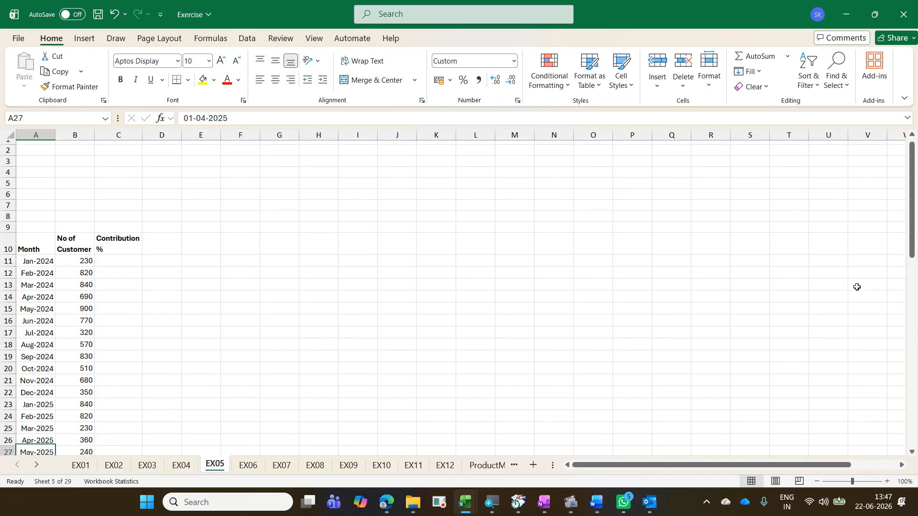
{"action": "key", "text": "Down"}
{"action": "key", "text": "Down"}
{"action": "key", "text": "Down"}
{"action": "key", "text": "Down"}
{"action": "key", "text": "Down"}
{"action": "key", "text": "Down"}
{"action": "key", "text": "Down"}
{"action": "key", "text": "Down"}
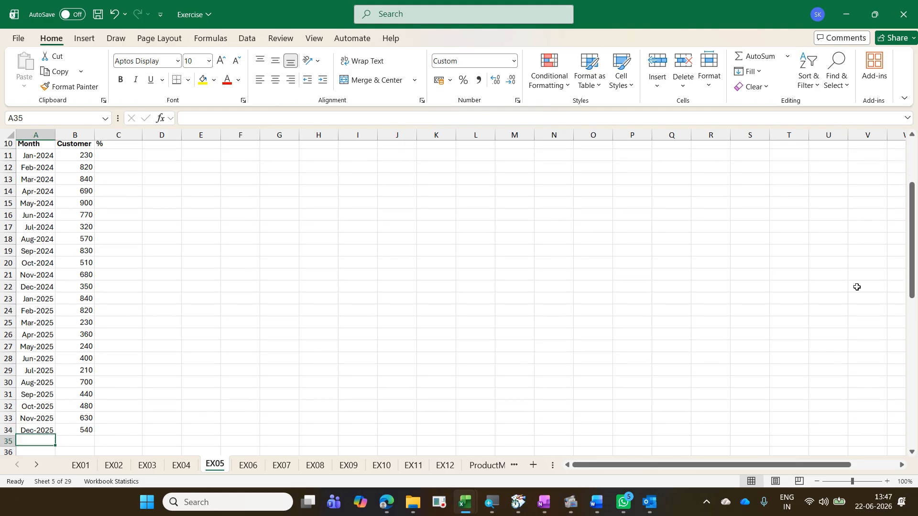
{"action": "key", "text": "Up"}
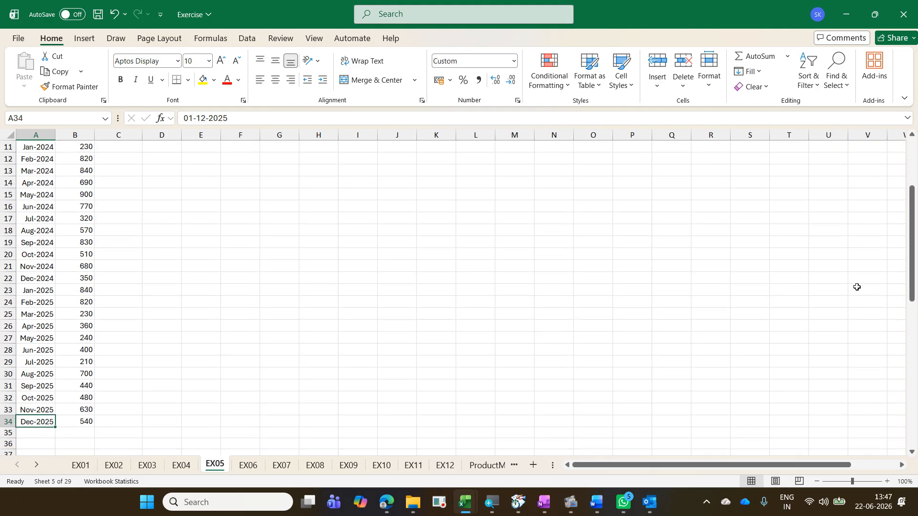
{"action": "key", "text": "ctrl+Up"}
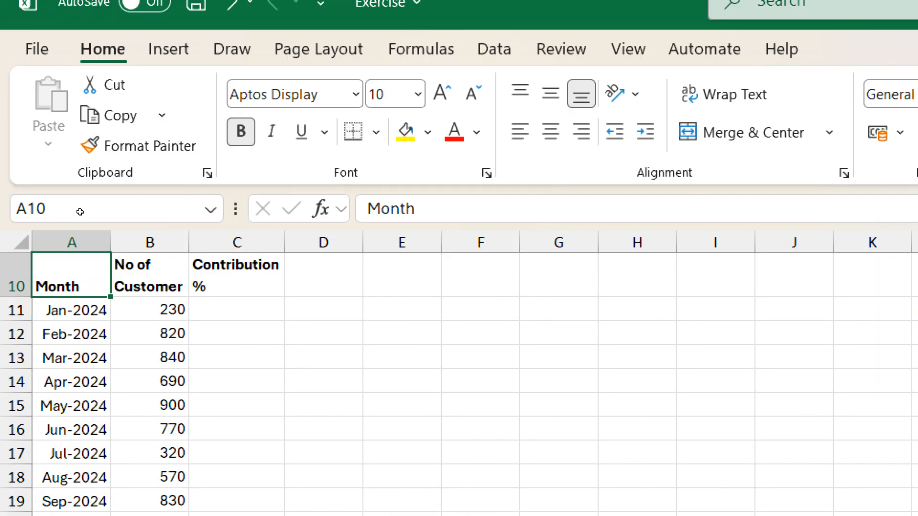
{"action": "key", "text": "Down"}
{"action": "key", "text": "Right"}
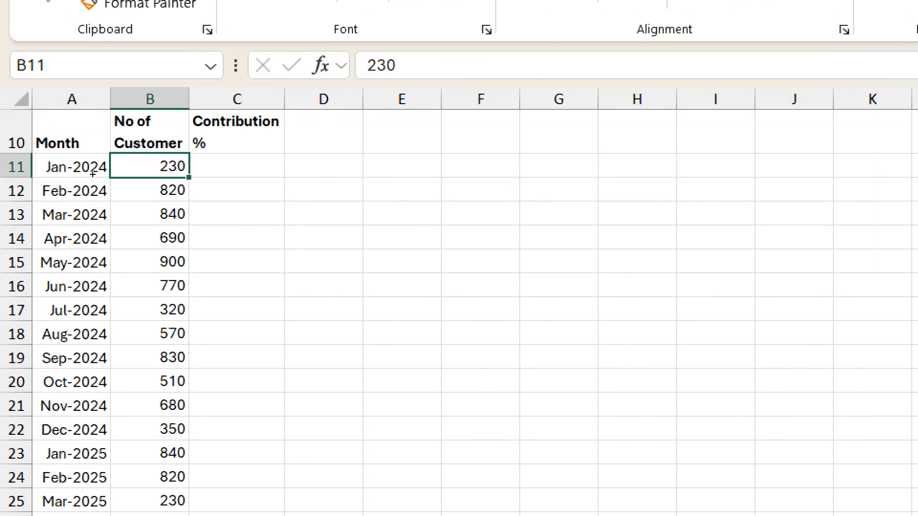
{"action": "key", "text": "Down"}
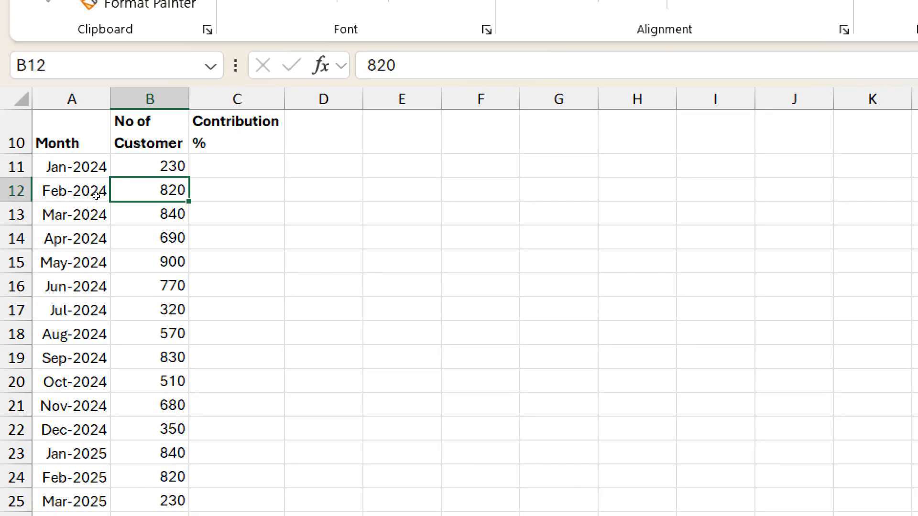
Step: Examine the monthly customer counts and the empty Contribution % column on EX05
{"action": "key", "text": "Down"}
{"action": "key", "text": "Down"}
{"action": "key", "text": "Down"}
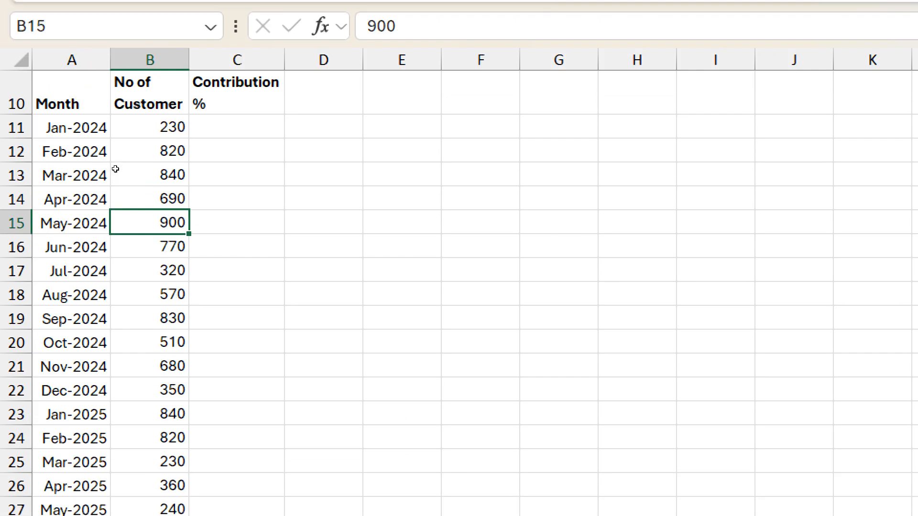
{"action": "key", "text": "Right"}
{"action": "key", "text": "Up"}
{"action": "key", "text": "Up"}
{"action": "key", "text": "Up"}
{"action": "key", "text": "Up"}
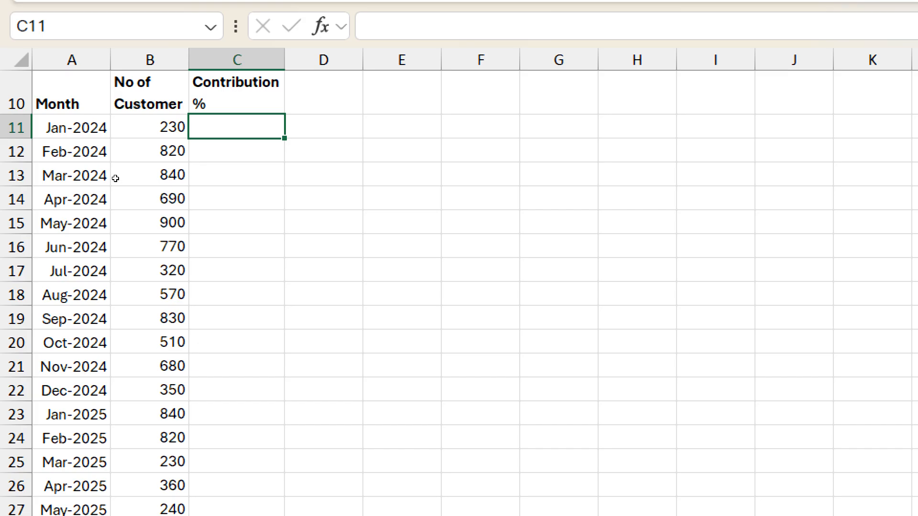
{"action": "key", "text": "Down"}
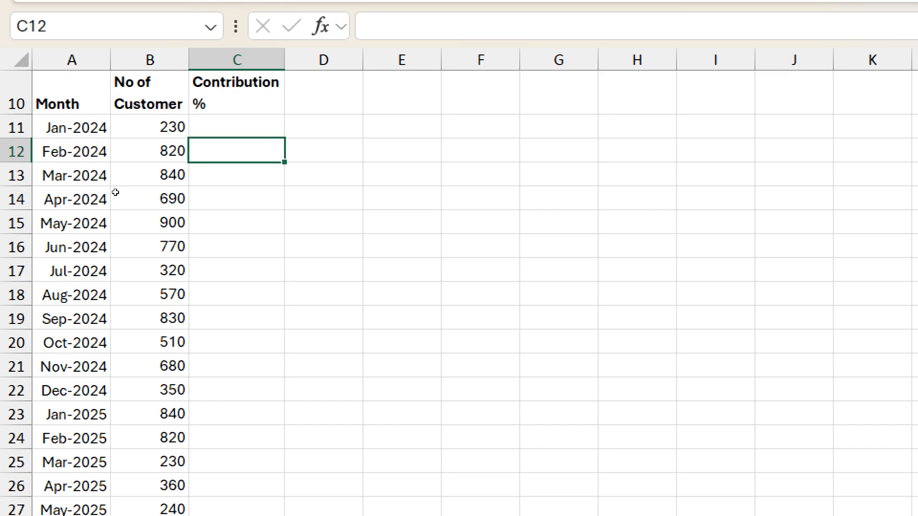
{"action": "key", "text": "Down"}
{"action": "key", "text": "Down"}
{"action": "key", "text": "Down"}
{"action": "key", "text": "Down"}
{"action": "key", "text": "Down"}
{"action": "key", "text": "Down"}
{"action": "key", "text": "Down"}
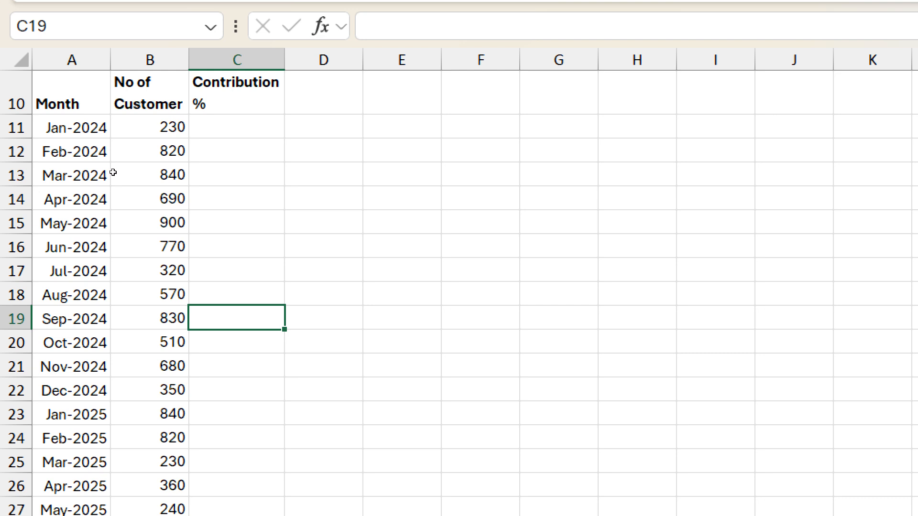
{"action": "key", "text": "Up"}
{"action": "key", "text": "Up"}
{"action": "key", "text": "Up"}
{"action": "key", "text": "Up"}
{"action": "key", "text": "Up"}
{"action": "key", "text": "Up"}
{"action": "key", "text": "Up"}
{"action": "key", "text": "Up"}
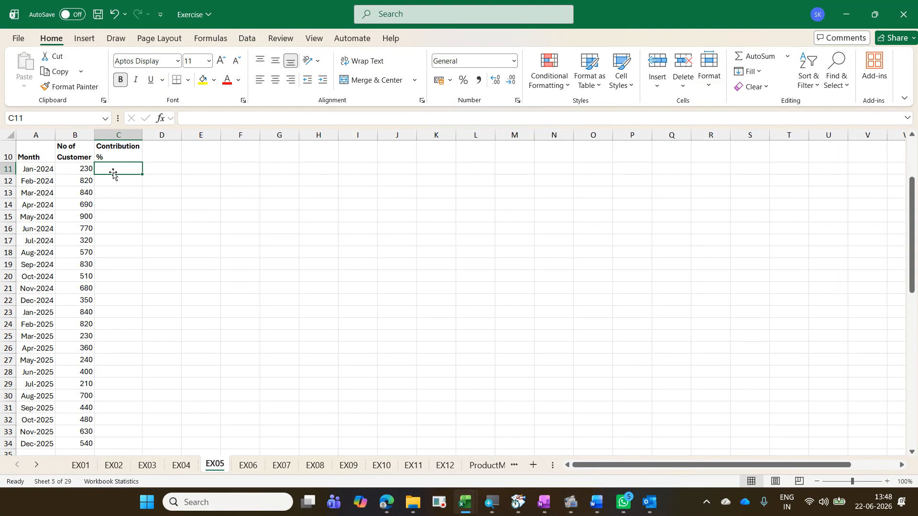
{"action": "scroll", "coordinate": [113, 228], "scroll_direction": "down", "scroll_amount": 2}
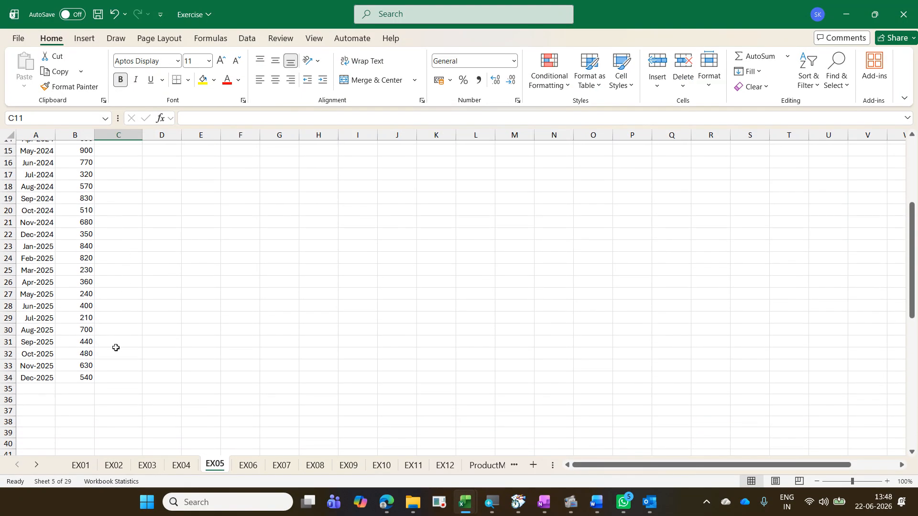
{"action": "left_click", "coordinate": [85, 387]}
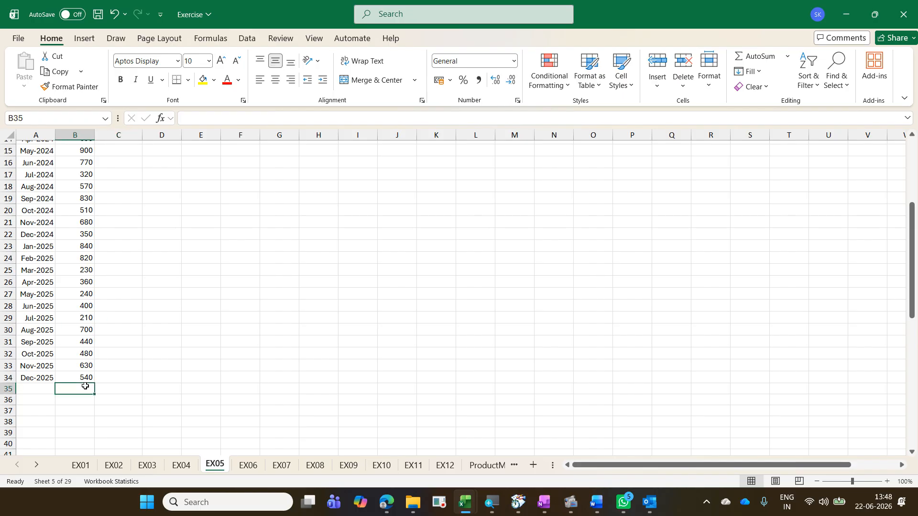
{"action": "scroll", "coordinate": [85, 387], "scroll_direction": "up", "scroll_amount": 5}
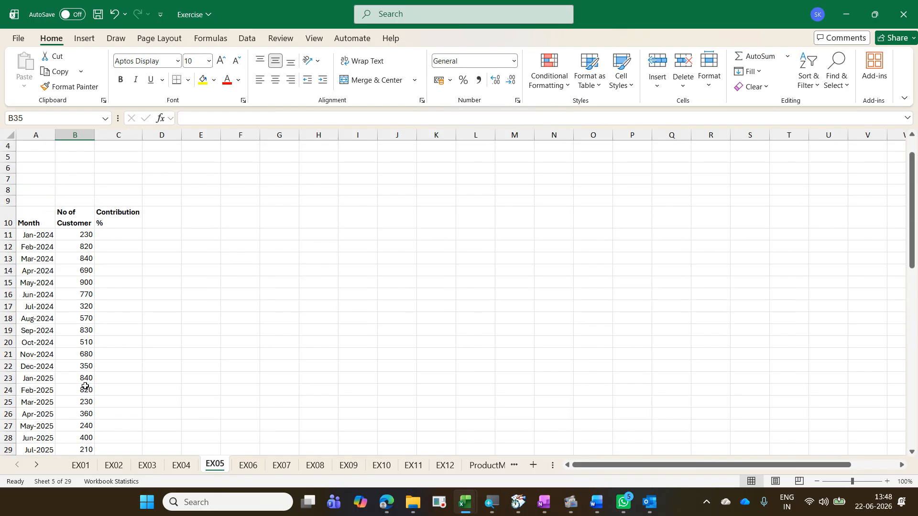
{"action": "scroll", "coordinate": [84, 383], "scroll_direction": "down", "scroll_amount": 3}
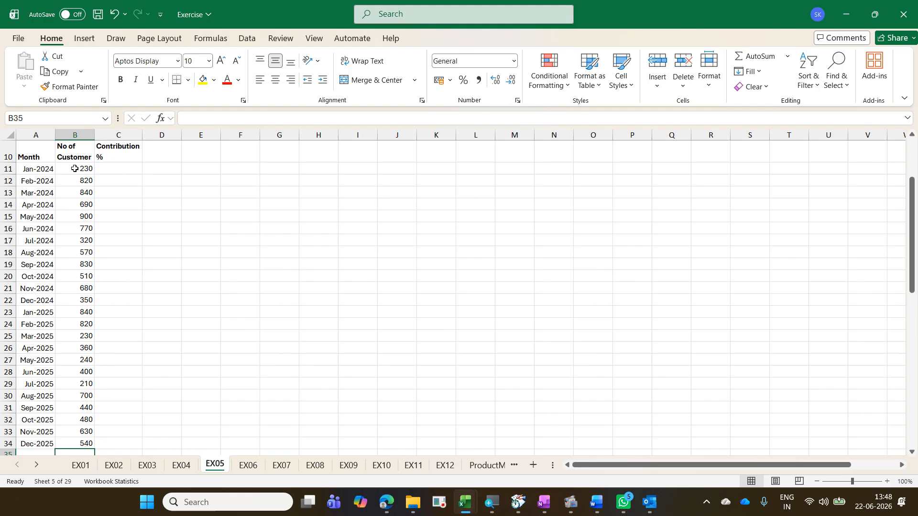
{"action": "left_click", "coordinate": [113, 169]}
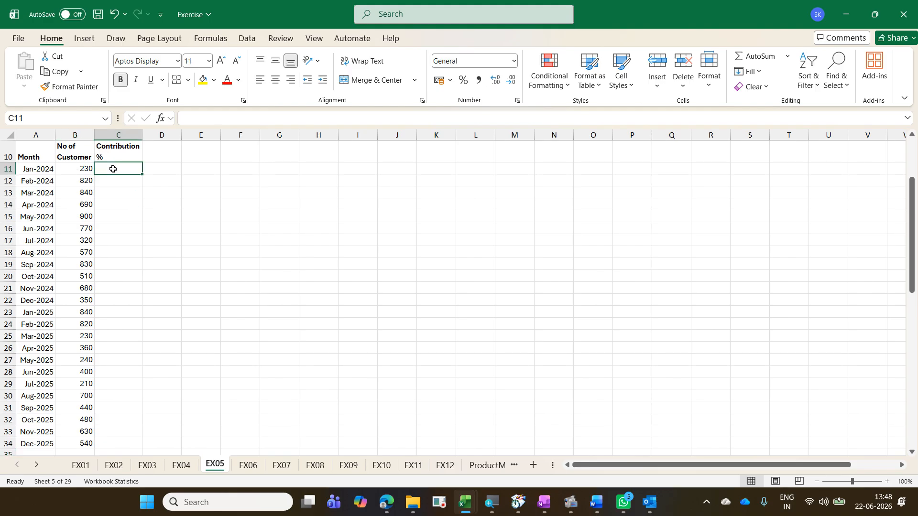
Step: Select the customer counts B11:B34 and apply the Quick Analysis % Total to fill the Contribution % column
{"action": "left_click", "coordinate": [77, 170]}
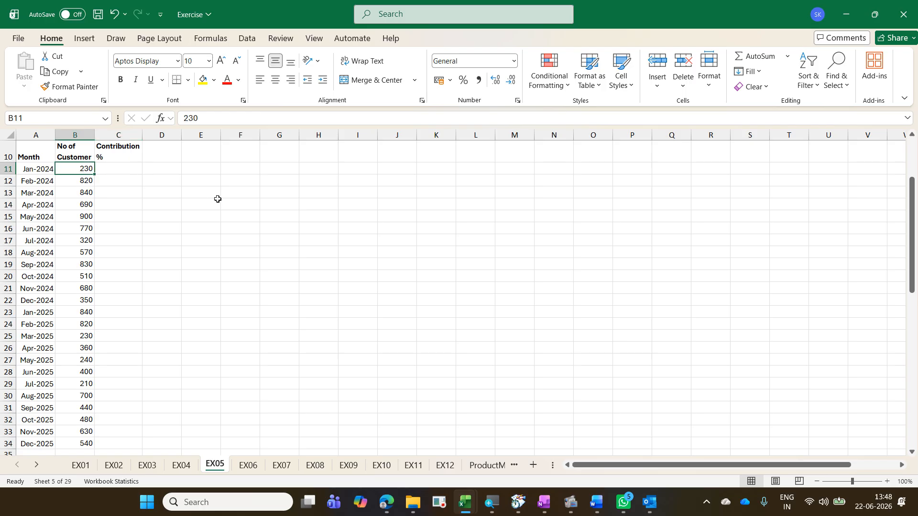
{"action": "key", "text": "ctrl+shift+Down"}
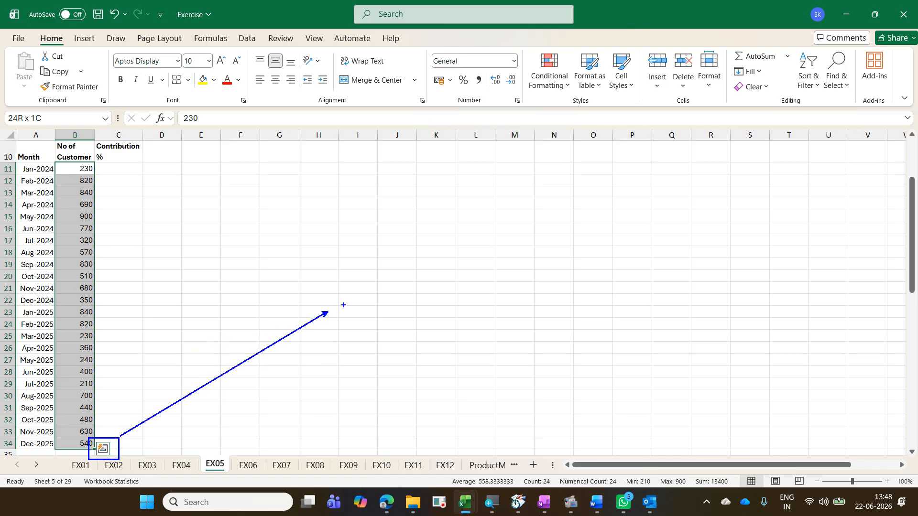
{"action": "type", "text": "tQ"}
{"action": "type", "text": "uci"}
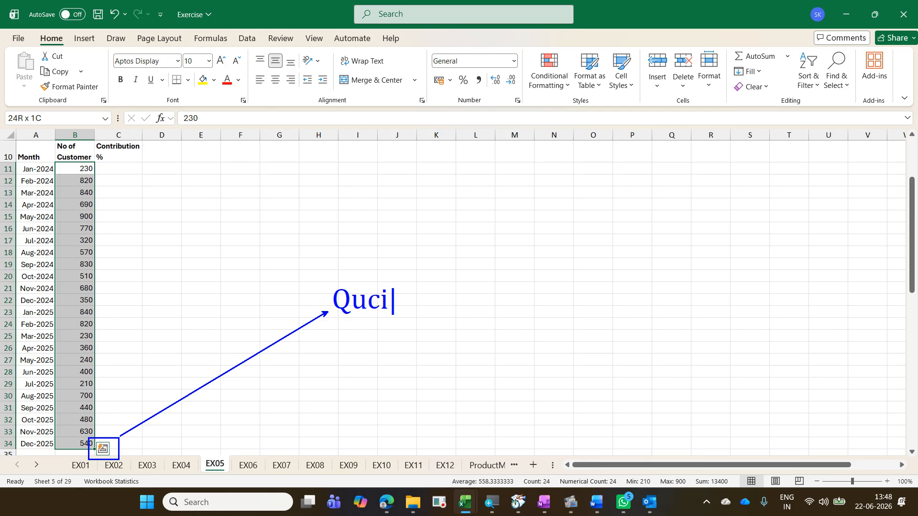
{"action": "key", "text": "BackSpace"}
{"action": "key", "text": "BackSpace"}
{"action": "type", "text": "ick A"}
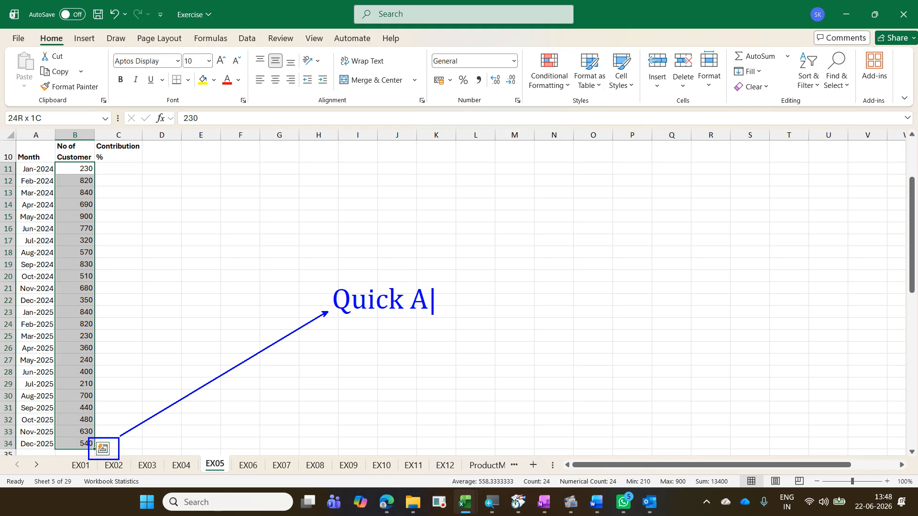
{"action": "type", "text": "nalysis"}
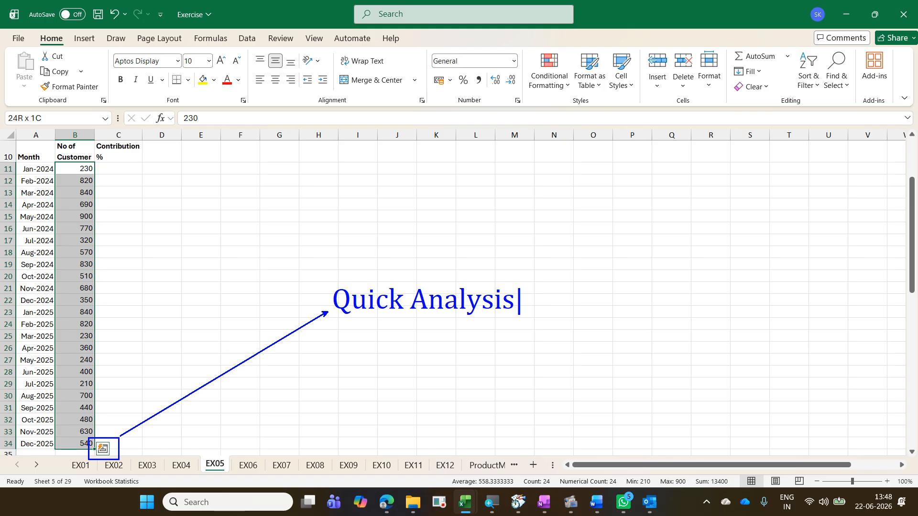
{"action": "key", "text": "Return"}
{"action": "type", "text": "Ctr"}
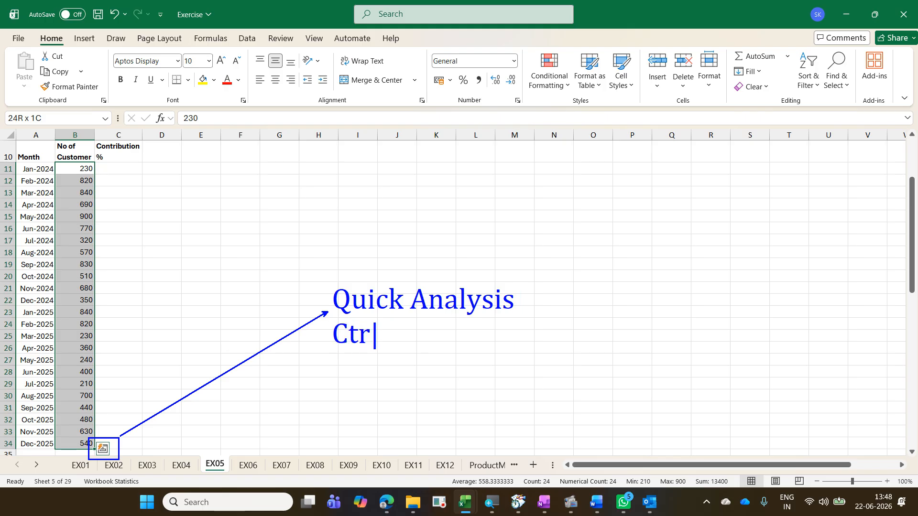
{"action": "type", "text": "l Q"}
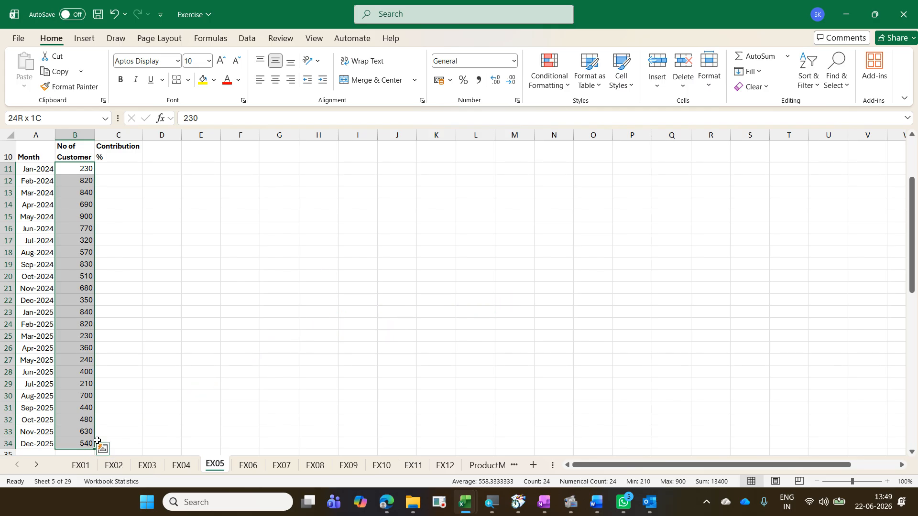
{"action": "key", "text": "ctrl+q"}
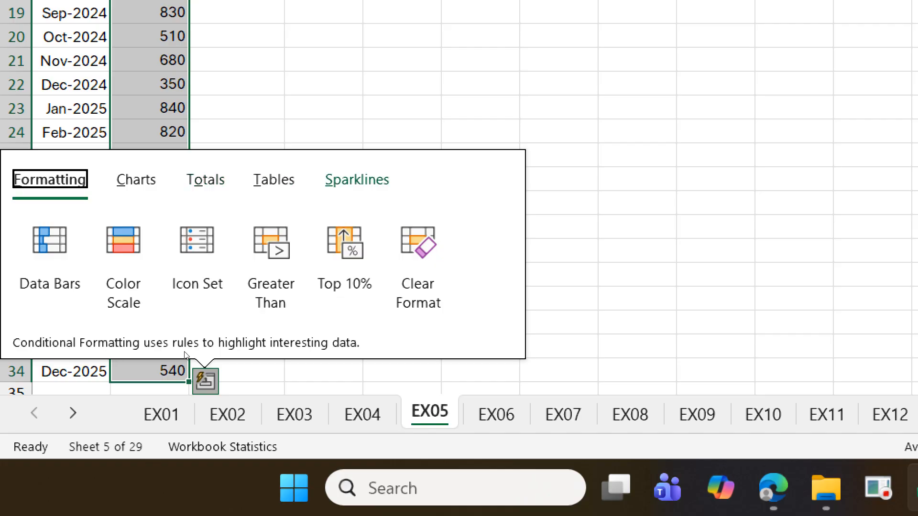
{"action": "left_click", "coordinate": [211, 176]}
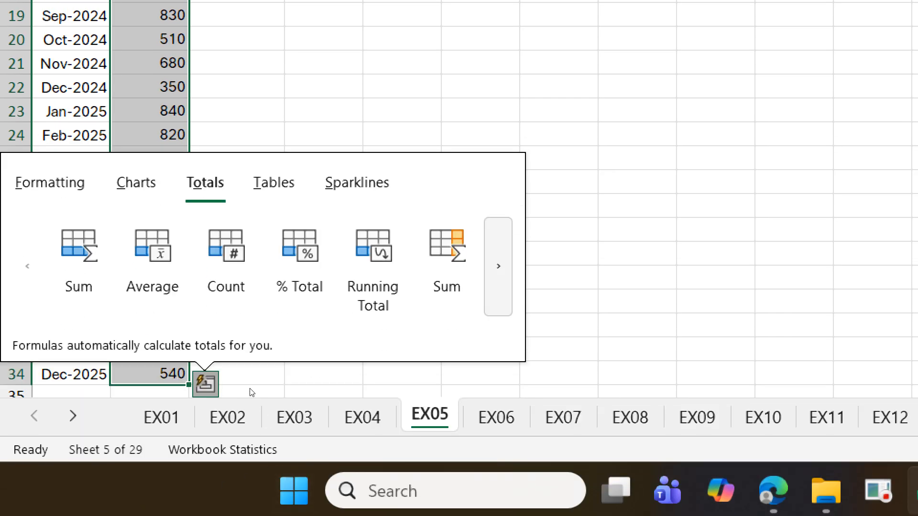
{"action": "key", "text": "Return"}
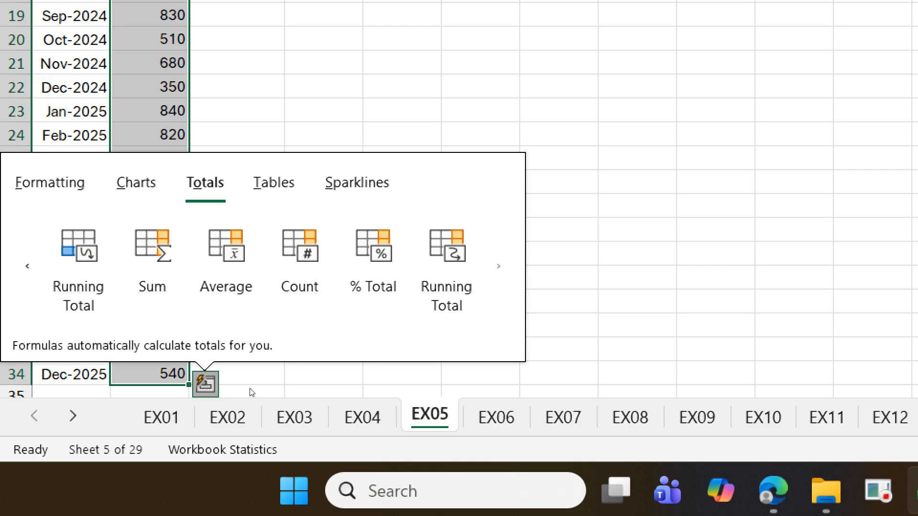
{"action": "mouse_move", "coordinate": [388, 259]}
{"action": "left_click", "coordinate": [199, 386]}
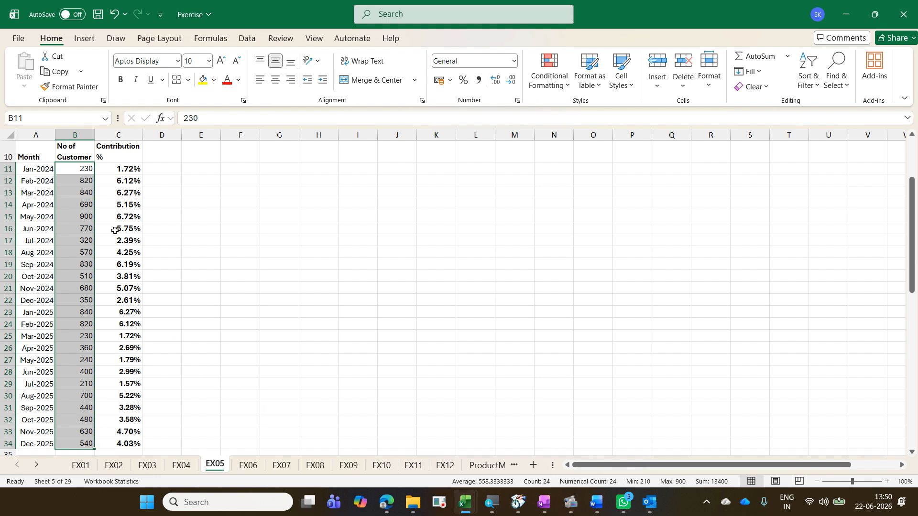
Step: Inspect the Contribution % formula and column total, then undo the % Total fill
{"action": "left_click", "coordinate": [113, 173]}
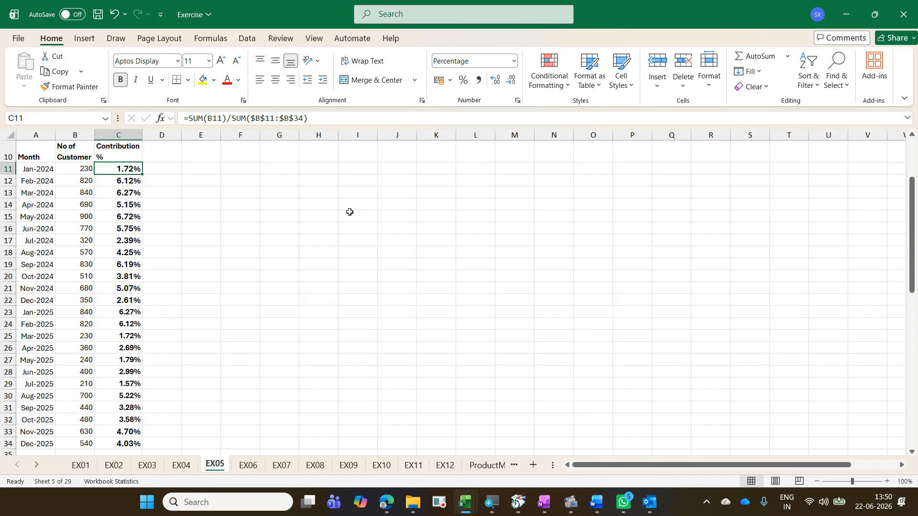
{"action": "key", "text": "ctrl+shift+Down"}
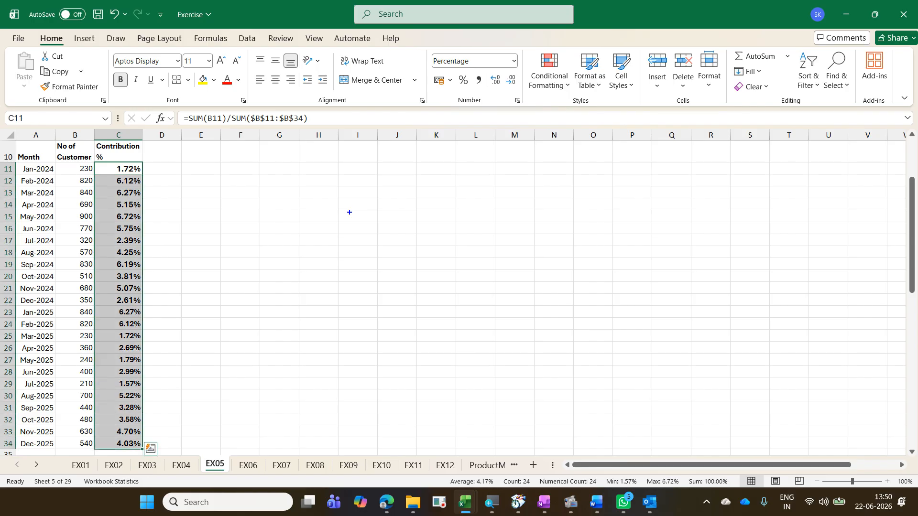
{"action": "left_click_drag", "start_coordinate": [683, 473], "coordinate": [744, 491]}
{"action": "left_click_drag", "start_coordinate": [708, 464], "coordinate": [747, 429]}
{"action": "mouse_move", "coordinate": [160, 264]}
{"action": "left_mouse_down"}
{"action": "mouse_move", "coordinate": [170, 279]}
{"action": "mouse_move", "coordinate": [204, 248]}
{"action": "left_mouse_up"}
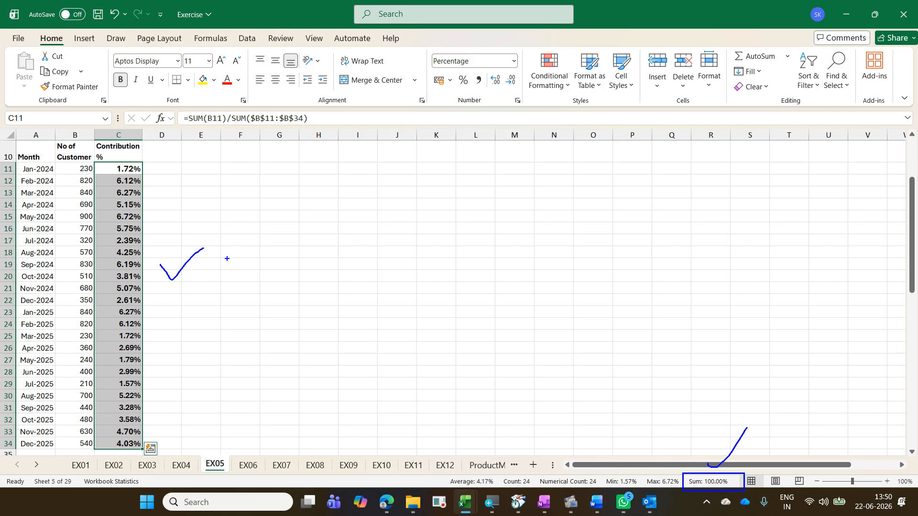
{"action": "key", "text": "Escape"}
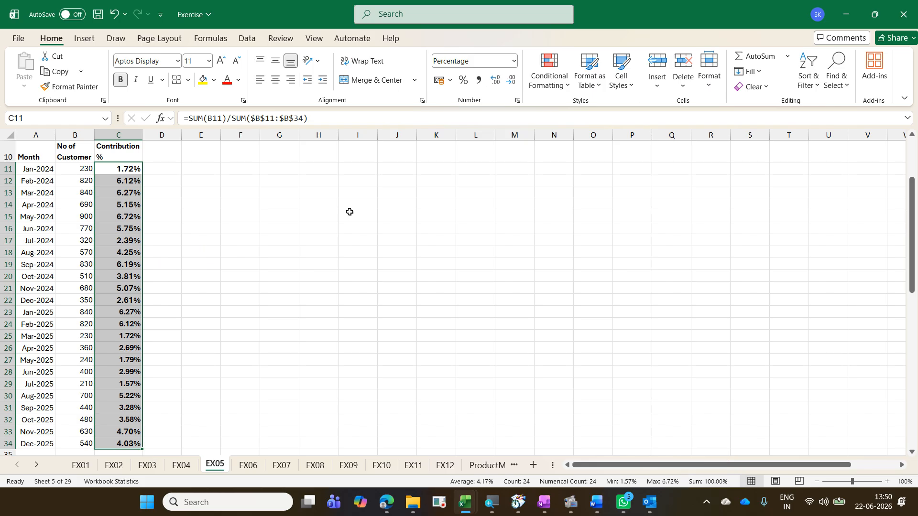
{"action": "key", "text": "ctrl+z"}
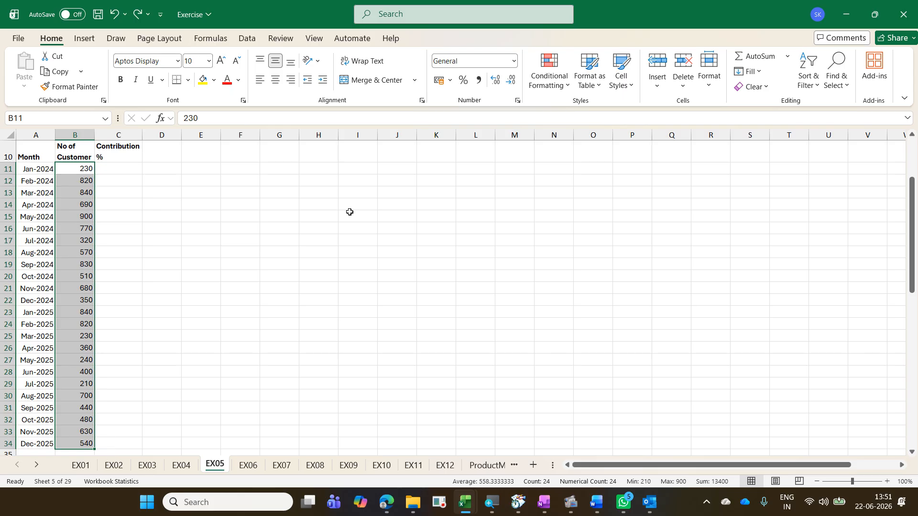
Step: Apply the Quick Analysis % Total to the selected customer counts again to fill Contribution %
{"action": "key", "text": "ctrl+q"}
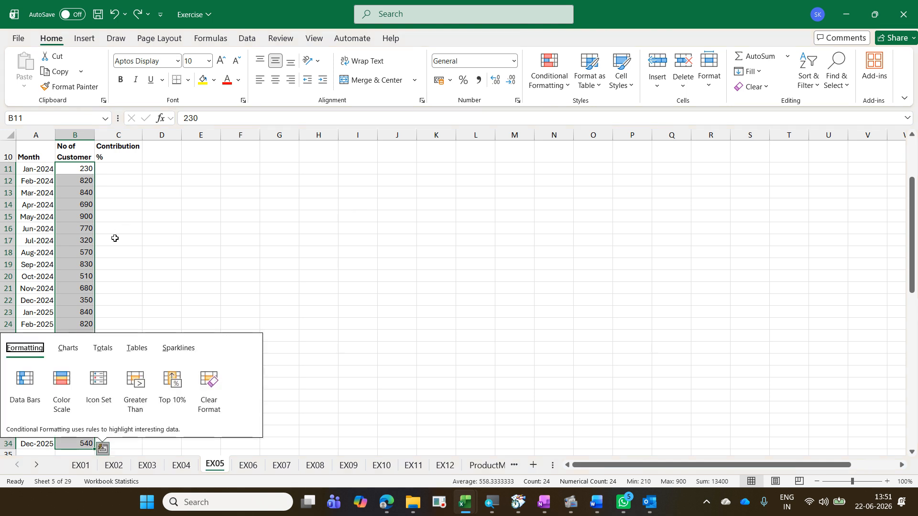
{"action": "left_click", "coordinate": [103, 349]}
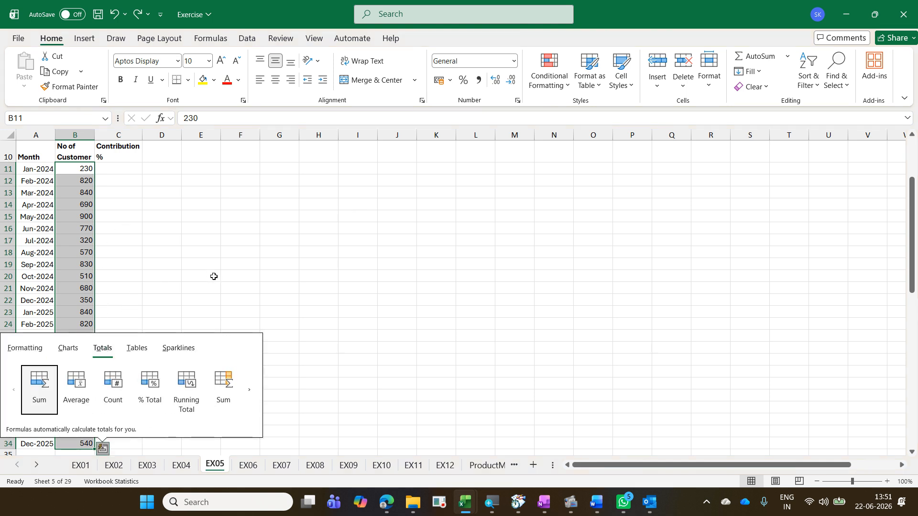
{"action": "left_click", "coordinate": [254, 393]}
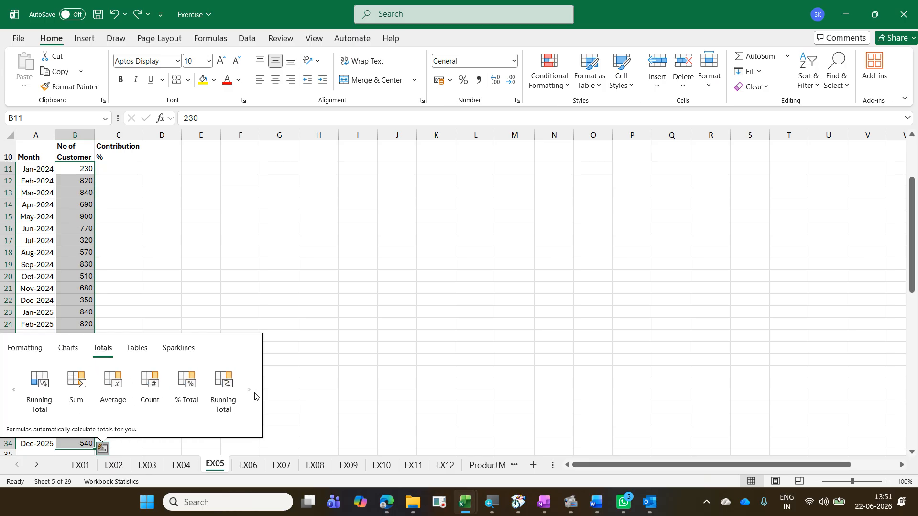
{"action": "left_click", "coordinate": [194, 398]}
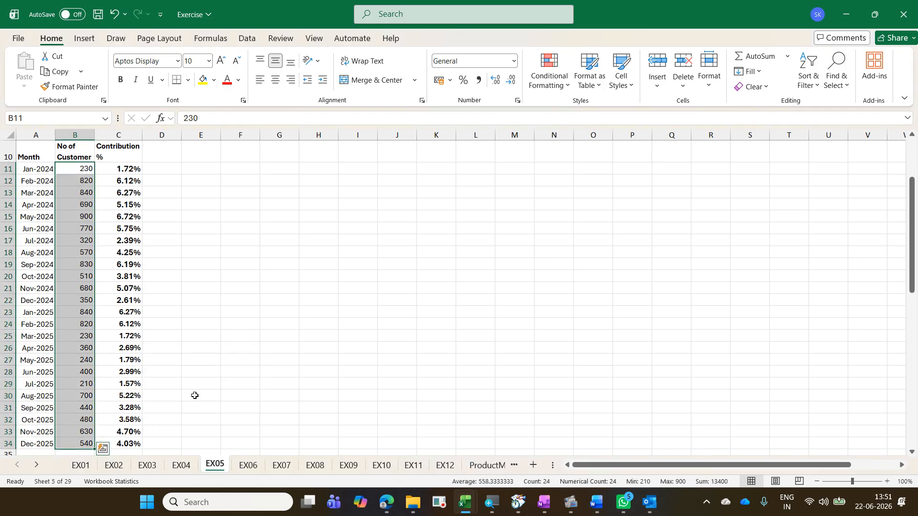
Step: Enter the heading Cum % in D10
{"action": "scroll", "coordinate": [162, 225], "scroll_direction": "up", "scroll_amount": 2}
{"action": "left_click", "coordinate": [164, 221]}
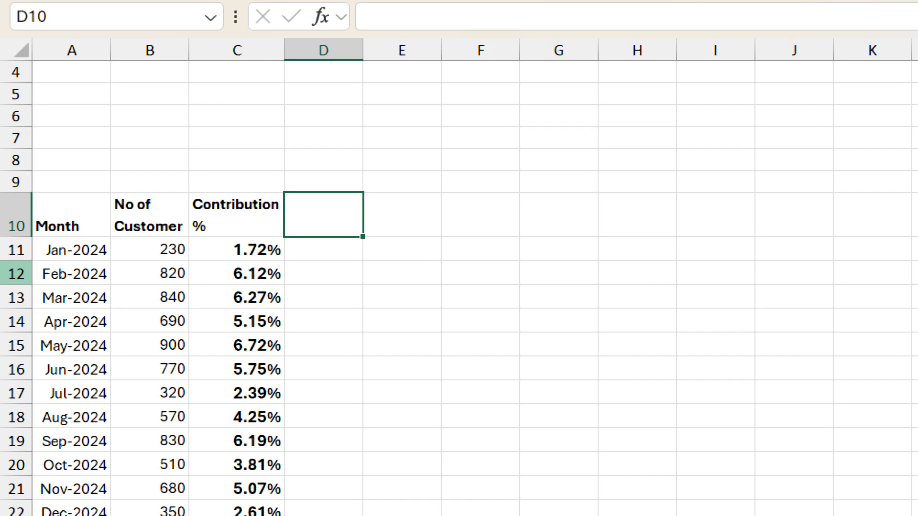
{"action": "type", "text": "Cum"}
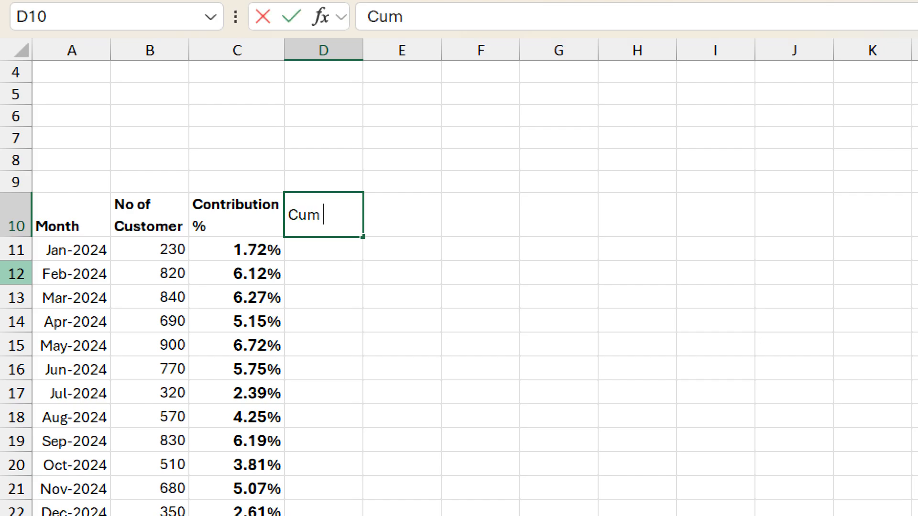
{"action": "type", "text": " %"}
{"action": "key", "text": "Return"}
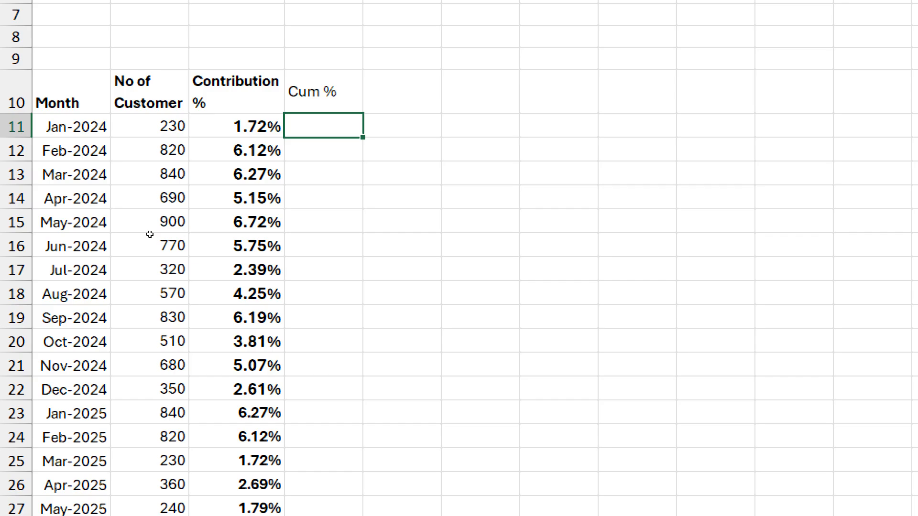
Step: Select the Contribution % values C11:C34 and apply the Quick Analysis Running Total to fill the Cum % column
{"action": "key", "text": "Down"}
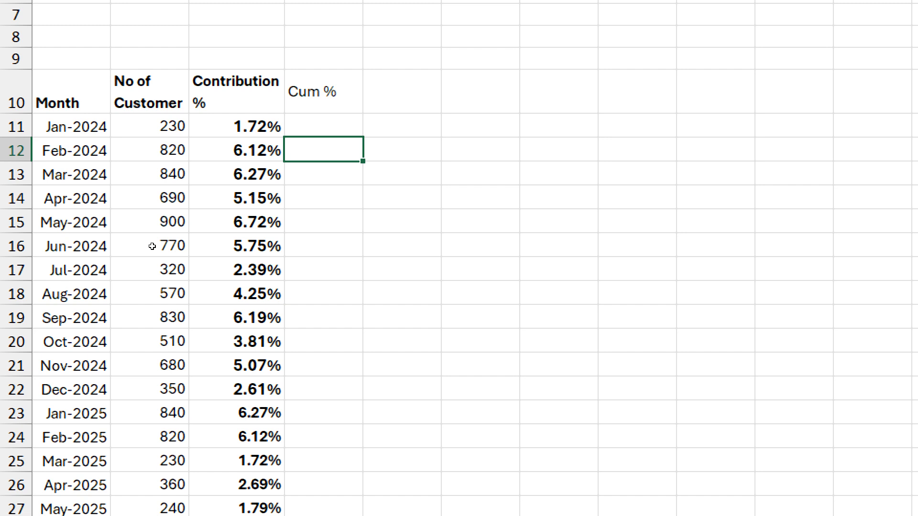
{"action": "key", "text": "Down"}
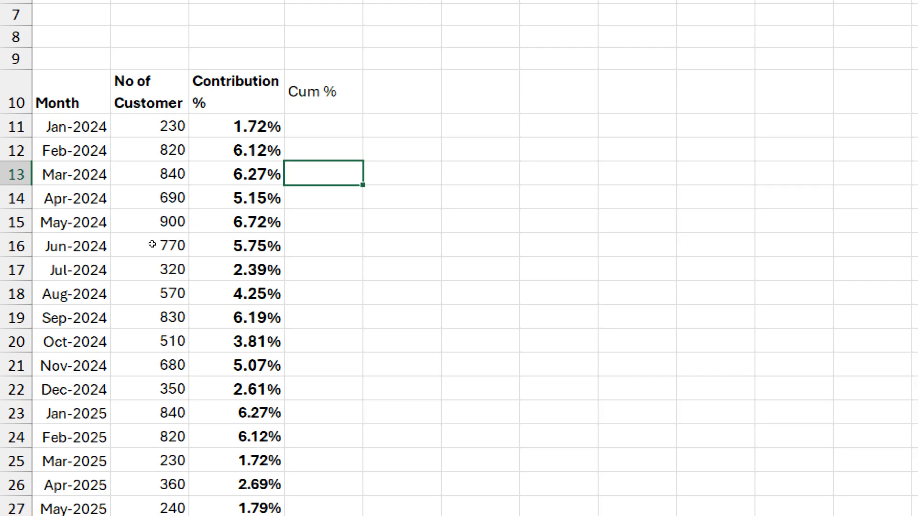
{"action": "key", "text": "Up"}
{"action": "key", "text": "Up"}
{"action": "key", "text": "Left"}
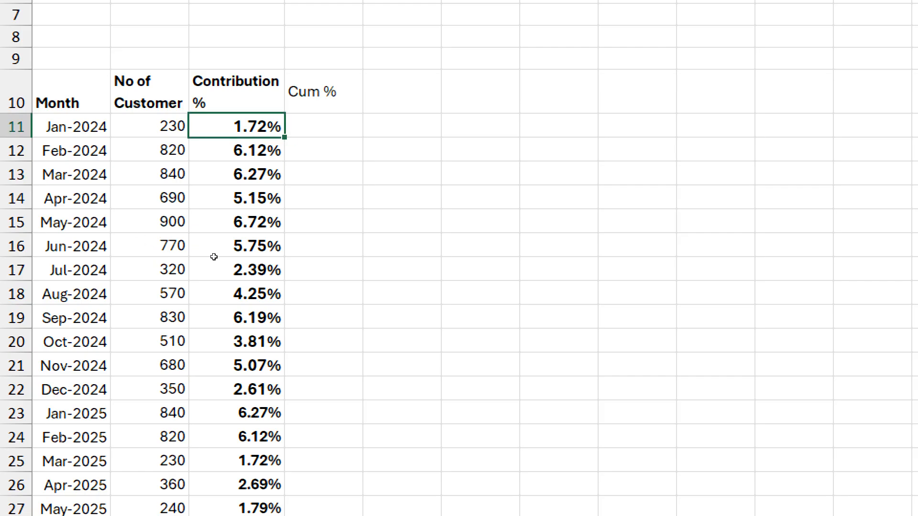
{"action": "key", "text": "ctrl+shift+Down"}
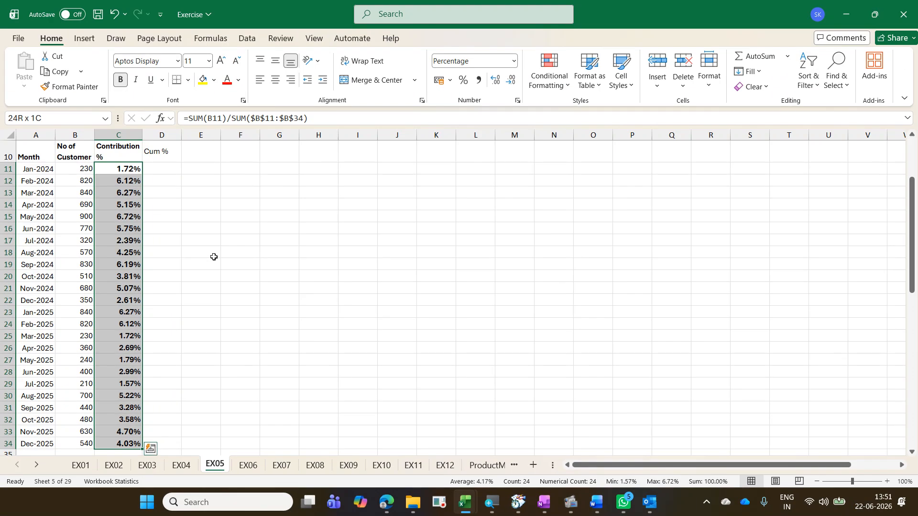
{"action": "key", "text": "ctrl+q"}
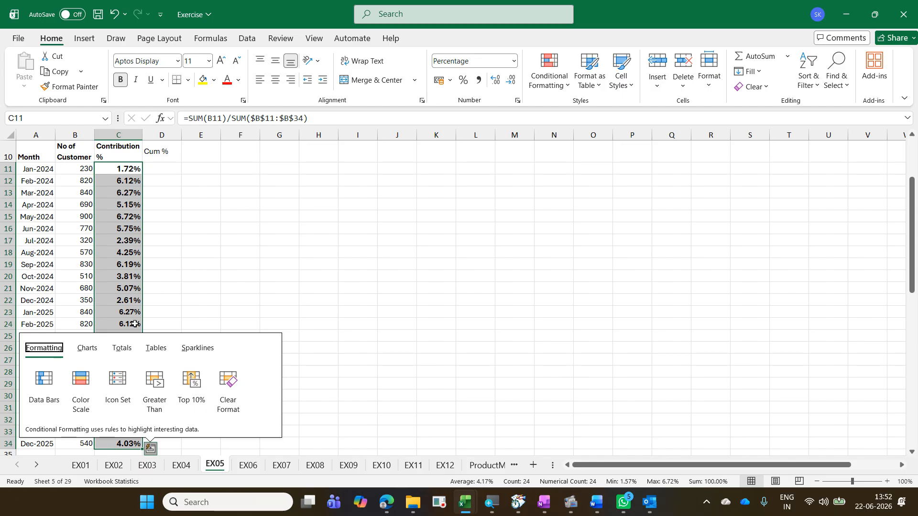
{"action": "left_click", "coordinate": [130, 345]}
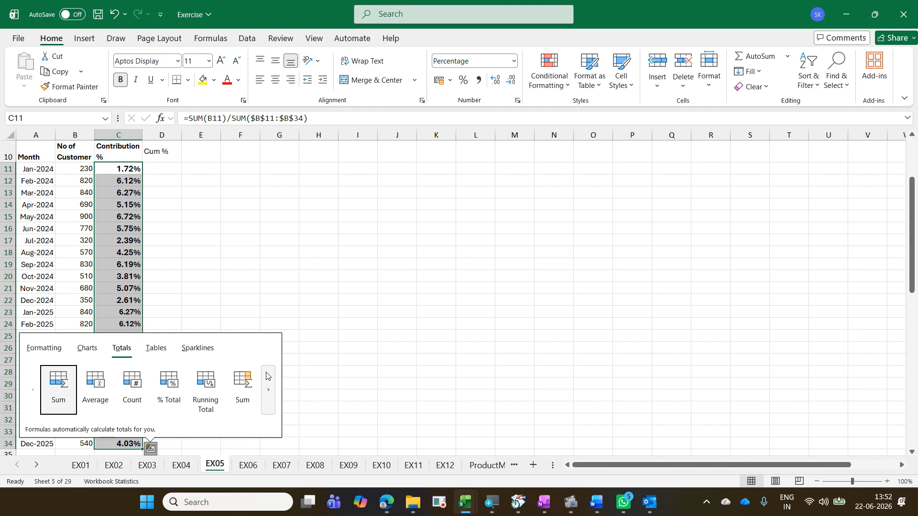
{"action": "left_click", "coordinate": [269, 391]}
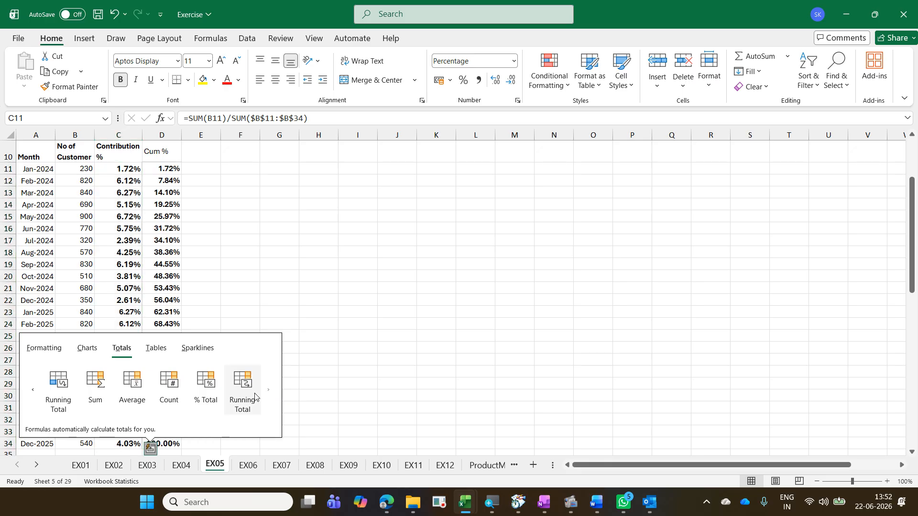
{"action": "left_click", "coordinate": [255, 393]}
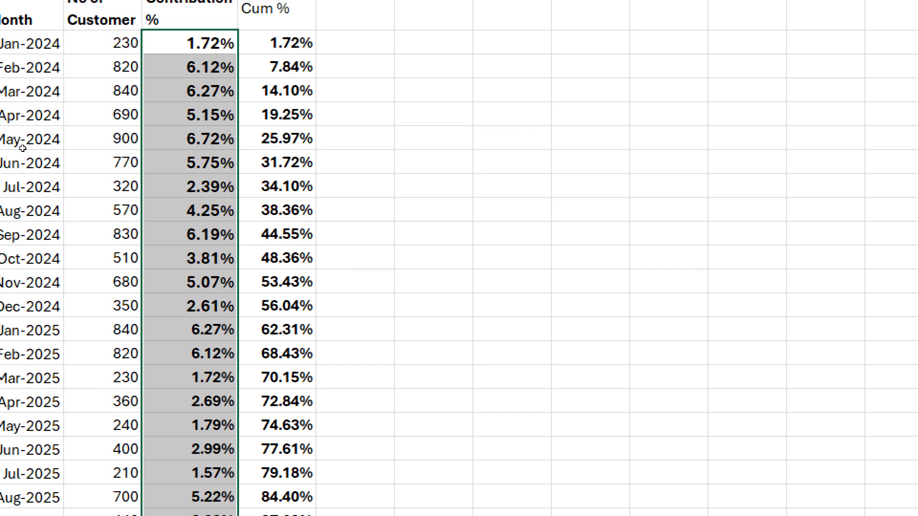
Step: Select the weekly item counts B68:Y68 and apply the Quick Analysis % Total to fill the Percentage row
{"action": "scroll", "coordinate": [273, 291], "scroll_direction": "down", "scroll_amount": 3}
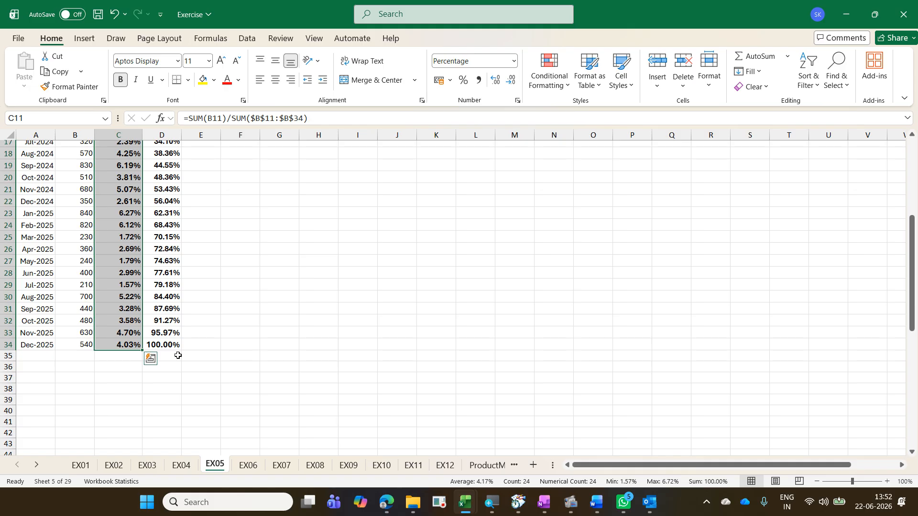
{"action": "scroll", "coordinate": [178, 356], "scroll_direction": "down", "scroll_amount": 8}
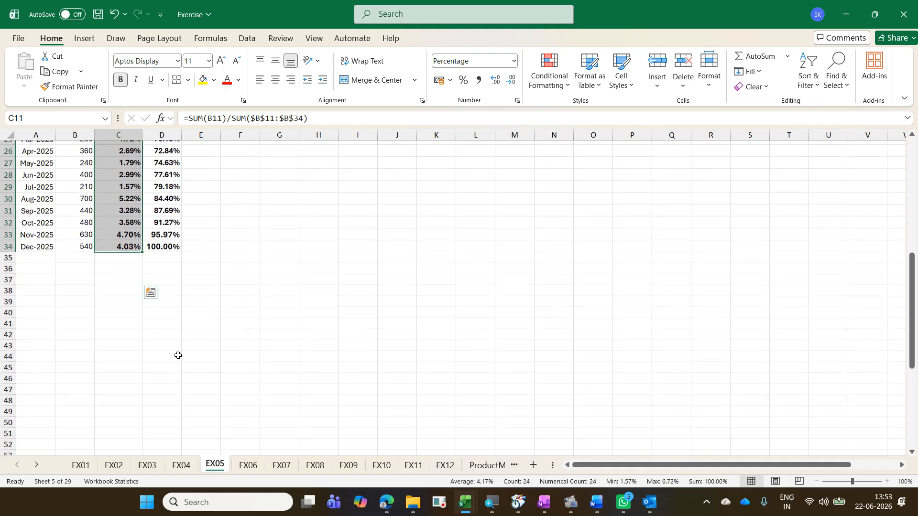
{"action": "scroll", "coordinate": [178, 355], "scroll_direction": "down", "scroll_amount": 6}
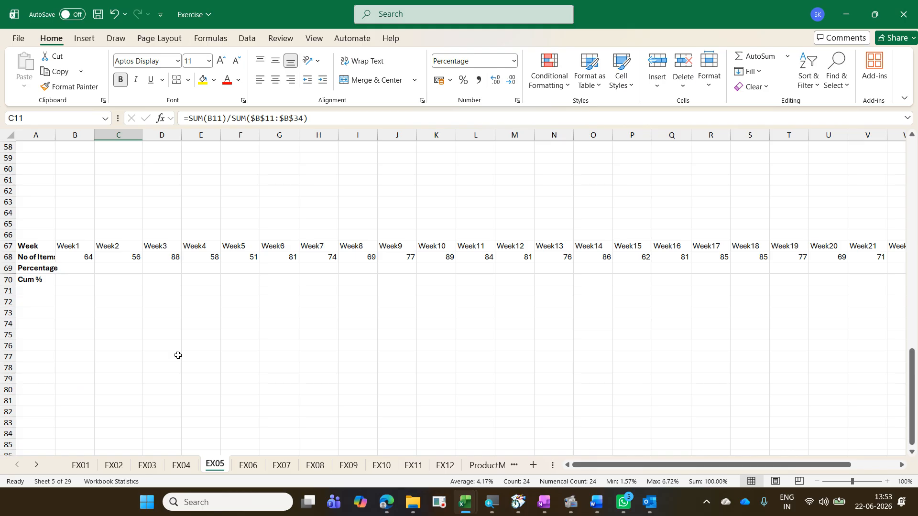
{"action": "key", "text": "alt+Tab"}
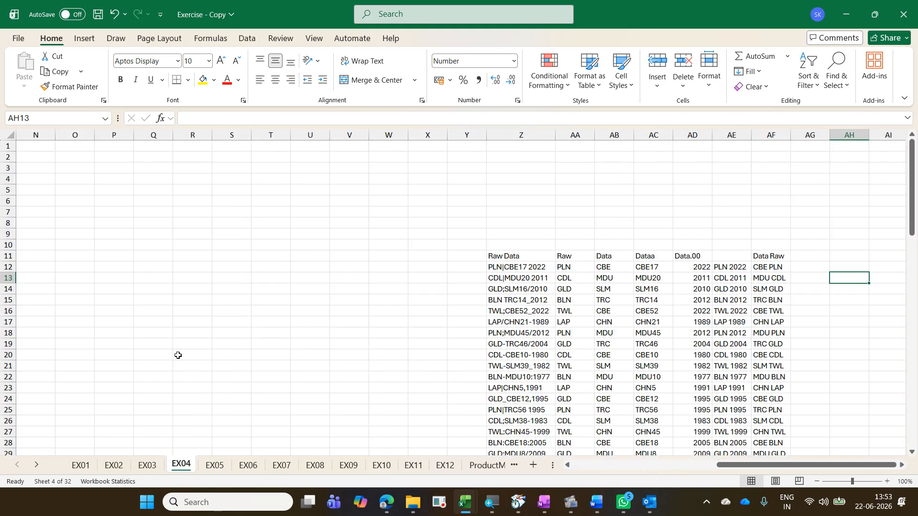
{"action": "key", "text": "ctrl+Page_Down"}
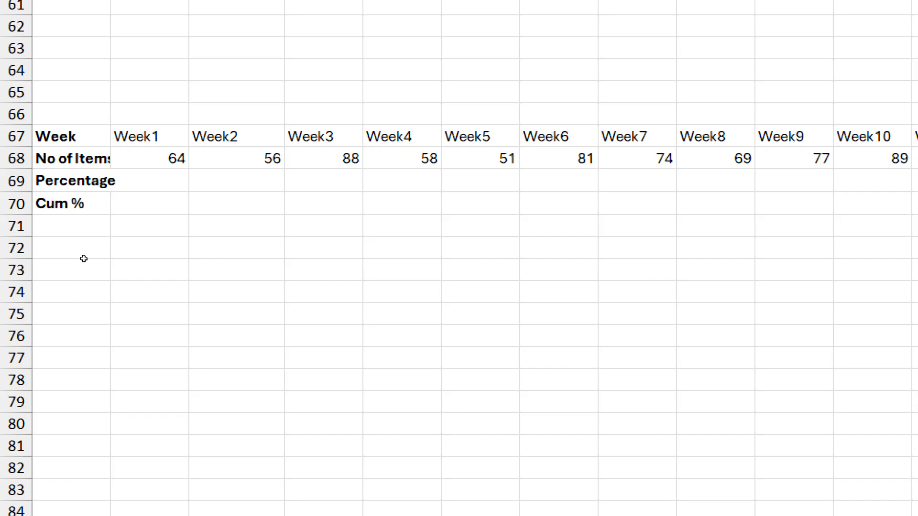
{"action": "key", "text": "Escape"}
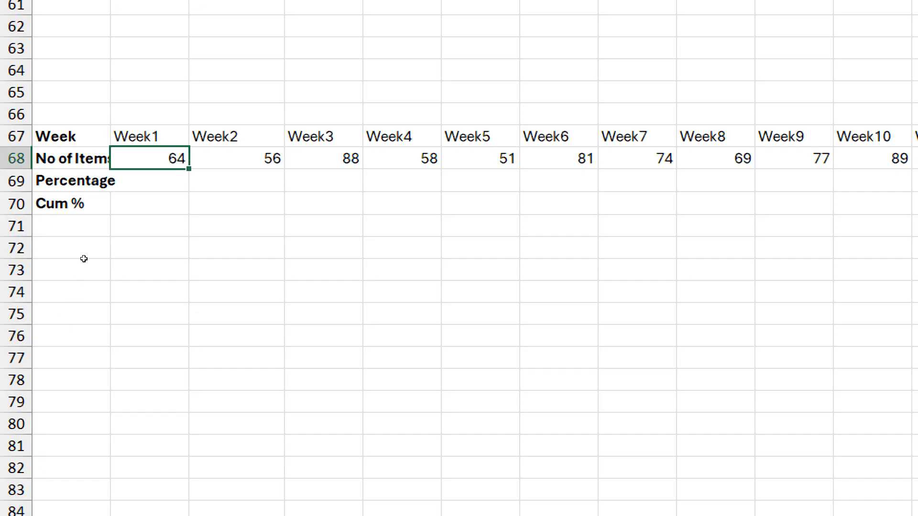
{"action": "key", "text": "ctrl+shift+Down"}
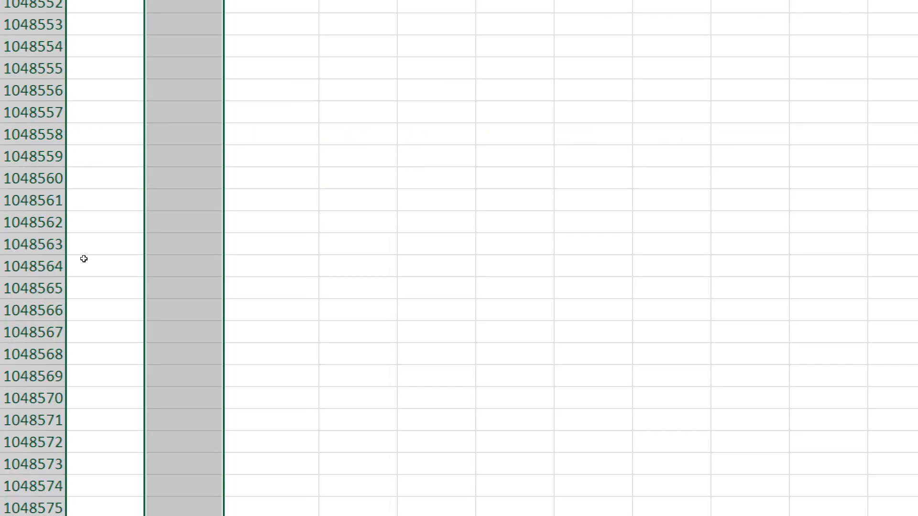
{"action": "key", "text": "ctrl+shift+Up"}
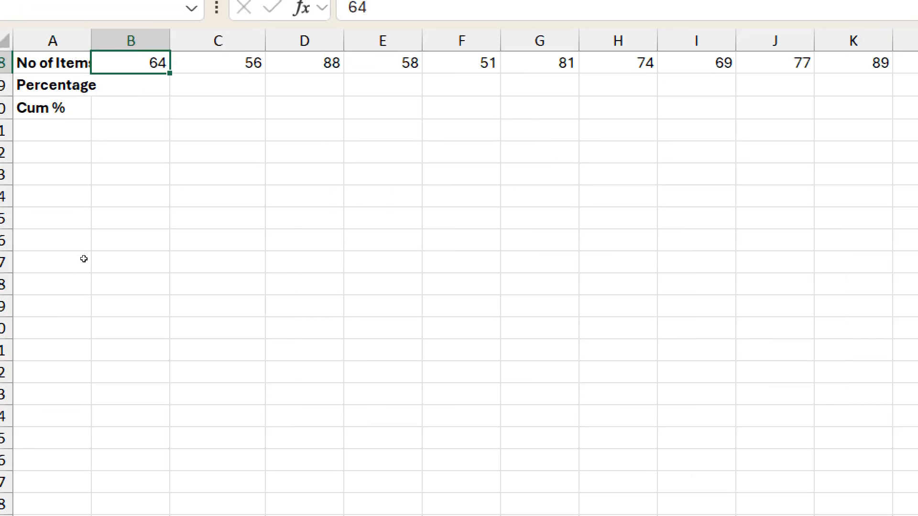
{"action": "scroll", "coordinate": [83, 259], "scroll_direction": "up", "scroll_amount": 3}
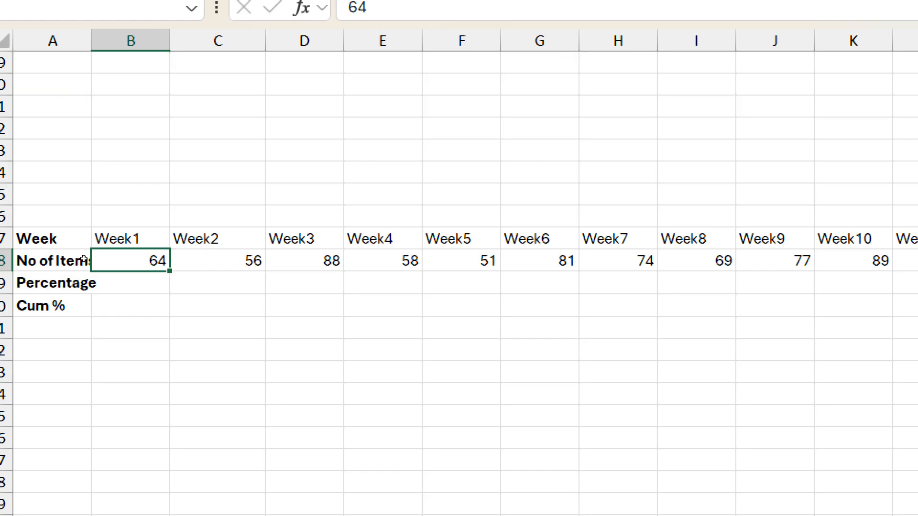
{"action": "key", "text": "ctrl+shift+Right"}
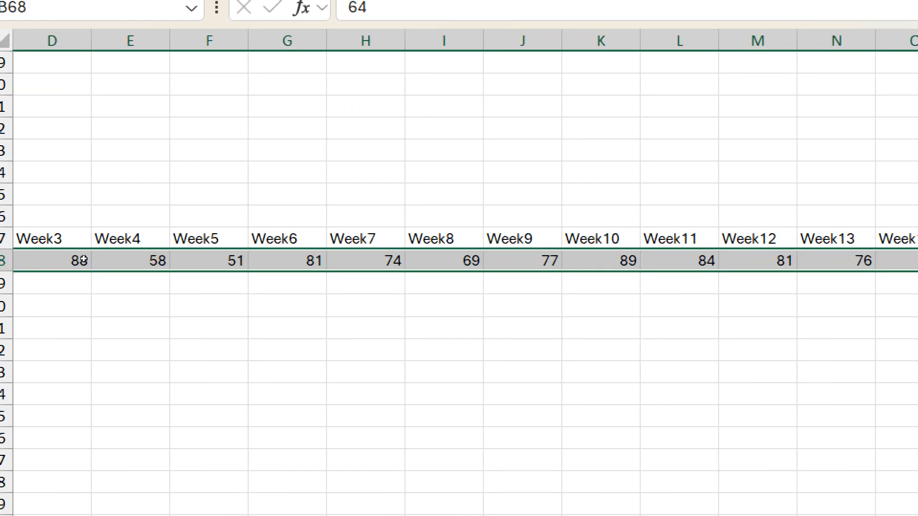
{"action": "key", "text": "ctrl+q"}
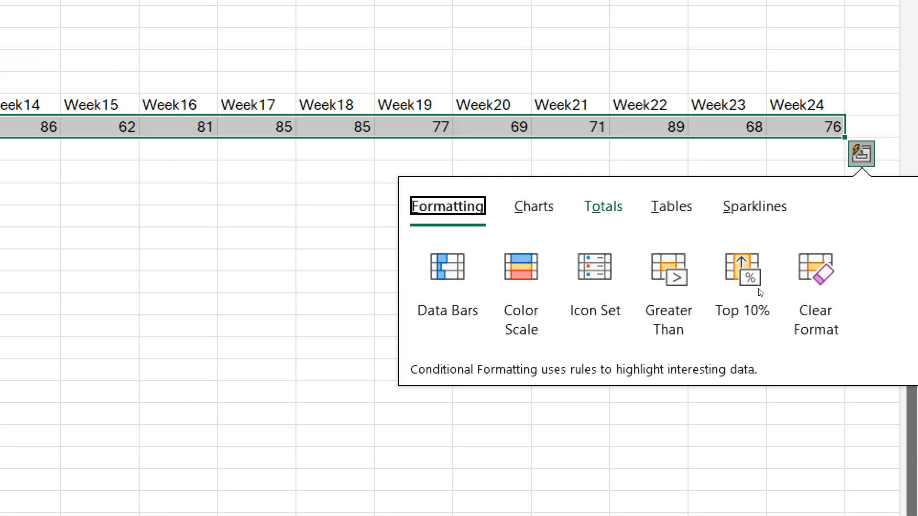
{"action": "key", "text": "o"}
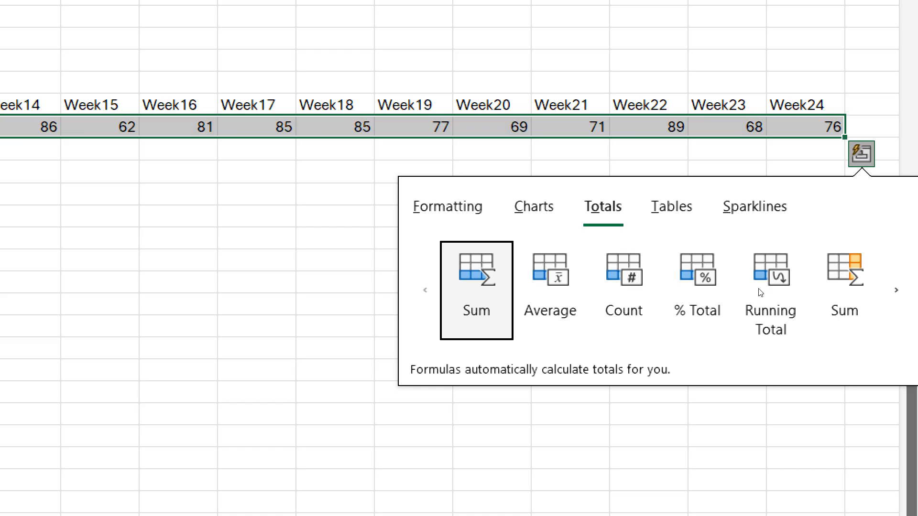
{"action": "key", "text": "Right"}
{"action": "key", "text": "Right"}
{"action": "key", "text": "Right"}
{"action": "key", "text": "Return"}
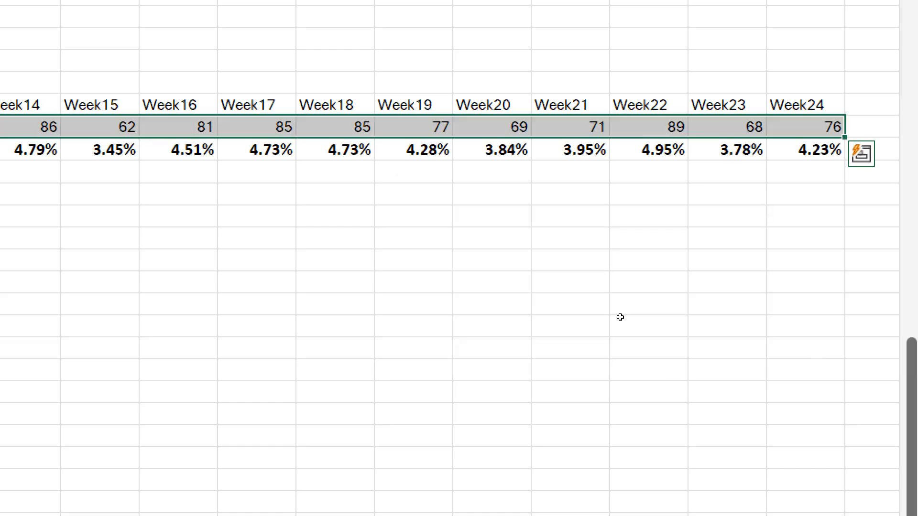
Step: Select the weekly percentages B69:Y69 and apply the Quick Analysis Running Total to fill the Cum % row
{"action": "key", "text": "Down"}
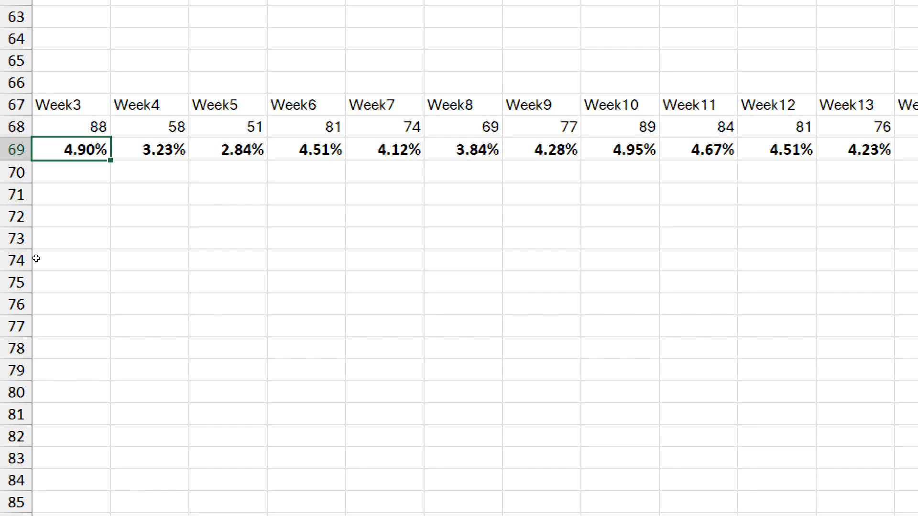
{"action": "key", "text": "Left"}
{"action": "key", "text": "Left"}
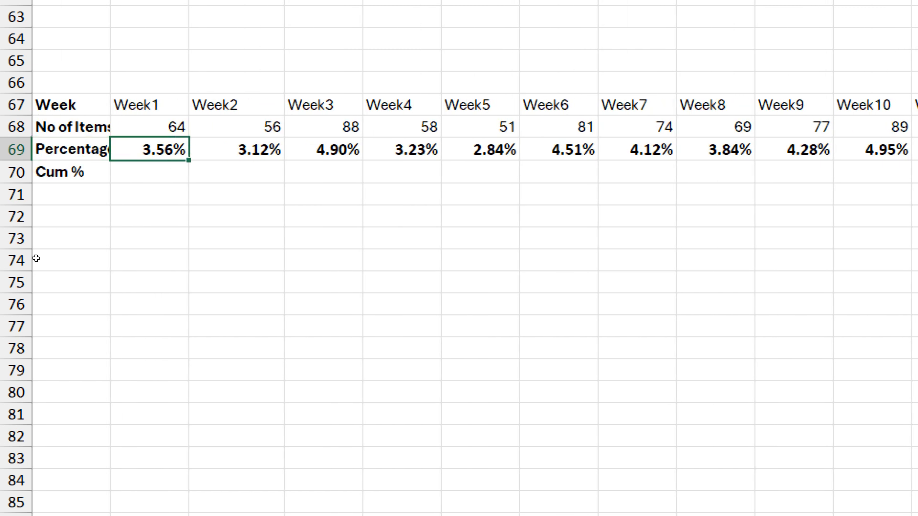
{"action": "key", "text": "ctrl+shift+Right"}
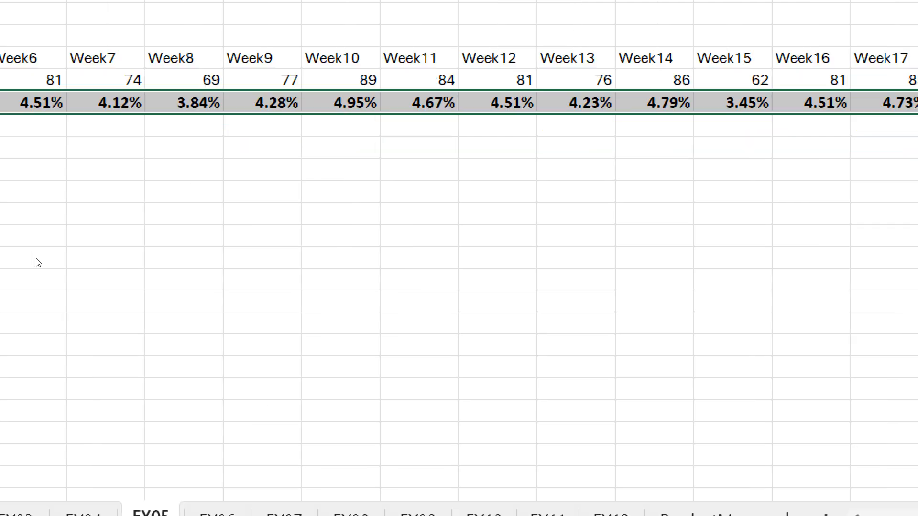
{"action": "key", "text": "ctrl+q"}
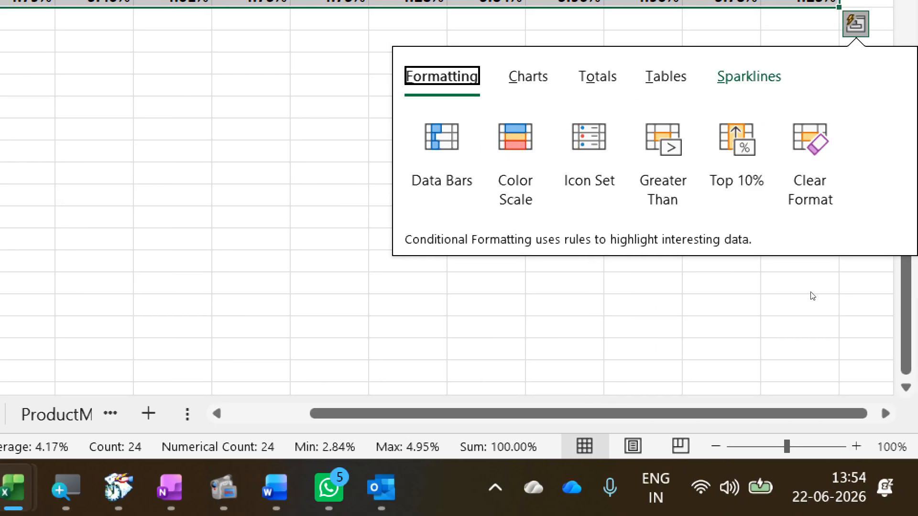
{"action": "key", "text": "Right"}
{"action": "key", "text": "Right"}
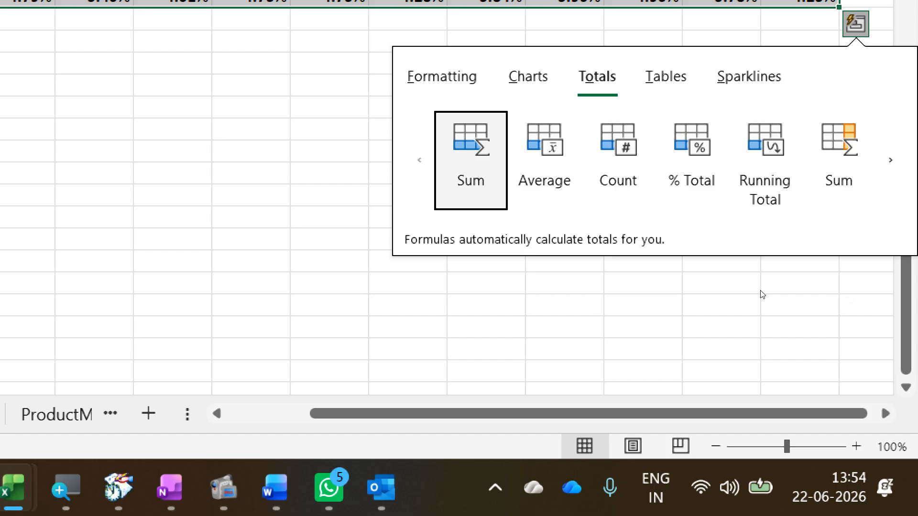
{"action": "key", "text": "Right"}
{"action": "key", "text": "Right"}
{"action": "key", "text": "Right"}
{"action": "key", "text": "Right"}
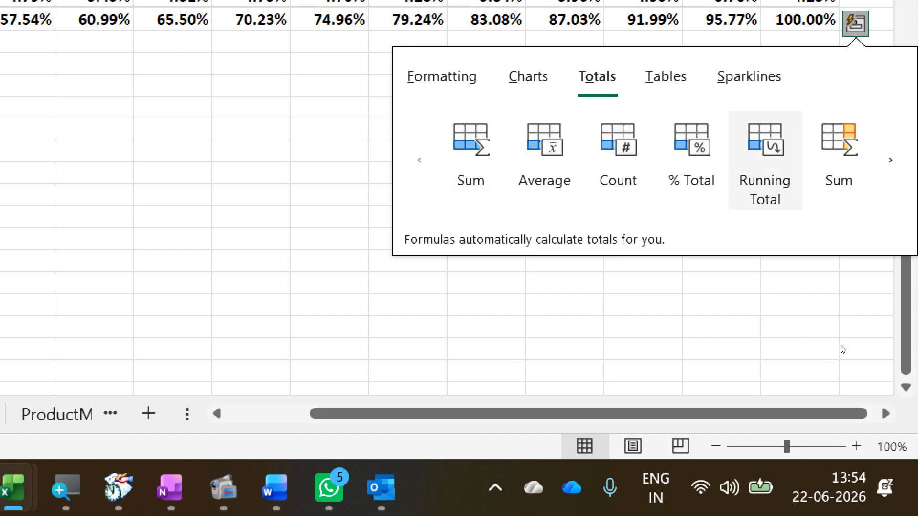
{"action": "key", "text": "Return"}
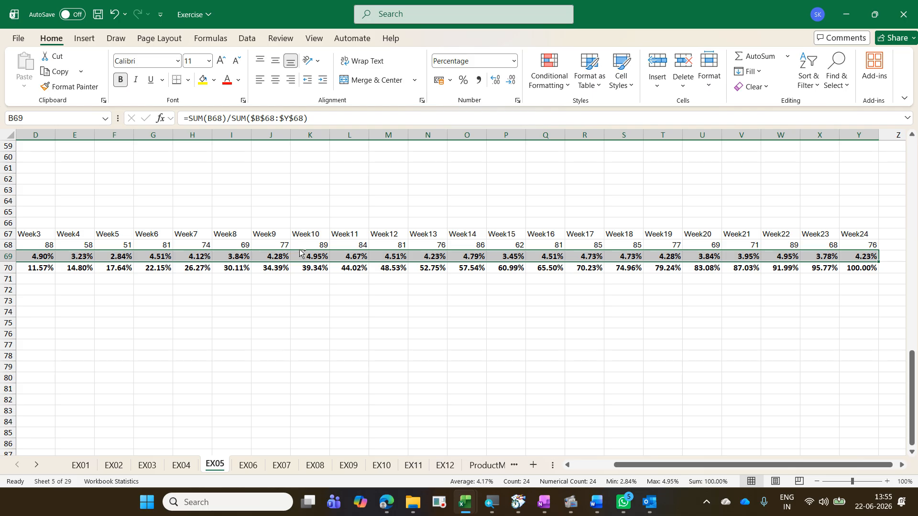
Step: Switch to the Exercise - Copy workbook and open its EX06 sheet
{"action": "key", "text": "alt+Tab"}
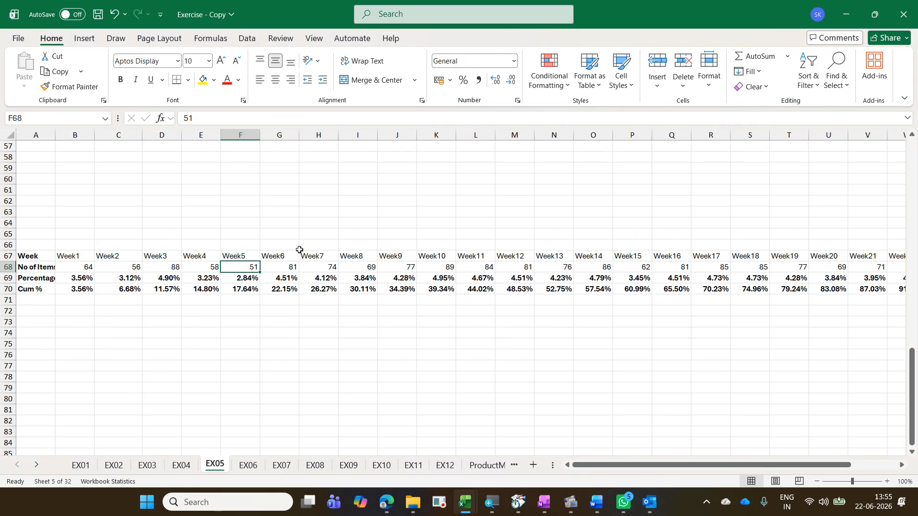
{"action": "key", "text": "ctrl+Page_Down"}
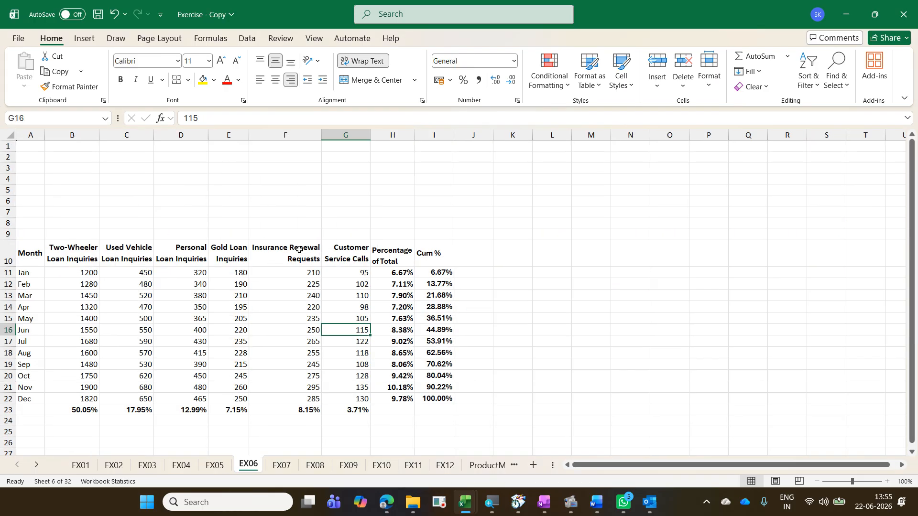
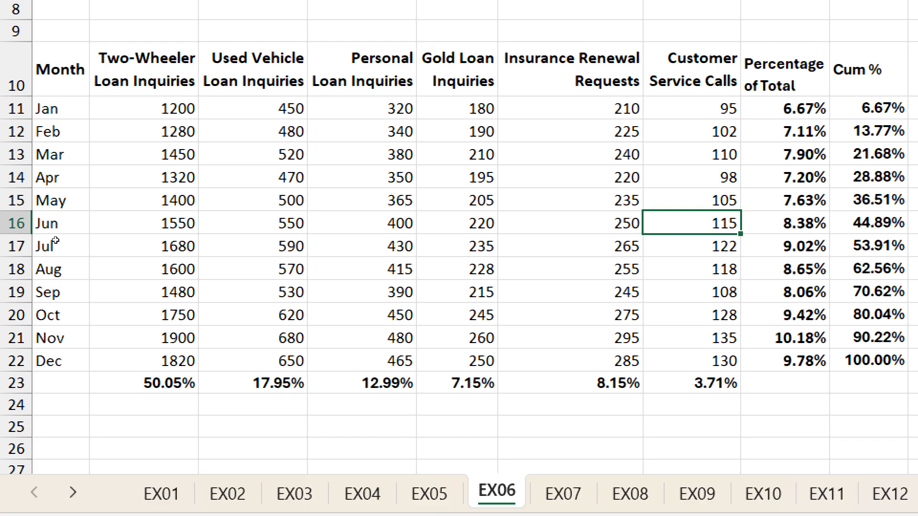
Step: Select the data range B11:G22 on EX06 and apply Quick Analysis % Total to add column percentages in row 23
{"action": "key", "text": "ctrl+Page_Up"}
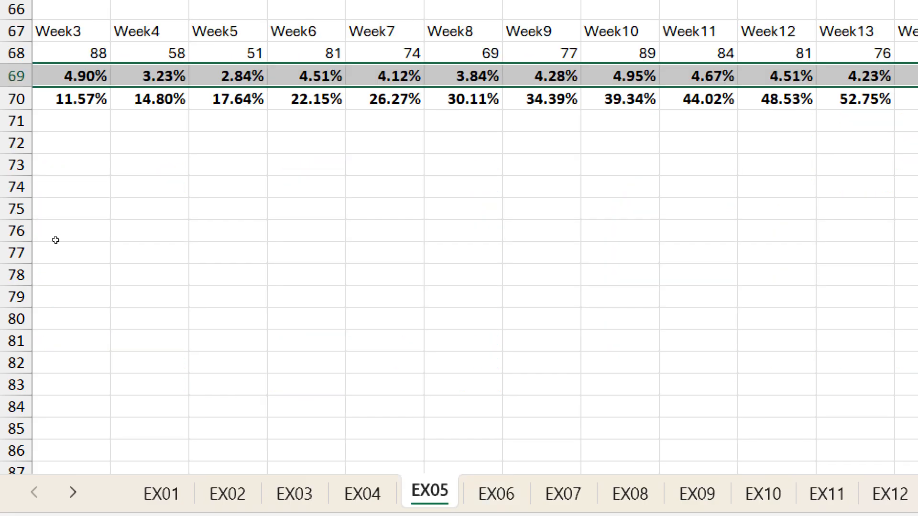
{"action": "key", "text": "ctrl+Page_Down"}
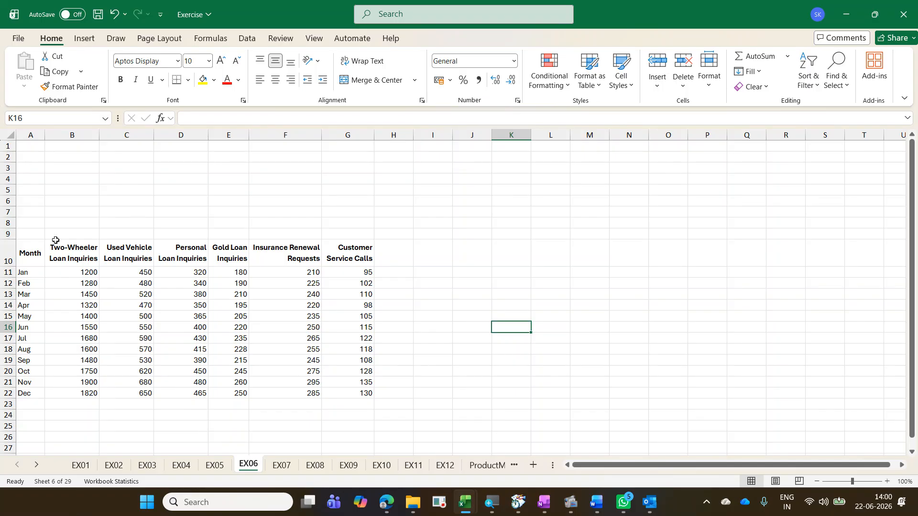
{"action": "left_click", "coordinate": [94, 271]}
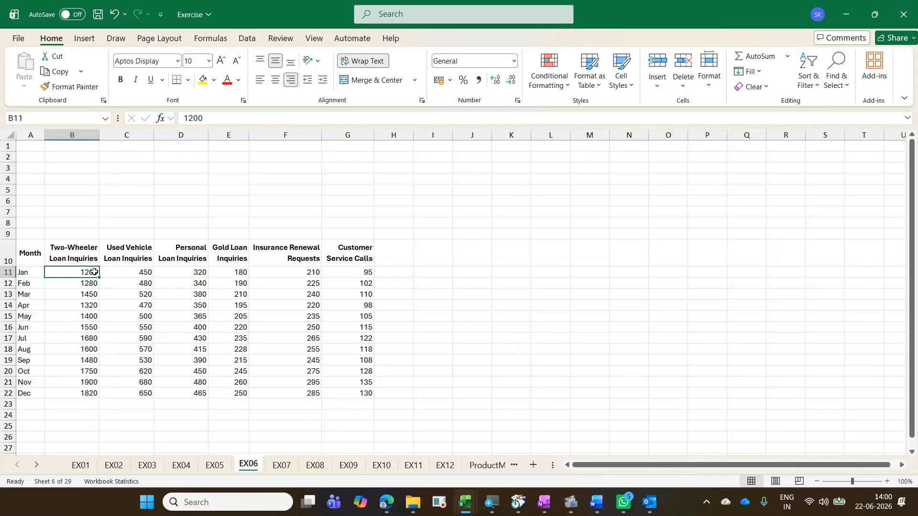
{"action": "key", "text": "ctrl+shift+Right"}
{"action": "key", "text": "ctrl+shift+Down"}
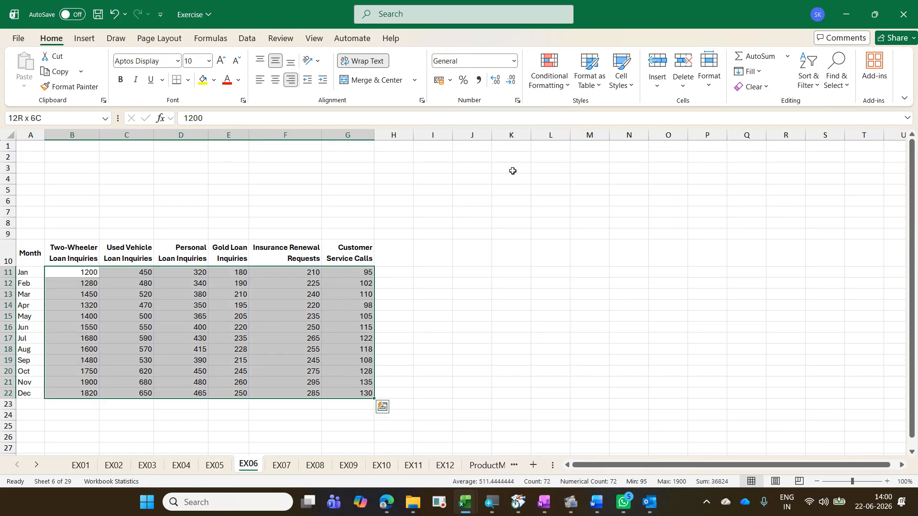
{"action": "key", "text": "ctrl+q"}
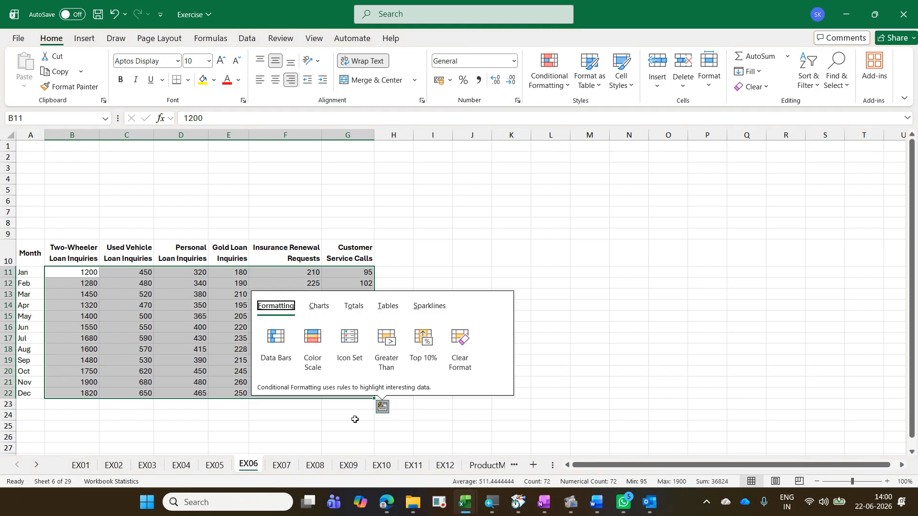
{"action": "left_click", "coordinate": [353, 308]}
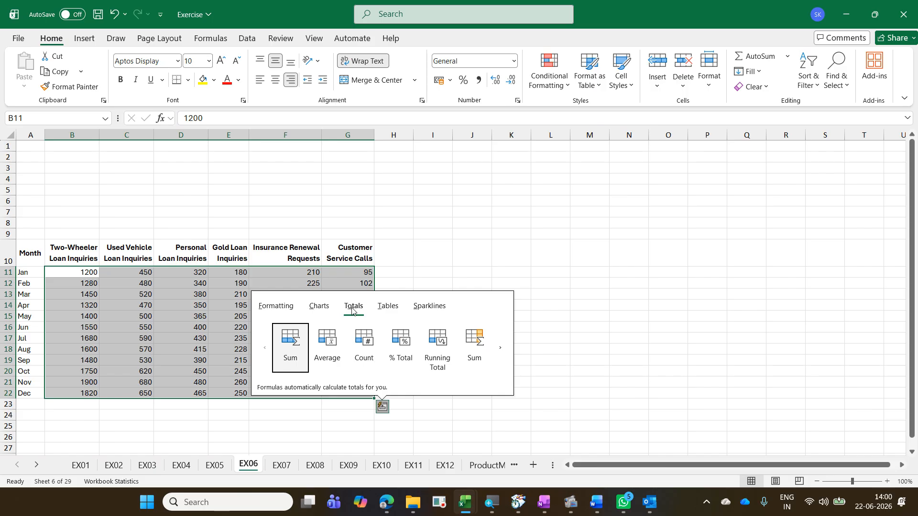
{"action": "left_click", "coordinate": [407, 355]}
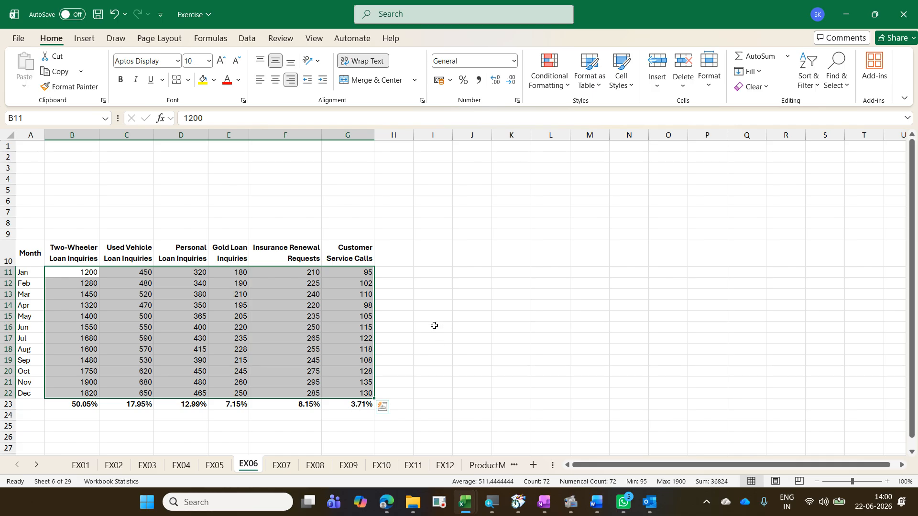
Step: Reopen Quick Analysis on the same range and apply the row-wise % Total to fill H11:H22 with each month's percentage
{"action": "key", "text": "ctrl+q"}
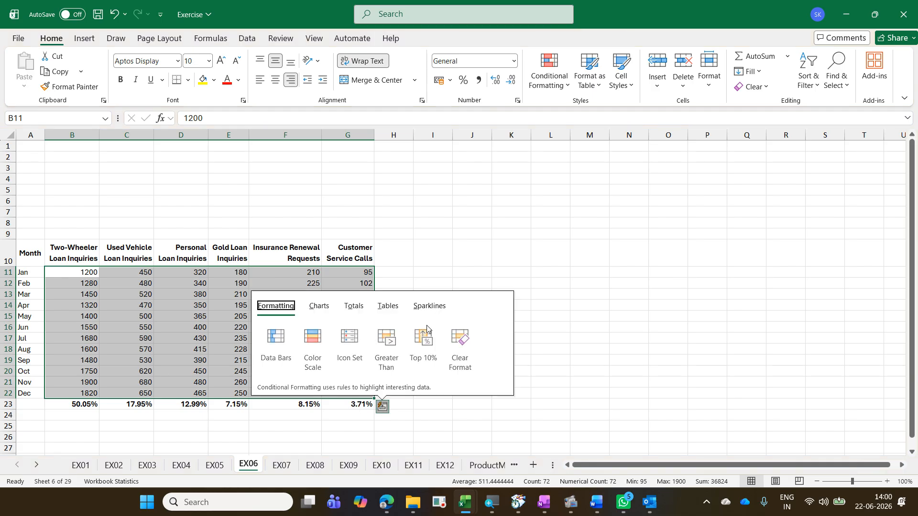
{"action": "left_click", "coordinate": [356, 308]}
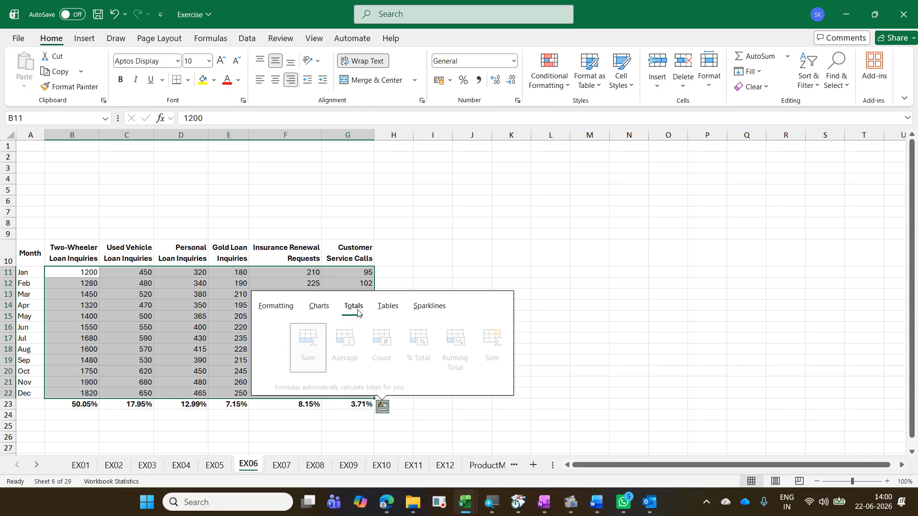
{"action": "left_click", "coordinate": [501, 349]}
{"action": "left_click", "coordinate": [501, 349]}
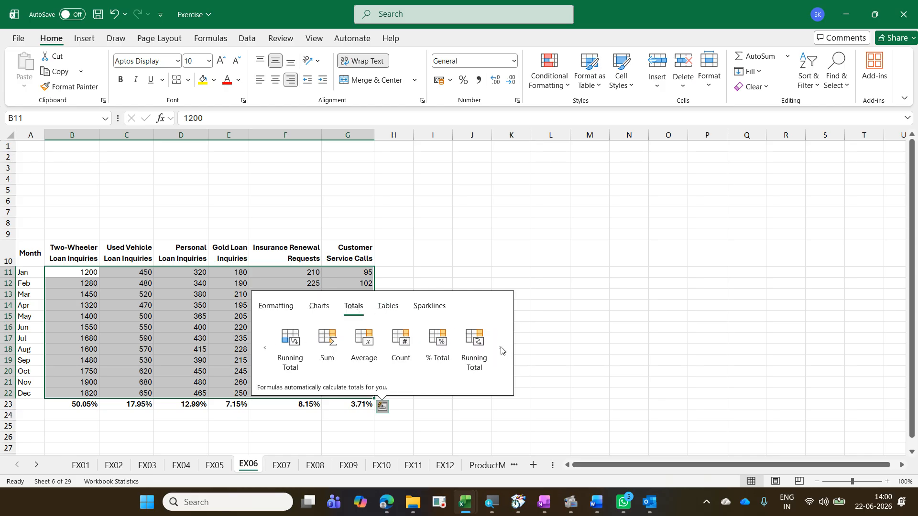
{"action": "left_click", "coordinate": [448, 342]}
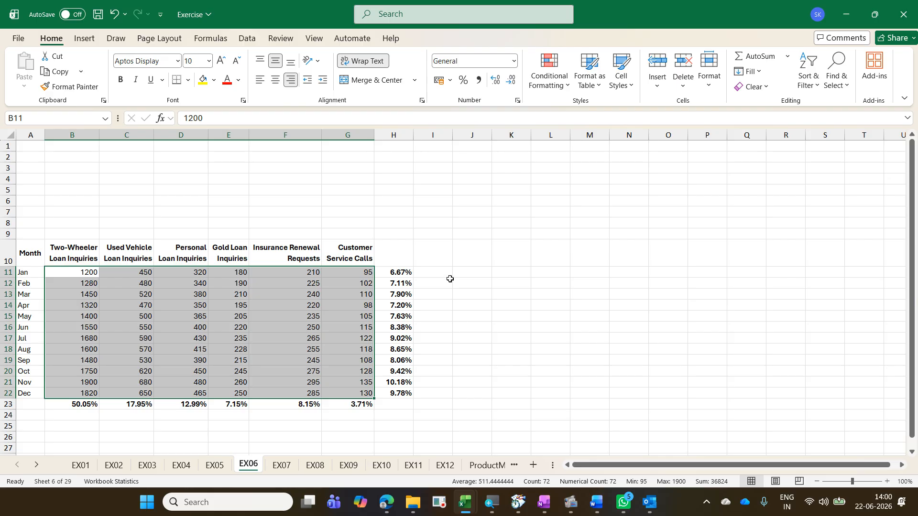
Step: Select the monthly percentages H11:H22 and apply the Quick Analysis Running Total to fill cumulative percentages in column I
{"action": "left_click_drag", "start_coordinate": [406, 273], "coordinate": [407, 393]}
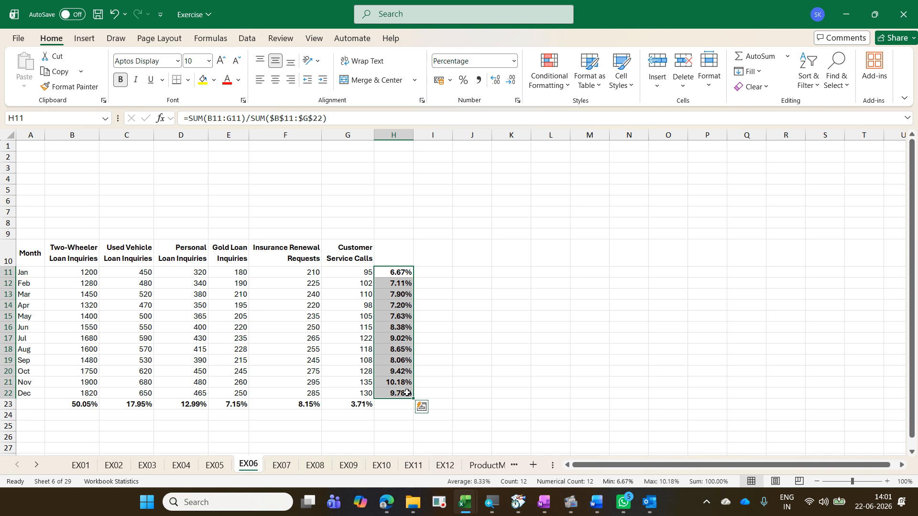
{"action": "left_click", "coordinate": [421, 406]}
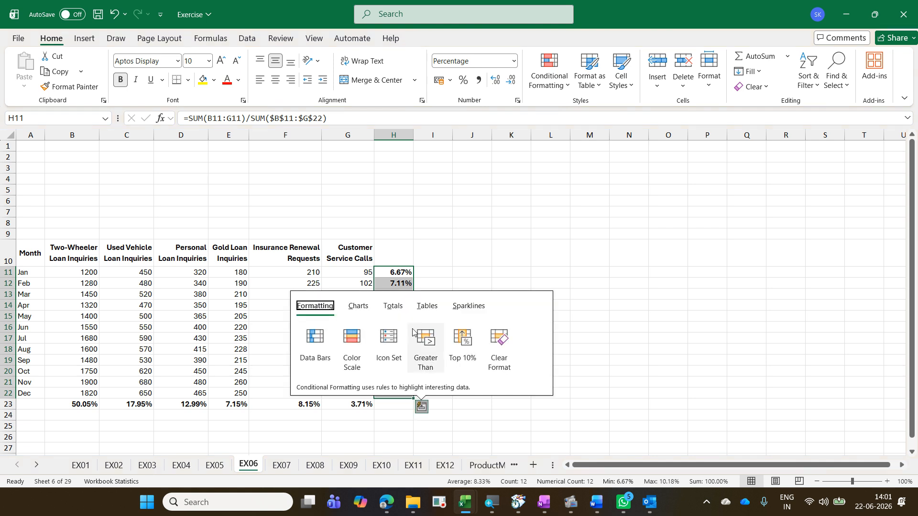
{"action": "left_click", "coordinate": [394, 309]}
{"action": "left_click", "coordinate": [539, 349]}
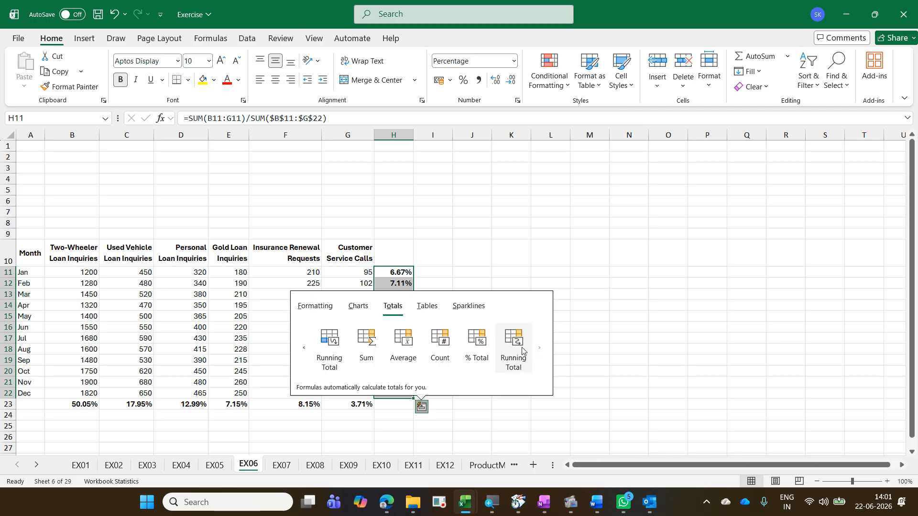
{"action": "left_click", "coordinate": [519, 351]}
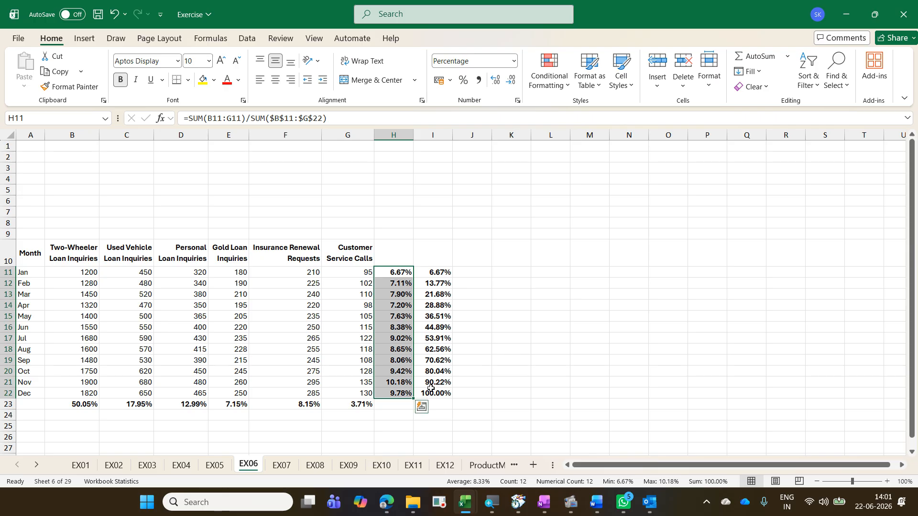
{"action": "left_click", "coordinate": [305, 336]}
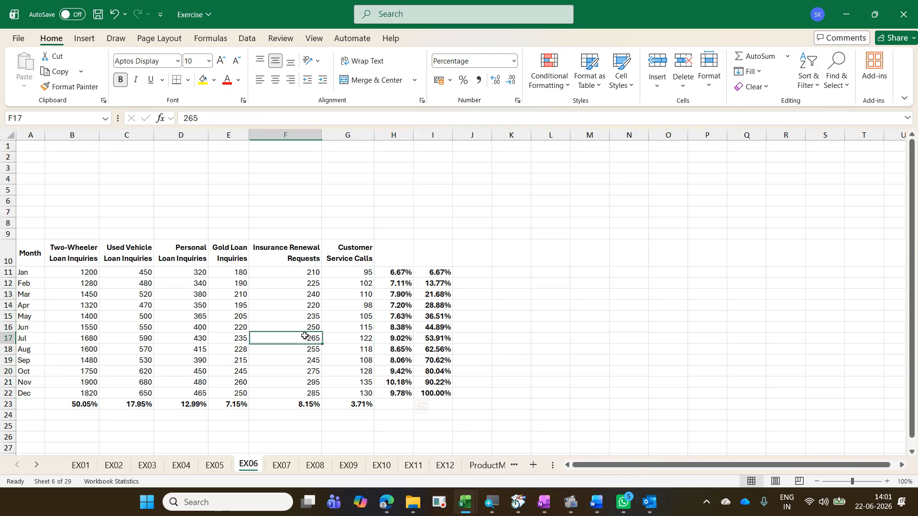
Step: Switch to the EX07 sheet and move to cell B2 in the Region 1 column
{"action": "key", "text": "ctrl+Page_Down"}
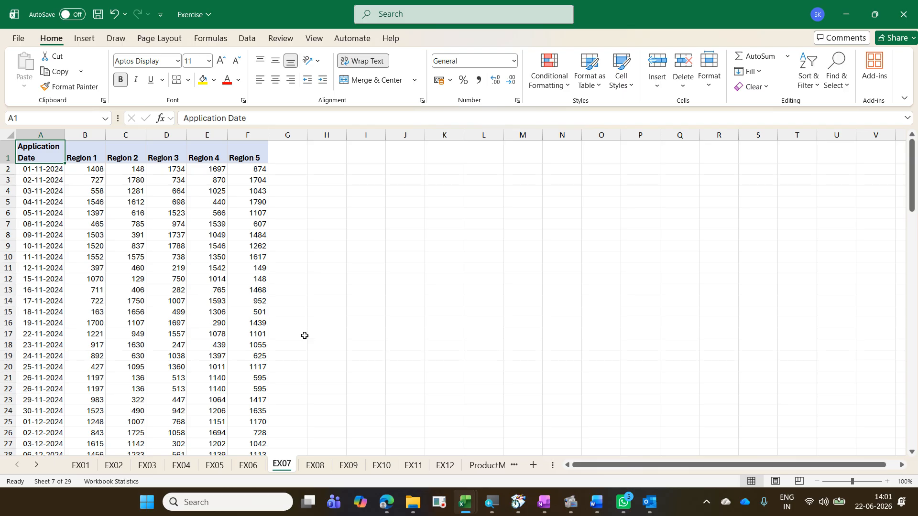
{"action": "key", "text": "Down"}
{"action": "key", "text": "Right"}
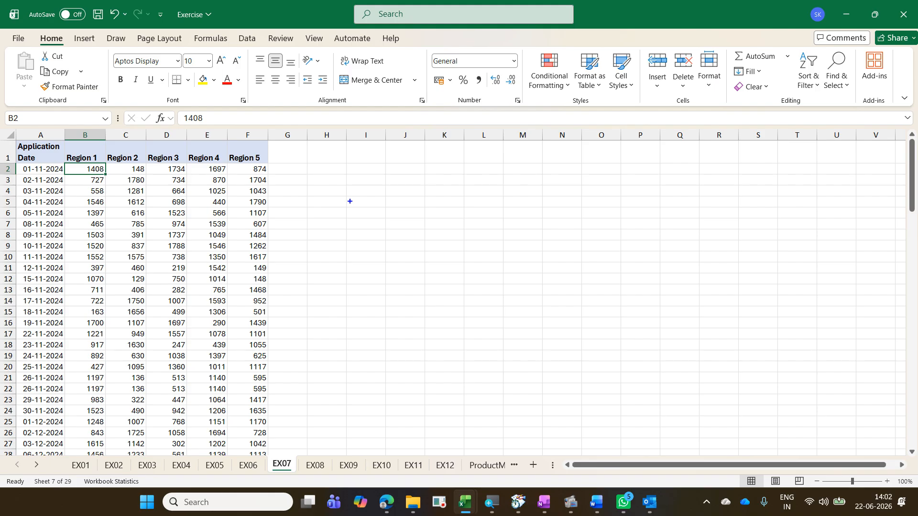
{"action": "type", "text": "tCtr"}
{"action": "type", "text": "l Space"}
{"action": "type", "text": " - En"}
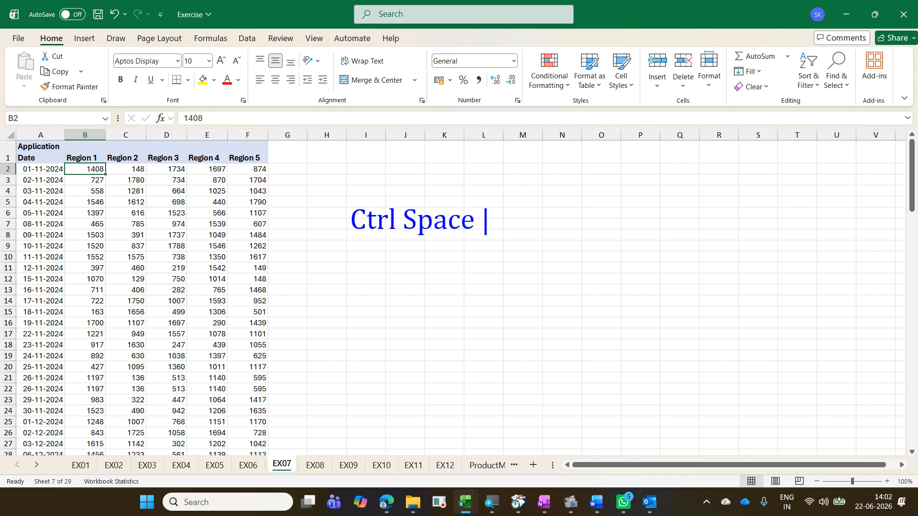
{"action": "type", "text": "t"}
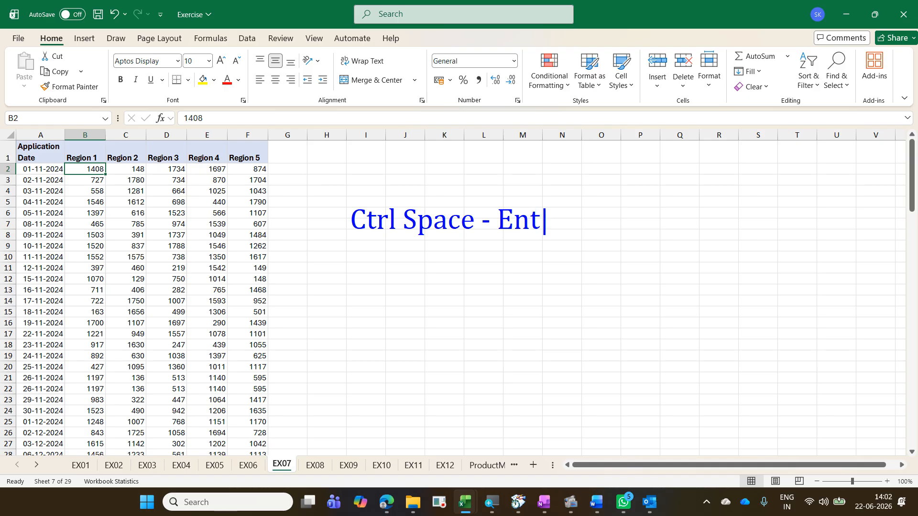
{"action": "type", "text": "ire col"}
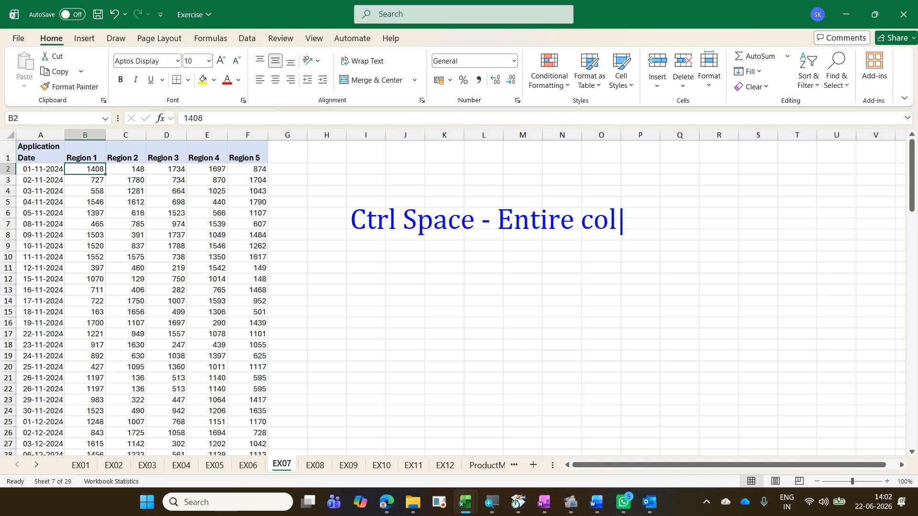
{"action": "type", "text": "umn"}
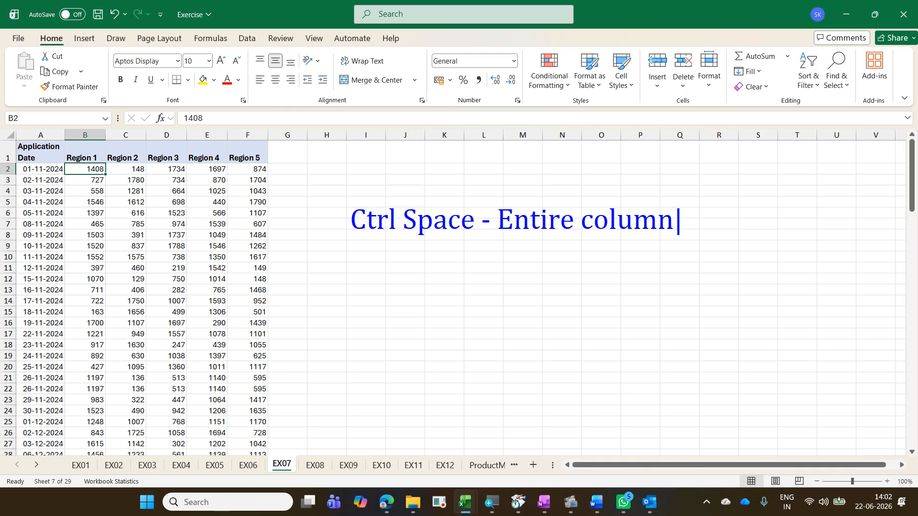
{"action": "key", "text": "Return"}
{"action": "type", "text": "Shift Soace"}
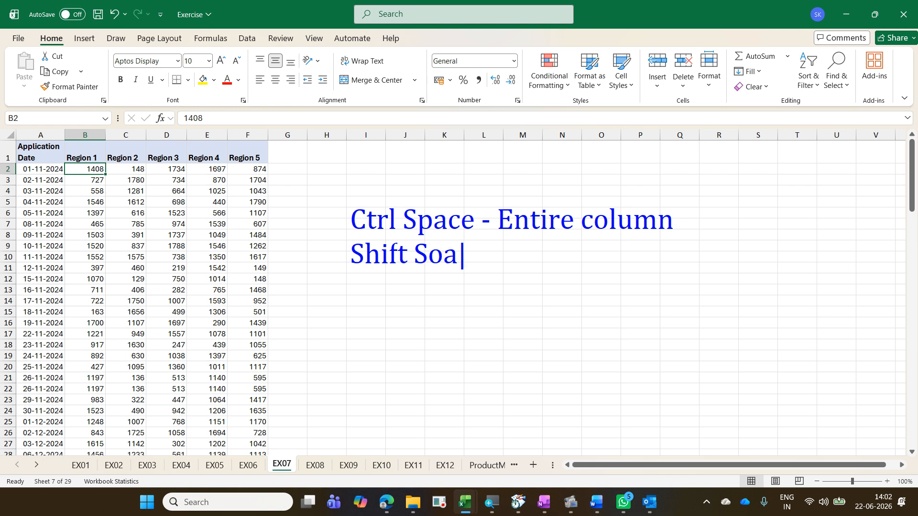
{"action": "key", "text": "BackSpace"}
{"action": "key", "text": "BackSpace"}
{"action": "key", "text": "BackSpace"}
{"action": "key", "text": "BackSpace"}
{"action": "key", "text": "BackSpace"}
{"action": "type", "text": "pace"}
{"action": "key", "text": "BackSpace"}
{"action": "type", "text": "e"}
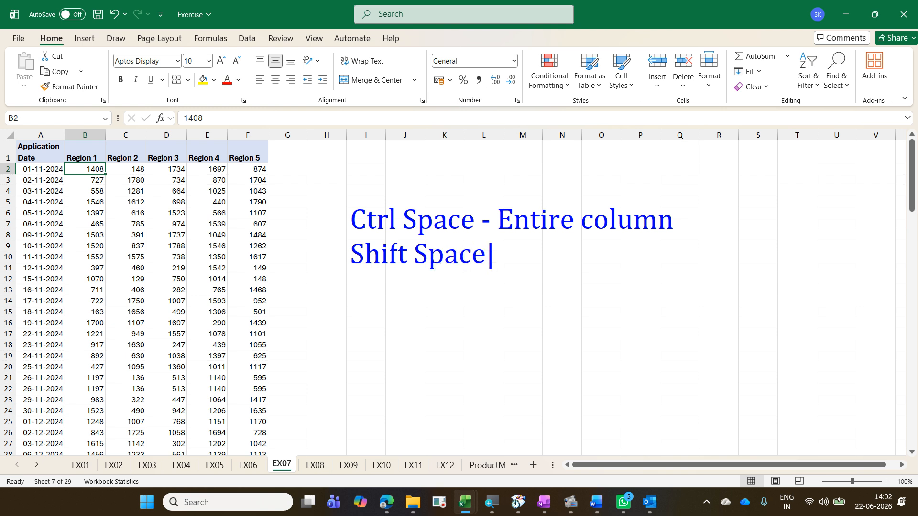
{"action": "type", "text": " - Ent"}
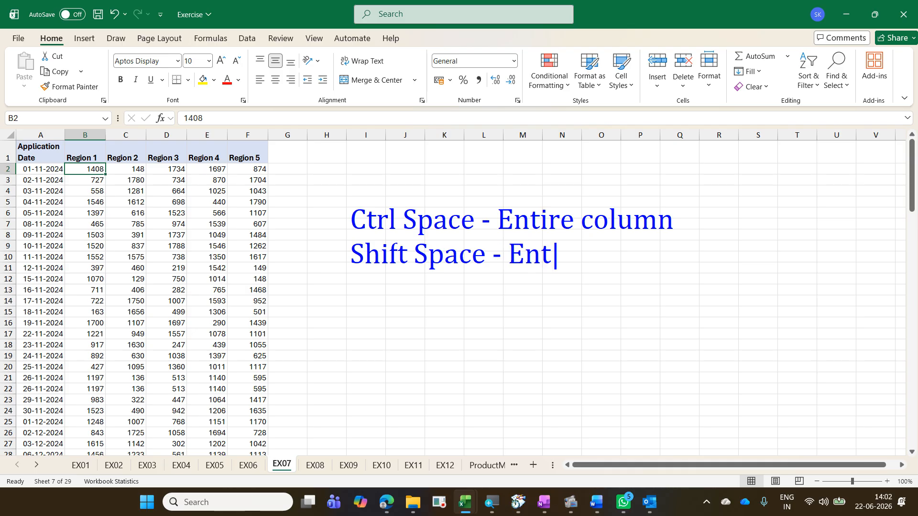
{"action": "type", "text": "ire row"}
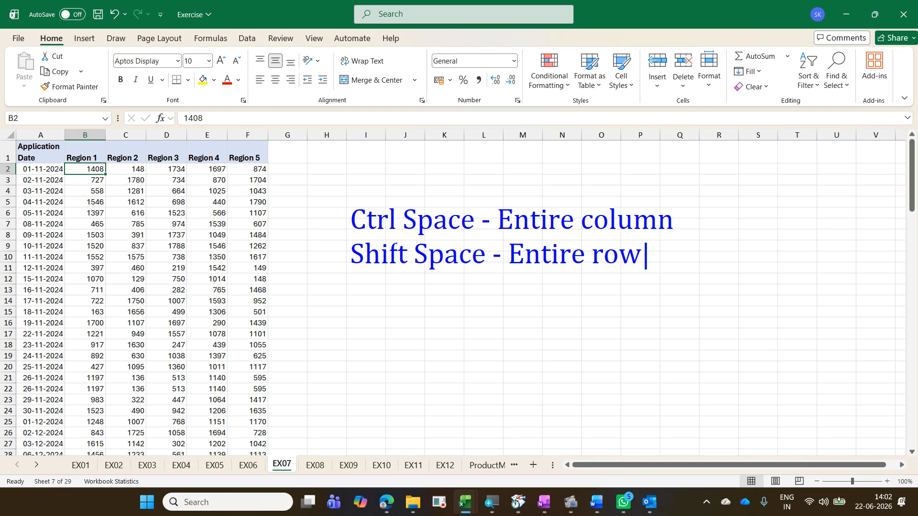
{"action": "key", "text": "Return"}
{"action": "type", "text": "Ctr"}
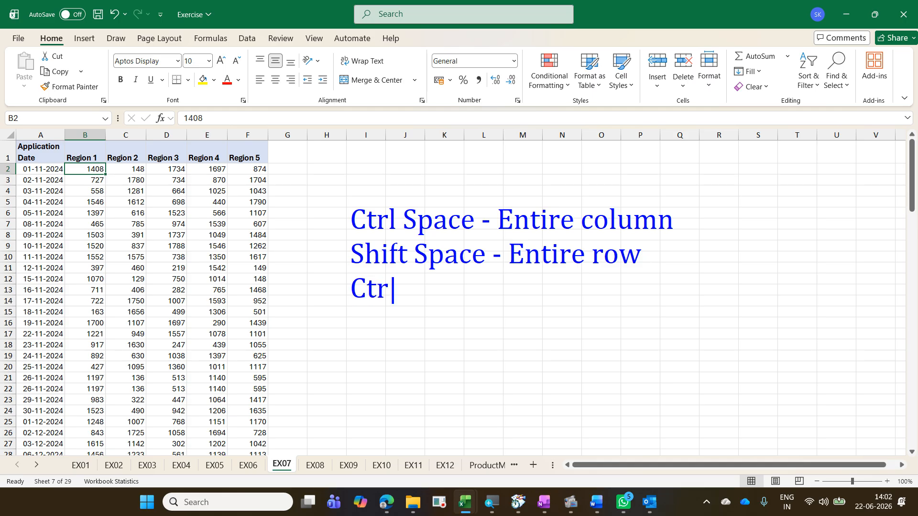
{"action": "type", "text": "l Shift E"}
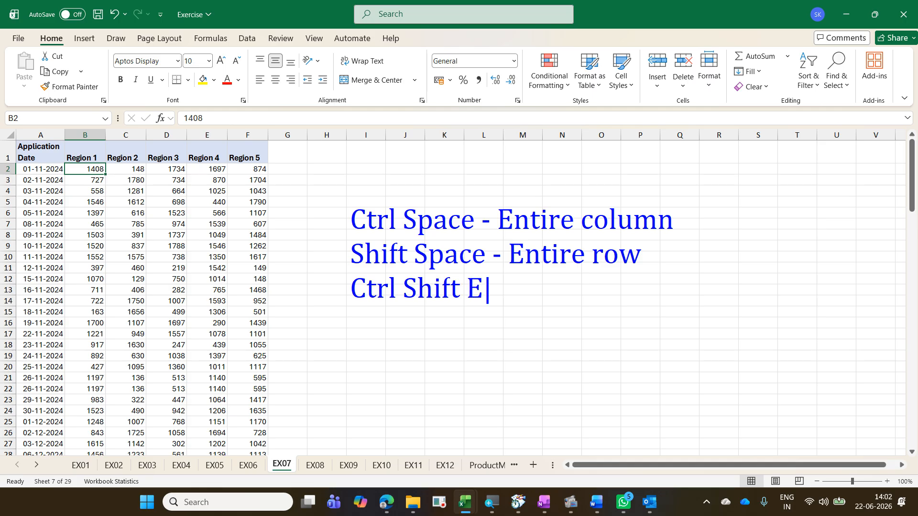
{"action": "key", "text": "BackSpace"}
{"action": "type", "text": "Space - "}
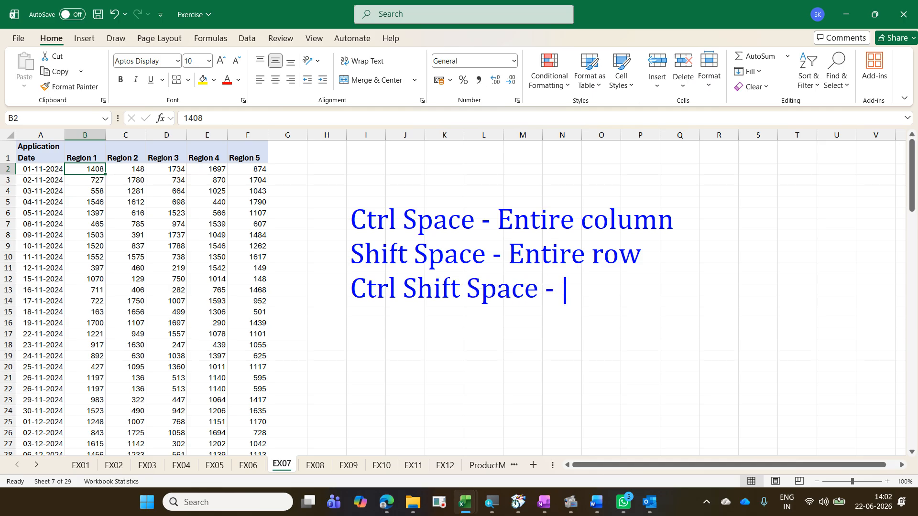
{"action": "type", "text": "Entir"}
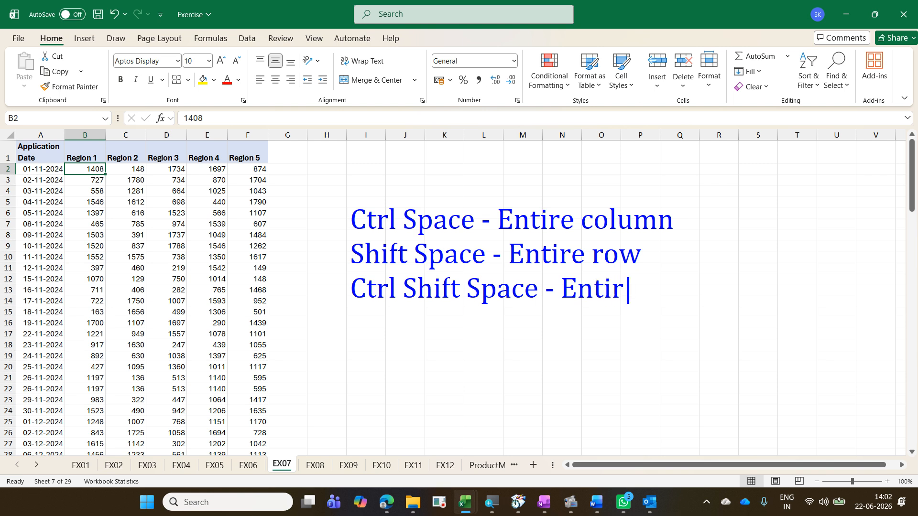
{"action": "type", "text": "e table"}
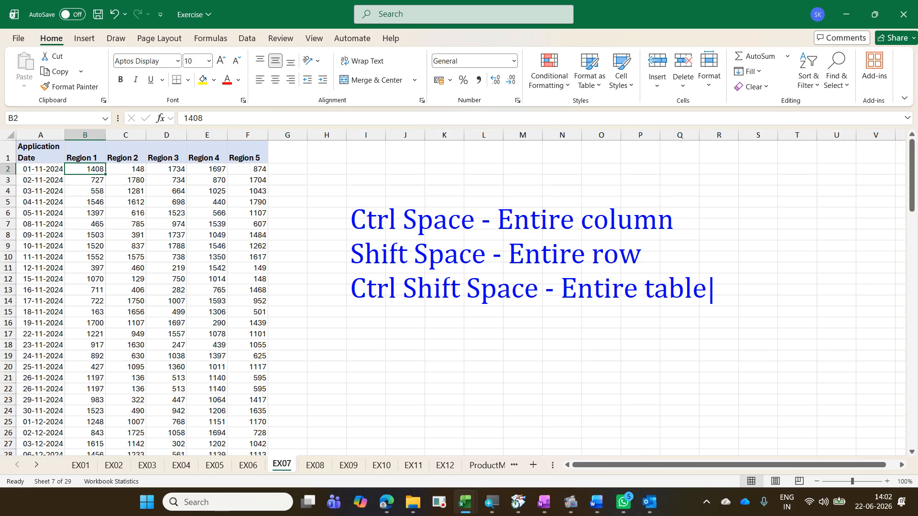
{"action": "key", "text": "Return"}
{"action": "type", "text": "Twice - En"}
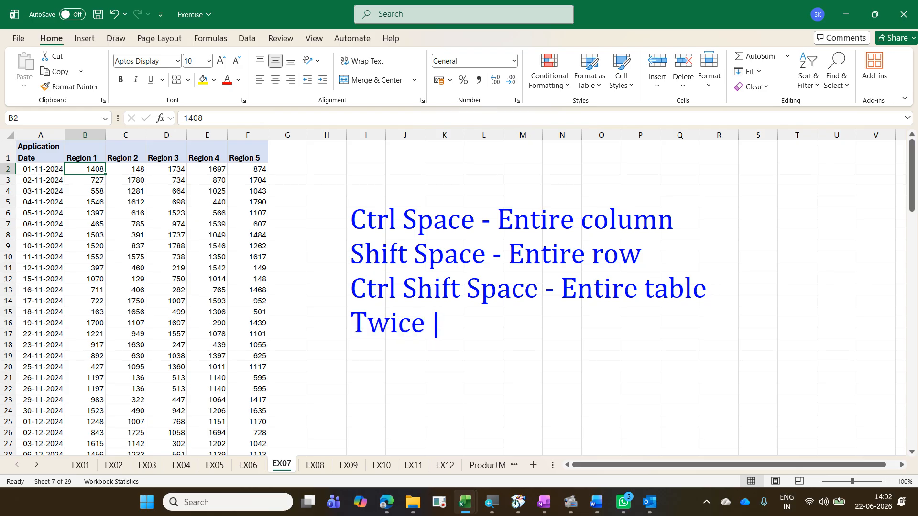
{"action": "type", "text": "ti"}
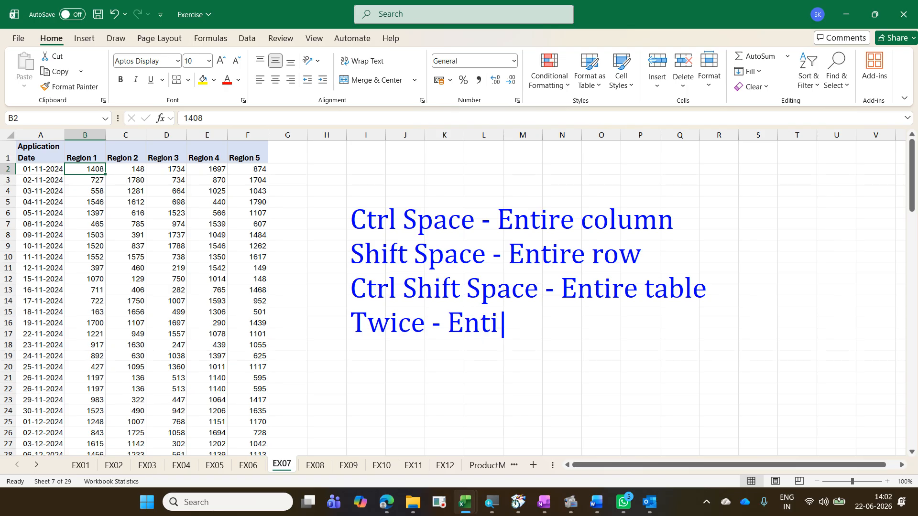
{"action": "type", "text": "re sheet"}
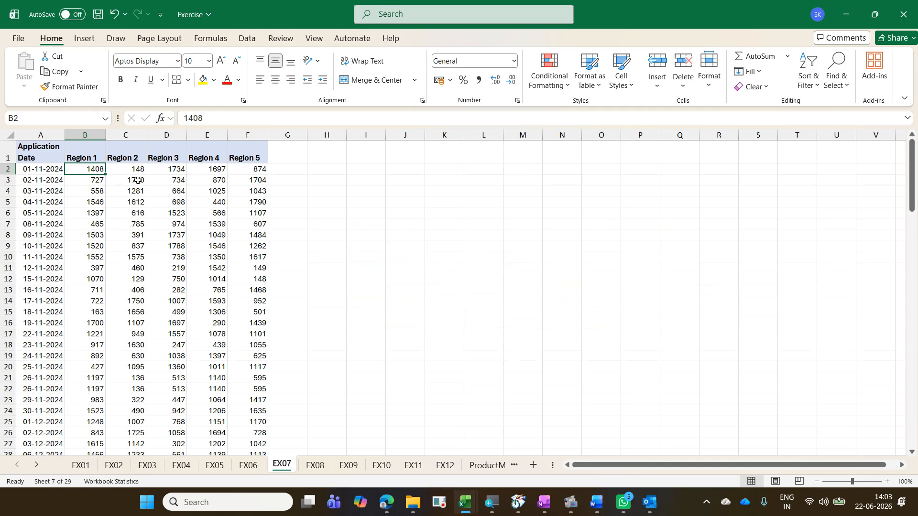
Step: Select the entire Region 1 column B
{"action": "key", "text": "ctrl+space"}
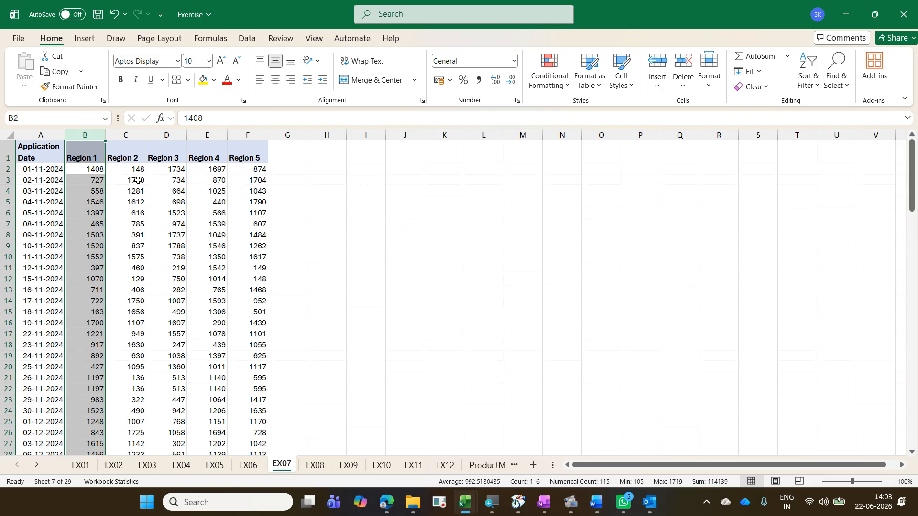
Step: Select the entire row 6 of the EX07 data
{"action": "key", "text": "Down"}
{"action": "key", "text": "Down"}
{"action": "key", "text": "Down"}
{"action": "key", "text": "Down"}
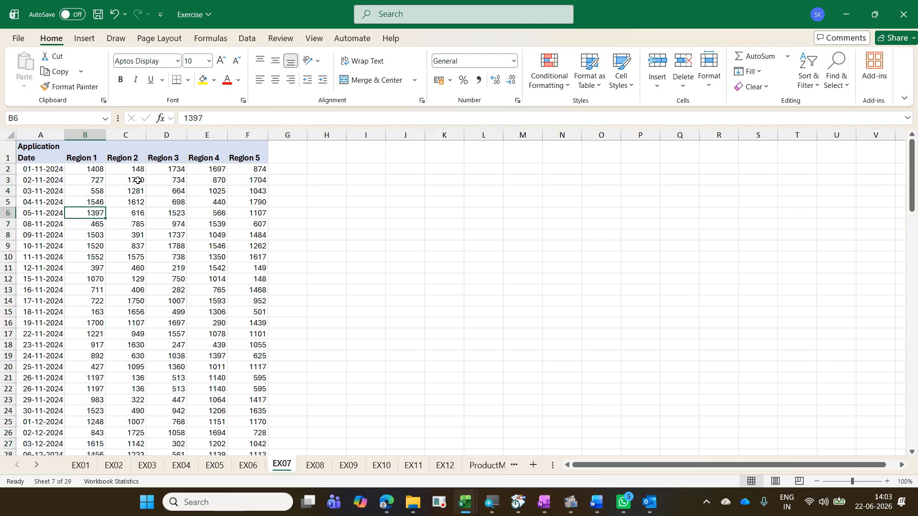
{"action": "key", "text": "shift+space"}
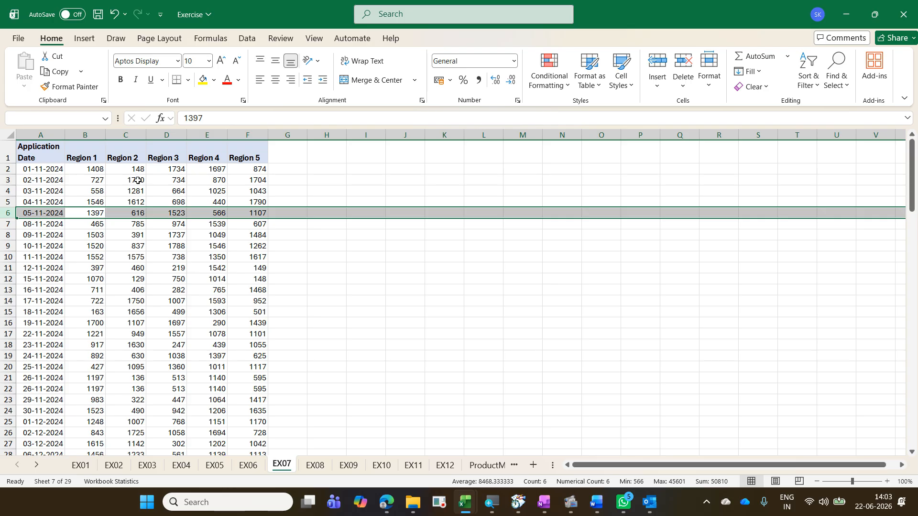
Step: Select the whole data table, then extend the selection to the entire worksheet
{"action": "key", "text": "Down"}
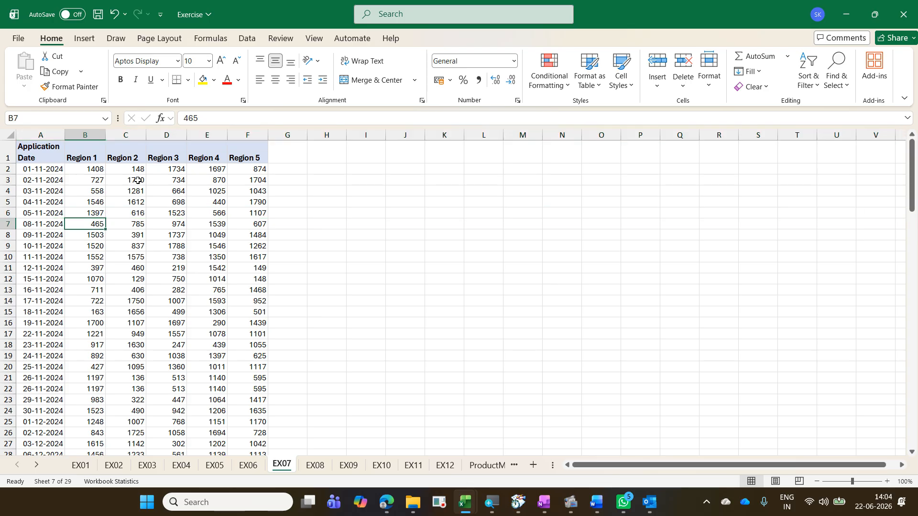
{"action": "key", "text": "ctrl+a"}
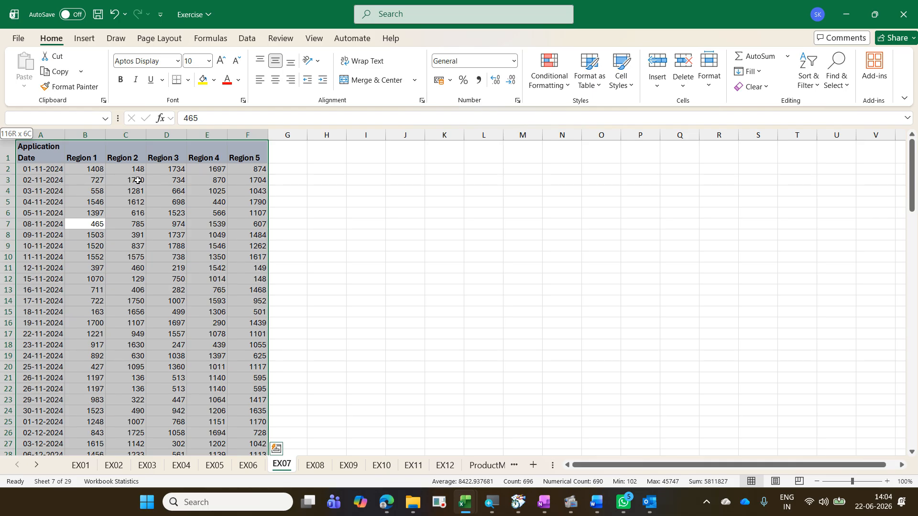
{"action": "key", "text": "ctrl+a"}
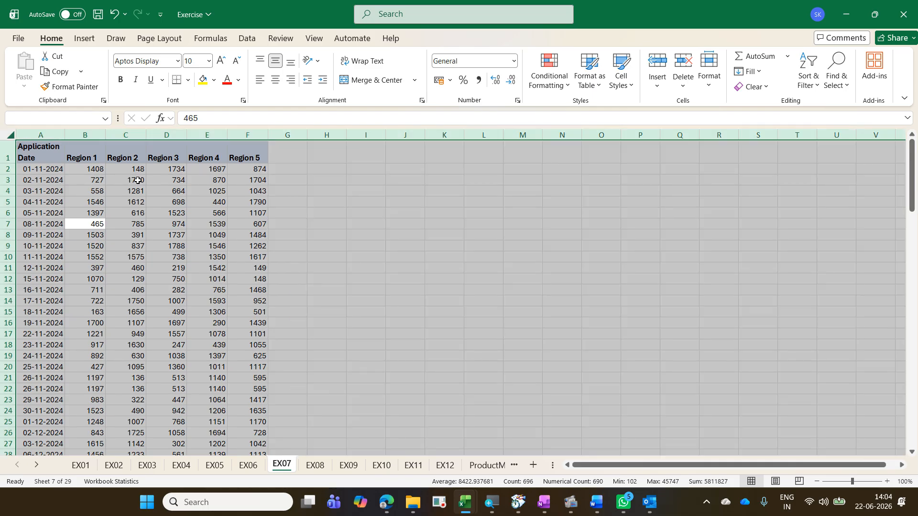
Step: Select the Region 1 values from B2 down to the last row, B116
{"action": "key", "text": "Left"}
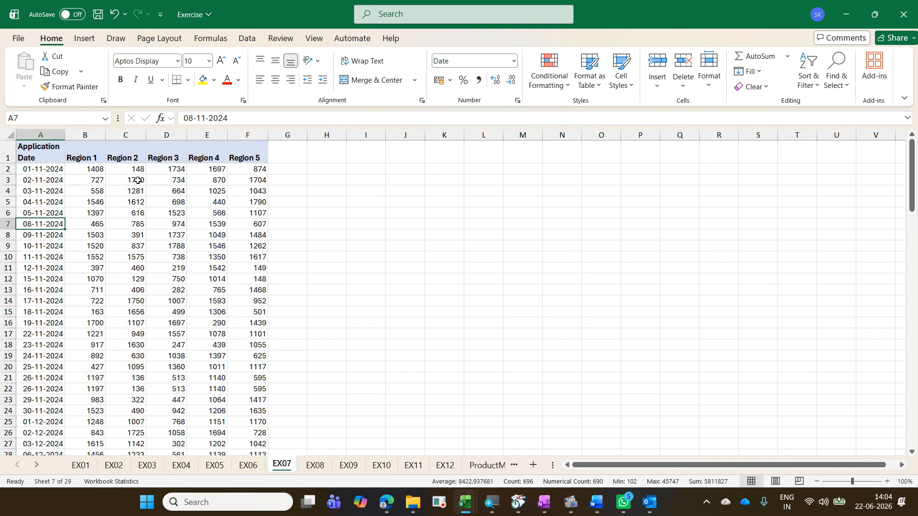
{"action": "key", "text": "Right"}
{"action": "key", "text": "Up"}
{"action": "key", "text": "Up"}
{"action": "key", "text": "Up"}
{"action": "key", "text": "Up"}
{"action": "key", "text": "Up"}
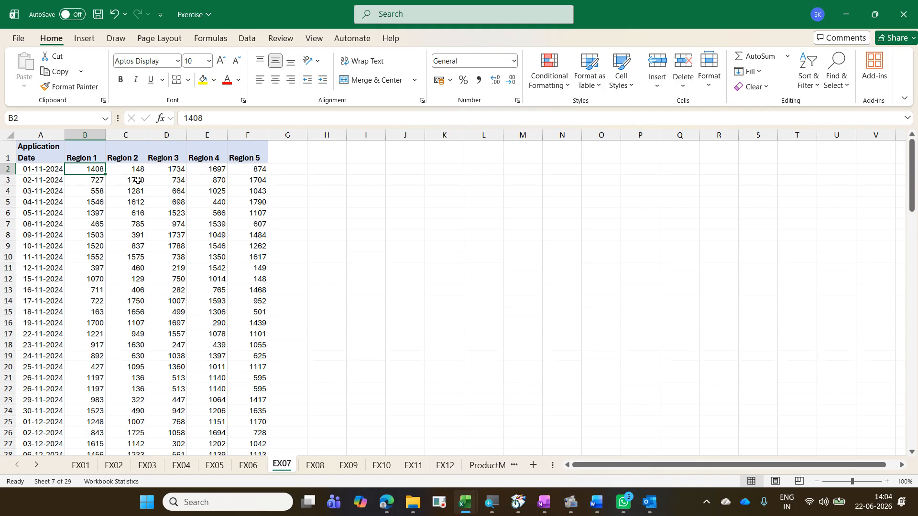
{"action": "key", "text": "ctrl+shift+Down"}
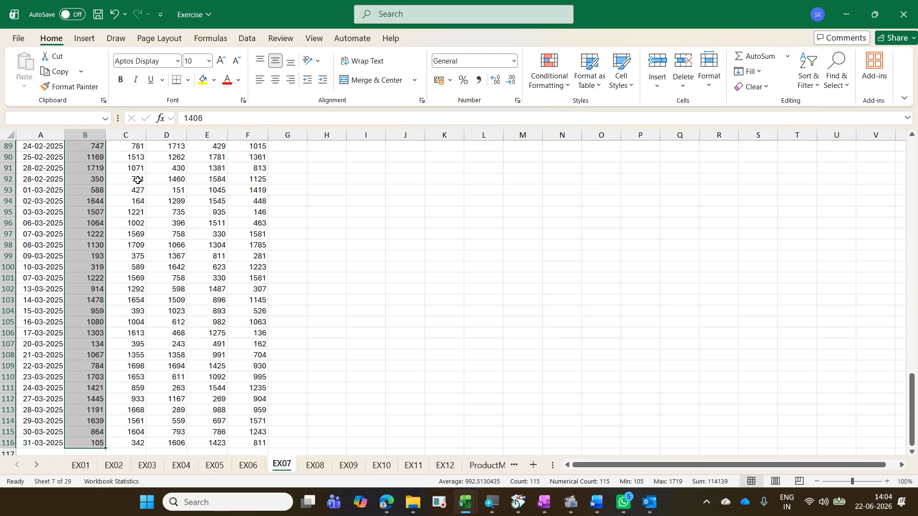
Step: Apply a Quick Analysis Greater Than rule of 1000 to the Region 1 values using a custom format
{"action": "key", "text": "ctrl+q"}
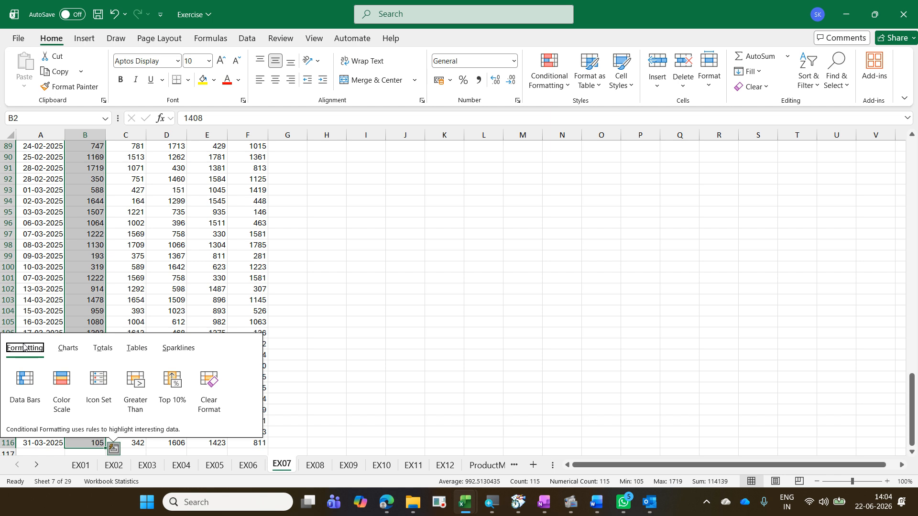
{"action": "left_click", "coordinate": [127, 403]}
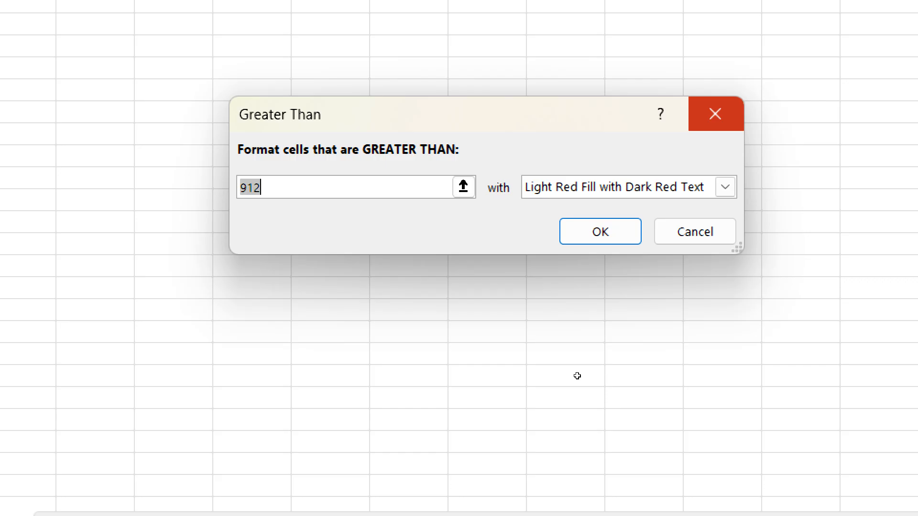
{"action": "type", "text": "1000"}
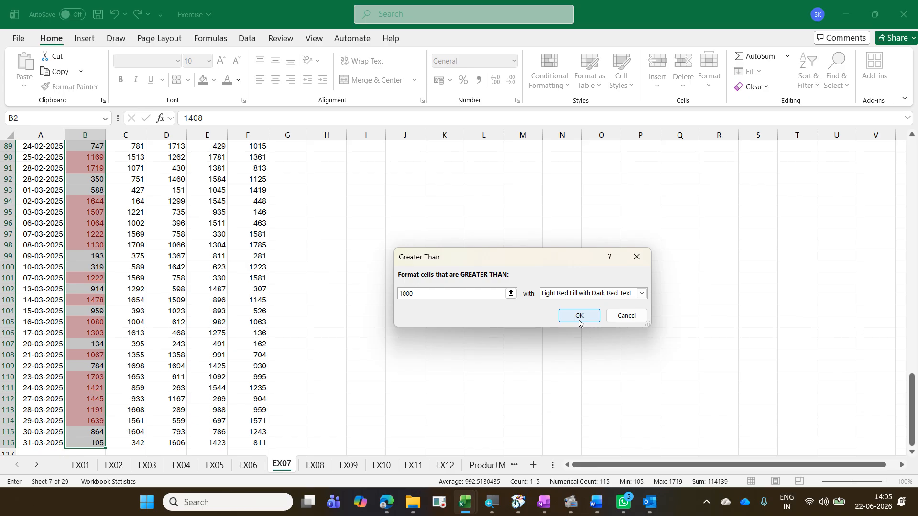
{"action": "left_click", "coordinate": [641, 294]}
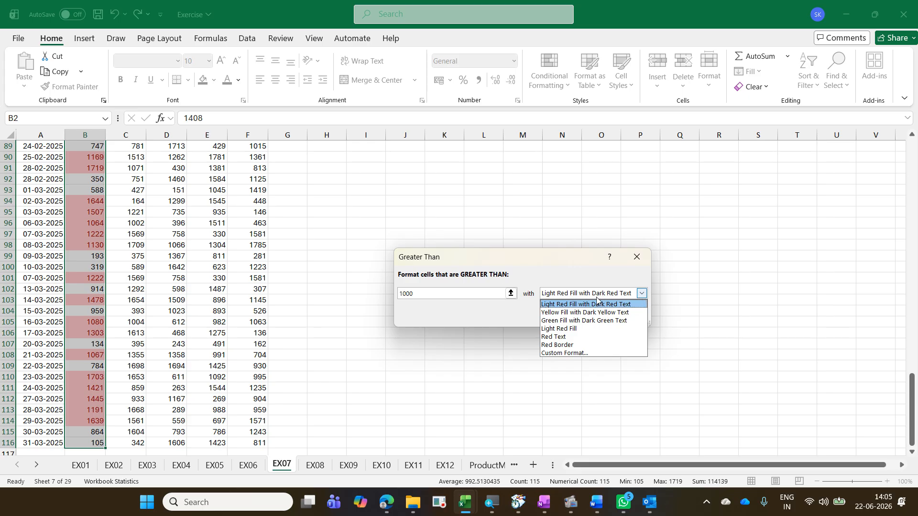
{"action": "left_click", "coordinate": [606, 353]}
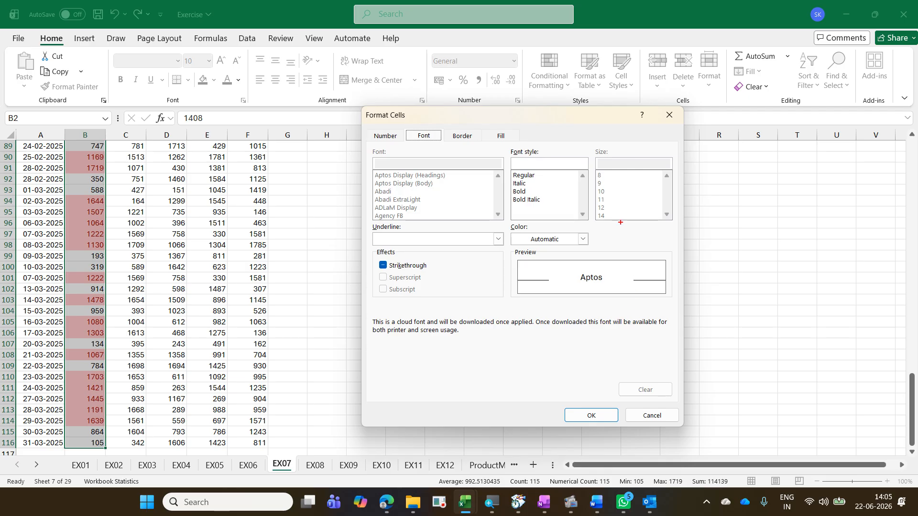
{"action": "left_click_drag", "start_coordinate": [635, 165], "coordinate": [616, 229]}
{"action": "left_click_drag", "start_coordinate": [601, 150], "coordinate": [648, 214]}
{"action": "left_click_drag", "start_coordinate": [441, 172], "coordinate": [376, 220]}
{"action": "left_click_drag", "start_coordinate": [377, 164], "coordinate": [453, 225]}
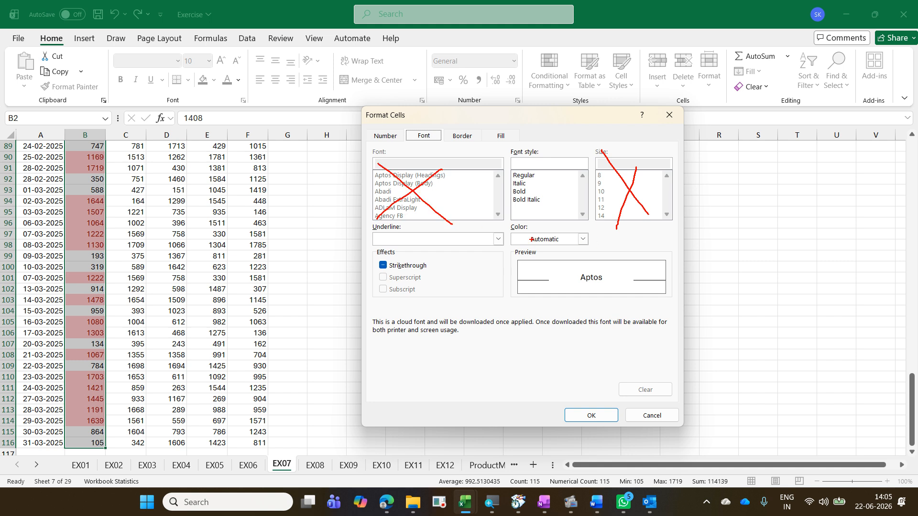
{"action": "key", "text": "g"}
{"action": "mouse_move", "coordinate": [533, 183]}
{"action": "left_mouse_down"}
{"action": "mouse_move", "coordinate": [557, 176]}
{"action": "mouse_move", "coordinate": [545, 194]}
{"action": "left_mouse_up"}
{"action": "left_click_drag", "start_coordinate": [508, 227], "coordinate": [591, 250]}
{"action": "left_click_drag", "start_coordinate": [373, 229], "coordinate": [502, 253]}
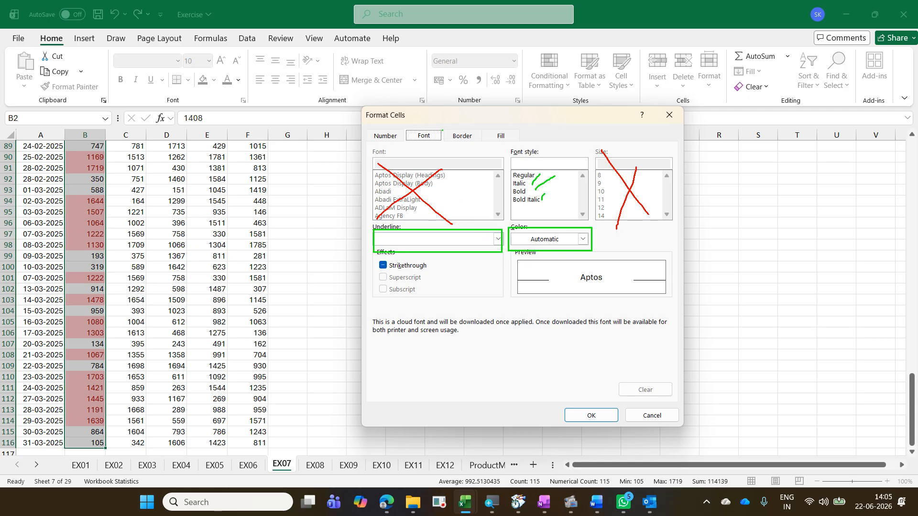
{"action": "mouse_move", "coordinate": [441, 129]}
{"action": "left_mouse_down"}
{"action": "mouse_move", "coordinate": [484, 145]}
{"action": "mouse_move", "coordinate": [471, 123]}
{"action": "mouse_move", "coordinate": [479, 115]}
{"action": "left_mouse_up"}
{"action": "left_click_drag", "start_coordinate": [541, 180], "coordinate": [539, 187]}
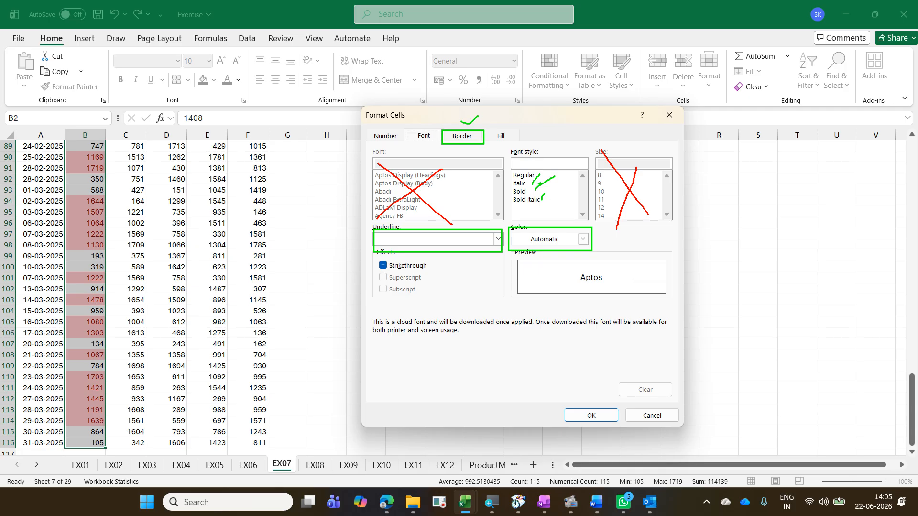
Step: Try an outline border in the custom format, then reset the borders to None
{"action": "left_click", "coordinate": [471, 138]}
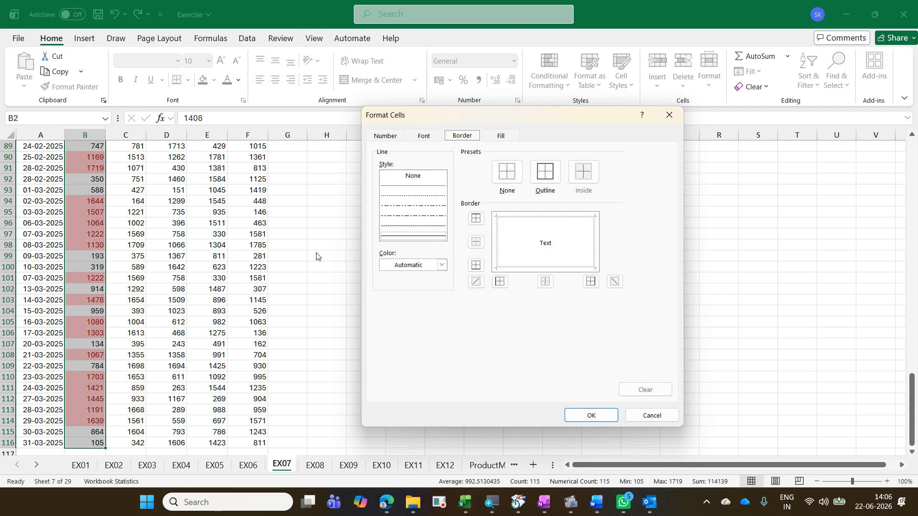
{"action": "left_click", "coordinate": [539, 184]}
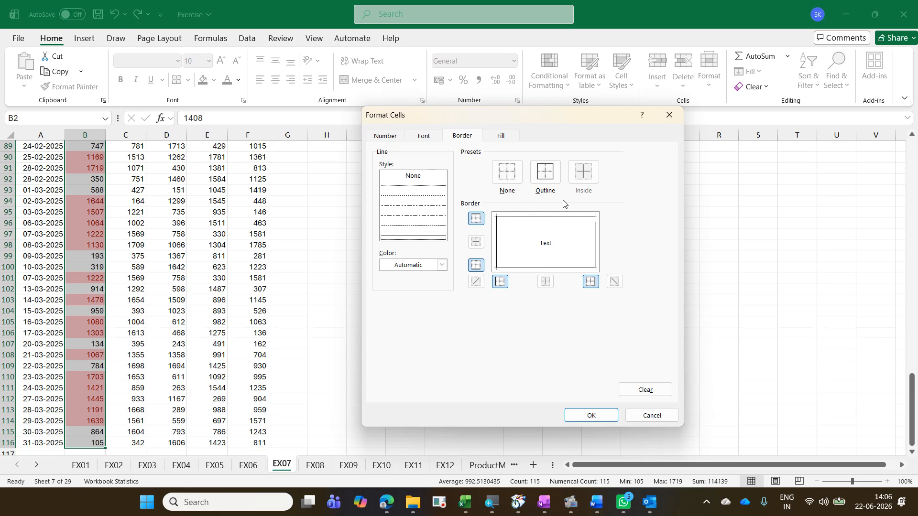
{"action": "left_click", "coordinate": [436, 262]}
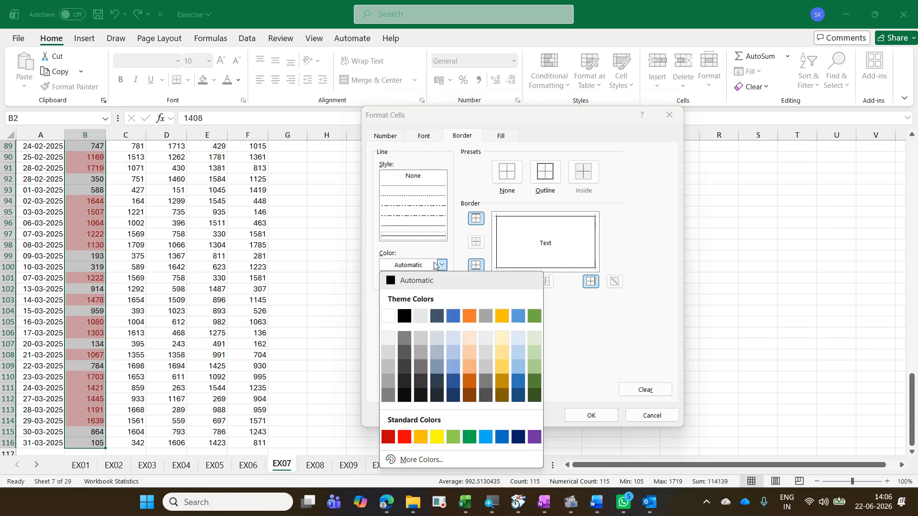
{"action": "left_click", "coordinate": [434, 265]}
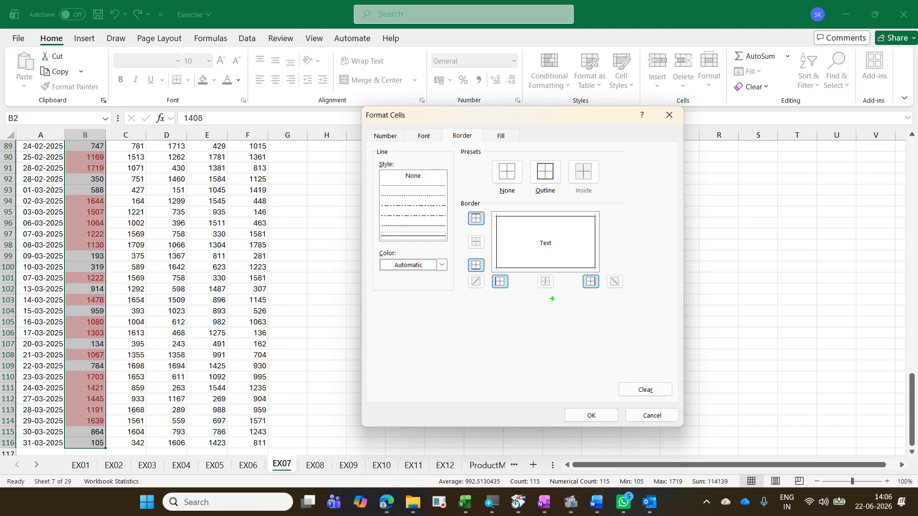
{"action": "left_click_drag", "start_coordinate": [571, 209], "coordinate": [487, 242]}
{"action": "left_click_drag", "start_coordinate": [499, 205], "coordinate": [573, 262]}
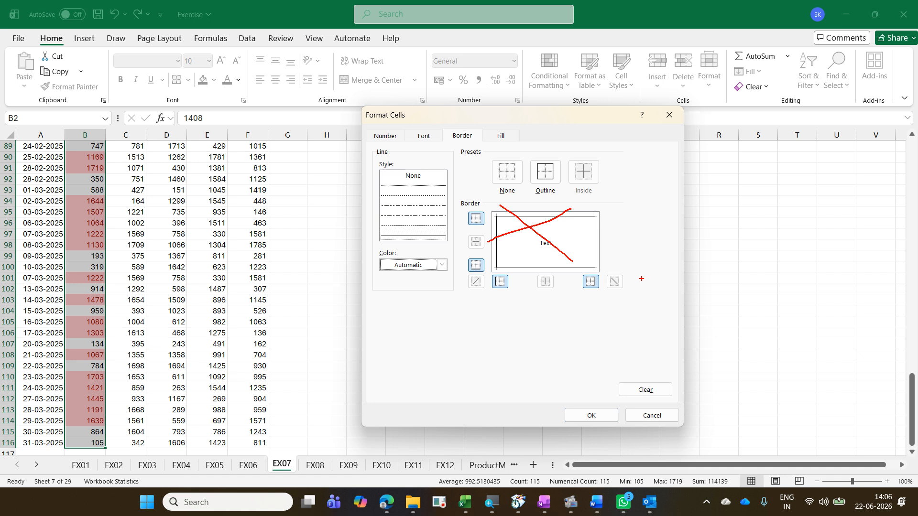
{"action": "left_click", "coordinate": [498, 173]}
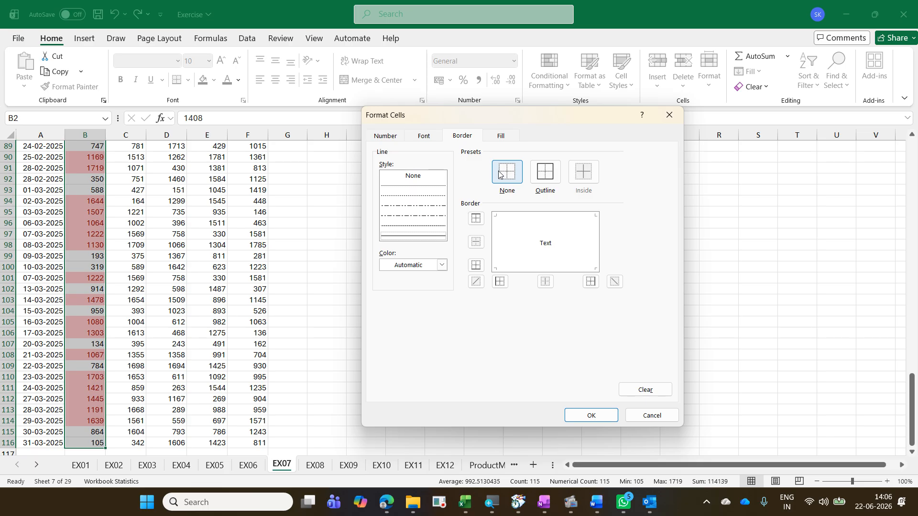
Step: Set the custom format's fill to light green and confirm the Greater Than rule
{"action": "left_click", "coordinate": [504, 143]}
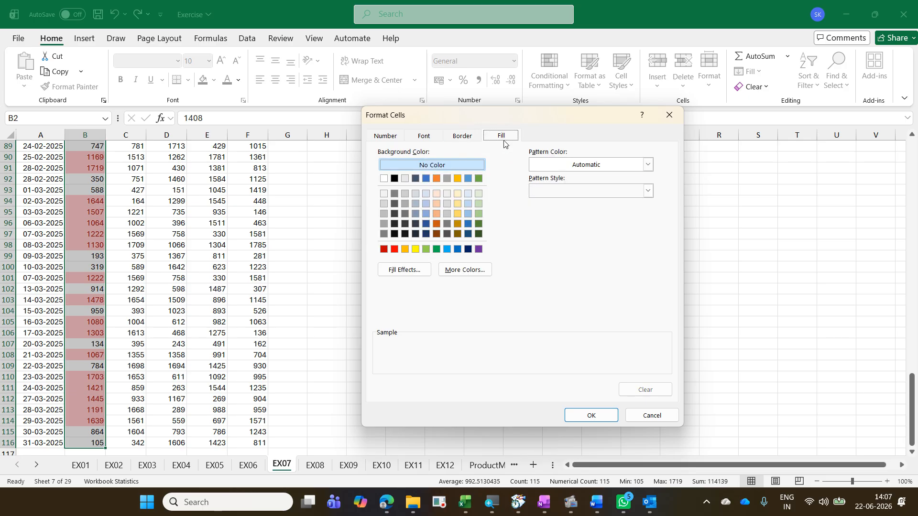
{"action": "left_click", "coordinate": [478, 204]}
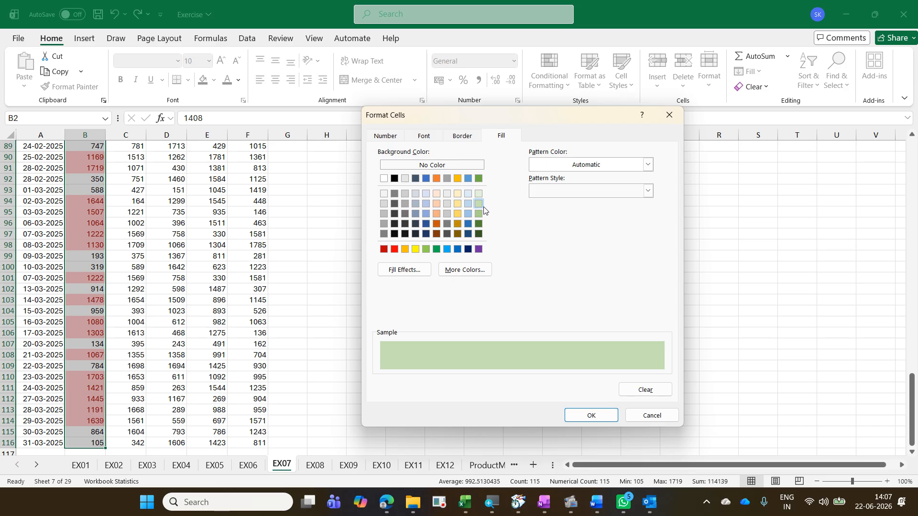
{"action": "left_click", "coordinate": [592, 415]}
{"action": "left_click", "coordinate": [579, 316]}
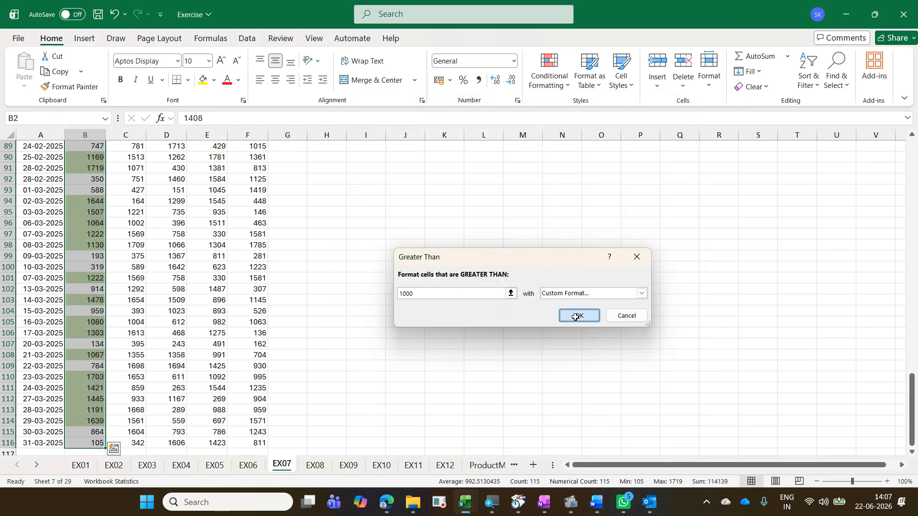
Step: Undo the Greater Than highlighting rule on the Region 1 column
{"action": "scroll", "coordinate": [35, 274], "scroll_direction": "up", "scroll_amount": 20}
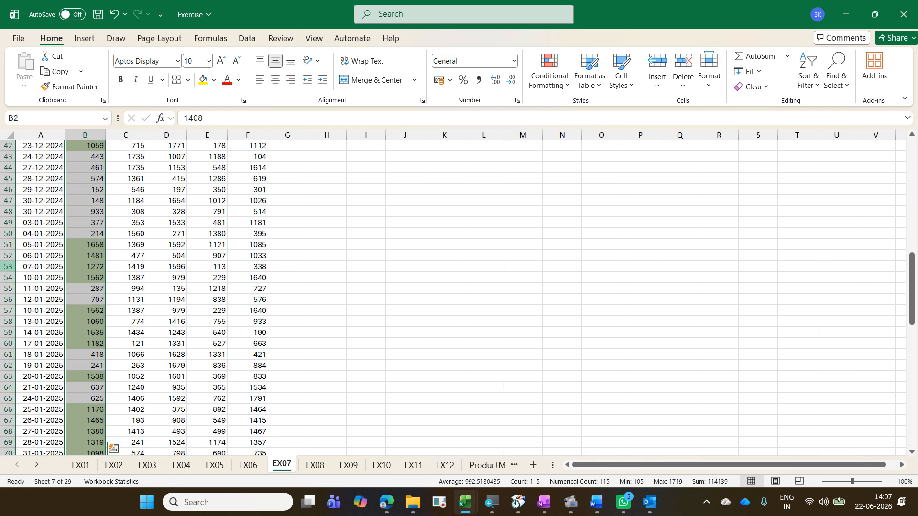
{"action": "scroll", "coordinate": [35, 273], "scroll_direction": "up", "scroll_amount": 4}
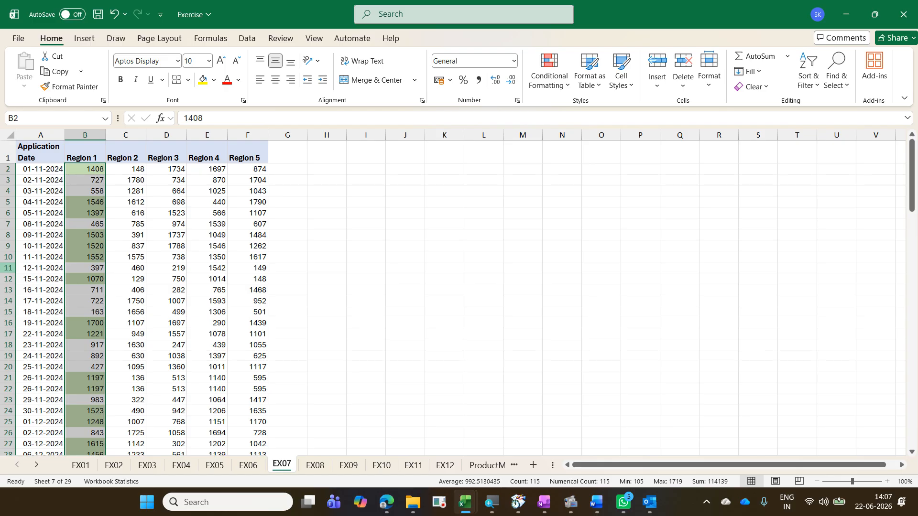
{"action": "key", "text": "ctrl+z"}
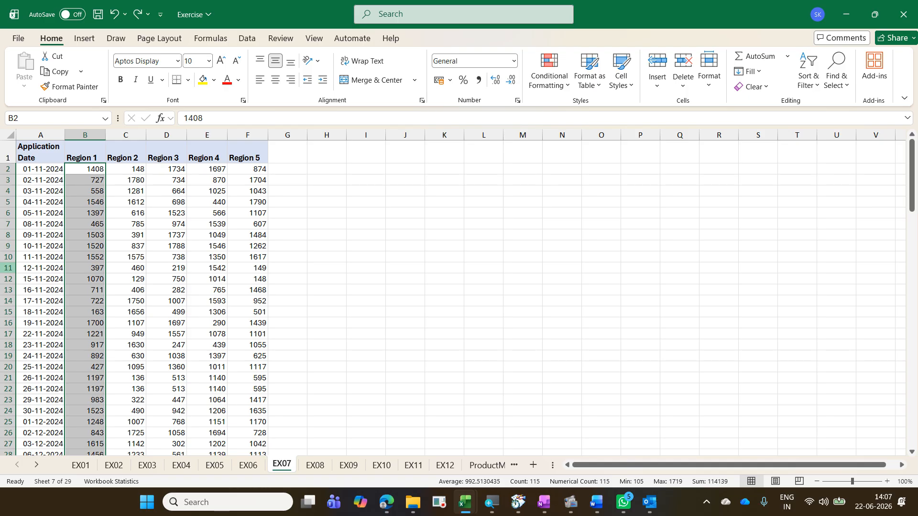
Step: Reapply the Quick Analysis Greater Than rule with 1000 on the Region 1 values, choosing a custom format
{"action": "key", "text": "ctrl+q"}
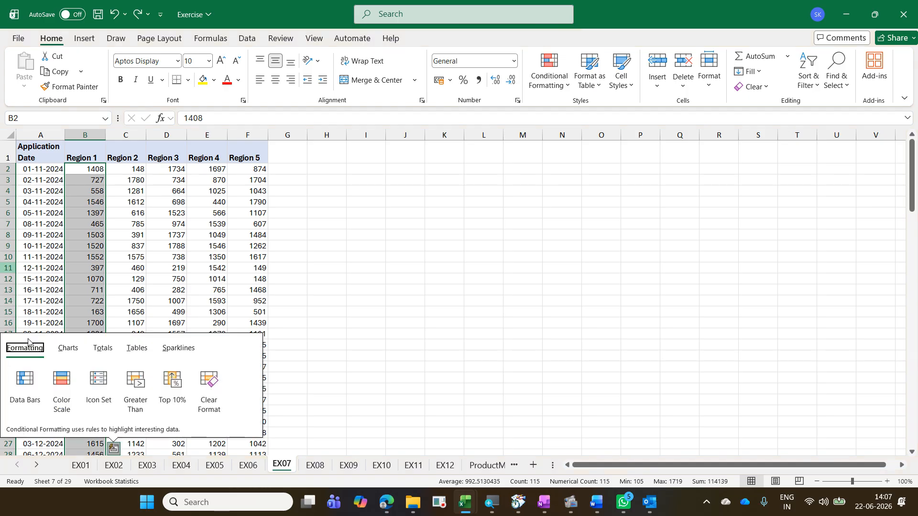
{"action": "left_click", "coordinate": [135, 382]}
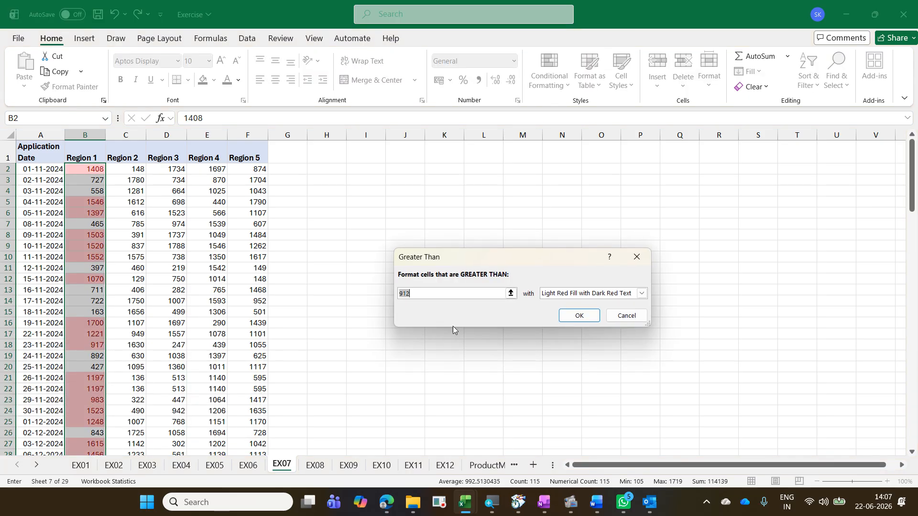
{"action": "type", "text": "1000"}
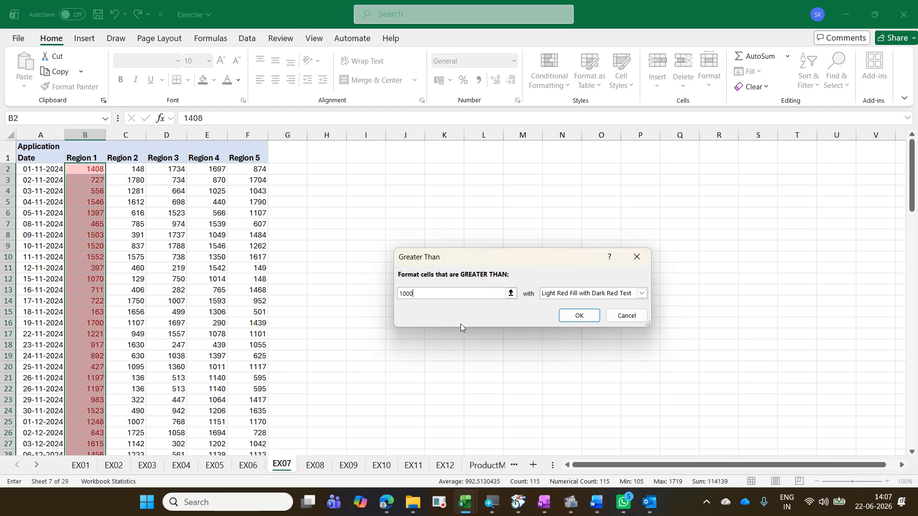
{"action": "left_click", "coordinate": [641, 294]}
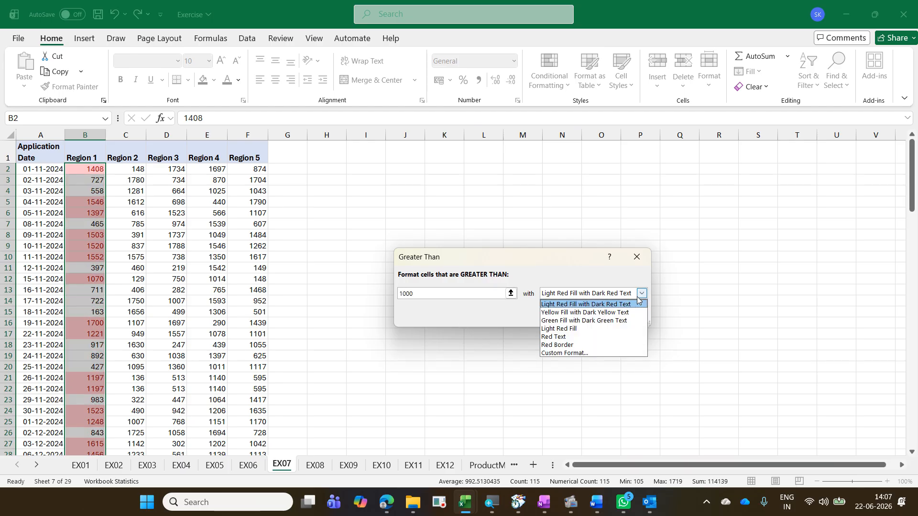
{"action": "left_click", "coordinate": [627, 353]}
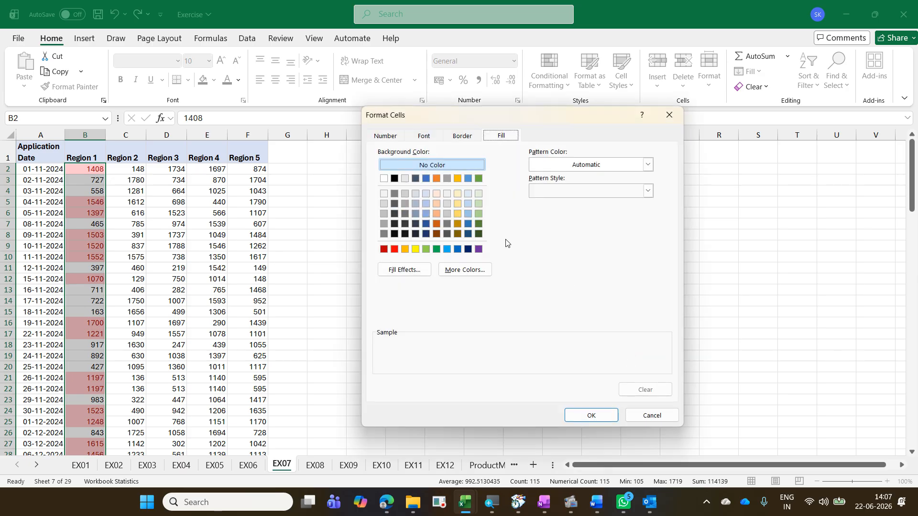
Step: Give the custom format a light green fill and apply the reapplied Greater Than 1000 rule to Region 1
{"action": "left_click", "coordinate": [421, 139]}
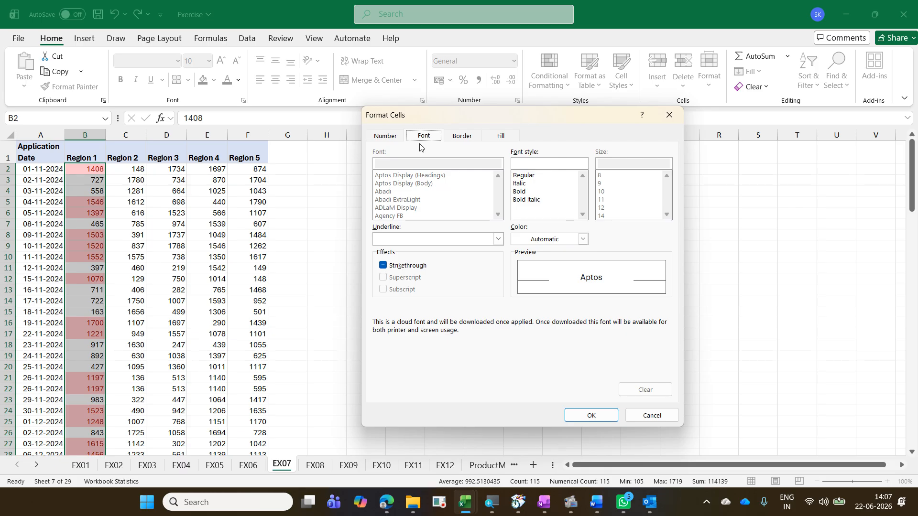
{"action": "left_click", "coordinate": [506, 137]}
{"action": "left_click", "coordinate": [479, 204]}
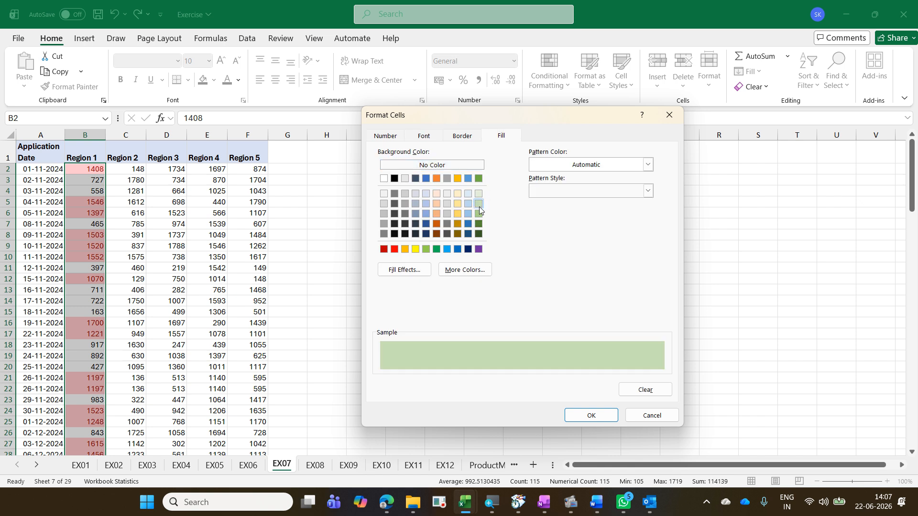
{"action": "left_click", "coordinate": [604, 417]}
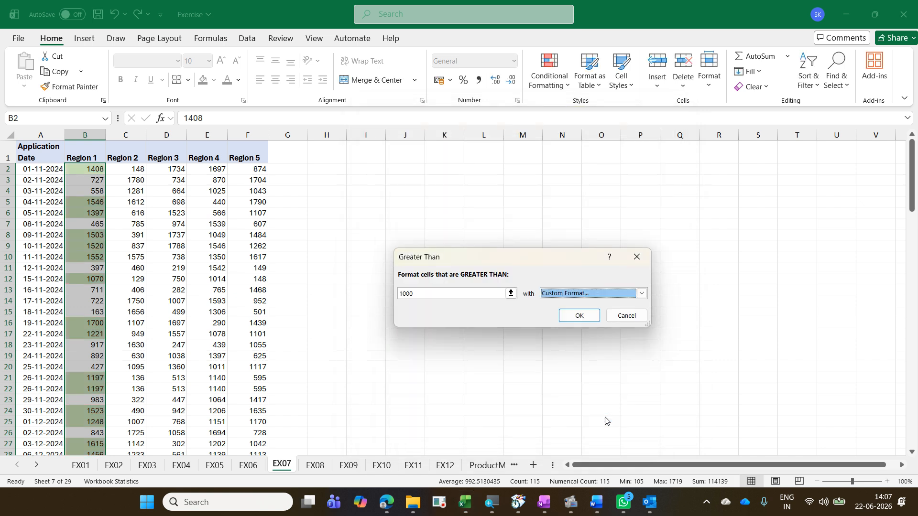
{"action": "left_click", "coordinate": [575, 317]}
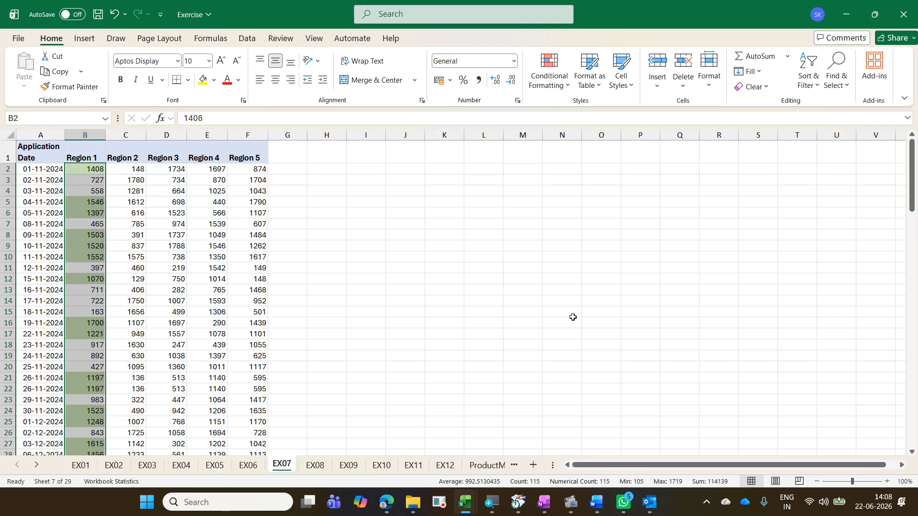
Step: Open Quick Analysis on the Region 1 values to review its Formatting options, then close it
{"action": "key", "text": "ctrl+q"}
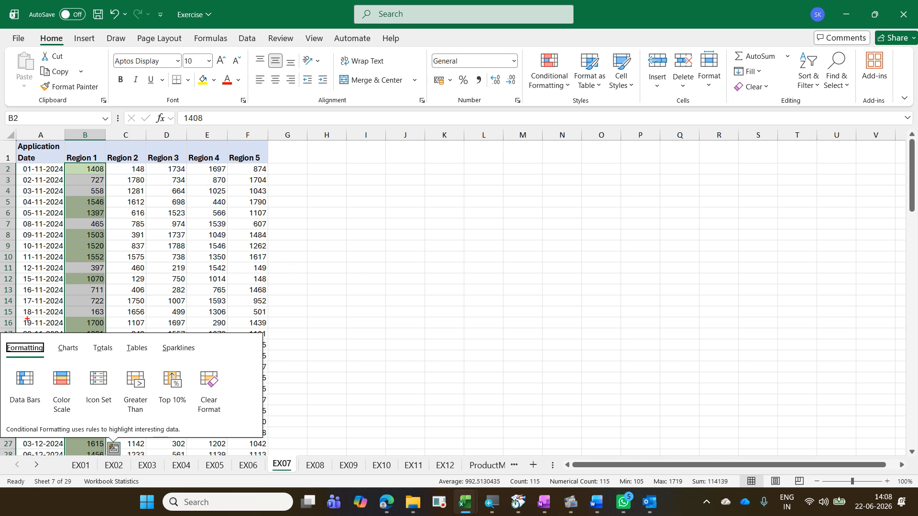
{"action": "mouse_move", "coordinate": [1, 340]}
{"action": "left_mouse_down"}
{"action": "mouse_move", "coordinate": [48, 357]}
{"action": "mouse_move", "coordinate": [91, 415]}
{"action": "mouse_move", "coordinate": [249, 436]}
{"action": "mouse_move", "coordinate": [247, 422]}
{"action": "left_mouse_up"}
{"action": "left_click_drag", "start_coordinate": [151, 369], "coordinate": [168, 348]}
{"action": "mouse_move", "coordinate": [80, 370]}
{"action": "left_mouse_down"}
{"action": "mouse_move", "coordinate": [98, 349]}
{"action": "mouse_move", "coordinate": [123, 363]}
{"action": "left_mouse_up"}
{"action": "left_click_drag", "start_coordinate": [63, 438], "coordinate": [181, 368]}
{"action": "left_click_drag", "start_coordinate": [65, 395], "coordinate": [182, 399]}
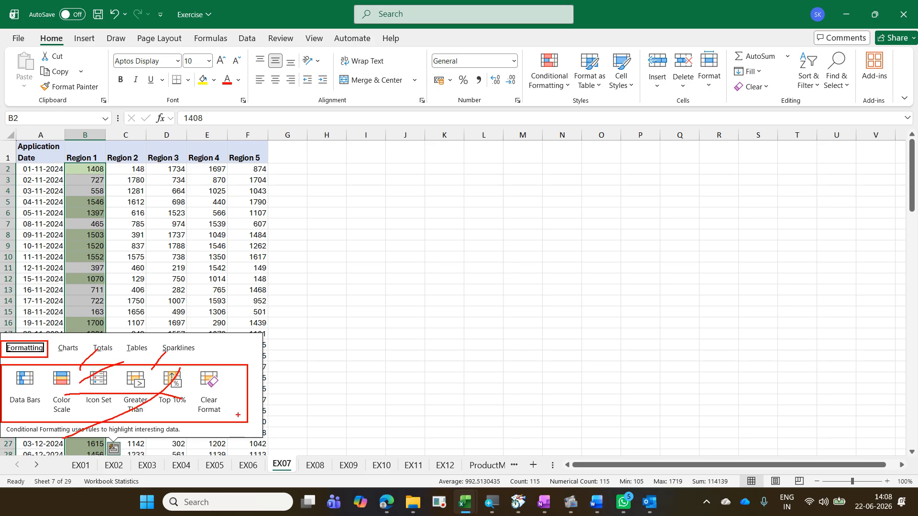
{"action": "key", "text": "Escape"}
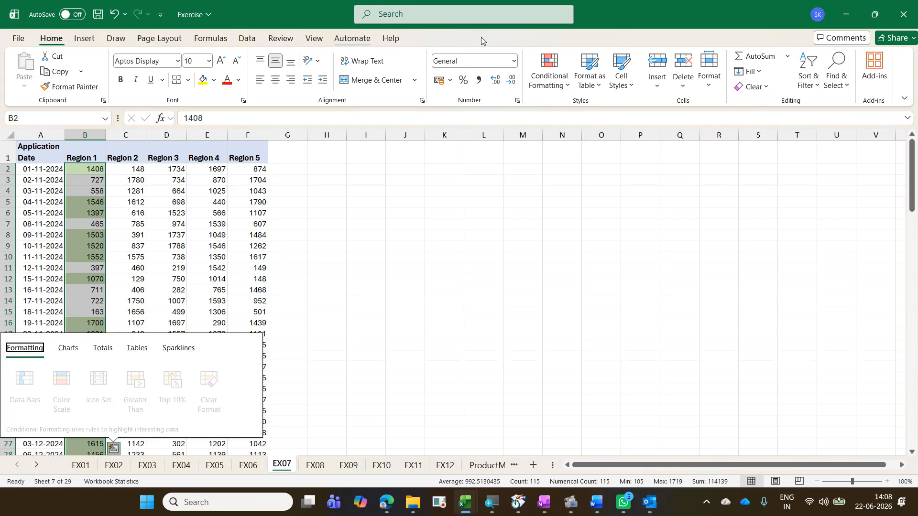
Step: Open Conditional Formatting's Highlight Cells Rules submenu to examine the Between option, then close the menu
{"action": "left_click", "coordinate": [550, 81]}
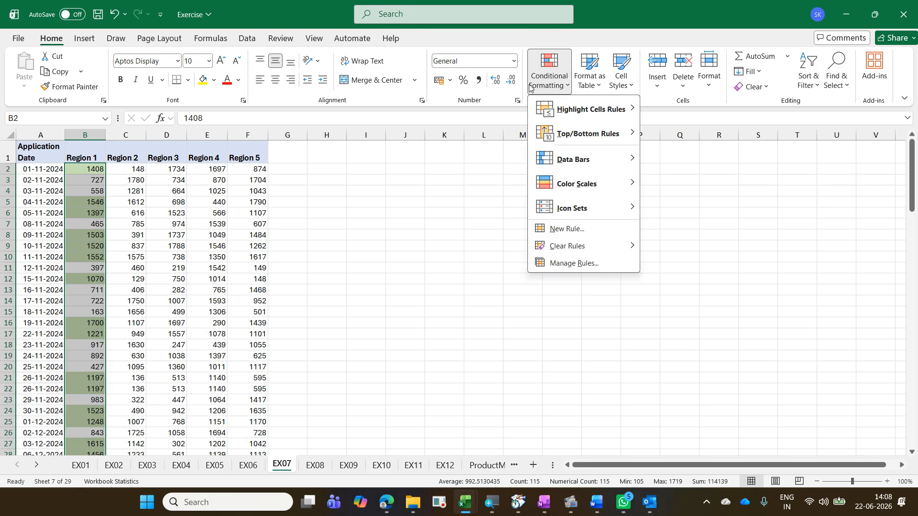
{"action": "mouse_move", "coordinate": [566, 111]}
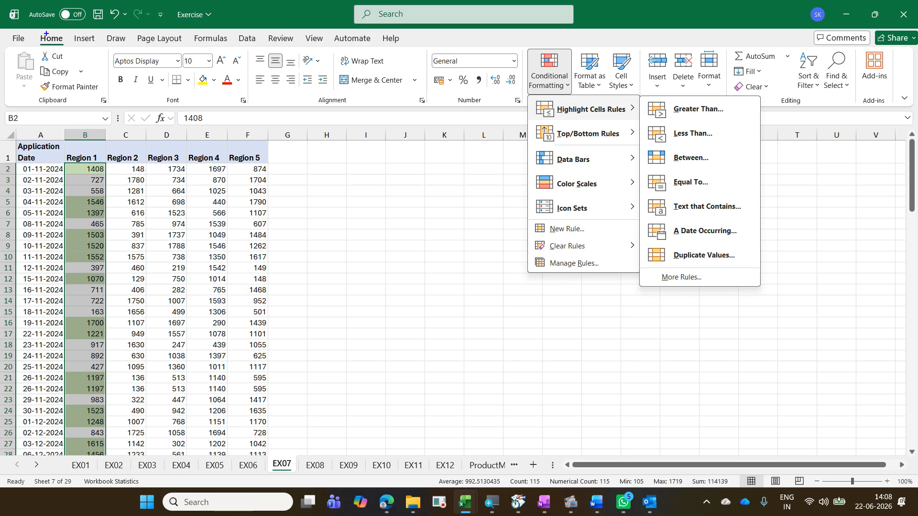
{"action": "left_click_drag", "start_coordinate": [32, 31], "coordinate": [71, 47]}
{"action": "mouse_move", "coordinate": [522, 50]}
{"action": "left_mouse_down"}
{"action": "mouse_move", "coordinate": [621, 125]}
{"action": "mouse_move", "coordinate": [639, 123]}
{"action": "left_mouse_up"}
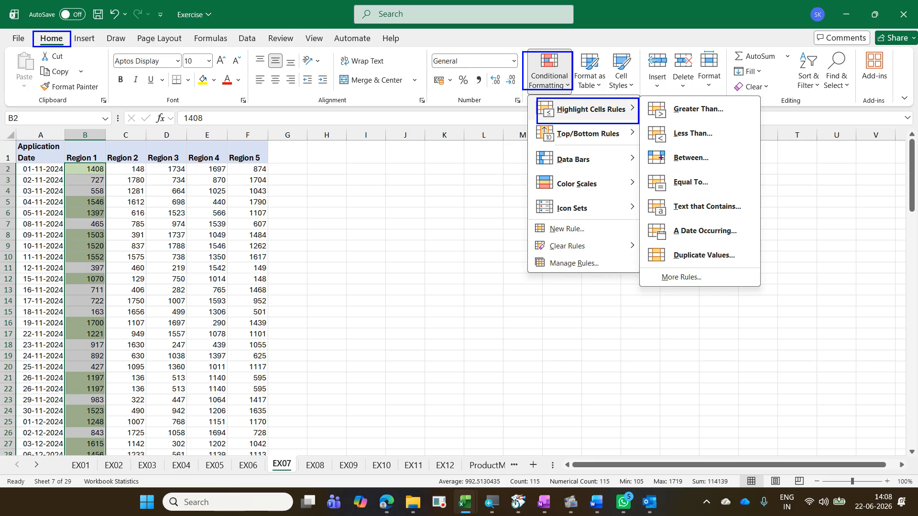
{"action": "mouse_move", "coordinate": [642, 145]}
{"action": "left_mouse_down"}
{"action": "mouse_move", "coordinate": [678, 165]}
{"action": "mouse_move", "coordinate": [725, 173]}
{"action": "left_mouse_up"}
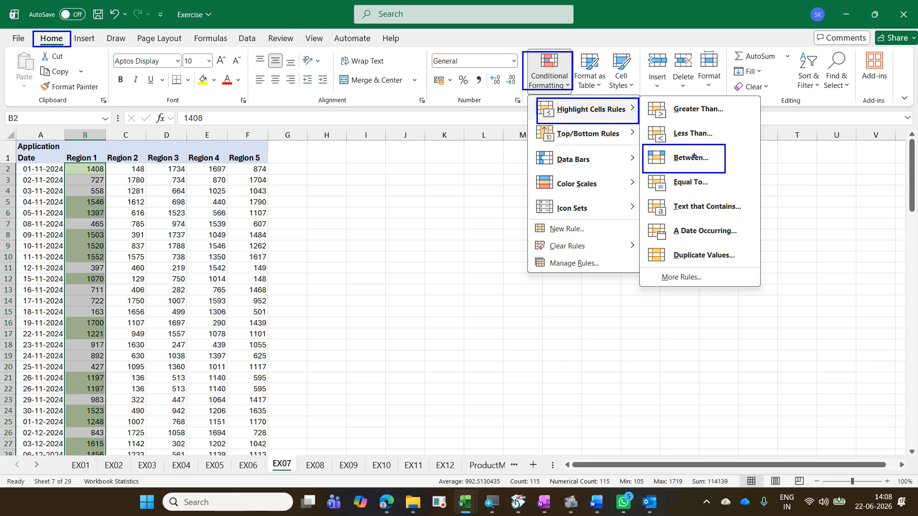
{"action": "mouse_move", "coordinate": [680, 146]}
{"action": "left_mouse_down"}
{"action": "mouse_move", "coordinate": [598, 99]}
{"action": "mouse_move", "coordinate": [637, 127]}
{"action": "left_mouse_up"}
{"action": "mouse_move", "coordinate": [609, 93]}
{"action": "left_mouse_down"}
{"action": "mouse_move", "coordinate": [577, 75]}
{"action": "mouse_move", "coordinate": [102, 67]}
{"action": "mouse_move", "coordinate": [95, 45]}
{"action": "mouse_move", "coordinate": [74, 38]}
{"action": "mouse_move", "coordinate": [74, 72]}
{"action": "left_mouse_up"}
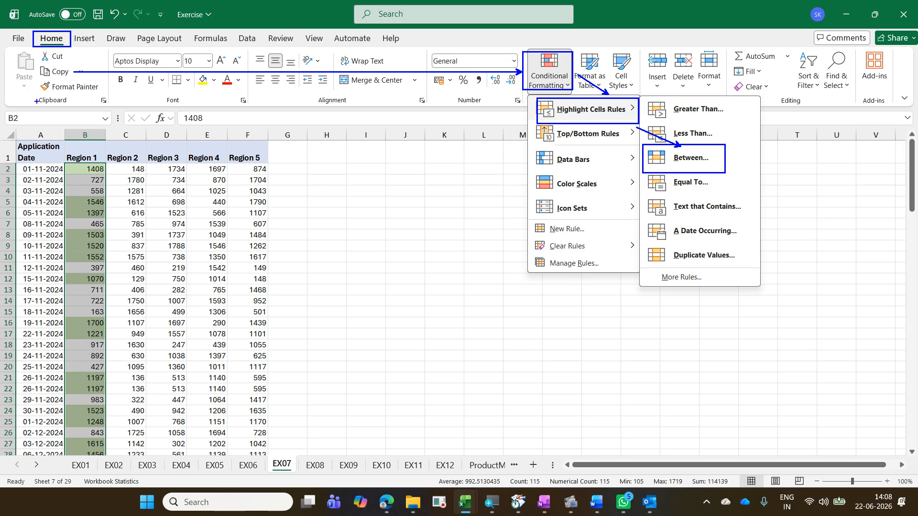
{"action": "mouse_move", "coordinate": [43, 50]}
{"action": "left_mouse_down"}
{"action": "mouse_move", "coordinate": [115, 60]}
{"action": "mouse_move", "coordinate": [158, 49]}
{"action": "mouse_move", "coordinate": [358, 50]}
{"action": "left_mouse_up"}
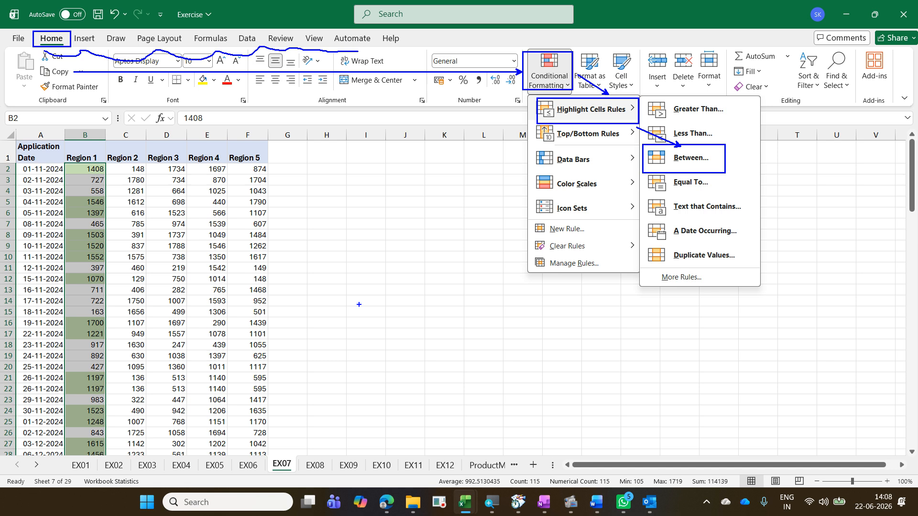
{"action": "left_click_drag", "start_coordinate": [364, 311], "coordinate": [364, 339]}
{"action": "type", "text": "Alr"}
{"action": "key", "text": "BackSpace"}
{"action": "type", "text": "t / F10"}
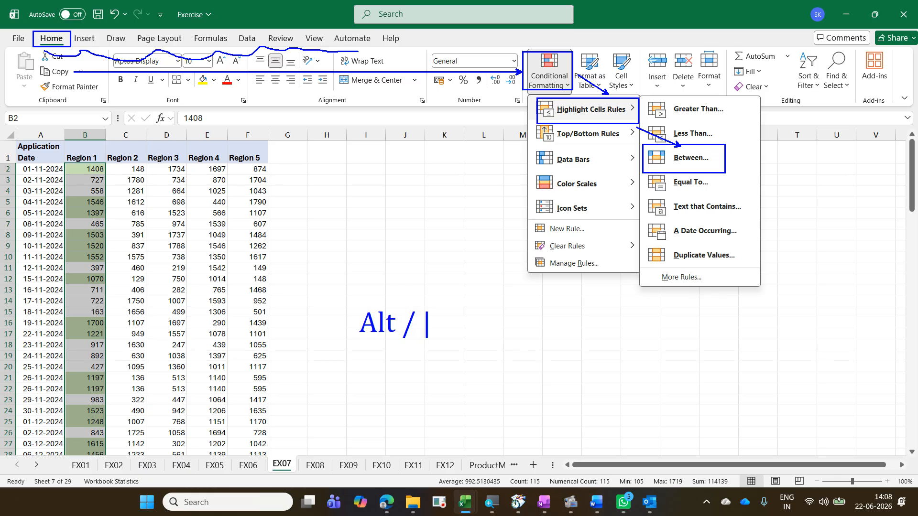
{"action": "type", "text": " / "}
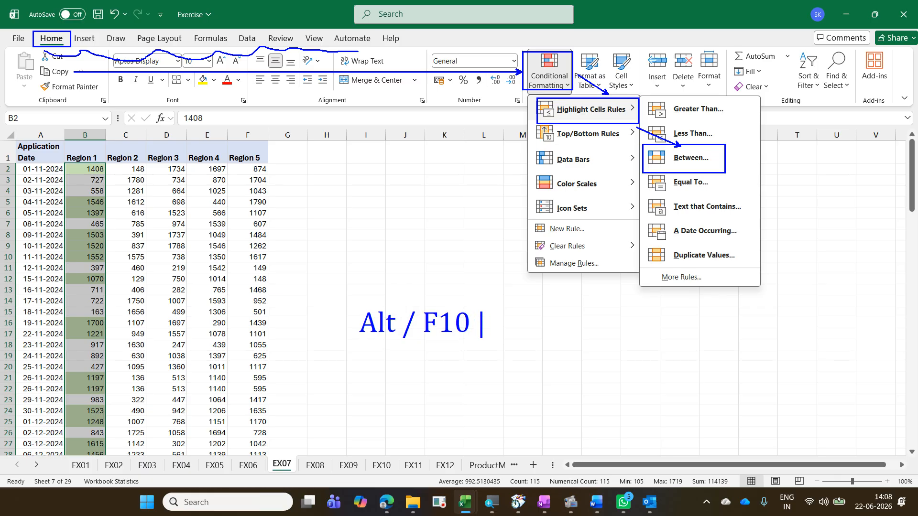
{"action": "type", "text": "Fn F10"}
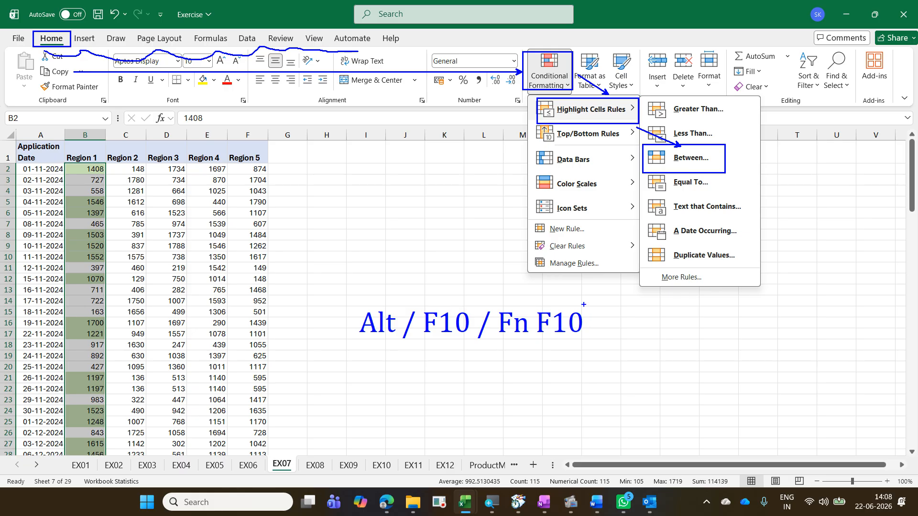
{"action": "key", "text": "Escape"}
{"action": "key", "text": "alt"}
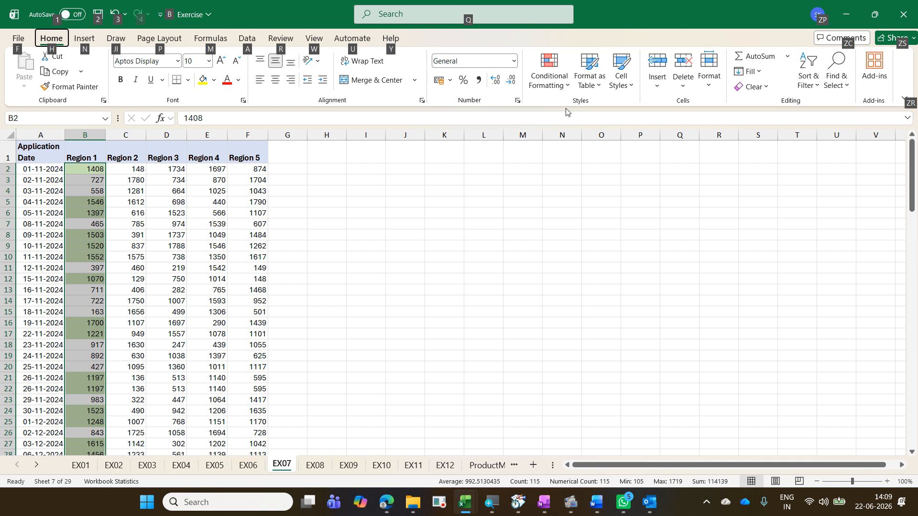
{"action": "key", "text": "h"}
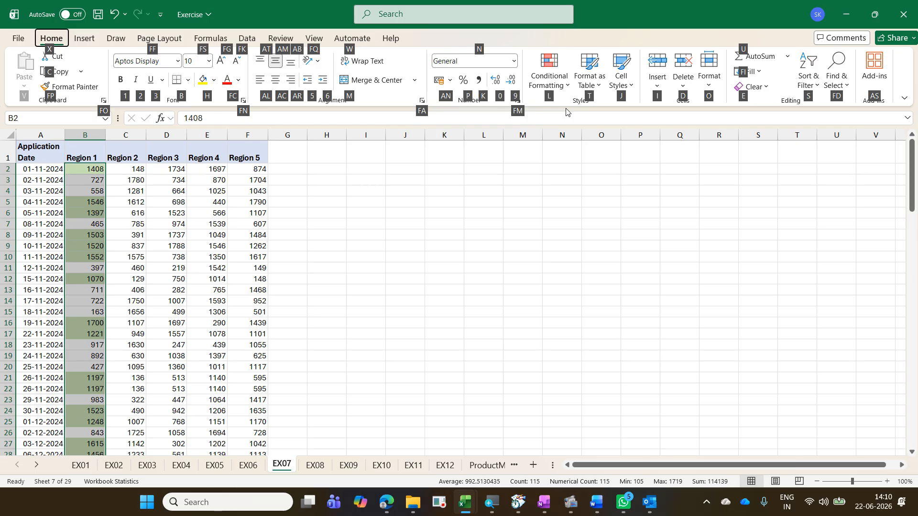
{"action": "key", "text": "l"}
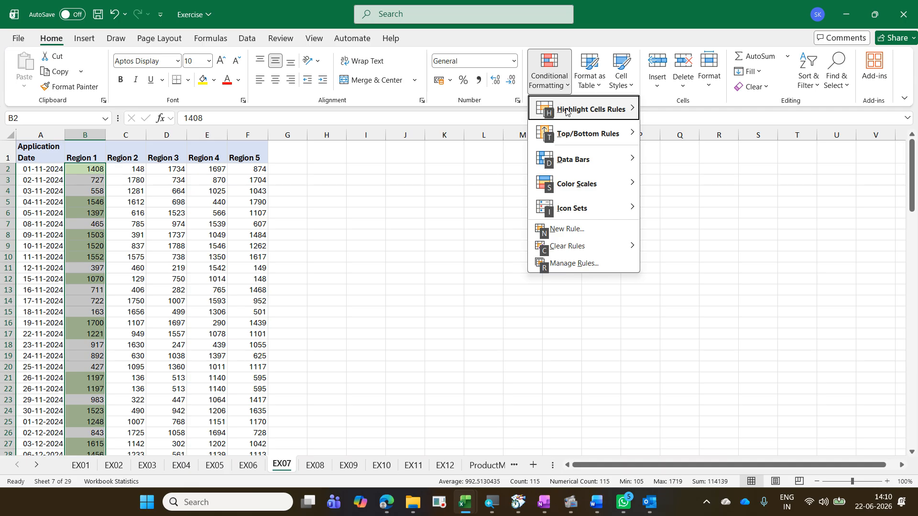
{"action": "key", "text": "h"}
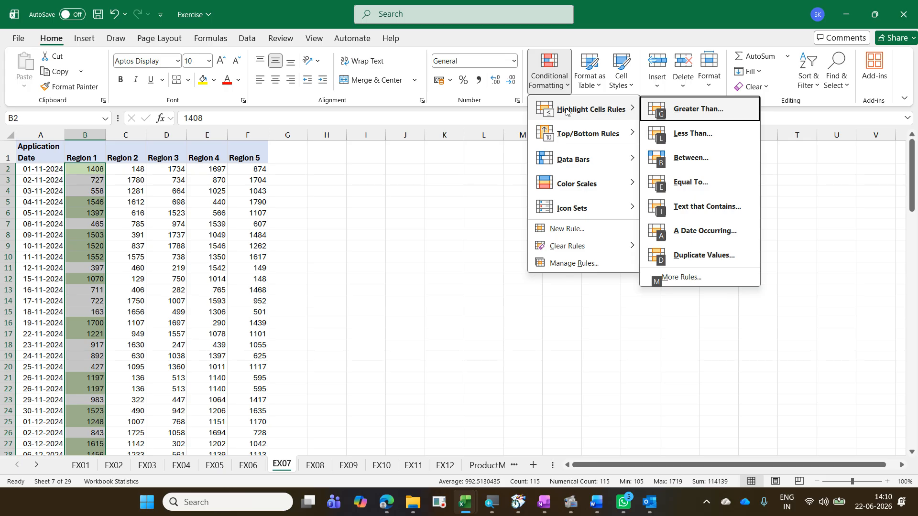
{"action": "key", "text": "b"}
{"action": "key", "text": "Escape"}
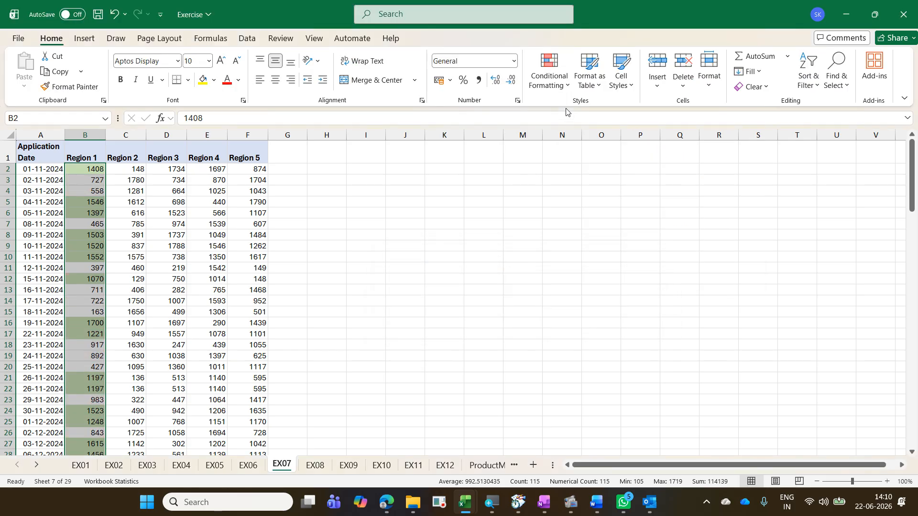
Step: Open the Between highlight rule for Region 1 and set the range from 500 to 1000
{"action": "key", "text": "alt"}
{"action": "key", "text": "h"}
{"action": "key", "text": "l"}
{"action": "key", "text": "h"}
{"action": "key", "text": "b"}
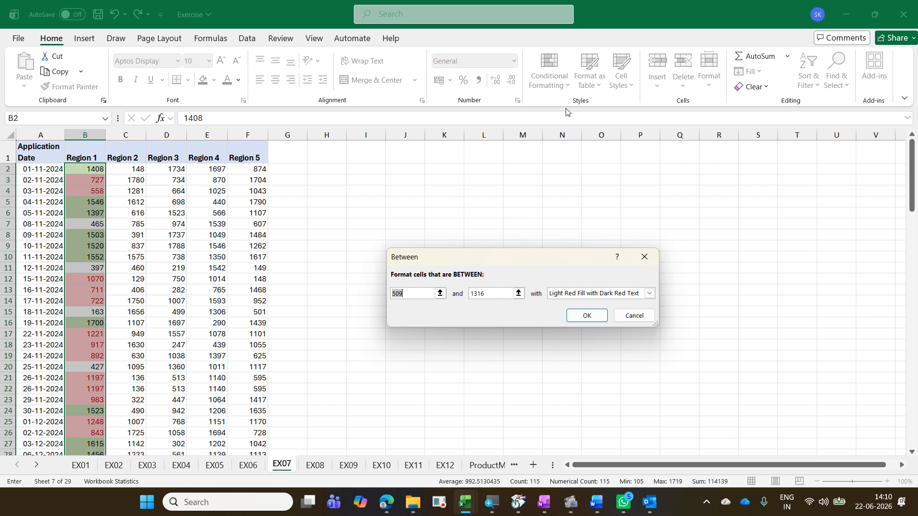
{"action": "type", "text": "55"}
{"action": "key", "text": "BackSpace"}
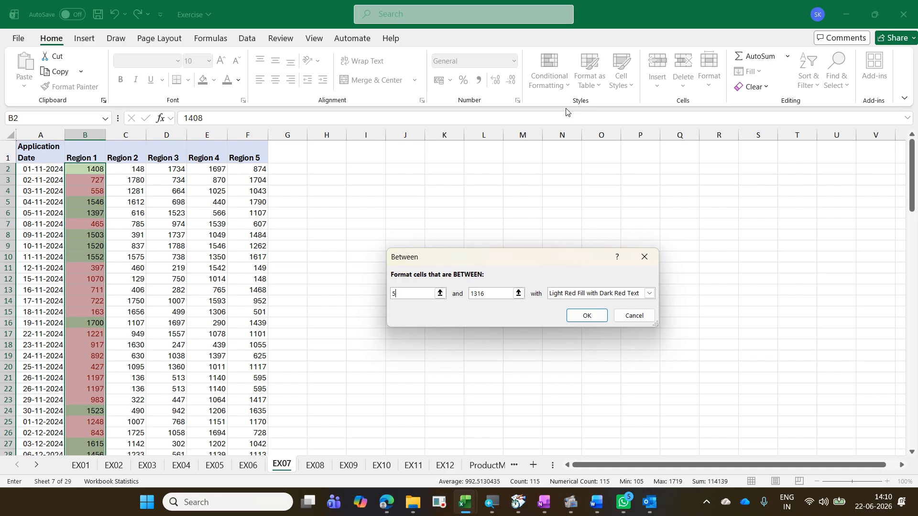
{"action": "type", "text": "00"}
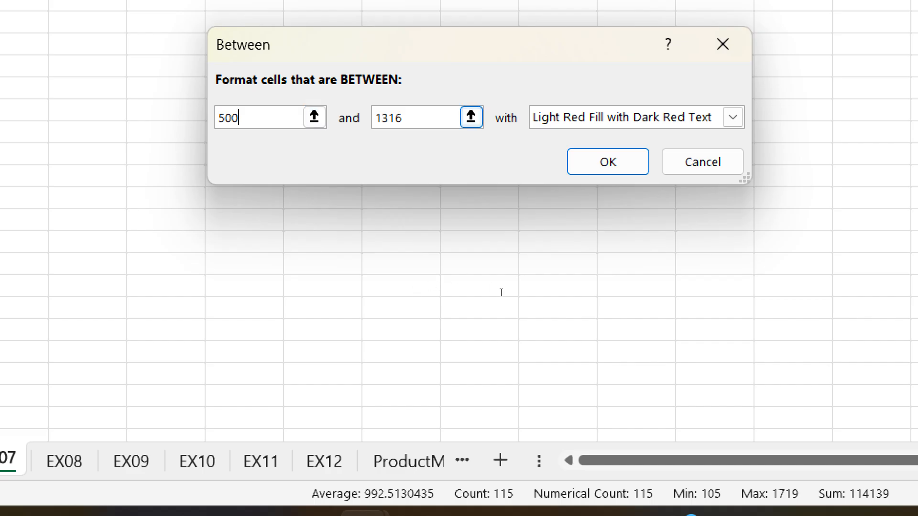
{"action": "key", "text": "Tab"}
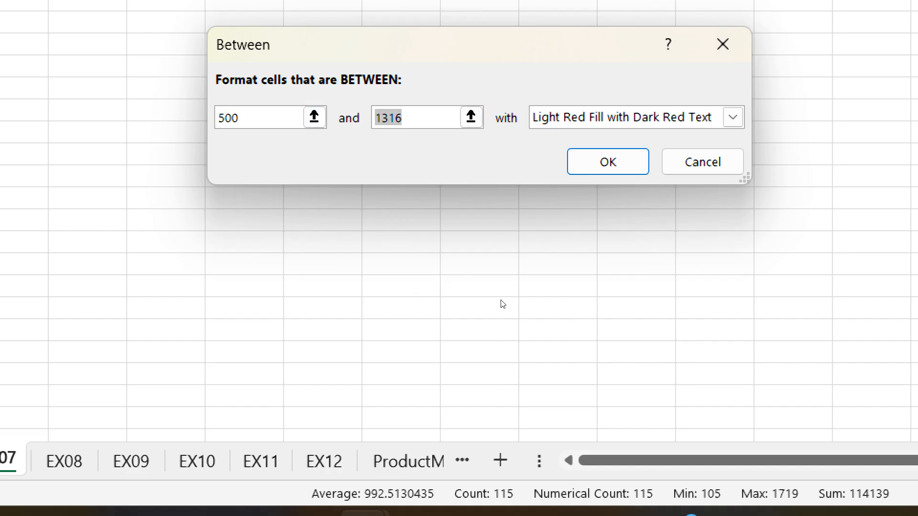
{"action": "type", "text": "1000"}
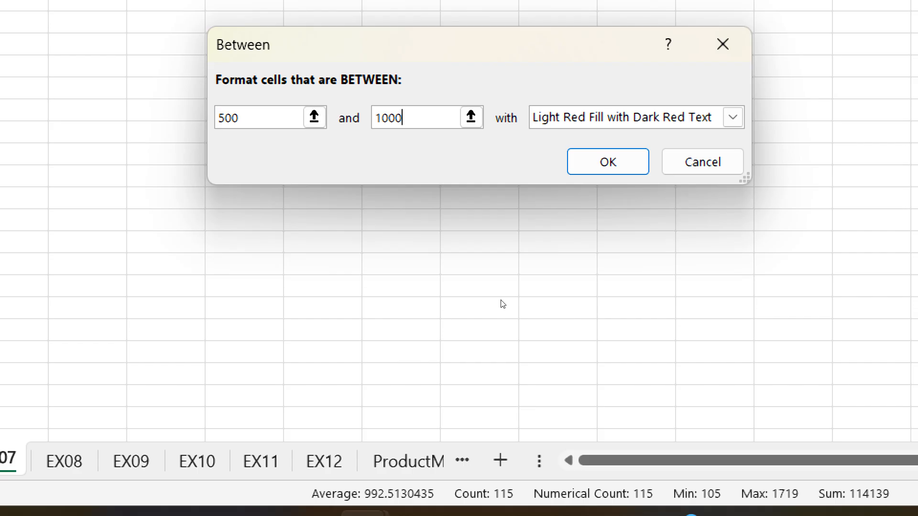
Step: Choose Yellow Fill with Dark Yellow Text for the Between rule and apply it
{"action": "key", "text": "Tab"}
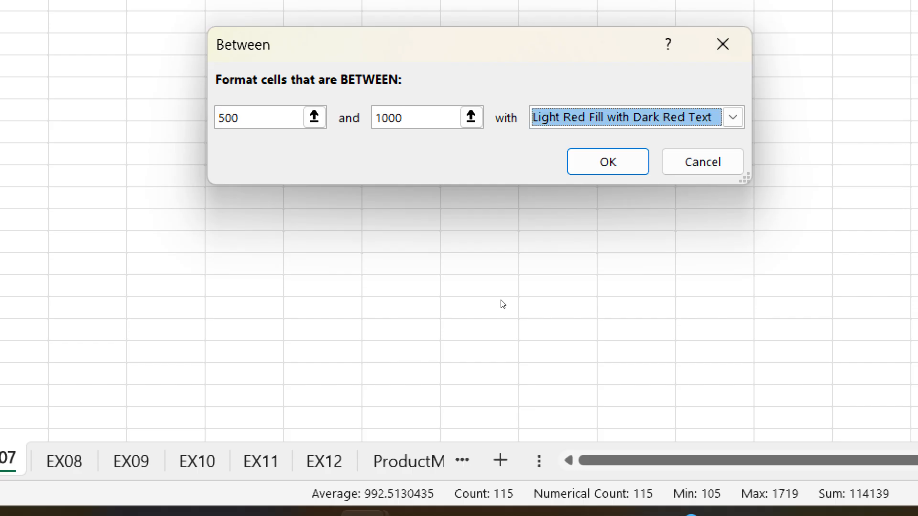
{"action": "key", "text": "alt+Down"}
{"action": "key", "text": "Down"}
{"action": "key", "text": "Down"}
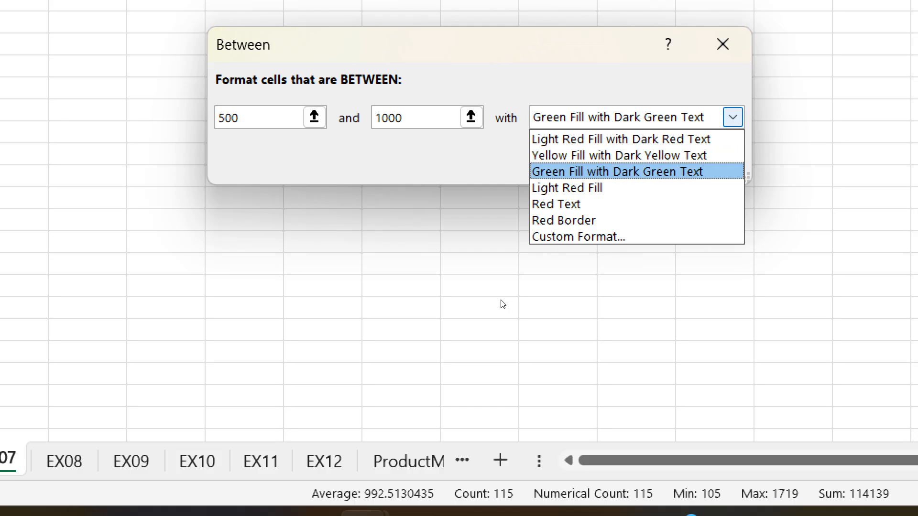
{"action": "key", "text": "Up"}
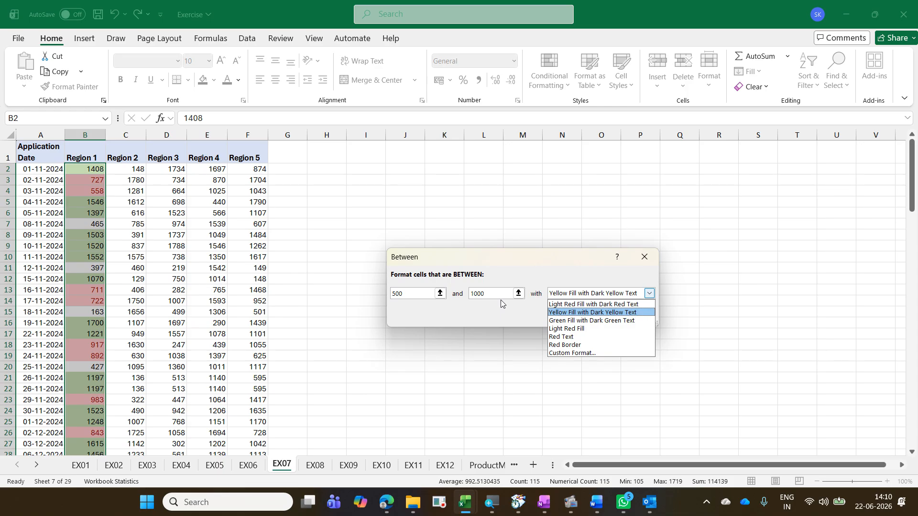
{"action": "key", "text": "Return"}
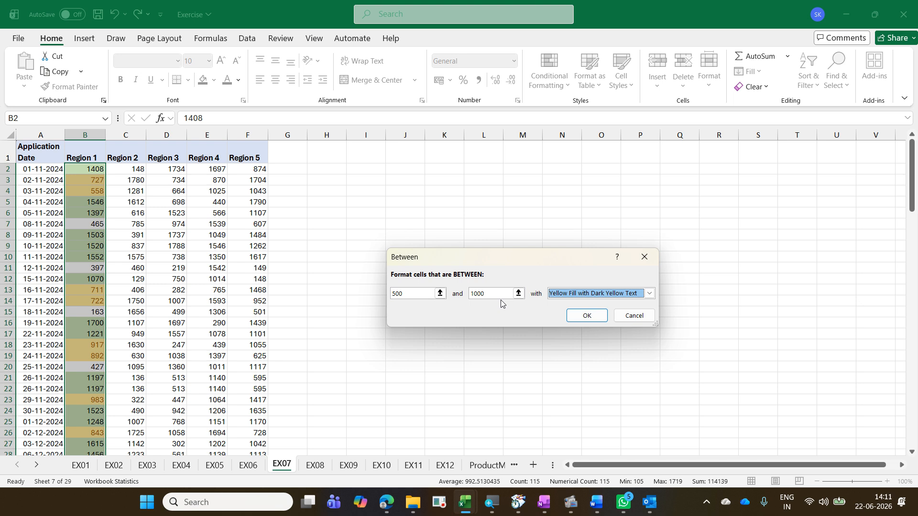
{"action": "key", "text": "Return"}
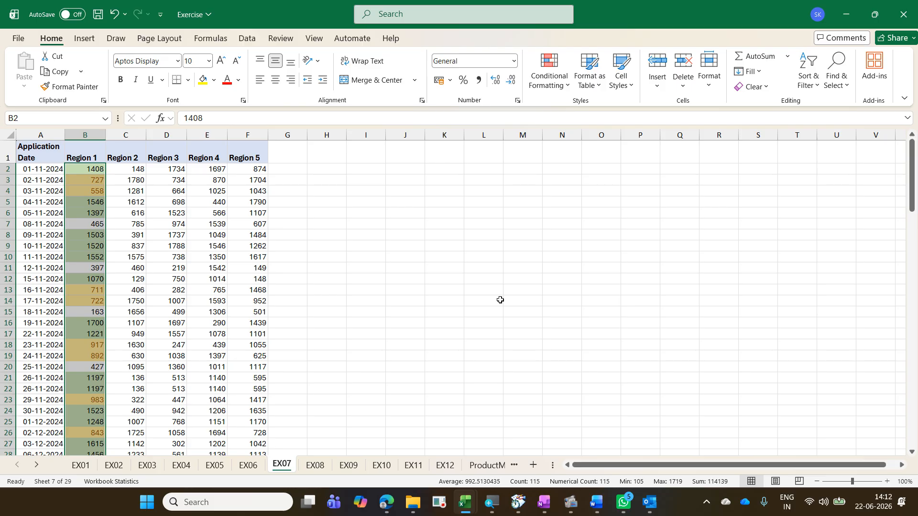
Step: Switch back to the EX04 worksheet
{"action": "key", "text": "ctrl+Page_Up"}
{"action": "key", "text": "ctrl+Page_Up"}
{"action": "key", "text": "ctrl+Page_Up"}
{"action": "key", "text": "ctrl+Page_Up"}
{"action": "key", "text": "ctrl+Page_Up"}
{"action": "key", "text": "ctrl+Page_Up"}
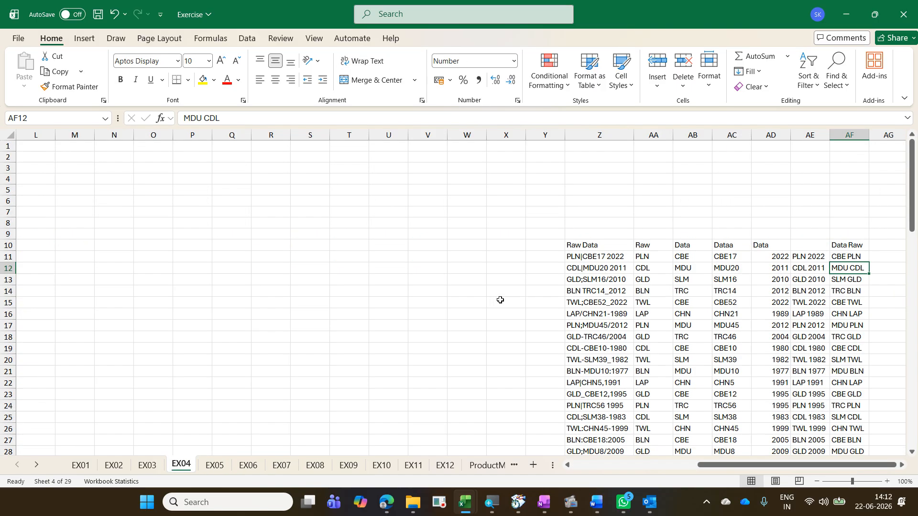
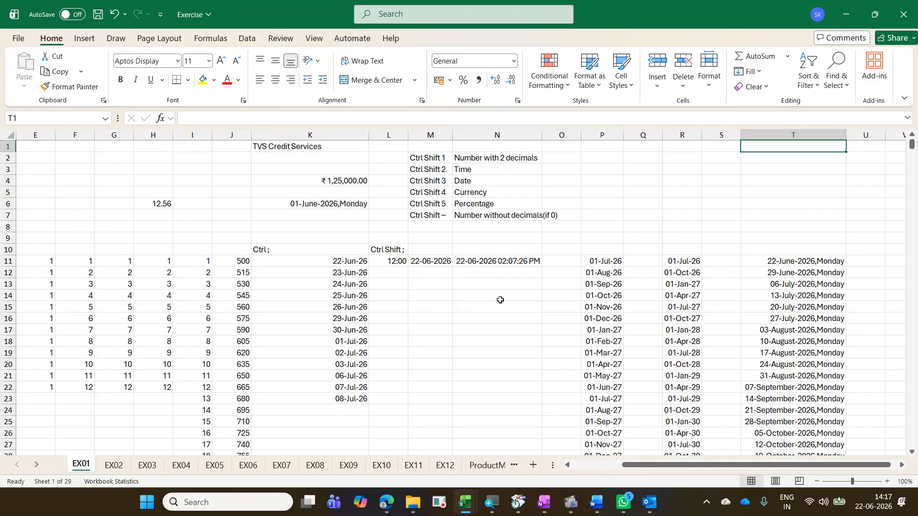
Step: Switch to the EX07 worksheet and inspect the highlighted Region 1 cells
{"action": "key", "text": "ctrl+Page_Down"}
{"action": "key", "text": "ctrl+Page_Down"}
{"action": "key", "text": "ctrl+Page_Down"}
{"action": "key", "text": "ctrl+Page_Down"}
{"action": "key", "text": "ctrl+Page_Down"}
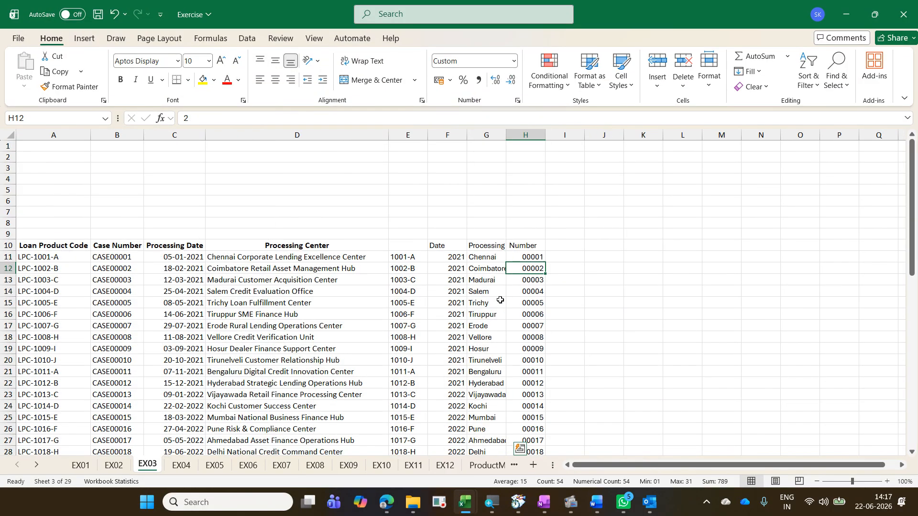
{"action": "key", "text": "ctrl+Page_Down"}
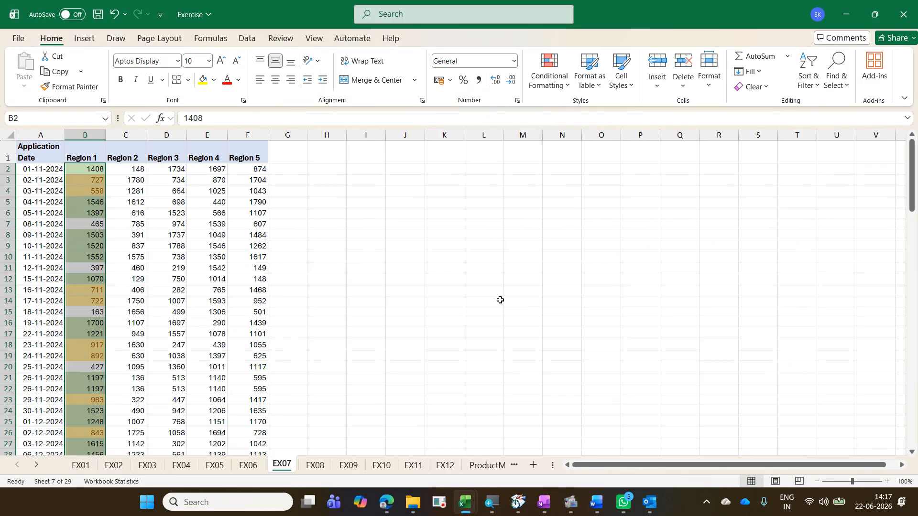
{"action": "key", "text": "Left"}
{"action": "key", "text": "Right"}
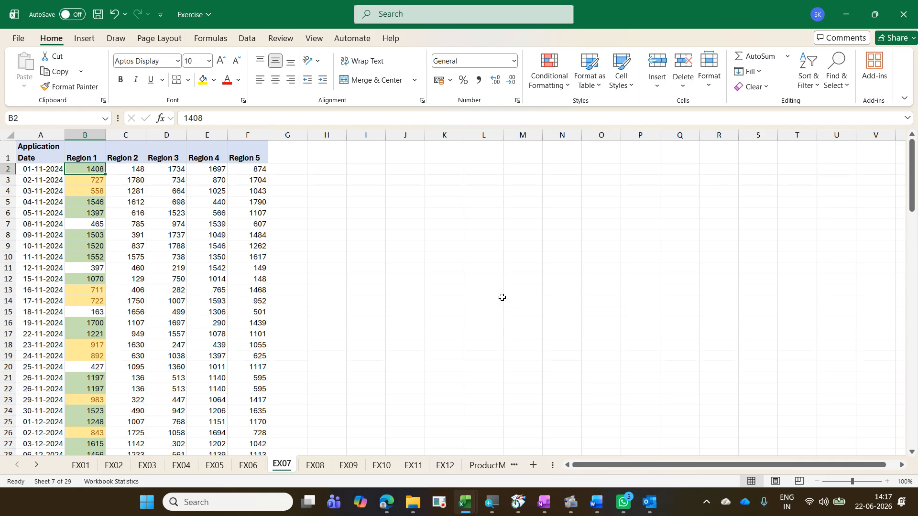
{"action": "left_click", "coordinate": [78, 192]}
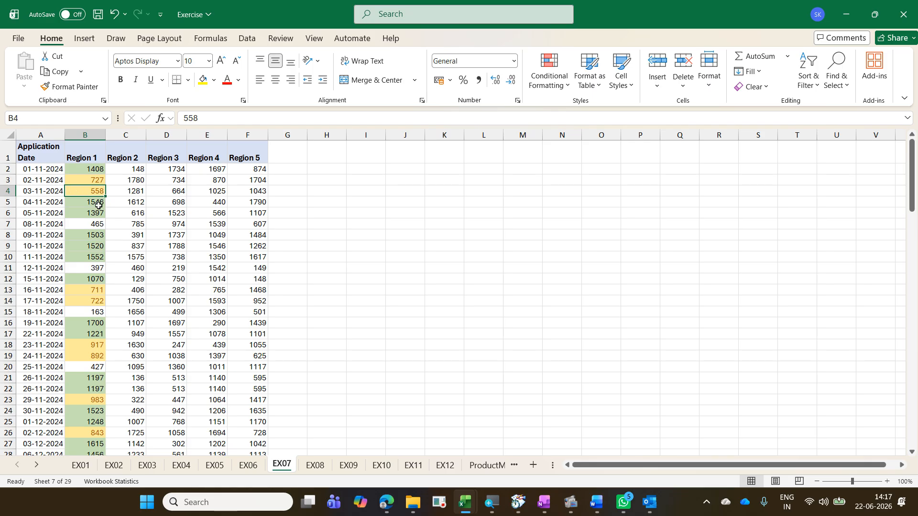
{"action": "left_click", "coordinate": [97, 205]}
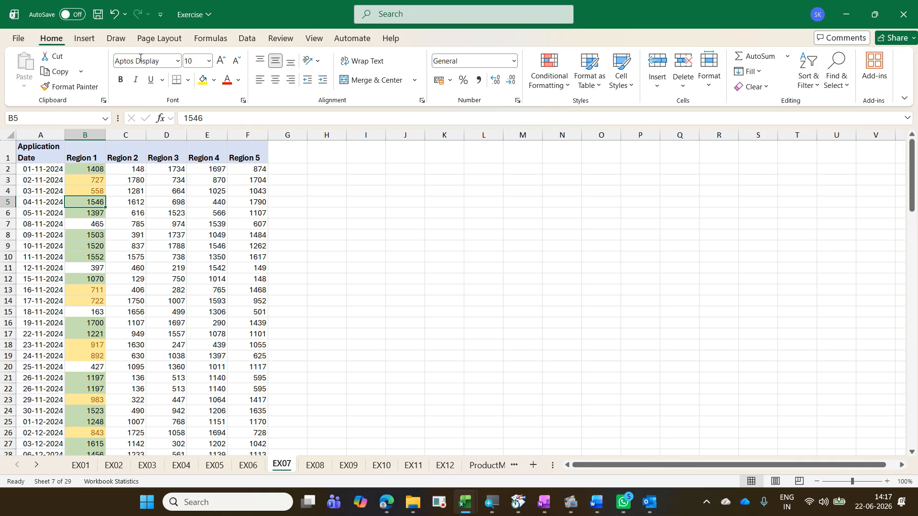
Step: Open the Conditional Formatting Rules Manager to review the Region 1 rules, then close it
{"action": "left_click", "coordinate": [542, 87]}
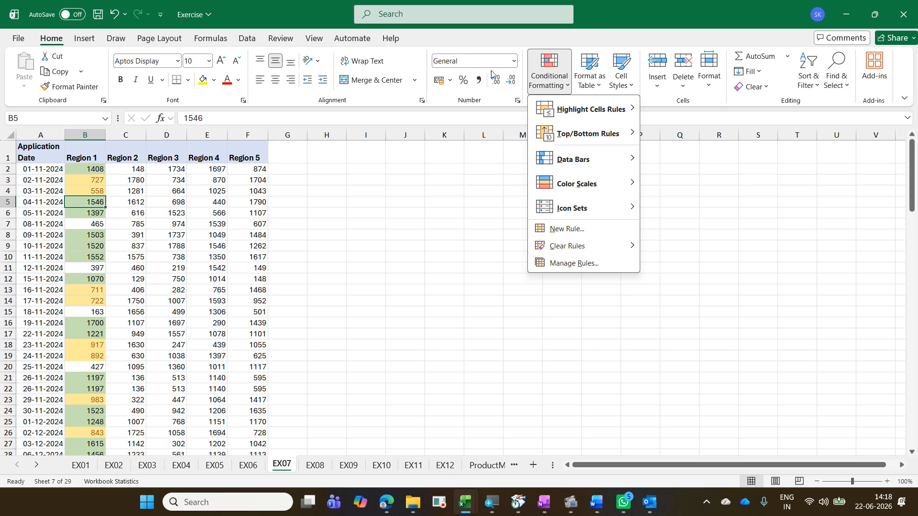
{"action": "left_click", "coordinate": [556, 82]}
{"action": "left_click", "coordinate": [556, 82]}
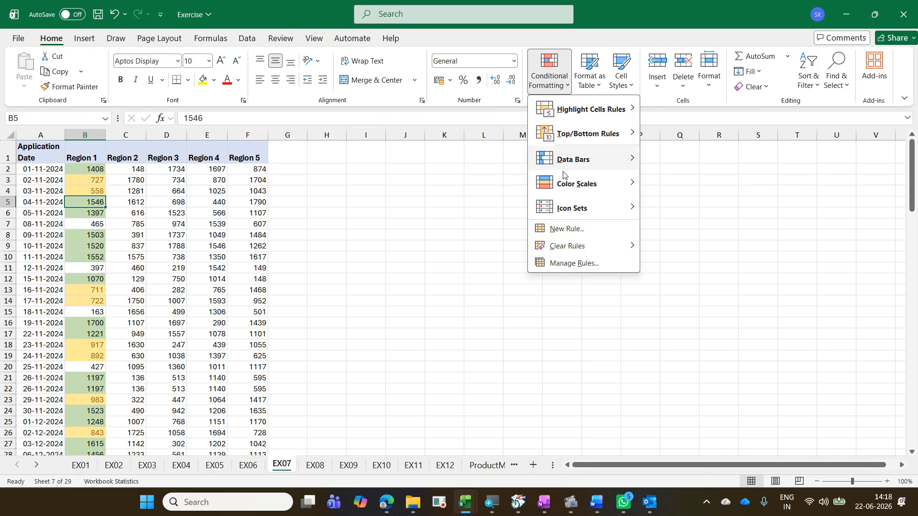
{"action": "left_click", "coordinate": [589, 270]}
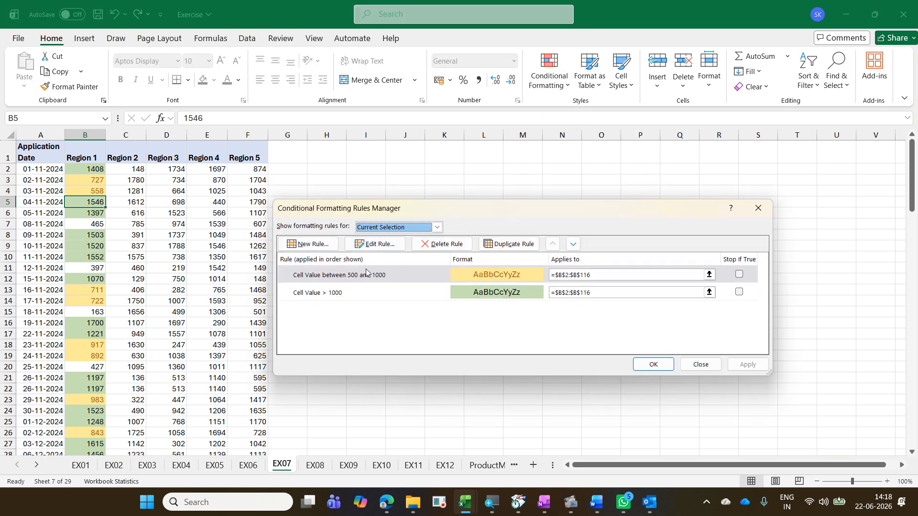
{"action": "left_click", "coordinate": [363, 299]}
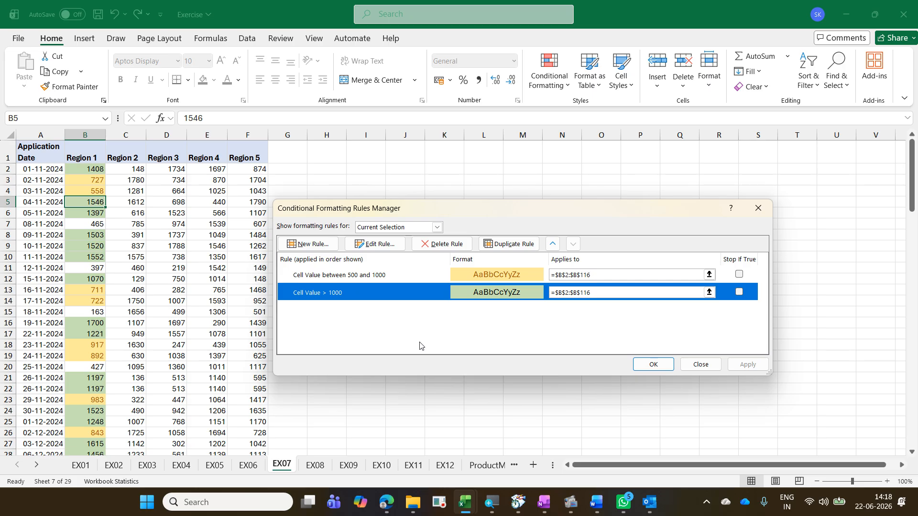
{"action": "key", "text": "Tab"}
{"action": "key", "text": "Tab"}
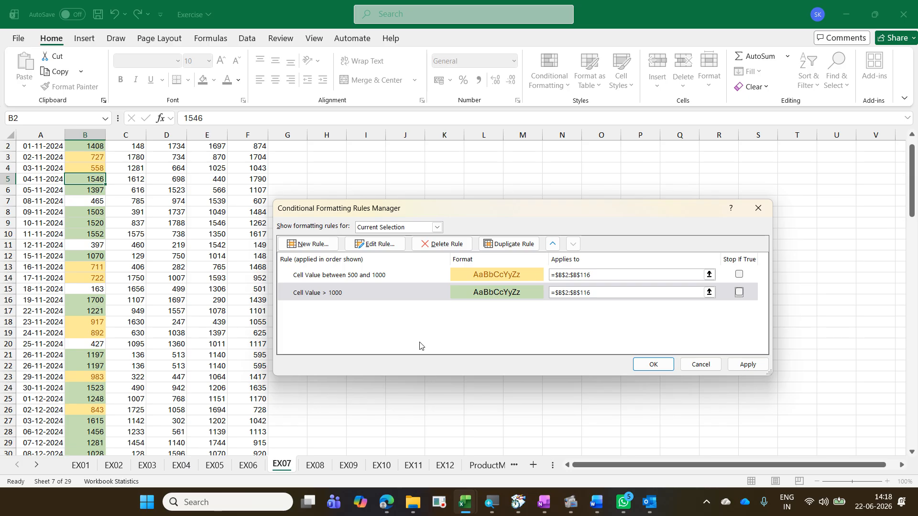
{"action": "key", "text": "Tab"}
{"action": "key", "text": "Tab"}
{"action": "key", "text": "Tab"}
{"action": "key", "text": "Tab"}
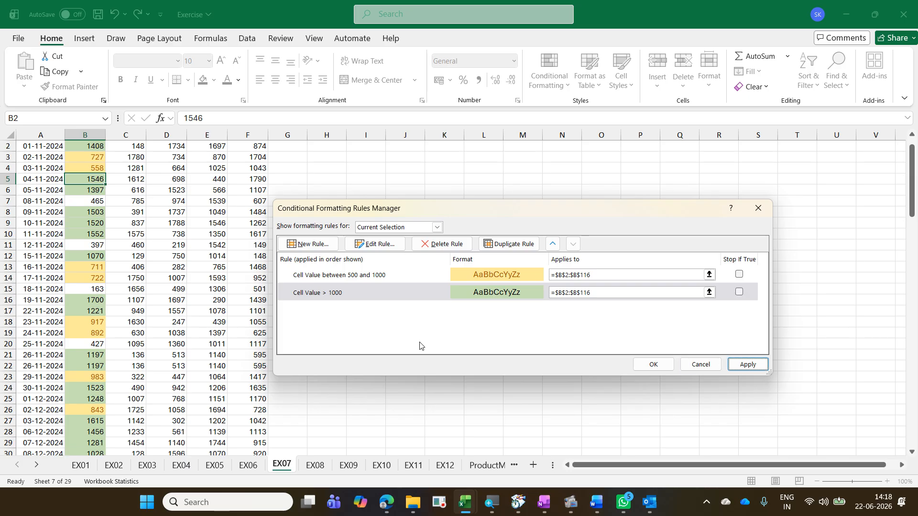
{"action": "key", "text": "Tab"}
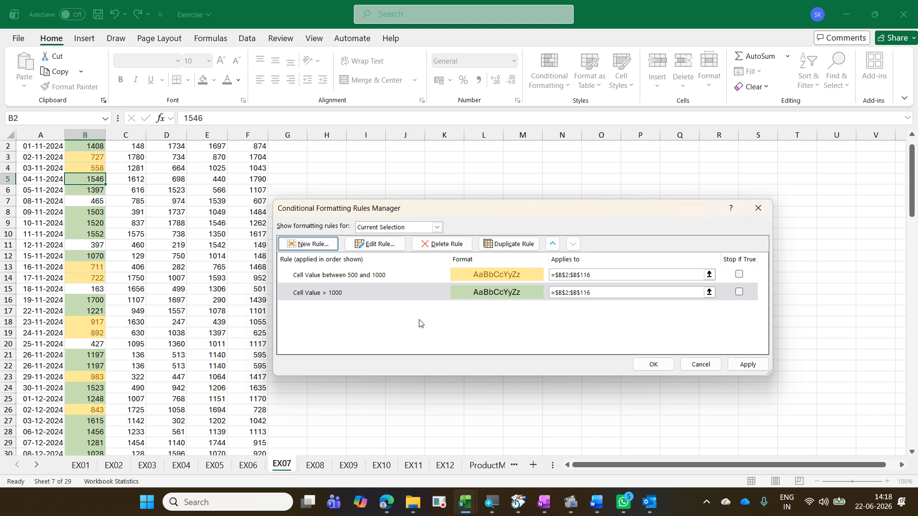
{"action": "key", "text": "Return"}
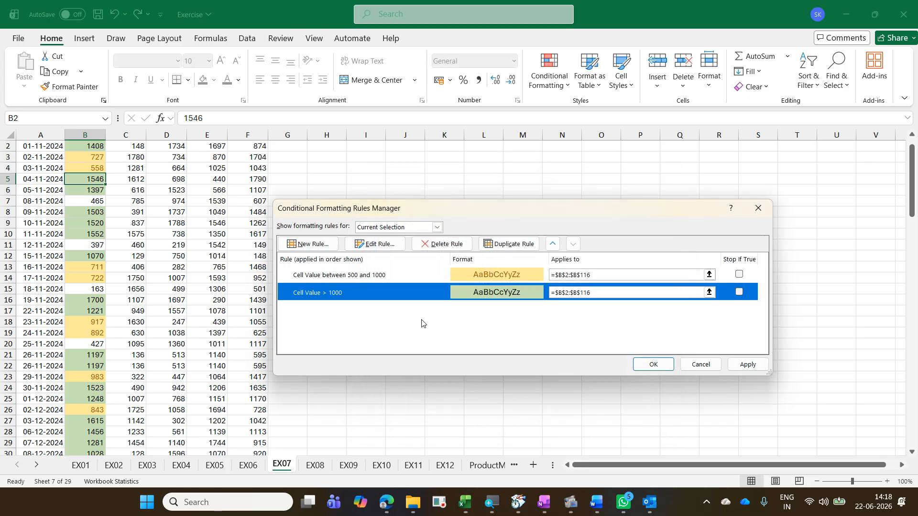
{"action": "key", "text": "Return"}
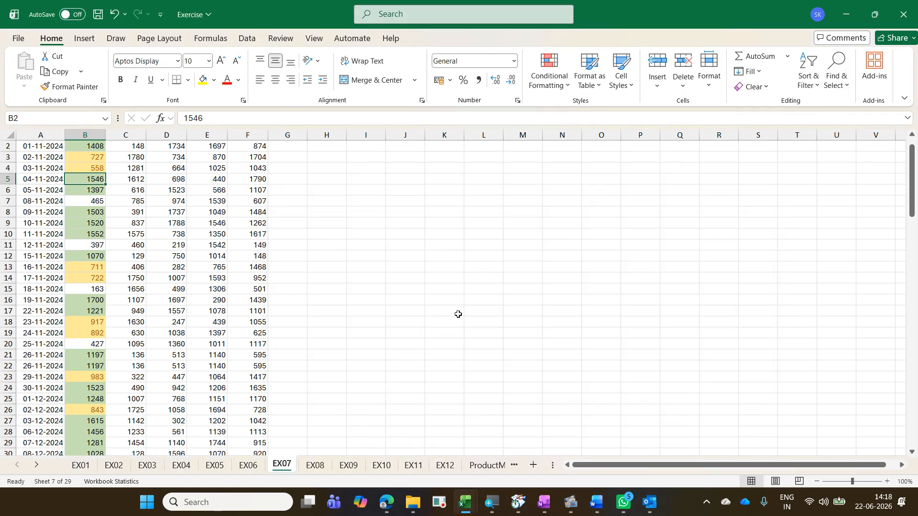
Step: Open the greater-than-1000 rule for editing from the Rules Manager and close it without changes
{"action": "scroll", "coordinate": [458, 314], "scroll_direction": "up", "scroll_amount": 1}
{"action": "key", "text": "alt"}
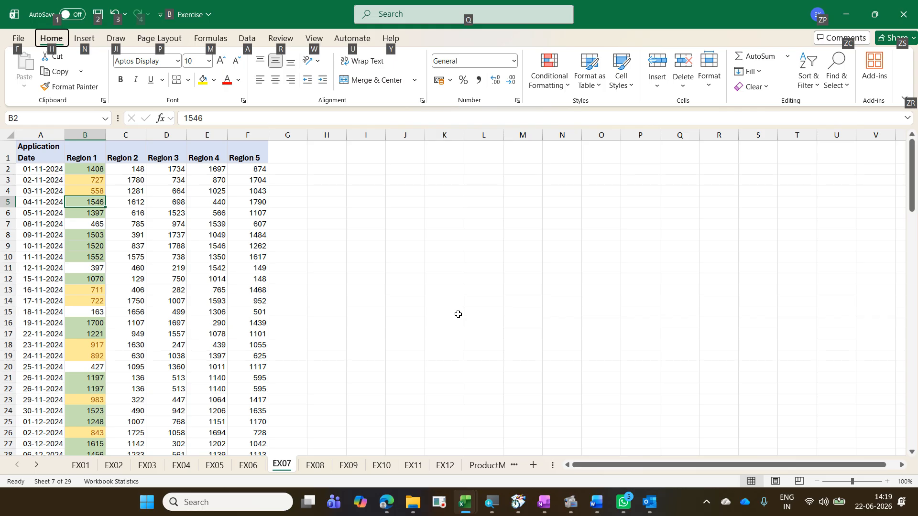
{"action": "key", "text": "h"}
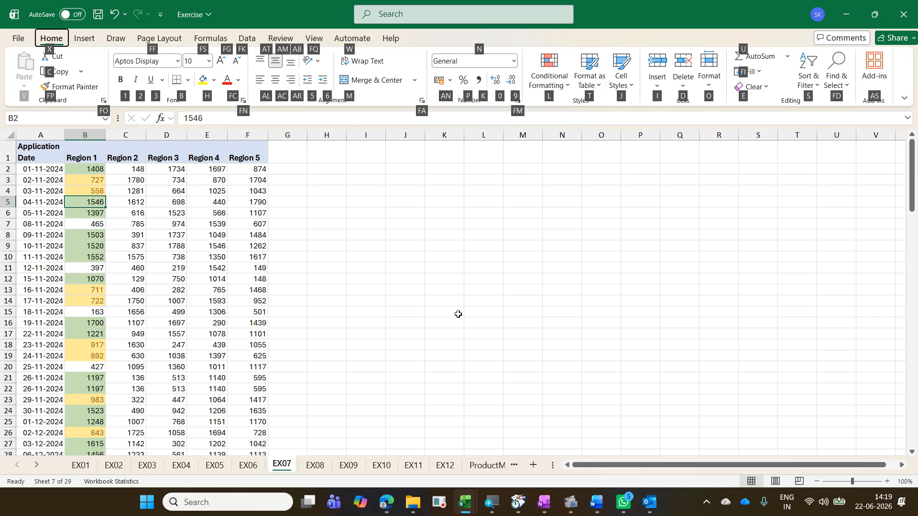
{"action": "key", "text": "l"}
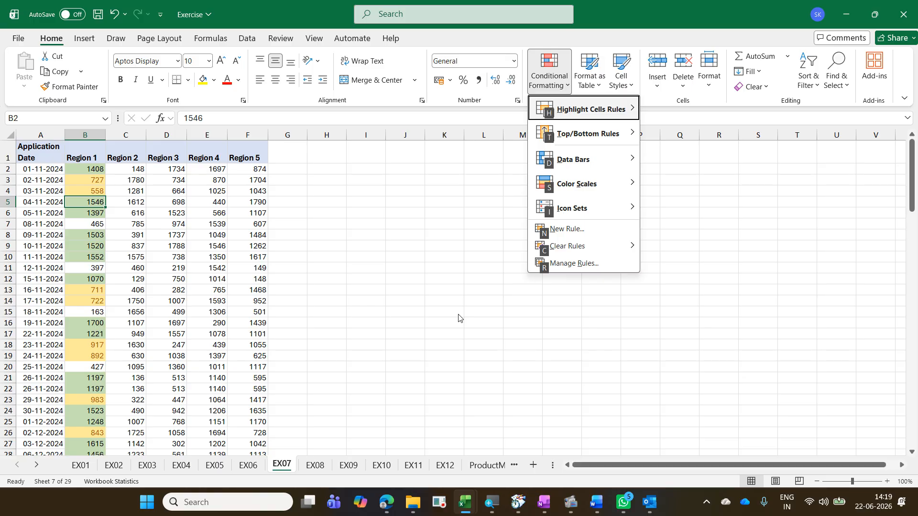
{"action": "key", "text": "r"}
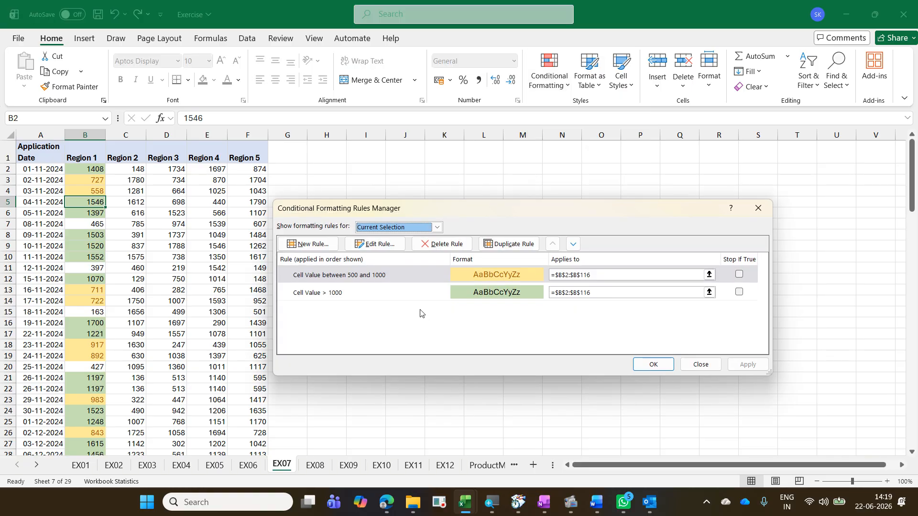
{"action": "left_click", "coordinate": [397, 293]}
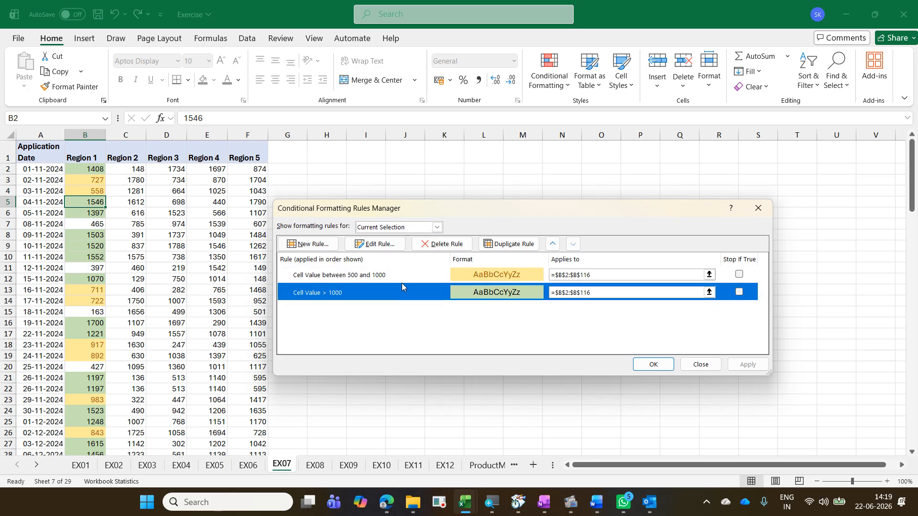
{"action": "double_click", "coordinate": [425, 325]}
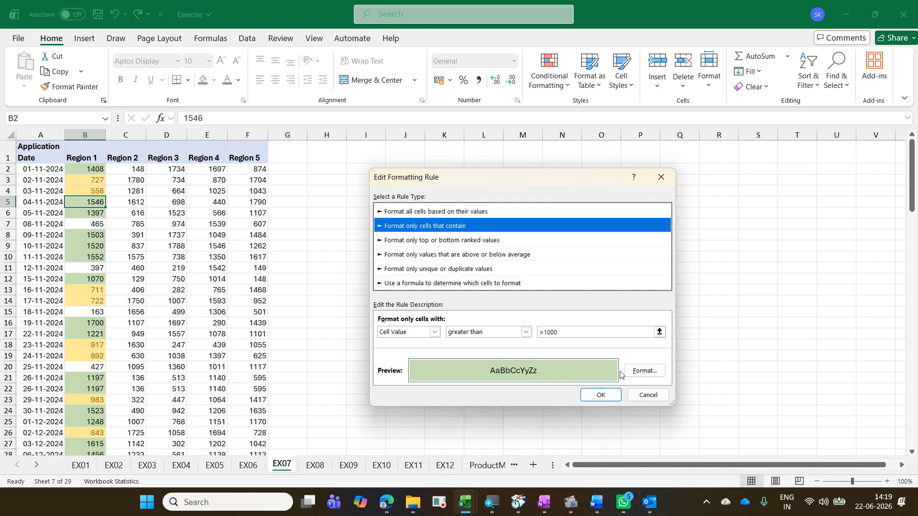
{"action": "key", "text": "Return"}
{"action": "key", "text": "Return"}
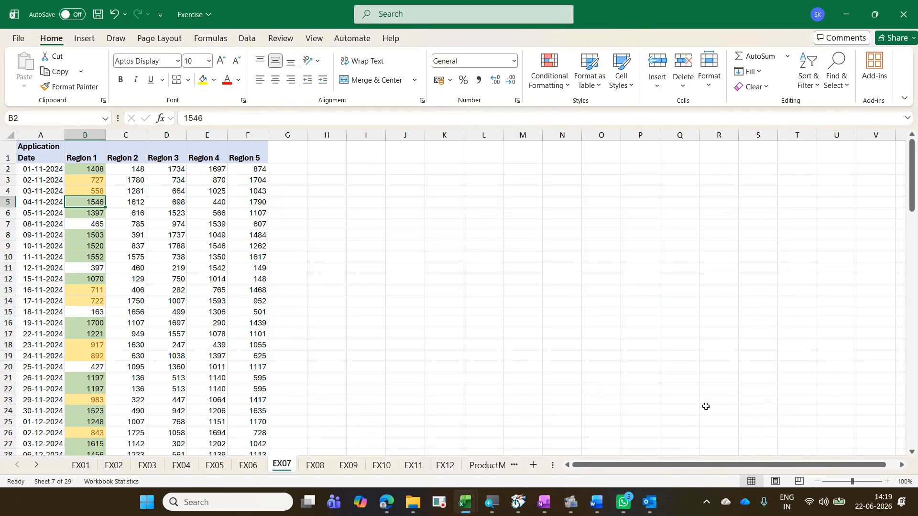
Step: Edit the greater-than rule for Region 1 in the Rules Manager, setting its threshold to 1200
{"action": "key", "text": "alt"}
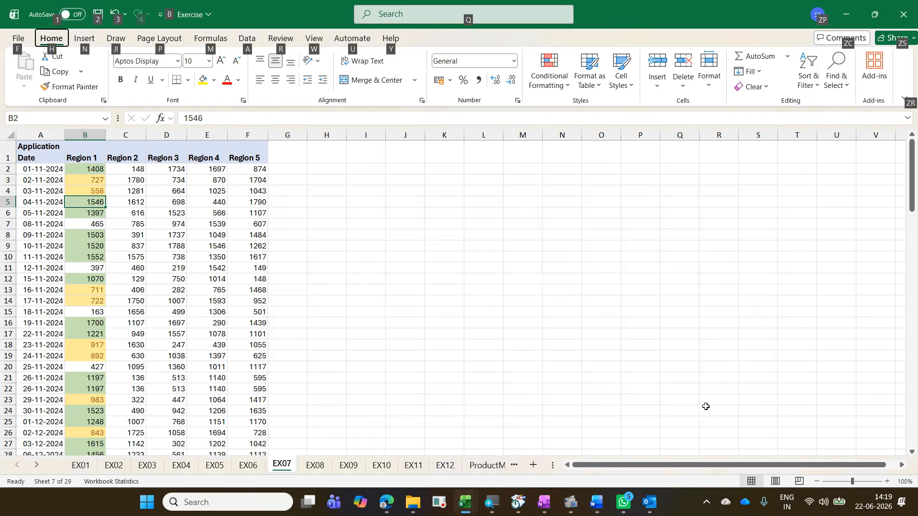
{"action": "key", "text": "h"}
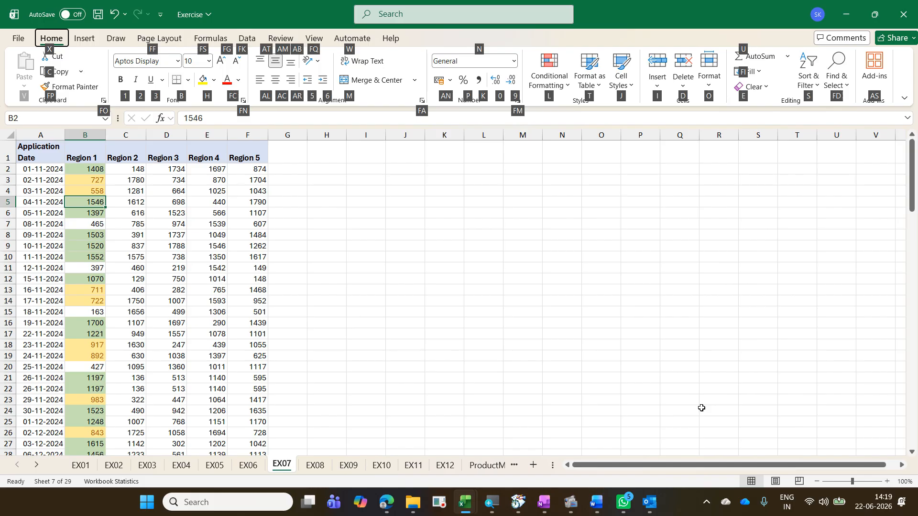
{"action": "key", "text": "l"}
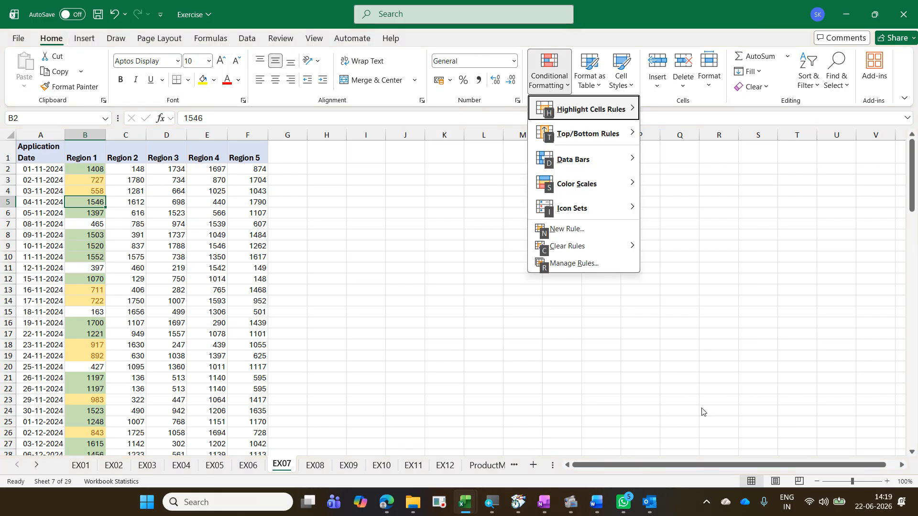
{"action": "key", "text": "r"}
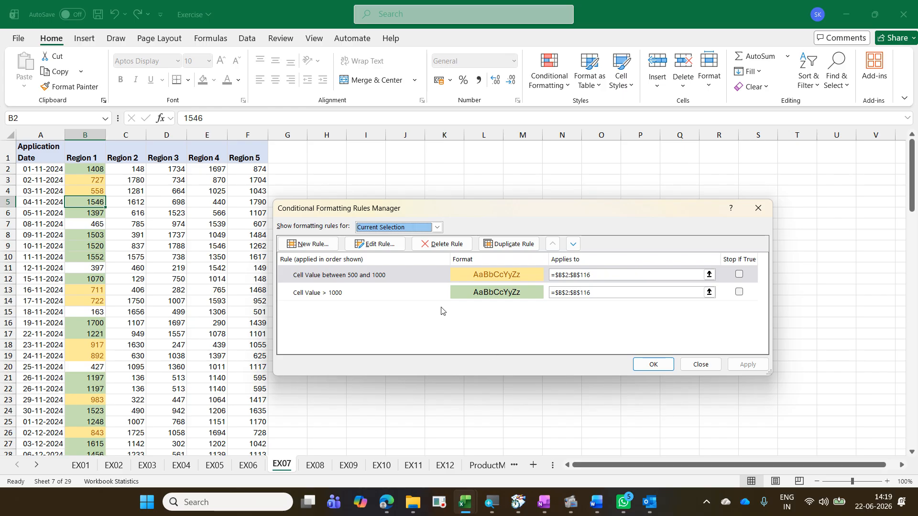
{"action": "left_click", "coordinate": [427, 299]}
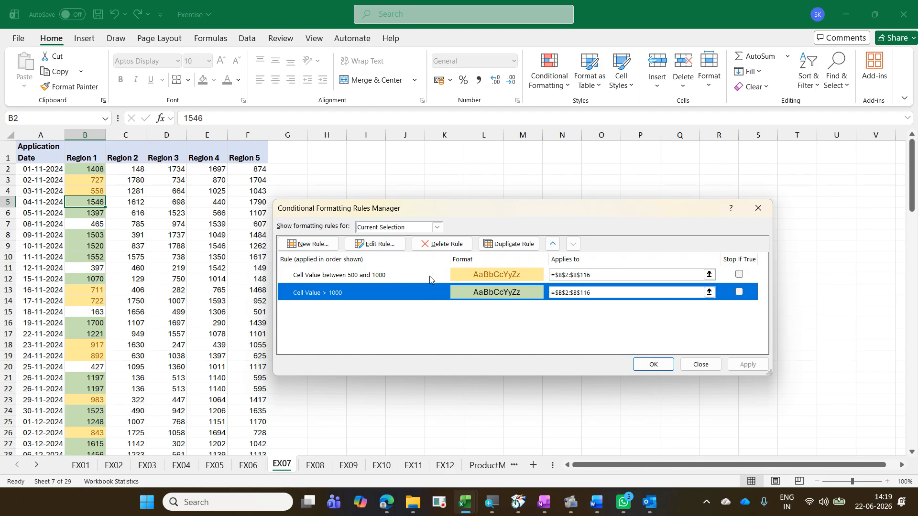
{"action": "left_click", "coordinate": [385, 246]}
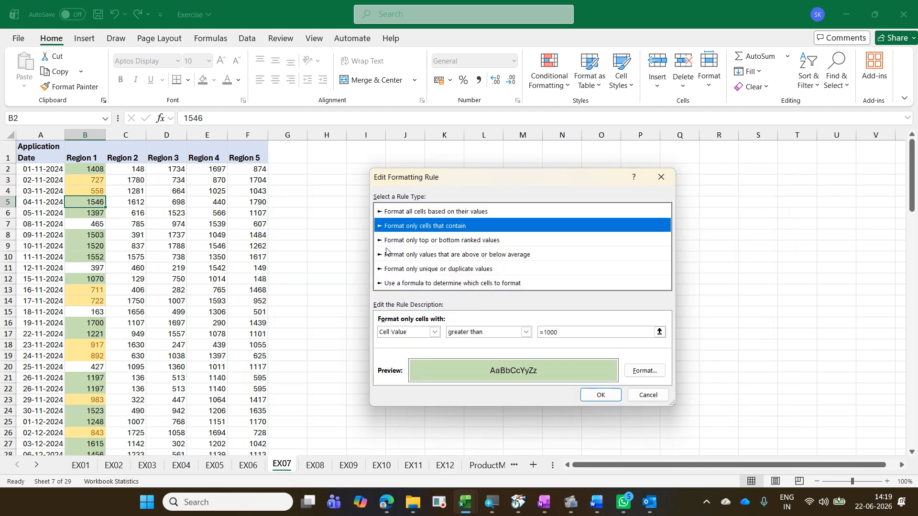
{"action": "left_click", "coordinate": [561, 331]}
{"action": "left_click_drag", "start_coordinate": [561, 331], "coordinate": [506, 331]}
{"action": "type", "text": "1200"}
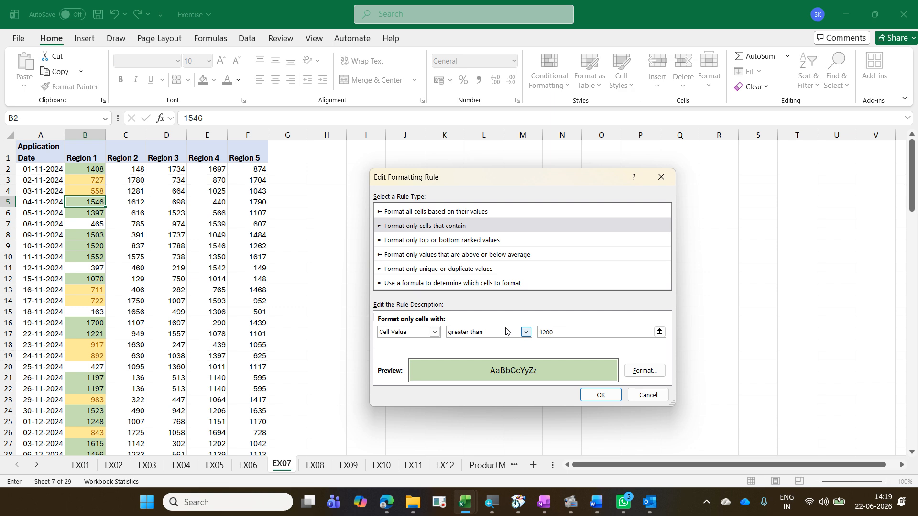
Step: Change the greater-than-1200 rule's fill to light blue and apply the rule changes
{"action": "left_click", "coordinate": [639, 371]}
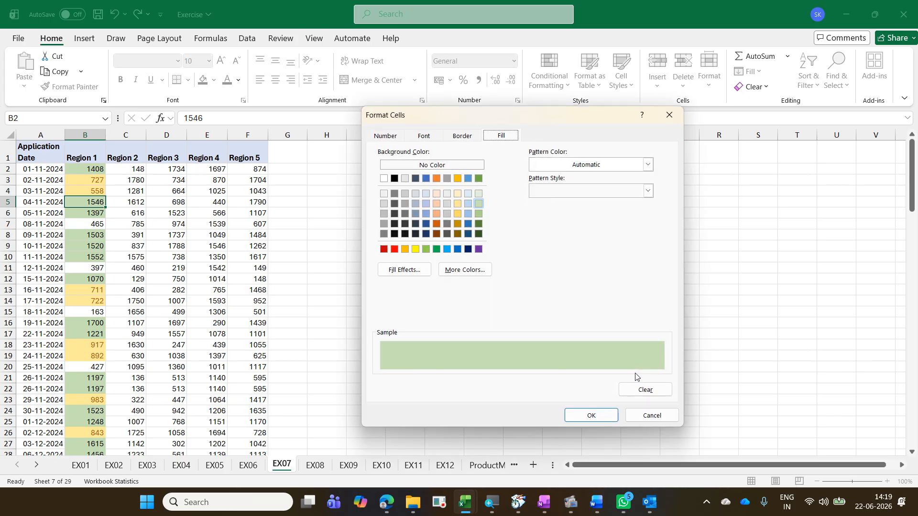
{"action": "left_click", "coordinate": [468, 206]}
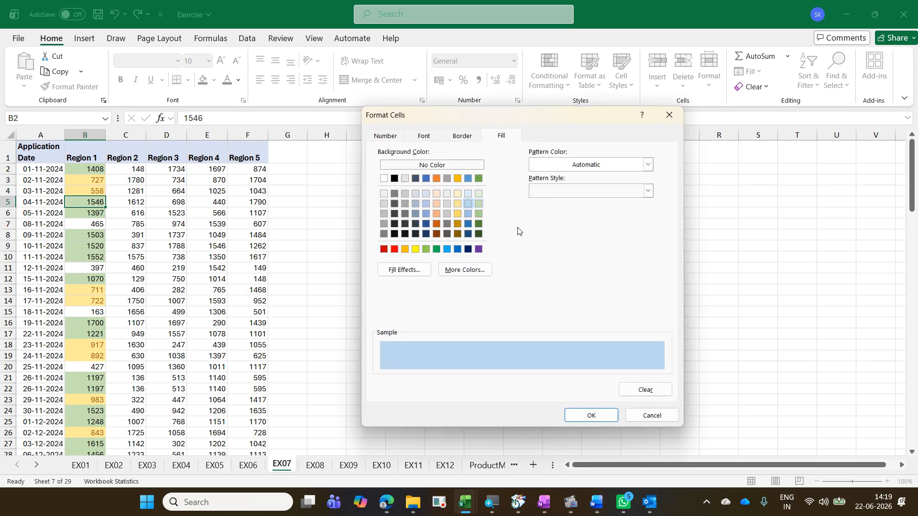
{"action": "left_click", "coordinate": [593, 415]}
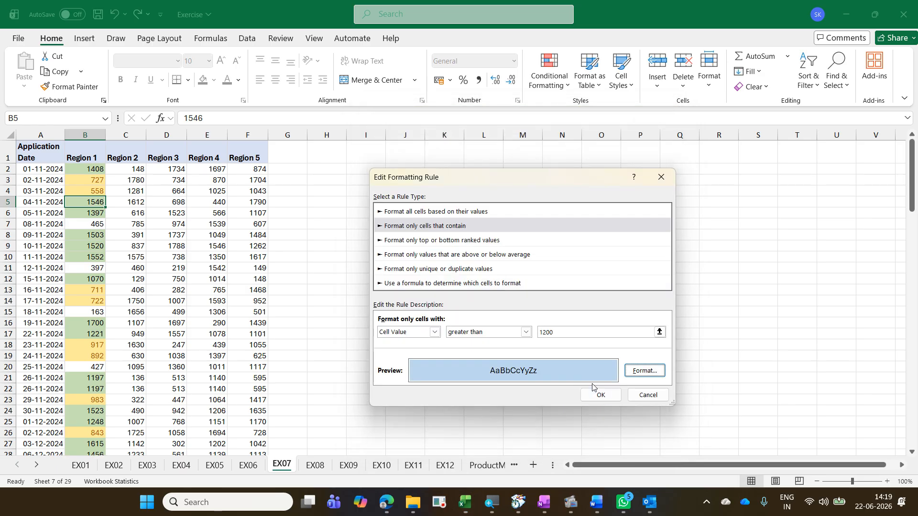
{"action": "left_click", "coordinate": [598, 396]}
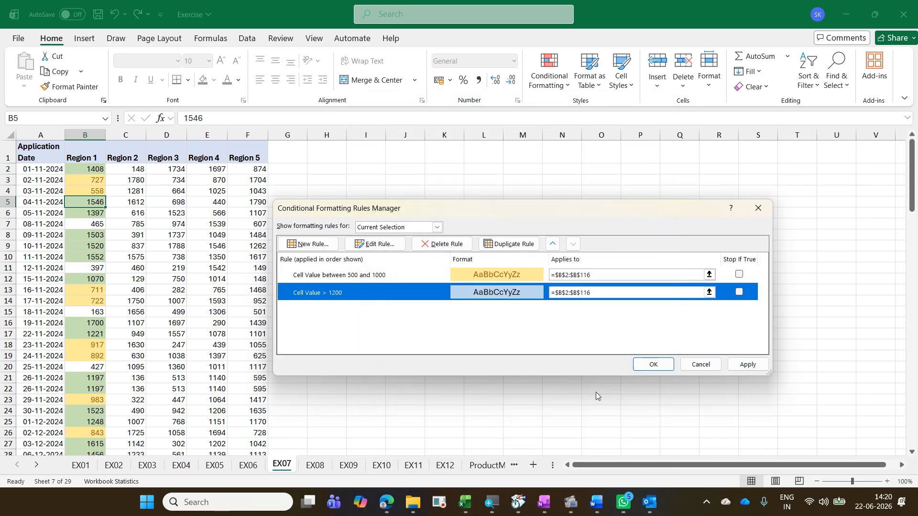
{"action": "left_click", "coordinate": [653, 364]}
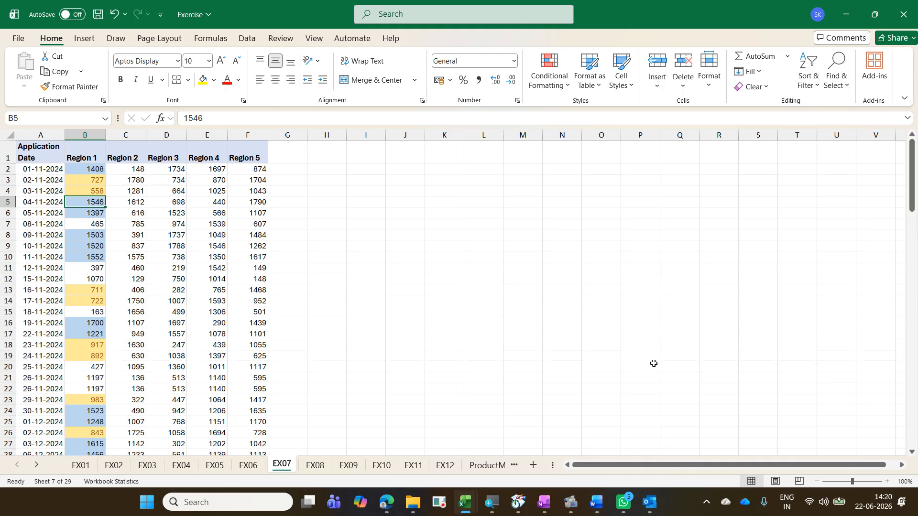
Step: Open the Conditional Formatting Rules Manager to review the Region 1 rules, then close it without changes
{"action": "left_click", "coordinate": [551, 76]}
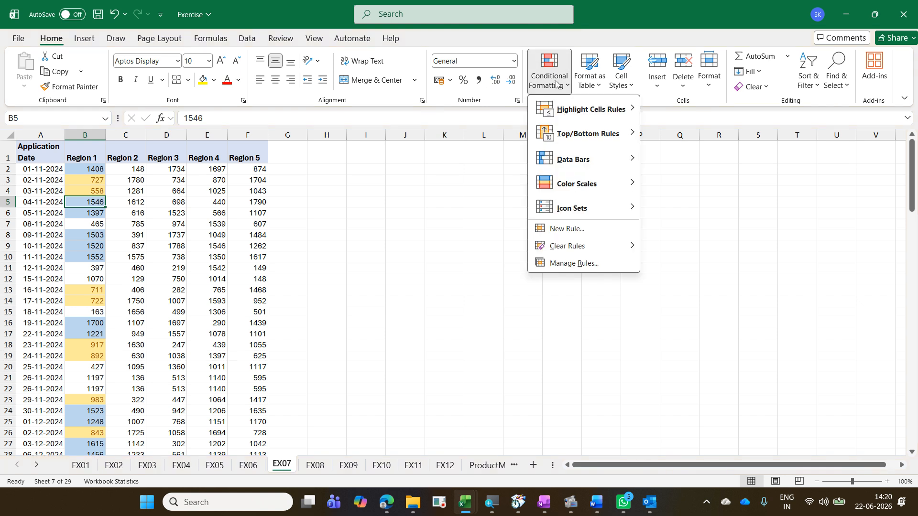
{"action": "mouse_move", "coordinate": [593, 244]}
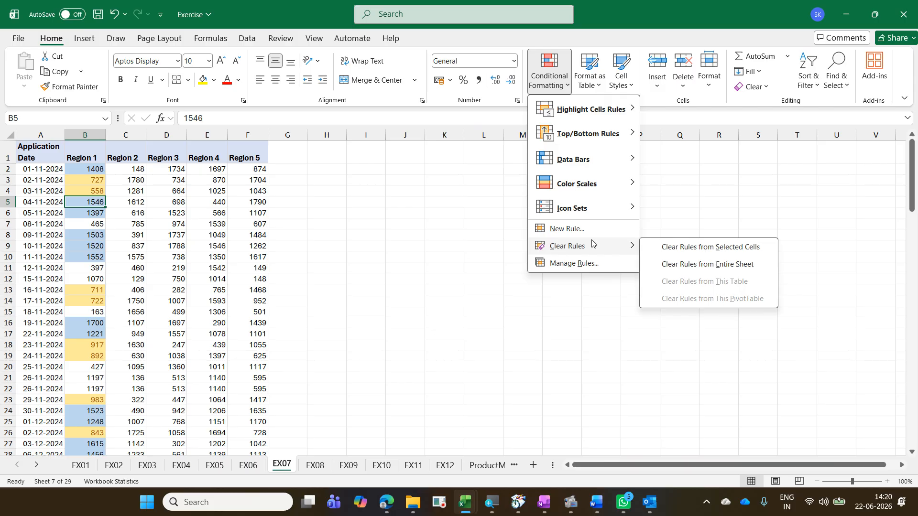
{"action": "left_click", "coordinate": [584, 263]}
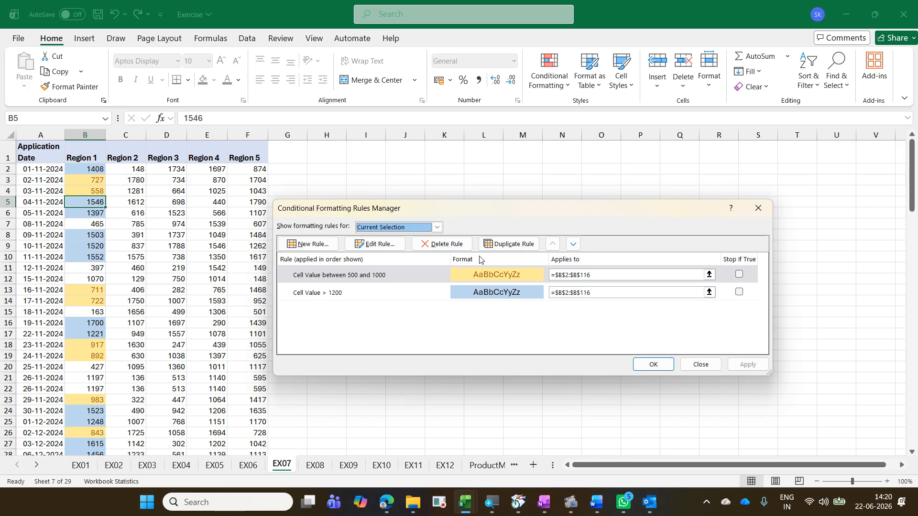
{"action": "left_click", "coordinate": [701, 365]}
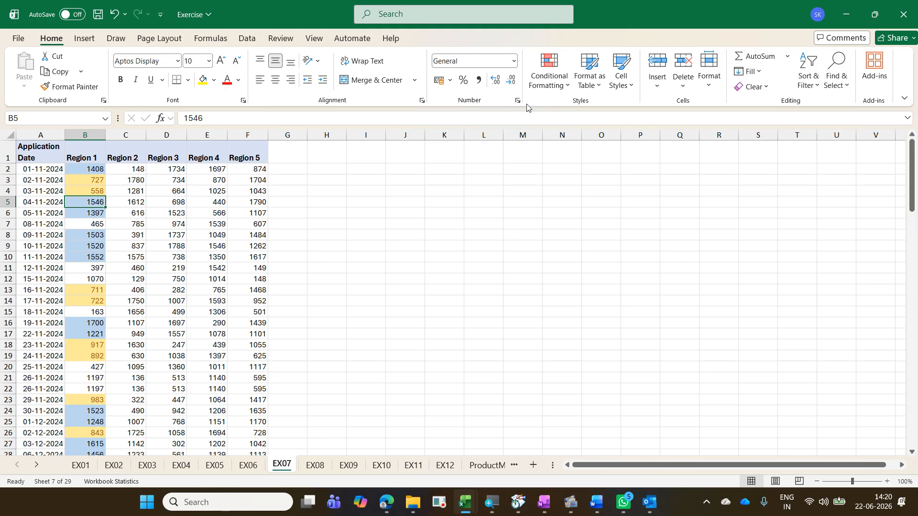
Step: Reopen the Rules Manager, select the greater-than-1200 rule to inspect it, and close the dialog
{"action": "left_click", "coordinate": [543, 85]}
{"action": "left_click", "coordinate": [597, 262]}
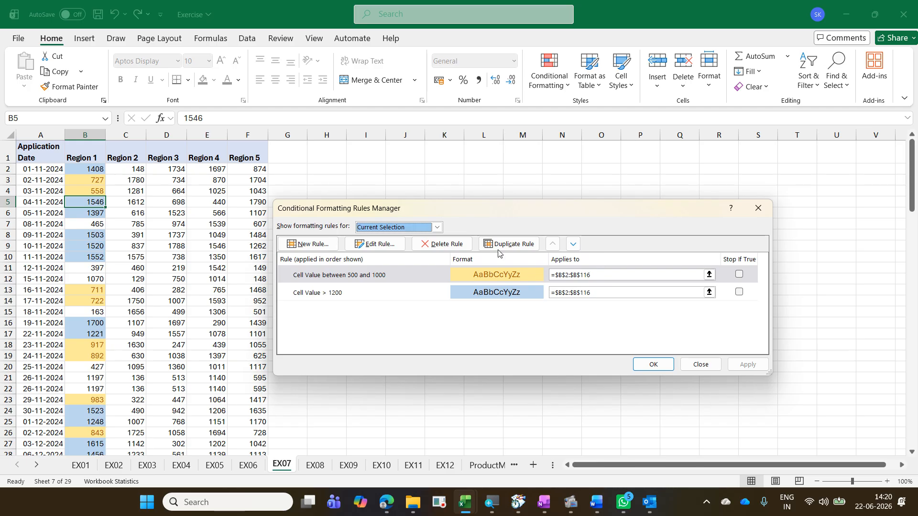
{"action": "left_click", "coordinate": [374, 292]}
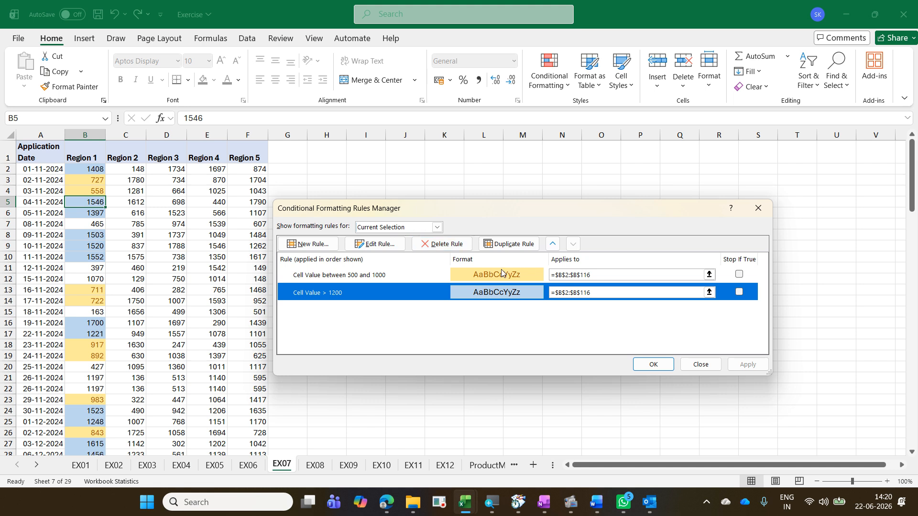
{"action": "left_click", "coordinate": [697, 363]}
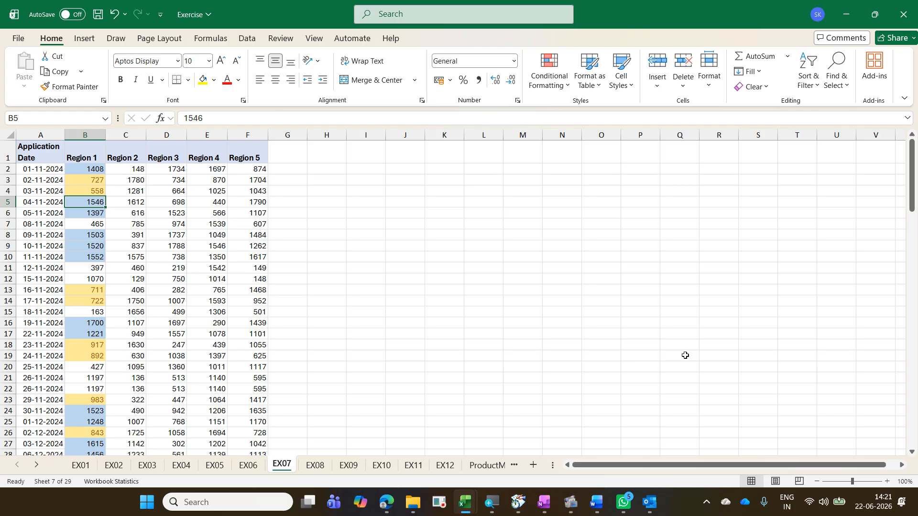
Step: Examine the repeated dates in rows 21 and 22 of the Application Date column
{"action": "left_click", "coordinate": [39, 187]}
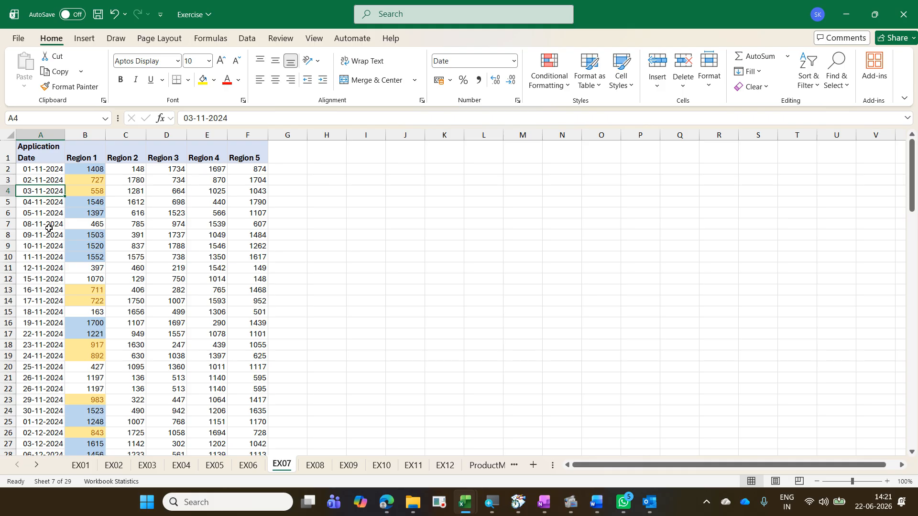
{"action": "scroll", "coordinate": [48, 228], "scroll_direction": "down", "scroll_amount": 1}
{"action": "scroll", "coordinate": [49, 228], "scroll_direction": "up", "scroll_amount": 1}
{"action": "mouse_move", "coordinate": [5, 372]}
{"action": "left_mouse_down"}
{"action": "mouse_move", "coordinate": [29, 390]}
{"action": "mouse_move", "coordinate": [278, 398]}
{"action": "left_mouse_up"}
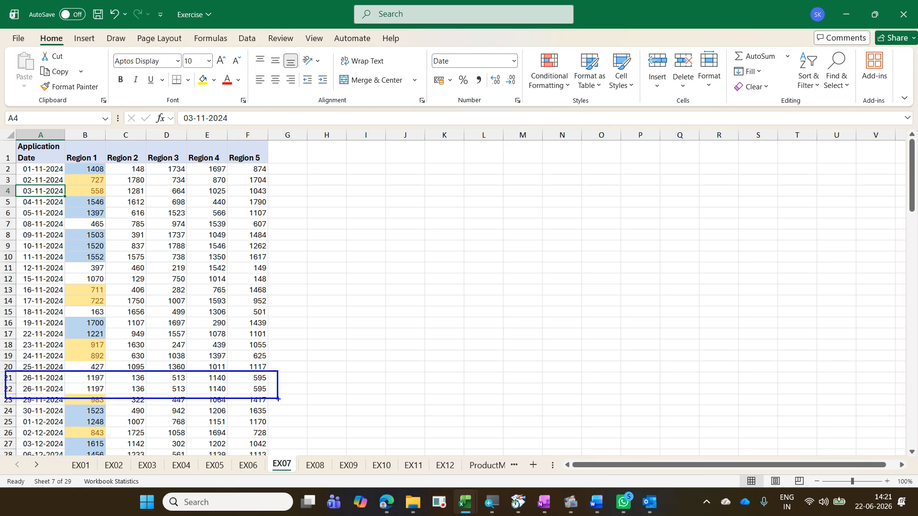
{"action": "mouse_move", "coordinate": [63, 379]}
{"action": "left_mouse_down"}
{"action": "mouse_move", "coordinate": [85, 357]}
{"action": "mouse_move", "coordinate": [89, 367]}
{"action": "left_mouse_up"}
{"action": "mouse_move", "coordinate": [25, 402]}
{"action": "left_mouse_down"}
{"action": "mouse_move", "coordinate": [65, 374]}
{"action": "mouse_move", "coordinate": [3, 367]}
{"action": "mouse_move", "coordinate": [38, 406]}
{"action": "left_mouse_up"}
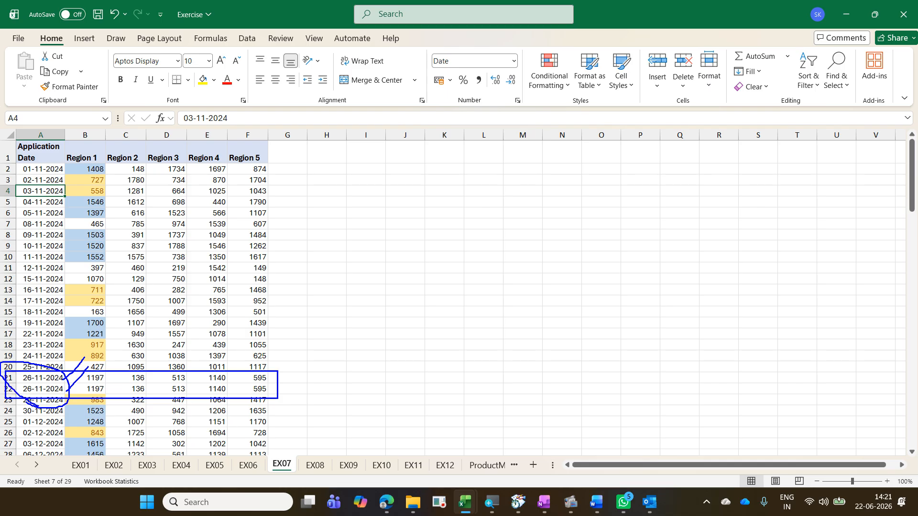
{"action": "left_click_drag", "start_coordinate": [68, 378], "coordinate": [51, 389]}
{"action": "key", "text": "Escape"}
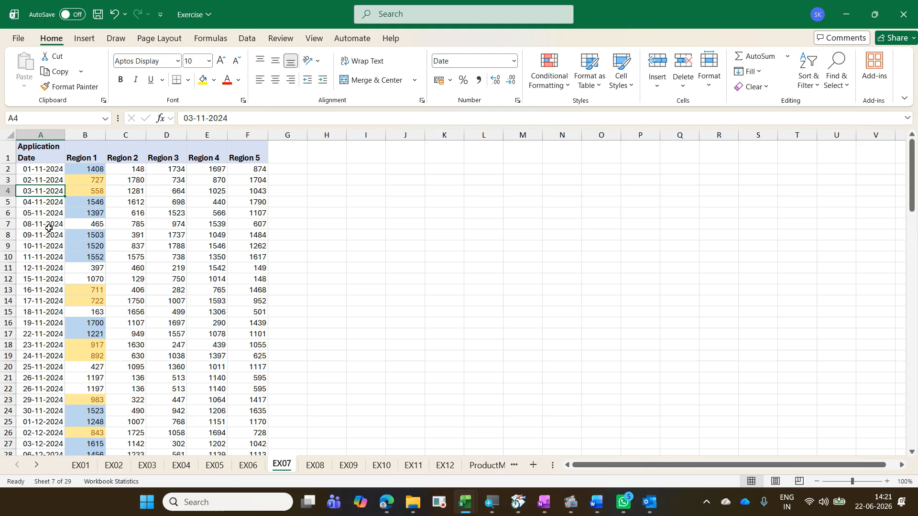
Step: Select the Application Date values A2:A116 and highlight Duplicate values with Light Red Fill with Dark Red Text
{"action": "left_click", "coordinate": [45, 170]}
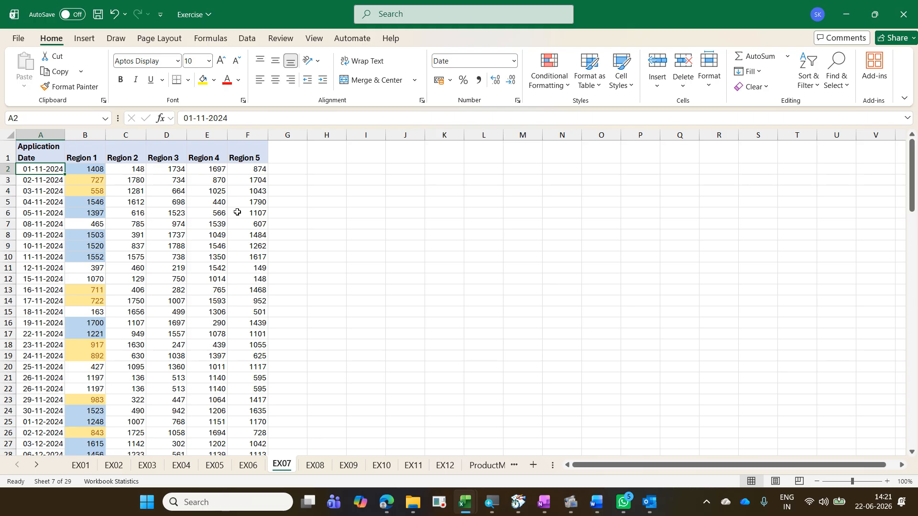
{"action": "key", "text": "ctrl+shift+Down"}
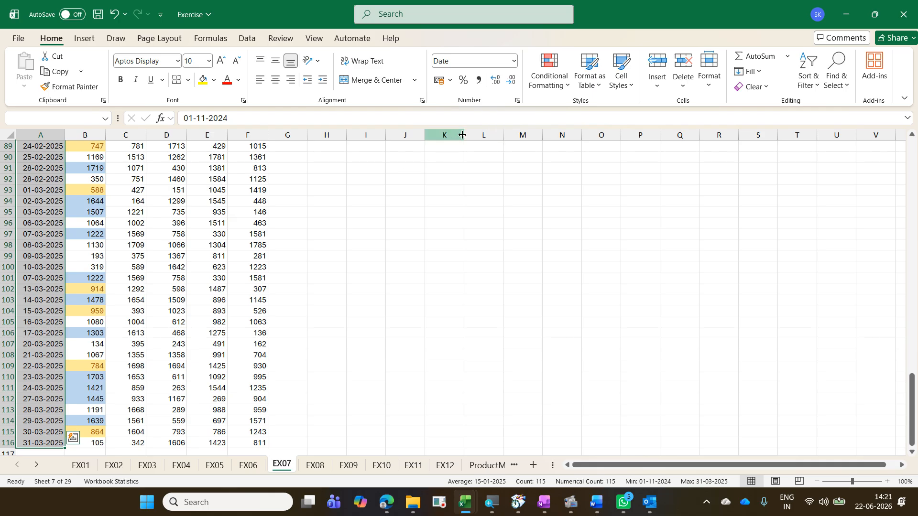
{"action": "left_click", "coordinate": [548, 84]}
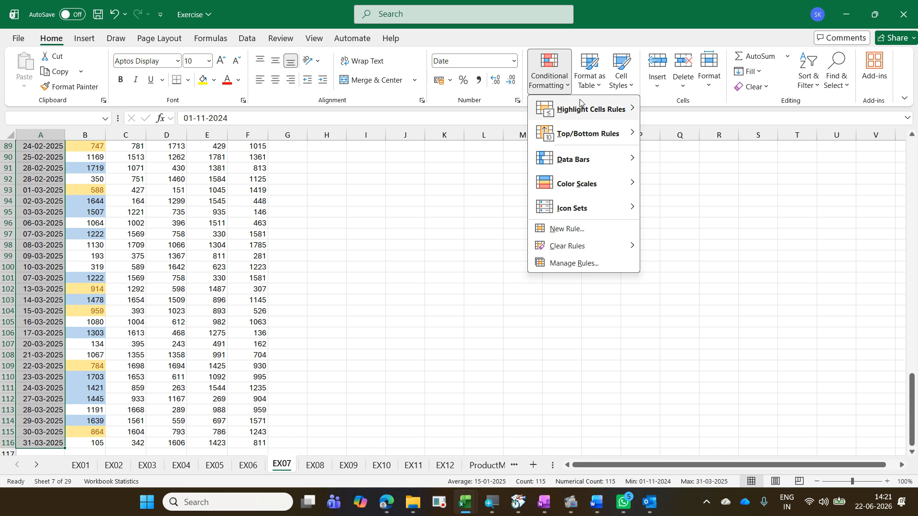
{"action": "mouse_move", "coordinate": [584, 106]}
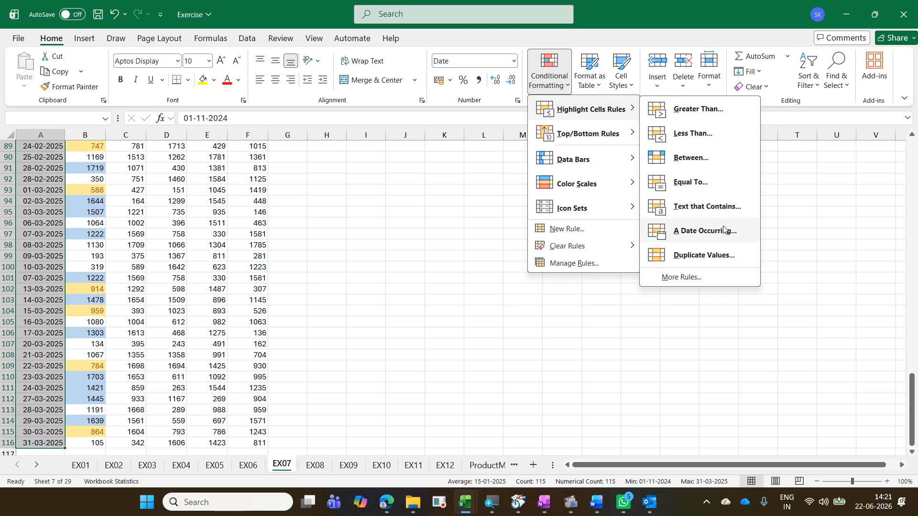
{"action": "left_click", "coordinate": [730, 259]}
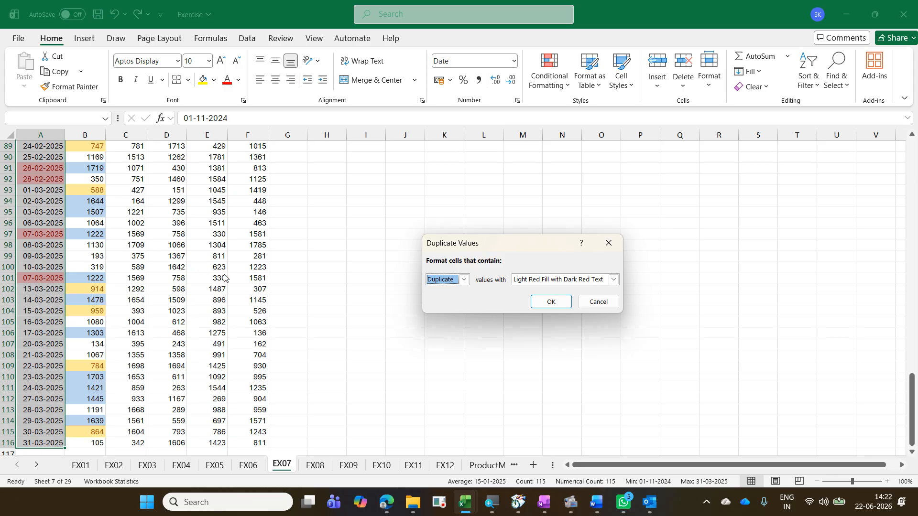
{"action": "left_click", "coordinate": [446, 284]}
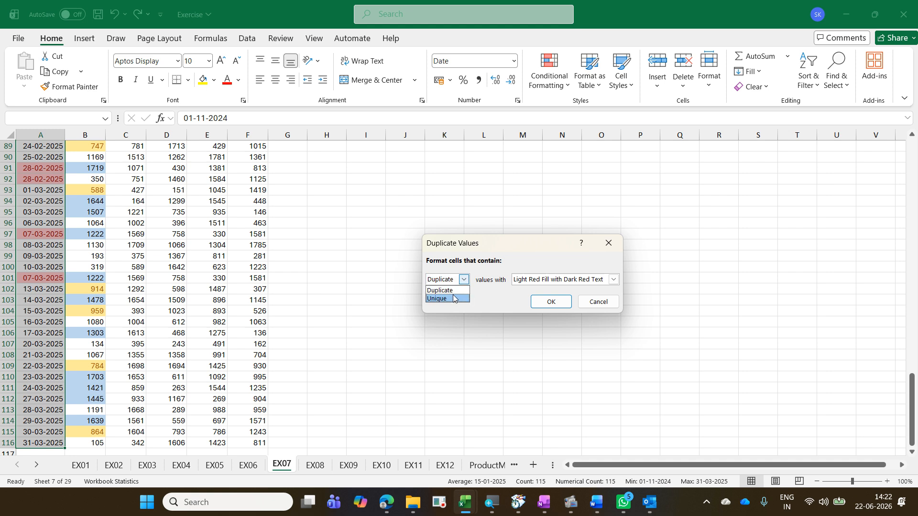
{"action": "left_click", "coordinate": [451, 291]}
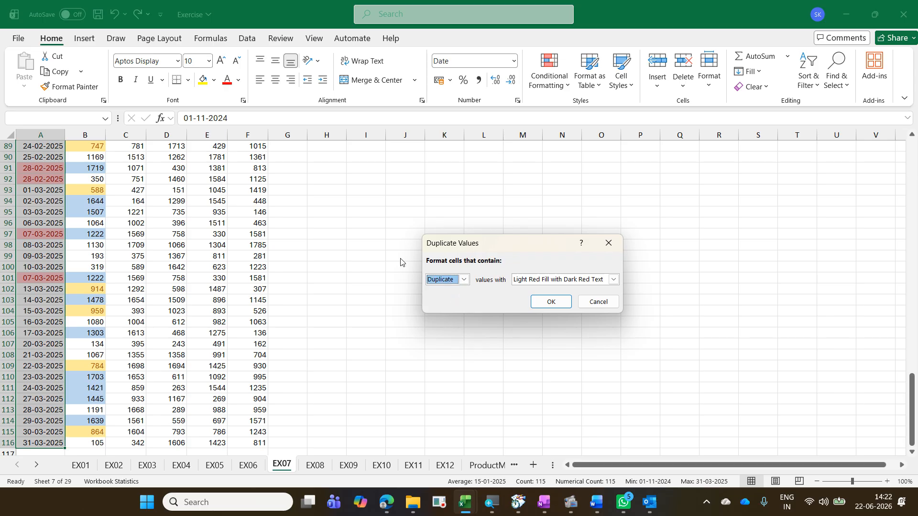
{"action": "left_click", "coordinate": [566, 305]}
Step: Scroll through the sheet to examine the highlighted duplicate dates in column A
{"action": "left_click", "coordinate": [197, 300]}
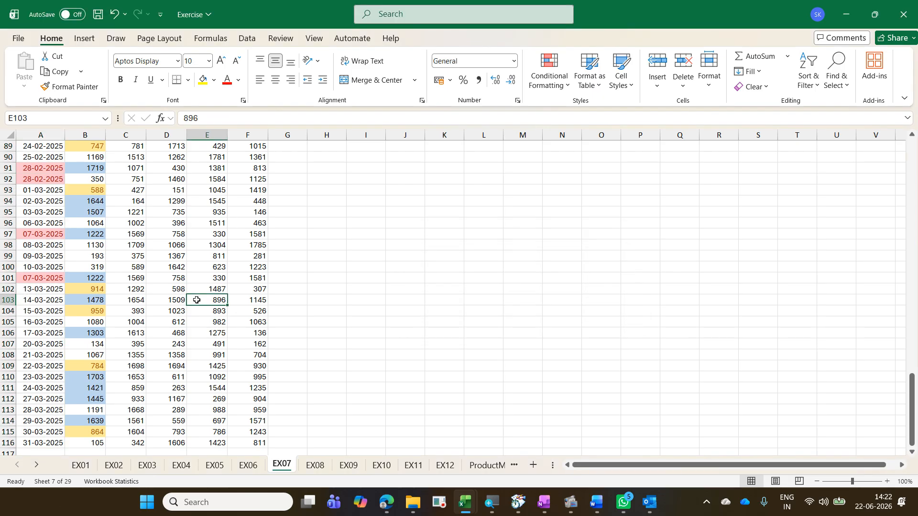
{"action": "scroll", "coordinate": [196, 300], "scroll_direction": "up", "scroll_amount": 1}
{"action": "scroll", "coordinate": [197, 300], "scroll_direction": "up", "scroll_amount": 2}
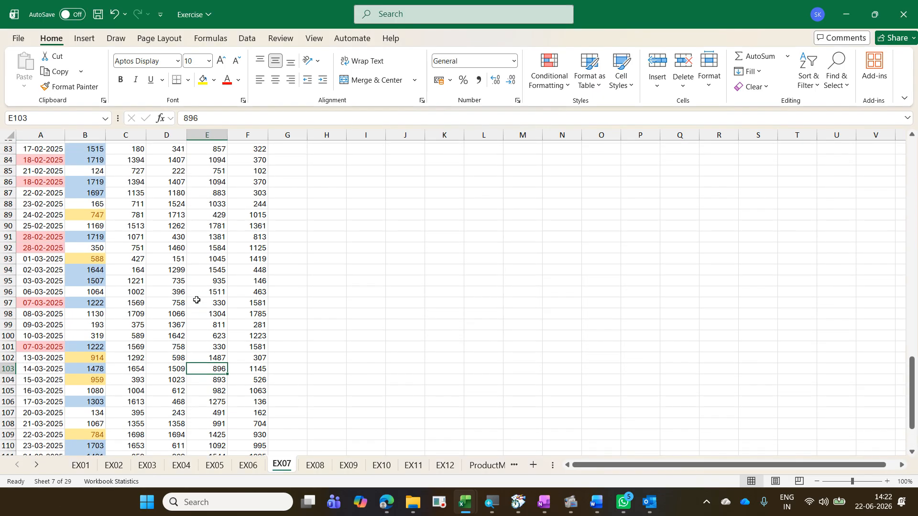
{"action": "scroll", "coordinate": [197, 300], "scroll_direction": "up", "scroll_amount": 3}
{"action": "scroll", "coordinate": [197, 301], "scroll_direction": "up", "scroll_amount": 9}
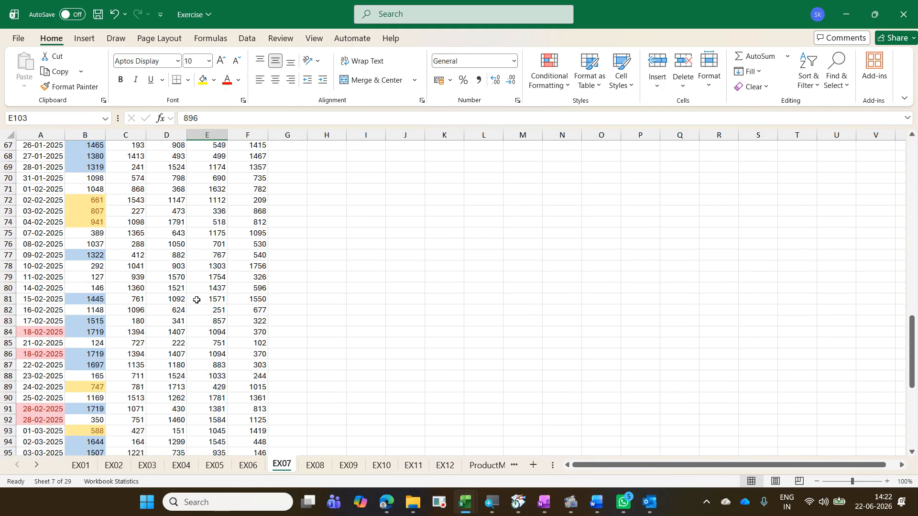
{"action": "scroll", "coordinate": [196, 300], "scroll_direction": "up", "scroll_amount": 7}
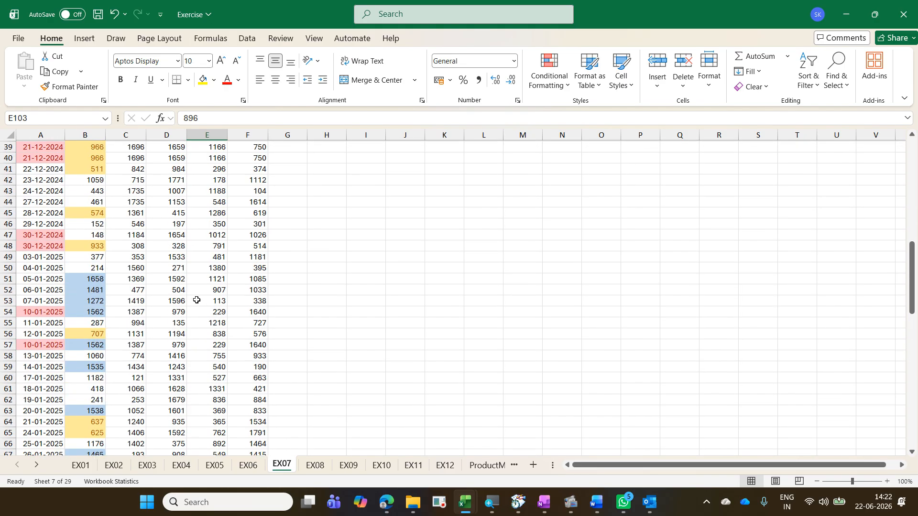
{"action": "scroll", "coordinate": [196, 300], "scroll_direction": "down", "scroll_amount": 2}
{"action": "scroll", "coordinate": [197, 300], "scroll_direction": "up", "scroll_amount": 8}
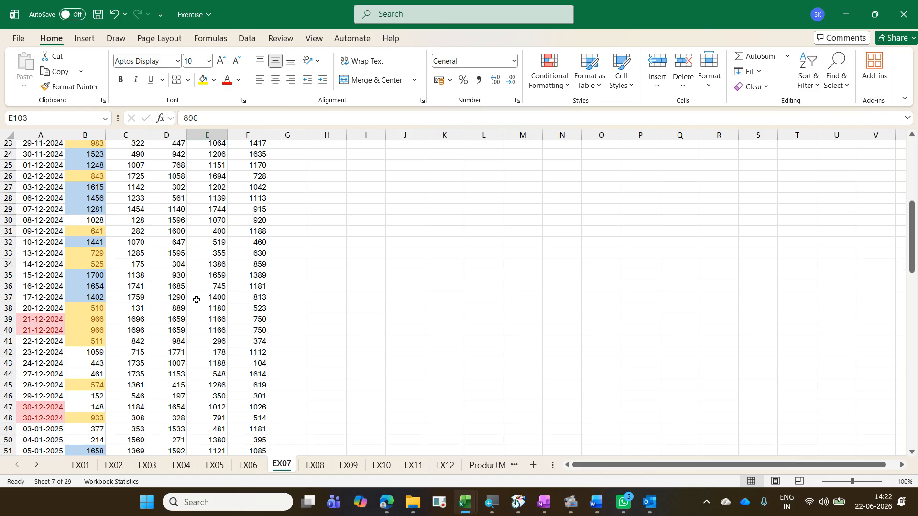
{"action": "scroll", "coordinate": [197, 300], "scroll_direction": "up", "scroll_amount": 2}
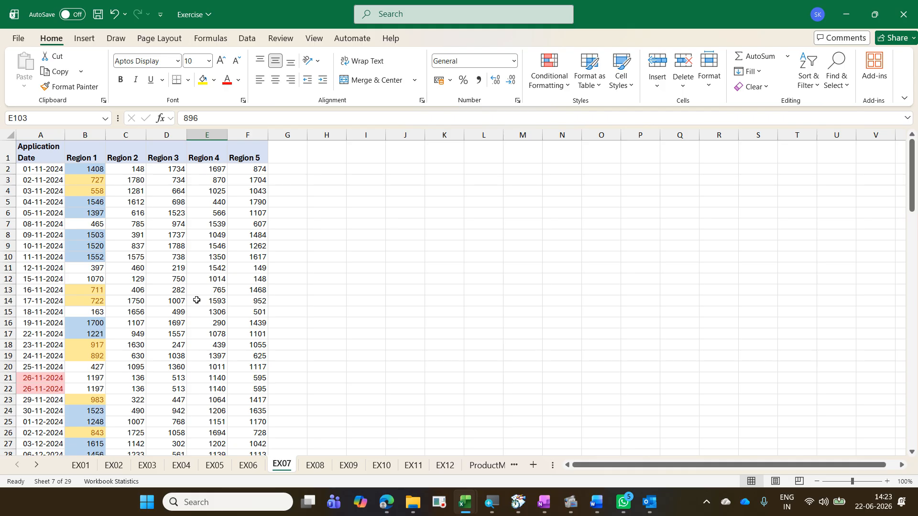
{"action": "left_click", "coordinate": [197, 300]}
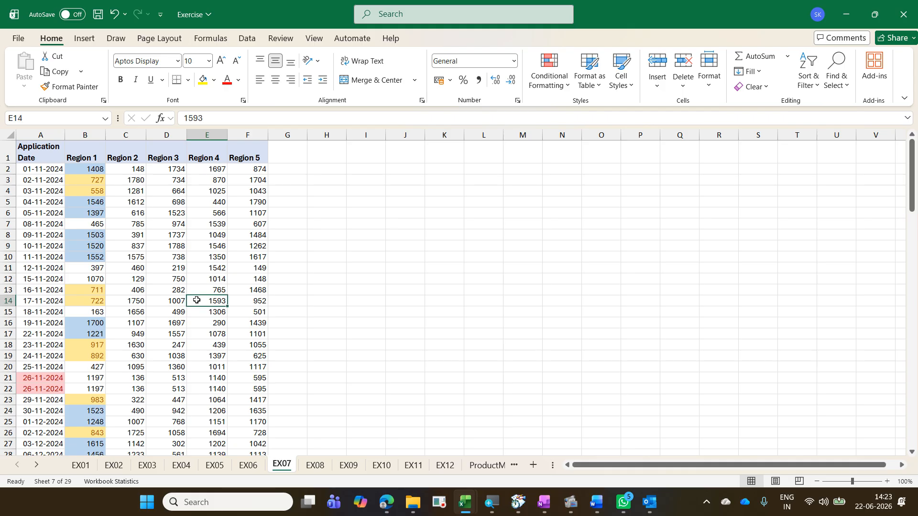
Step: Select the whole data region and jump between the table's edges using keyboard navigation
{"action": "key", "text": "ctrl+a"}
{"action": "key", "text": "ctrl+a"}
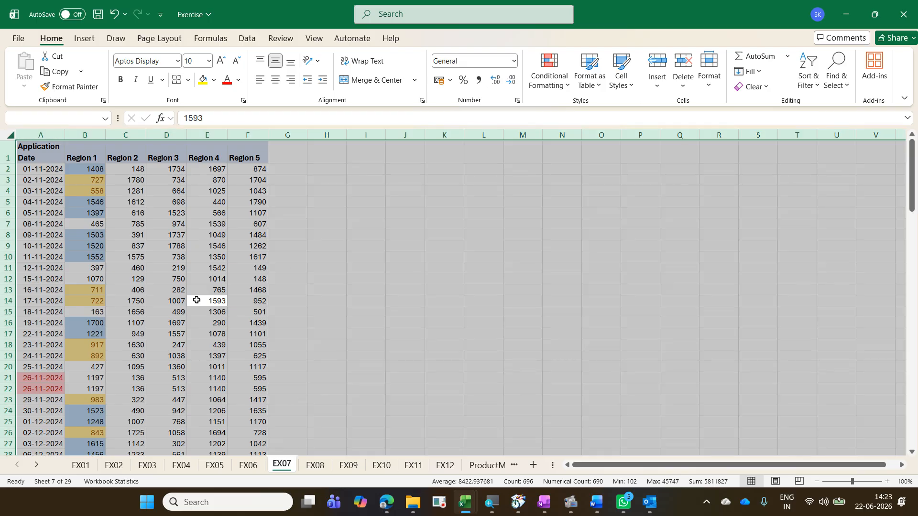
{"action": "key", "text": "Left"}
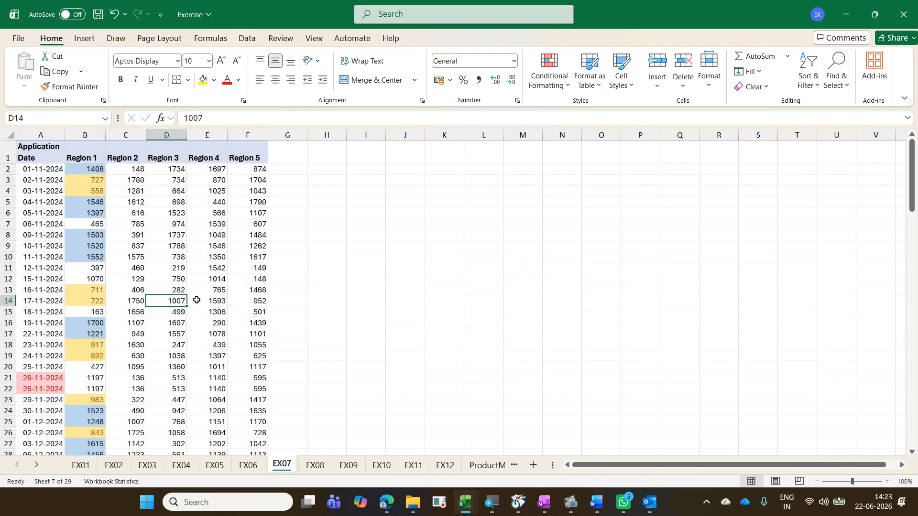
{"action": "key", "text": "ctrl+a"}
{"action": "key", "text": "ctrl+a"}
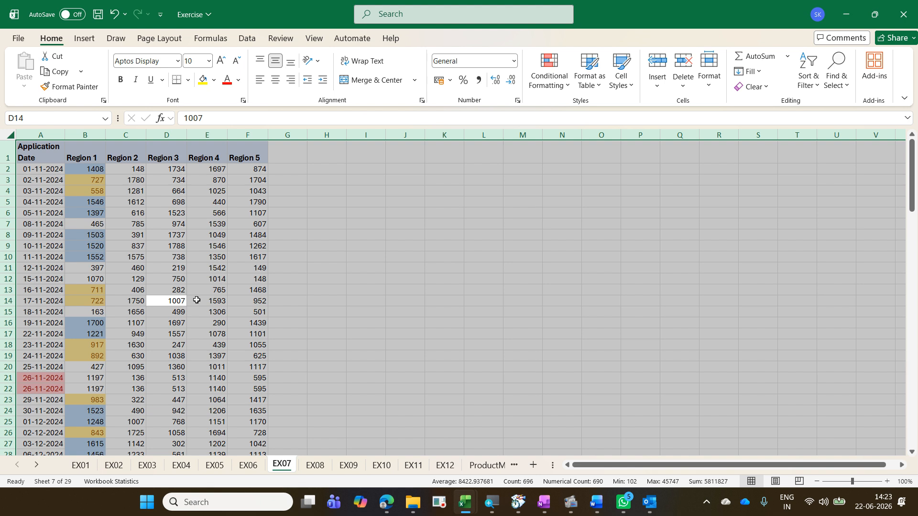
{"action": "key", "text": "ctrl+Up"}
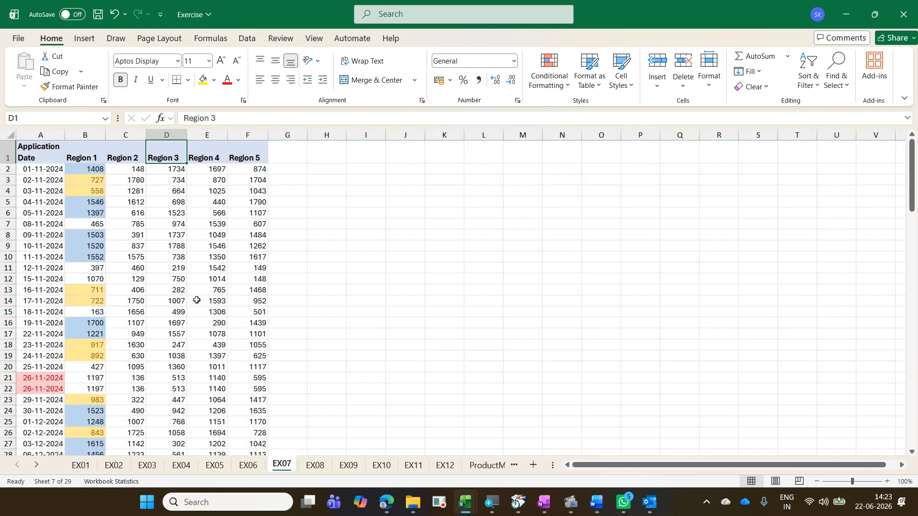
{"action": "key", "text": "Left"}
{"action": "key", "text": "Left"}
{"action": "key", "text": "Left"}
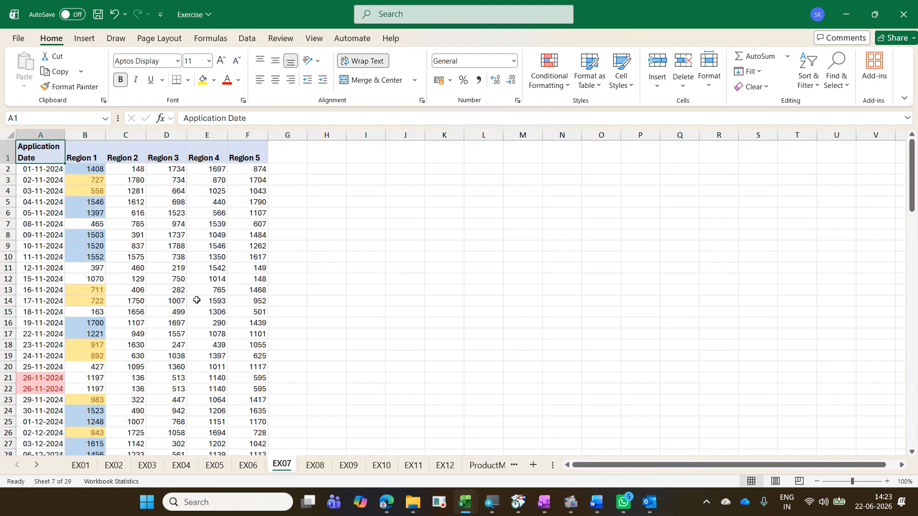
{"action": "key", "text": "ctrl+shift+Down"}
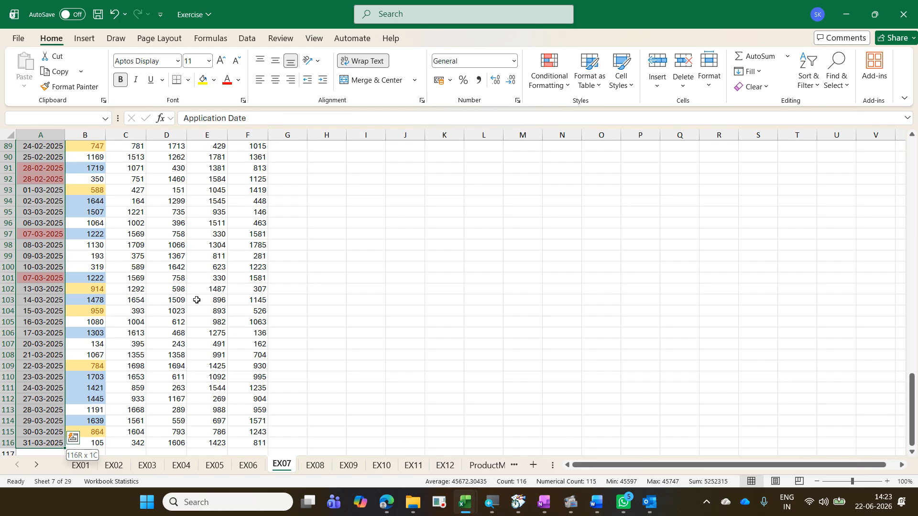
{"action": "key", "text": "ctrl+shift+Right"}
{"action": "key", "text": "ctrl+Home"}
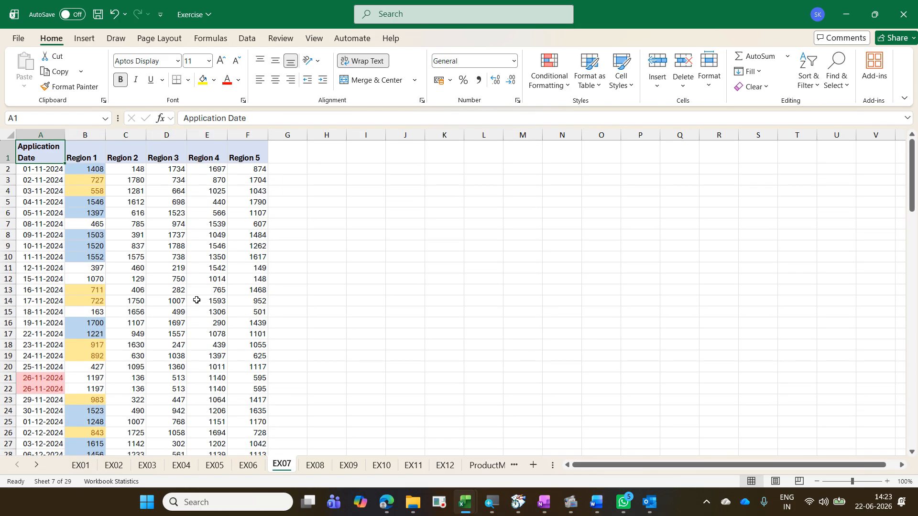
Step: Clear the date in cell A11
{"action": "key", "text": "Down"}
{"action": "key", "text": "Up"}
{"action": "key", "text": "Down"}
{"action": "key", "text": "Down"}
{"action": "key", "text": "Down"}
{"action": "key", "text": "Down"}
{"action": "key", "text": "Down"}
{"action": "key", "text": "Down"}
{"action": "key", "text": "Down"}
{"action": "key", "text": "Down"}
{"action": "key", "text": "Down"}
{"action": "key", "text": "Down"}
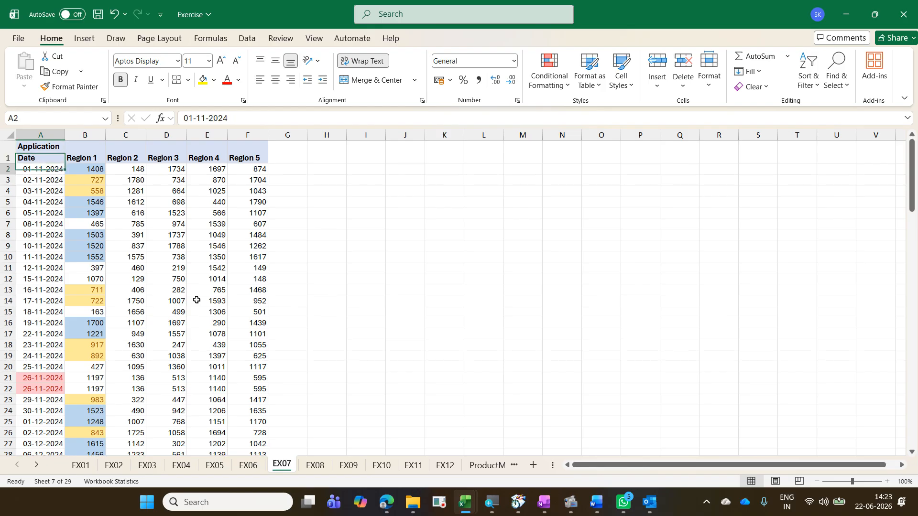
{"action": "key", "text": "Delete"}
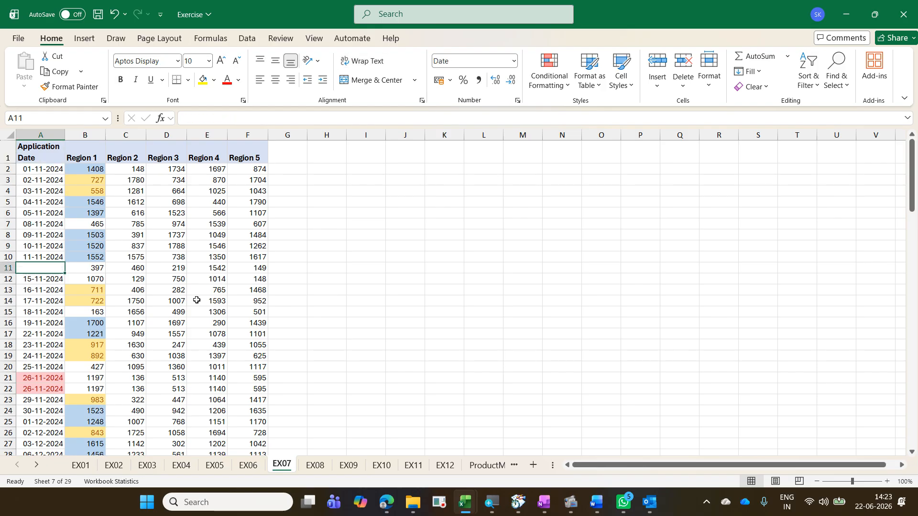
Step: Select column A from the header down to the last filled cell before the blank
{"action": "key", "text": "ctrl+Up"}
{"action": "key", "text": "ctrl+Up"}
{"action": "key", "text": "ctrl+shift+Down"}
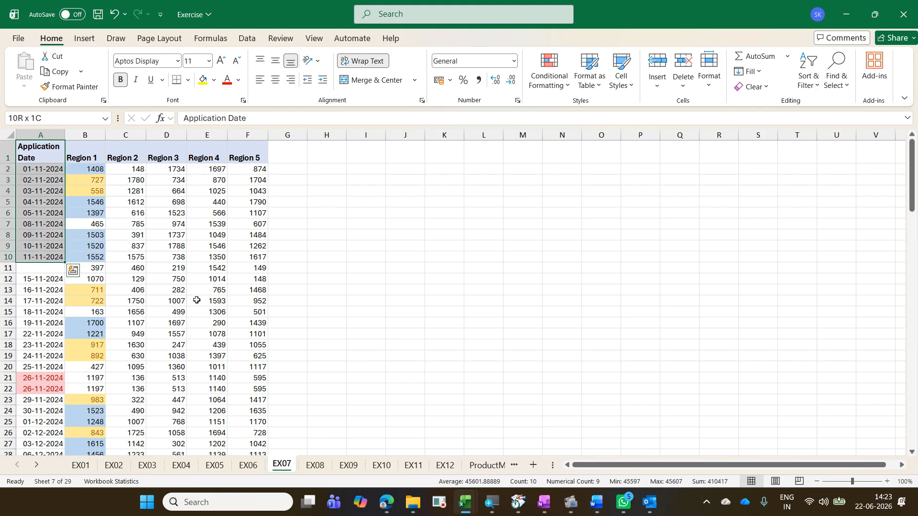
Step: Undo the clearing of the date in cell A11
{"action": "key", "text": "ctrl+z"}
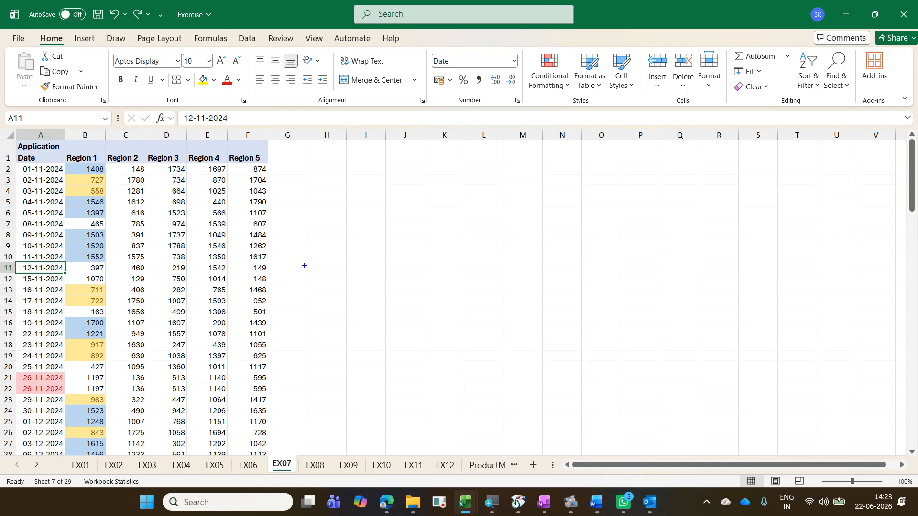
{"action": "type", "text": "tCtrl *"}
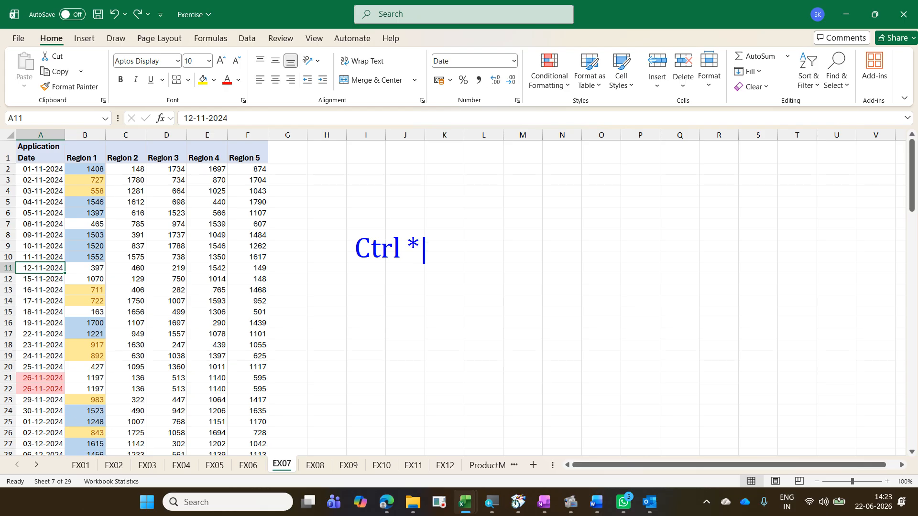
{"action": "key", "text": "Return"}
{"action": "type", "text": "Ctrl Sh"}
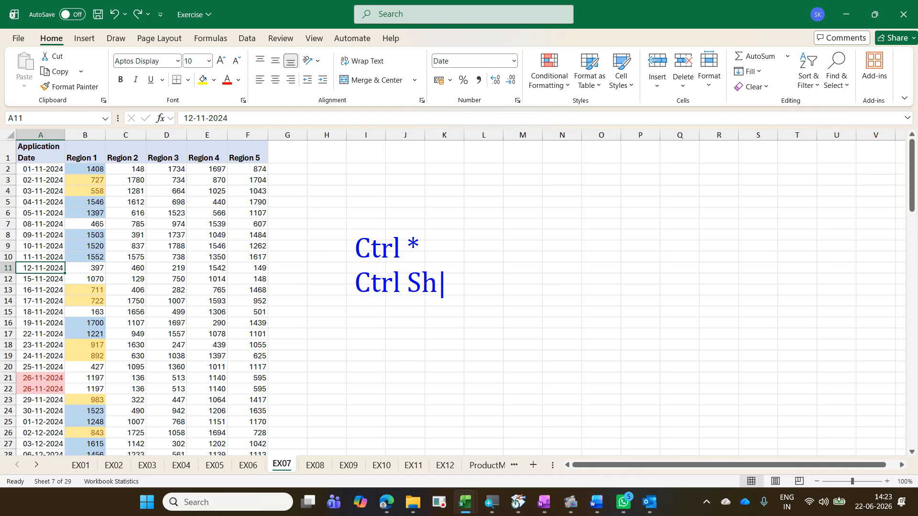
{"action": "type", "text": "ift 8"}
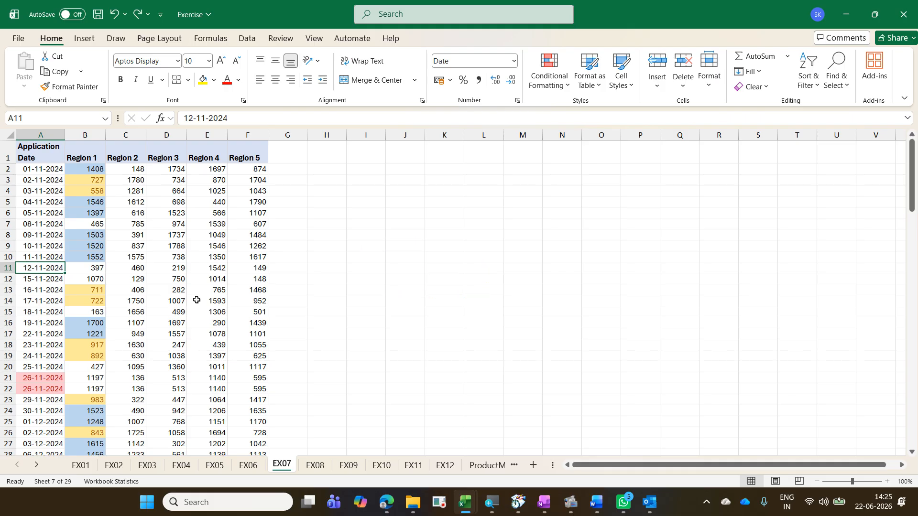
Step: Select the entire current data region around the active cell, then deselect it
{"action": "key", "text": "ctrl+shift+8"}
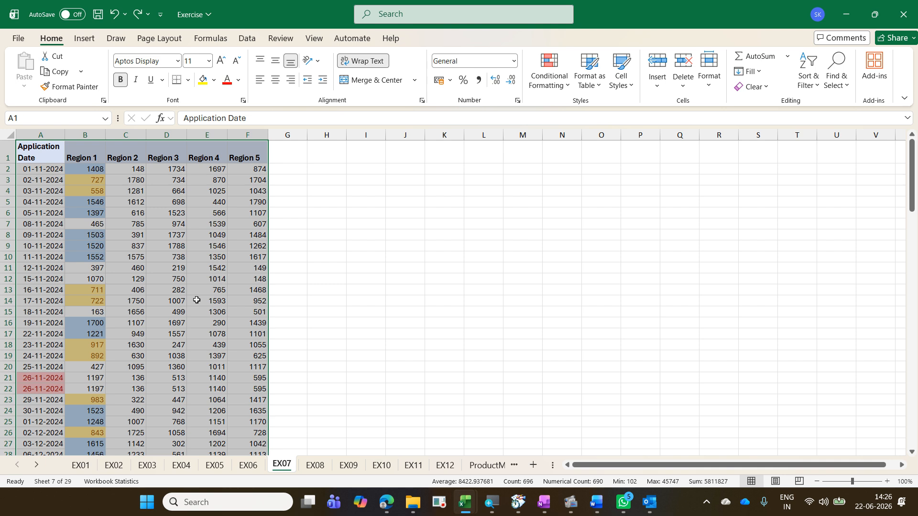
{"action": "left_click", "coordinate": [196, 300]}
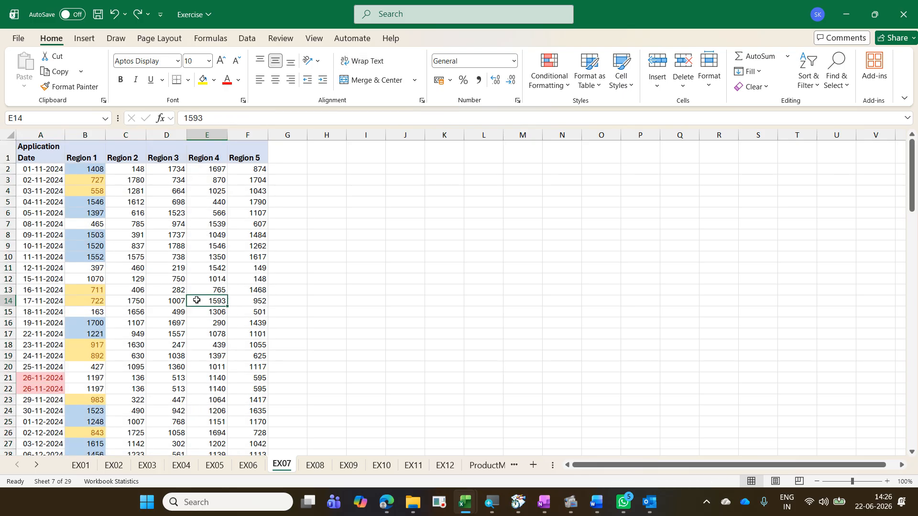
Step: Remove duplicate rows from the data table, comparing all columns with headers included
{"action": "left_click", "coordinate": [246, 40]}
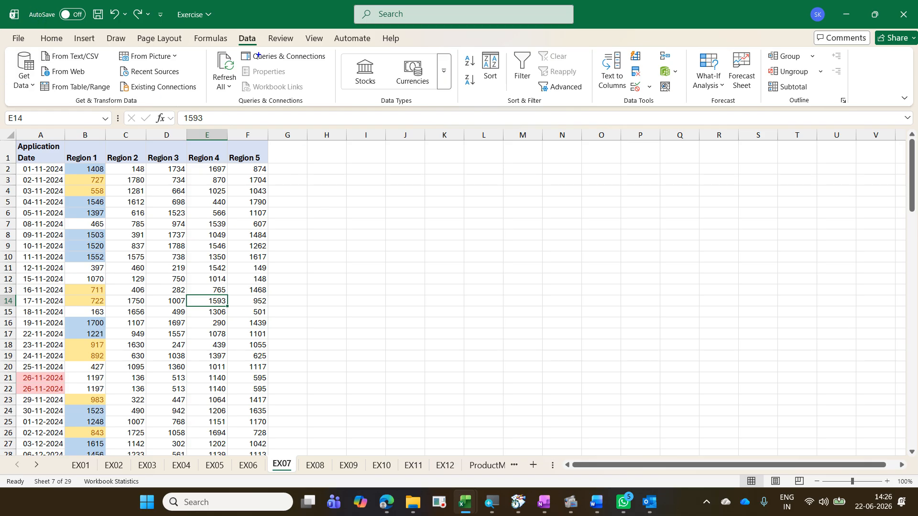
{"action": "left_click_drag", "start_coordinate": [231, 31], "coordinate": [259, 47]}
{"action": "mouse_move", "coordinate": [624, 65]}
{"action": "left_mouse_down"}
{"action": "mouse_move", "coordinate": [648, 82]}
{"action": "mouse_move", "coordinate": [260, 30]}
{"action": "left_mouse_up"}
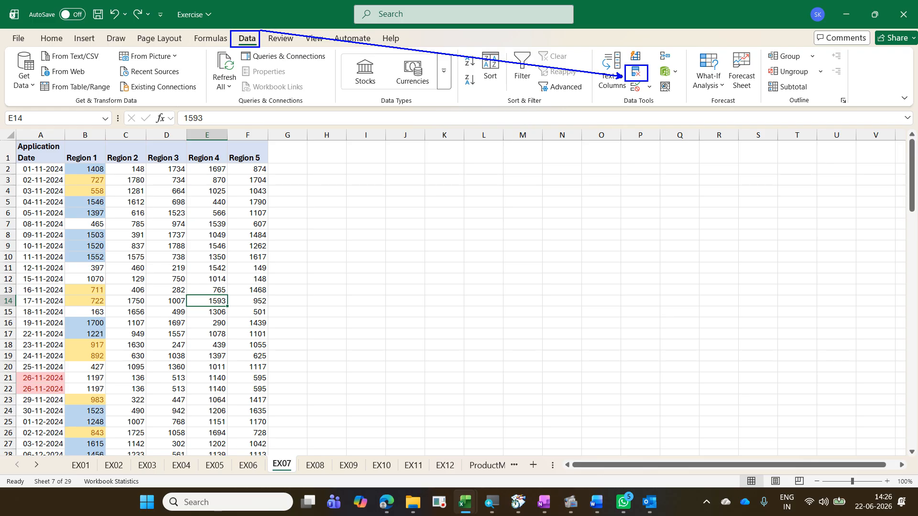
{"action": "key", "text": "alt"}
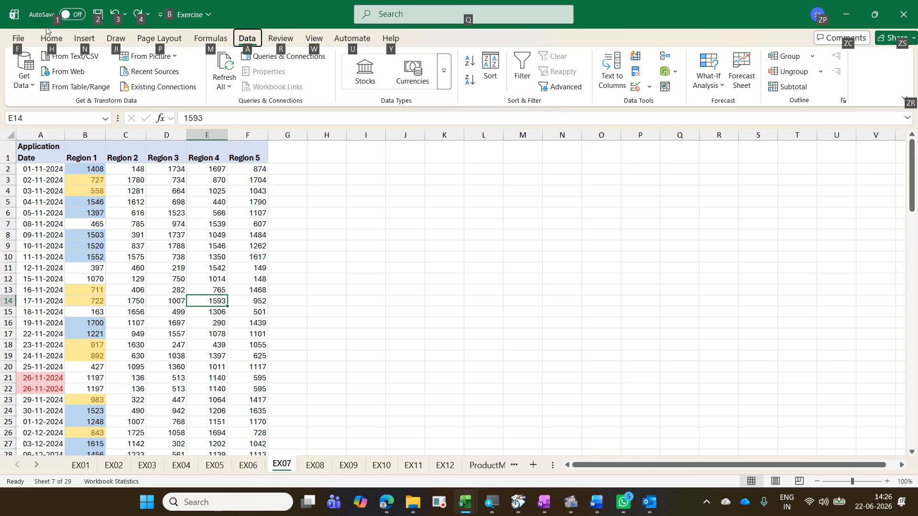
{"action": "key", "text": "a"}
{"action": "key", "text": "m"}
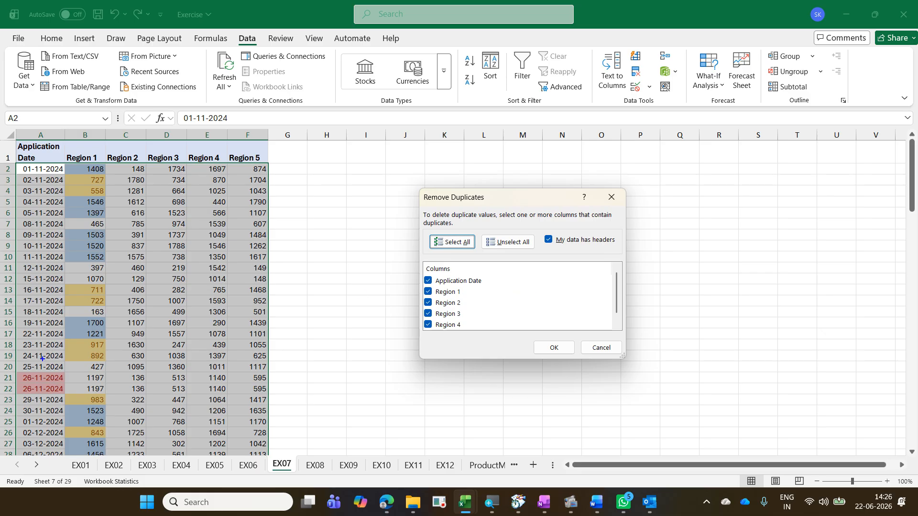
{"action": "mouse_move", "coordinate": [15, 367]}
{"action": "left_mouse_down"}
{"action": "mouse_move", "coordinate": [29, 391]}
{"action": "mouse_move", "coordinate": [65, 398]}
{"action": "left_mouse_up"}
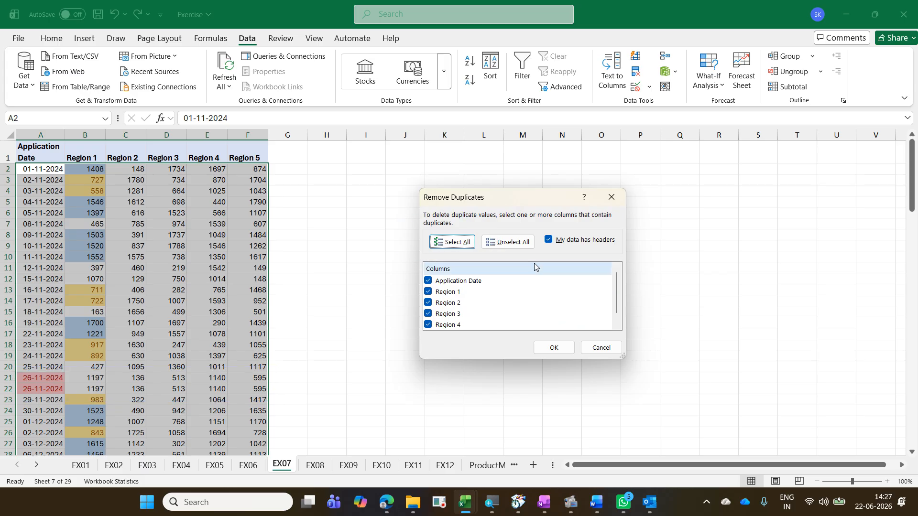
{"action": "left_click", "coordinate": [510, 242]}
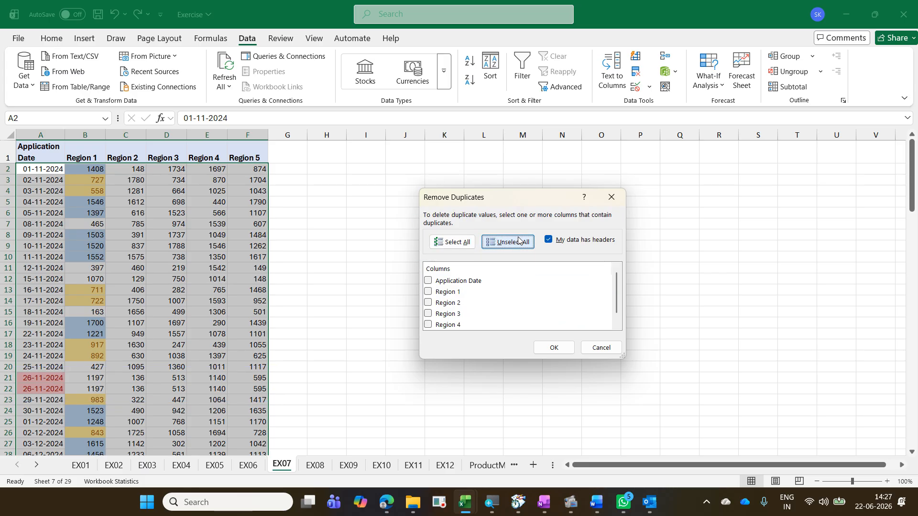
{"action": "left_click", "coordinate": [463, 281]}
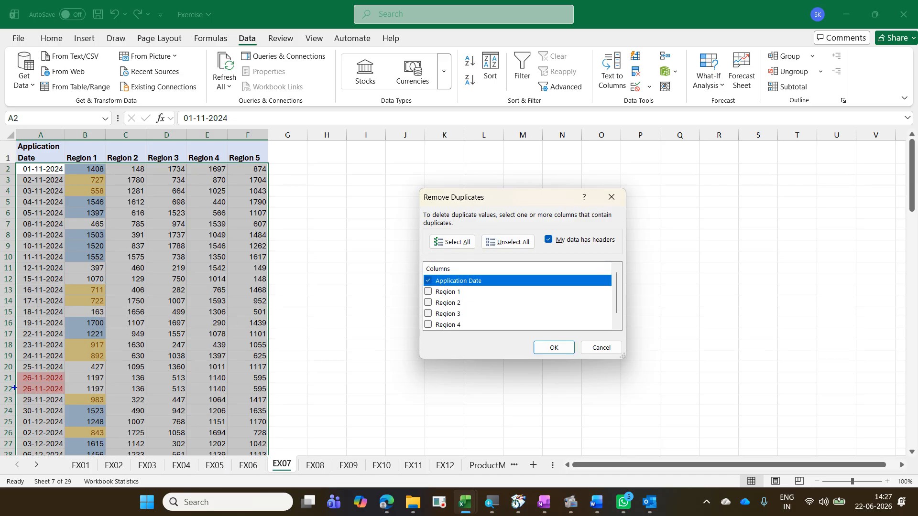
{"action": "mouse_move", "coordinate": [16, 373]}
{"action": "left_mouse_down"}
{"action": "mouse_move", "coordinate": [59, 402]}
{"action": "mouse_move", "coordinate": [92, 330]}
{"action": "left_mouse_up"}
{"action": "mouse_move", "coordinate": [53, 370]}
{"action": "left_mouse_down"}
{"action": "mouse_move", "coordinate": [102, 396]}
{"action": "mouse_move", "coordinate": [76, 397]}
{"action": "mouse_move", "coordinate": [112, 390]}
{"action": "left_mouse_up"}
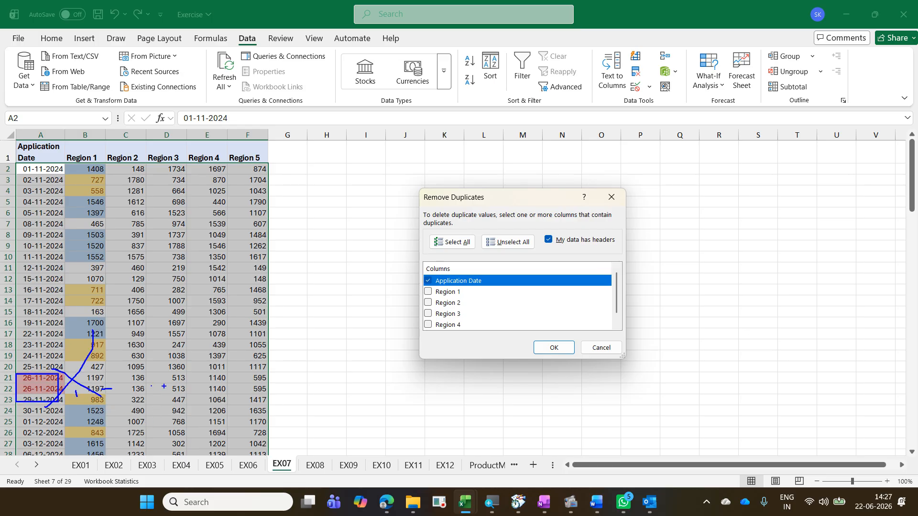
{"action": "left_click", "coordinate": [292, 389]}
{"action": "mouse_move", "coordinate": [447, 287]}
{"action": "left_mouse_down"}
{"action": "mouse_move", "coordinate": [441, 267]}
{"action": "mouse_move", "coordinate": [456, 303]}
{"action": "left_mouse_up"}
{"action": "key", "text": "Escape"}
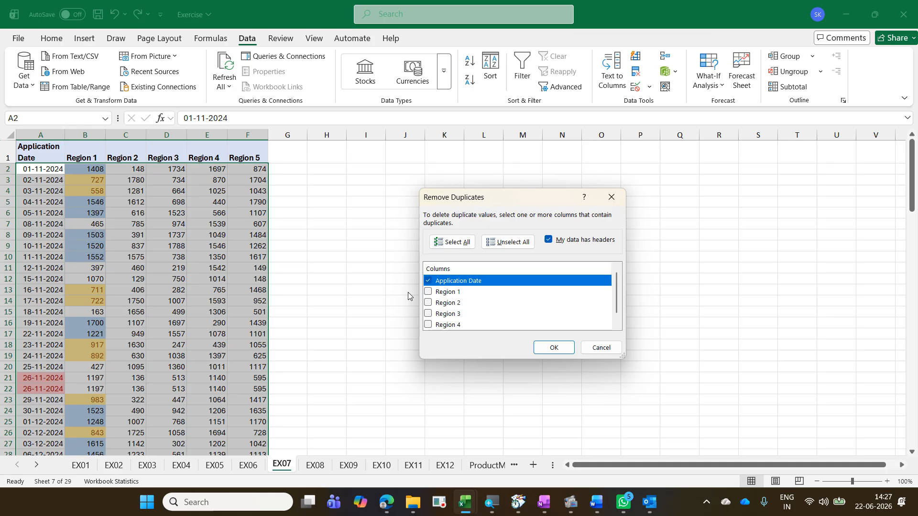
{"action": "left_click", "coordinate": [463, 243]}
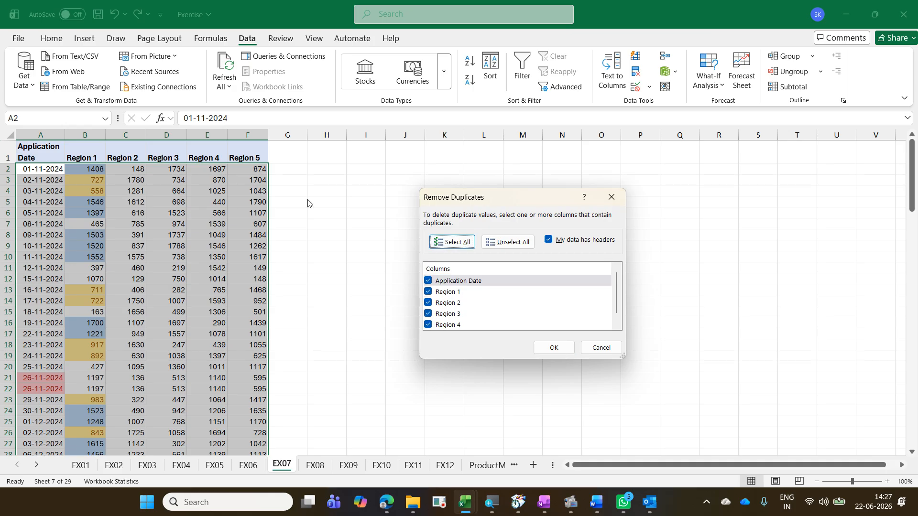
{"action": "left_click", "coordinate": [554, 348]}
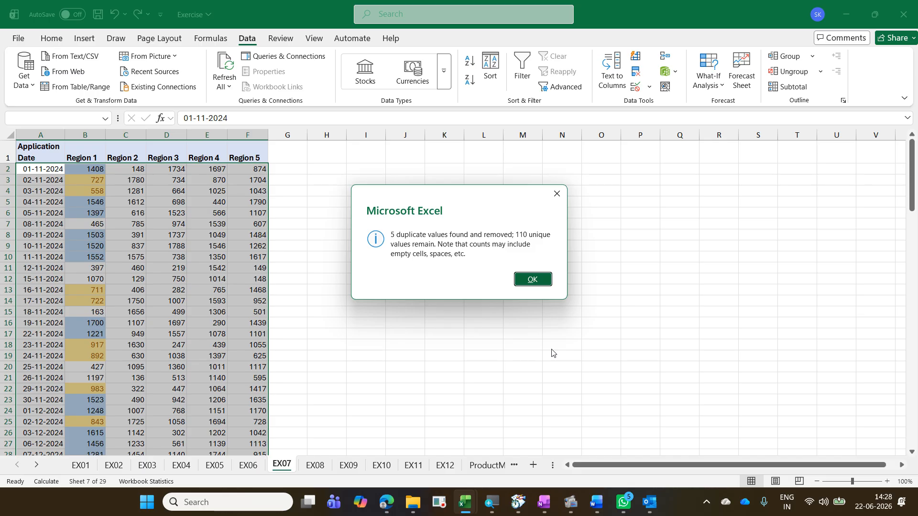
{"action": "left_click", "coordinate": [533, 279]}
Step: Scroll through the table to check the remaining highlighted duplicate dates
{"action": "left_click", "coordinate": [207, 300]}
{"action": "scroll", "coordinate": [190, 335], "scroll_direction": "down", "scroll_amount": 8}
{"action": "scroll", "coordinate": [190, 335], "scroll_direction": "down", "scroll_amount": 4}
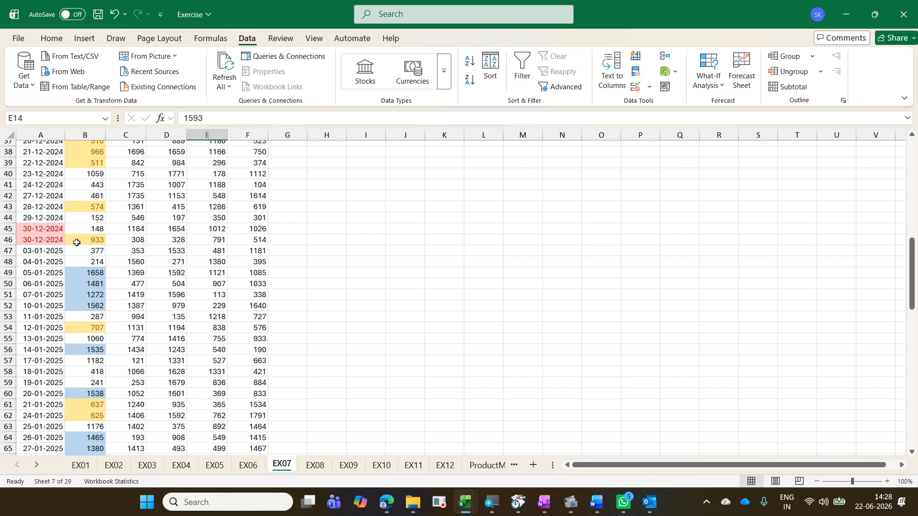
{"action": "scroll", "coordinate": [58, 235], "scroll_direction": "down", "scroll_amount": 7}
{"action": "scroll", "coordinate": [110, 340], "scroll_direction": "down", "scroll_amount": 10}
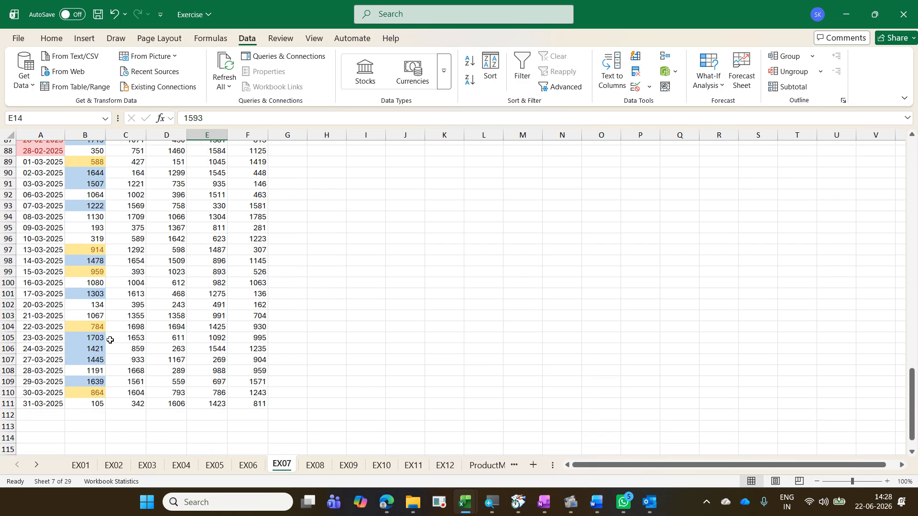
{"action": "scroll", "coordinate": [110, 340], "scroll_direction": "up", "scroll_amount": 14}
{"action": "scroll", "coordinate": [110, 340], "scroll_direction": "up", "scroll_amount": 3}
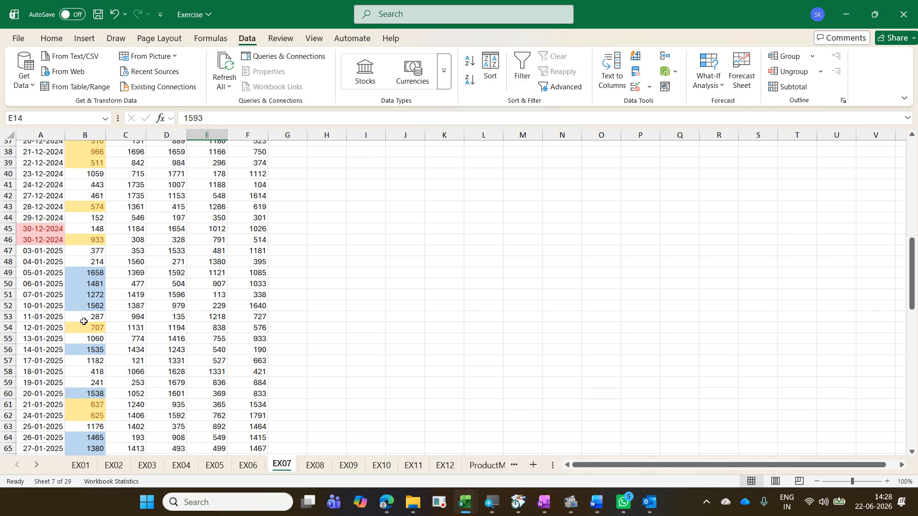
{"action": "left_click_drag", "start_coordinate": [51, 226], "coordinate": [245, 239]}
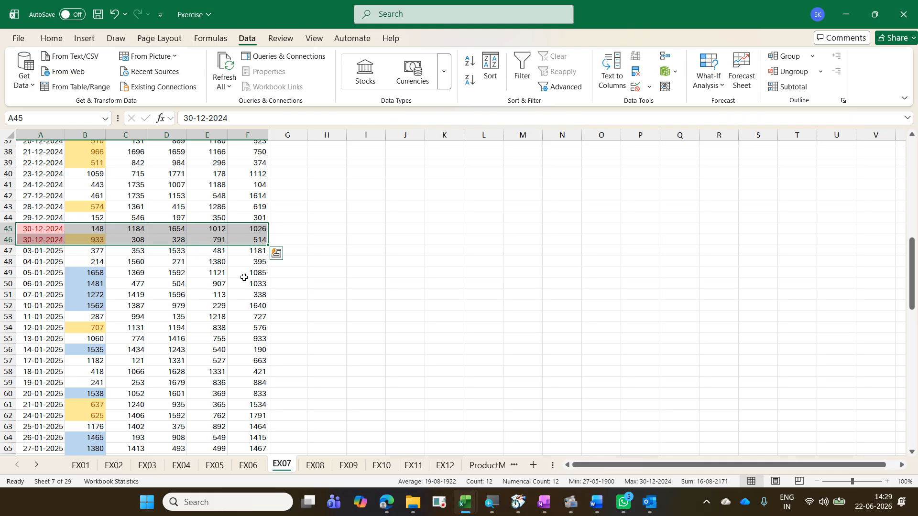
{"action": "key", "text": "Escape"}
{"action": "key", "text": "Up"}
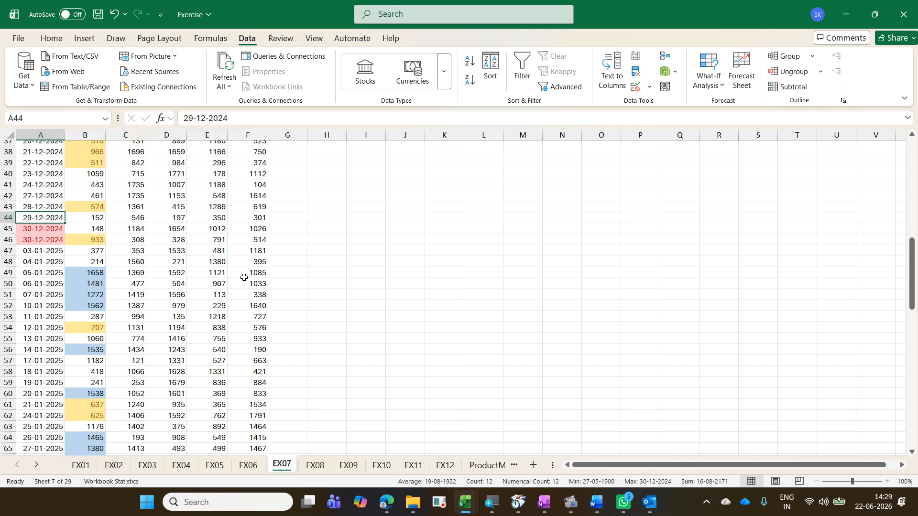
Step: Highlight the top 3 values of Region 2 (C2 to C111) with Green Fill with Dark Green Text
{"action": "key", "text": "ctrl+Home"}
{"action": "key", "text": "Down"}
{"action": "key", "text": "Down"}
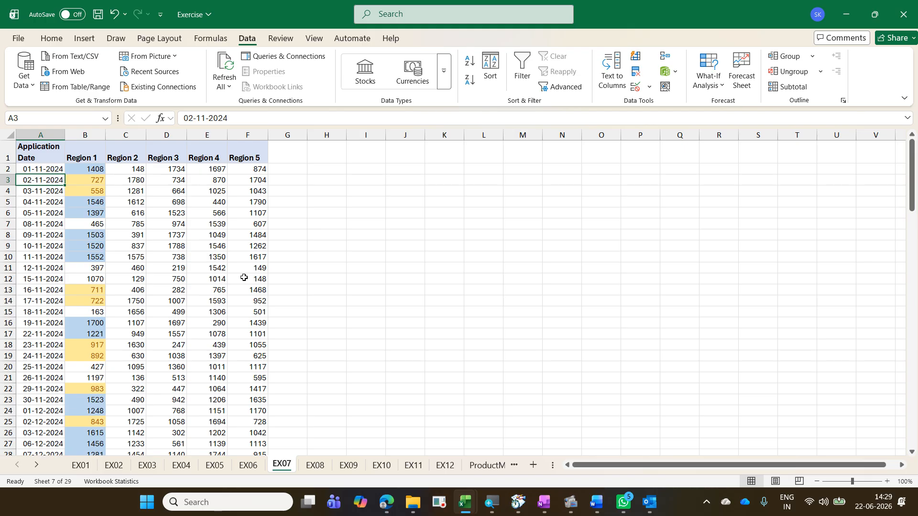
{"action": "key", "text": "Right"}
{"action": "key", "text": "Right"}
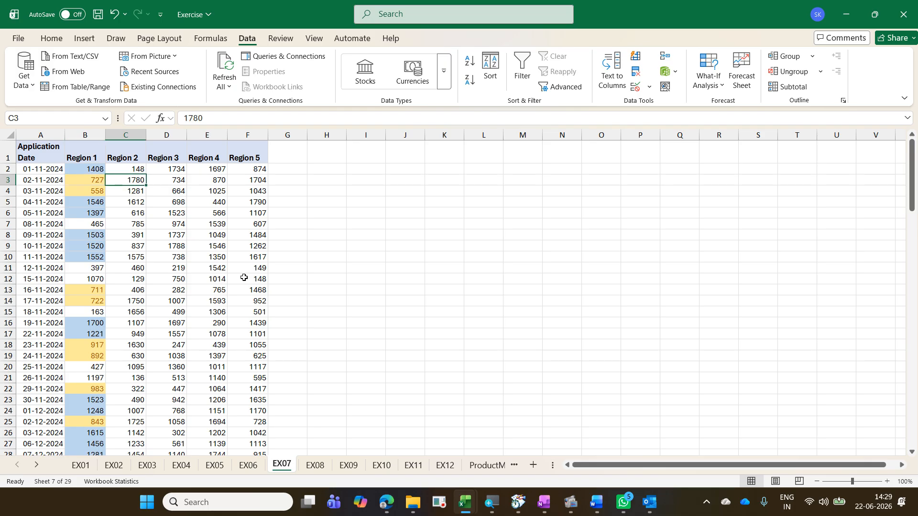
{"action": "key", "text": "Up"}
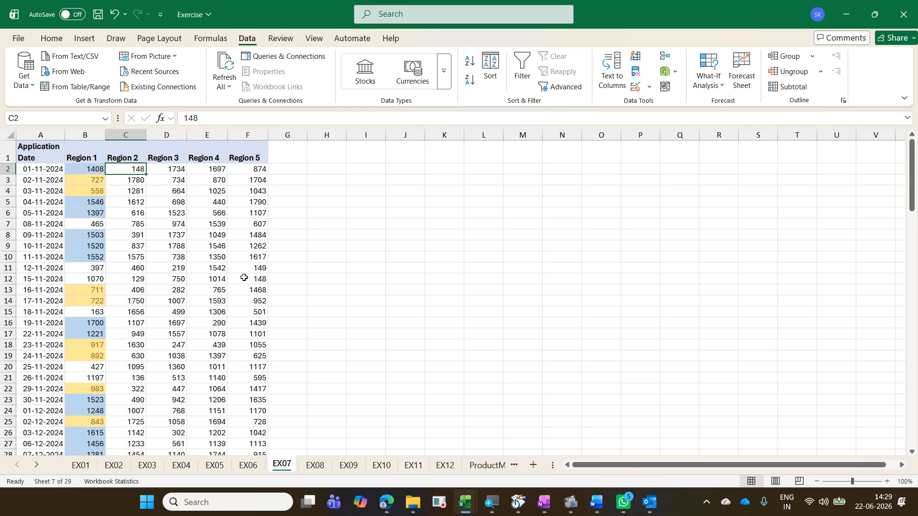
{"action": "key", "text": "ctrl+shift+Down"}
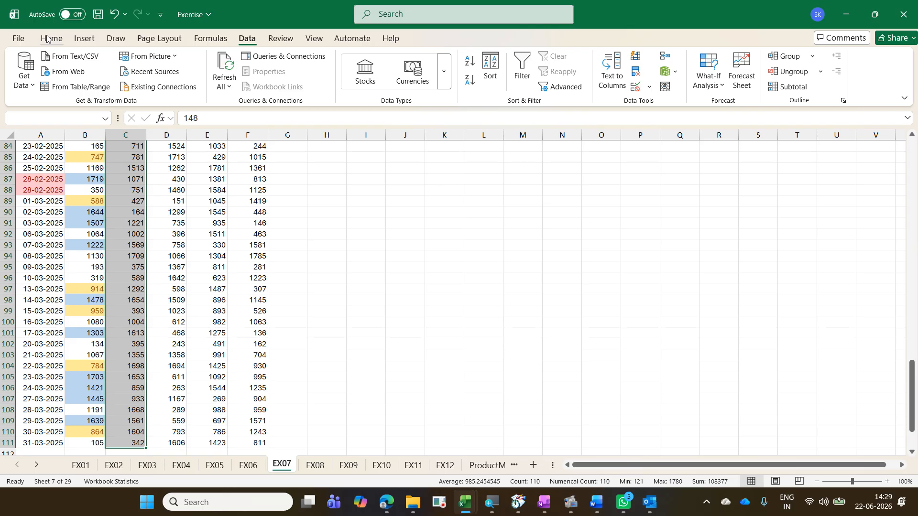
{"action": "left_click", "coordinate": [48, 38]}
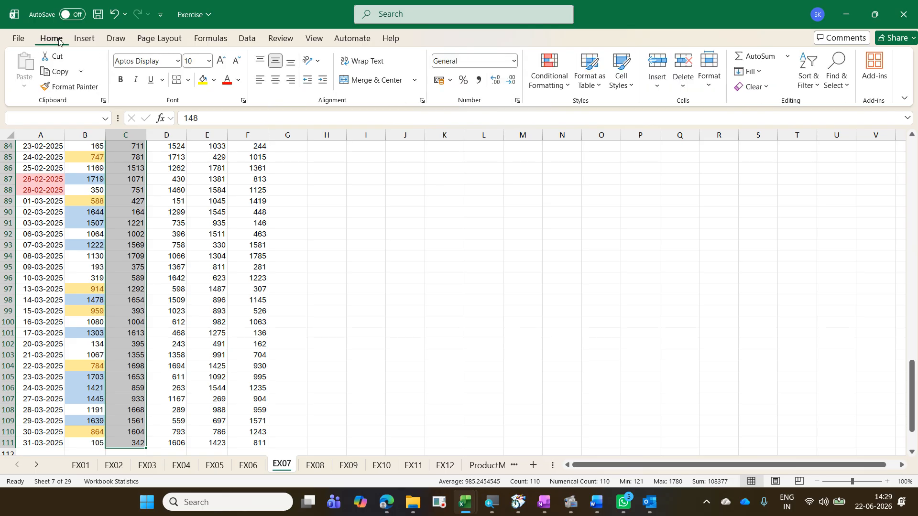
{"action": "left_click", "coordinate": [554, 87]}
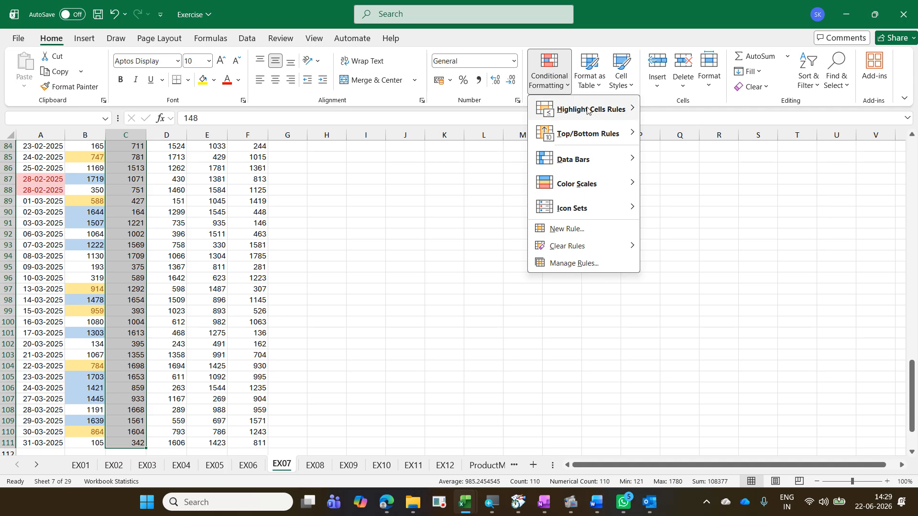
{"action": "mouse_move", "coordinate": [598, 131]}
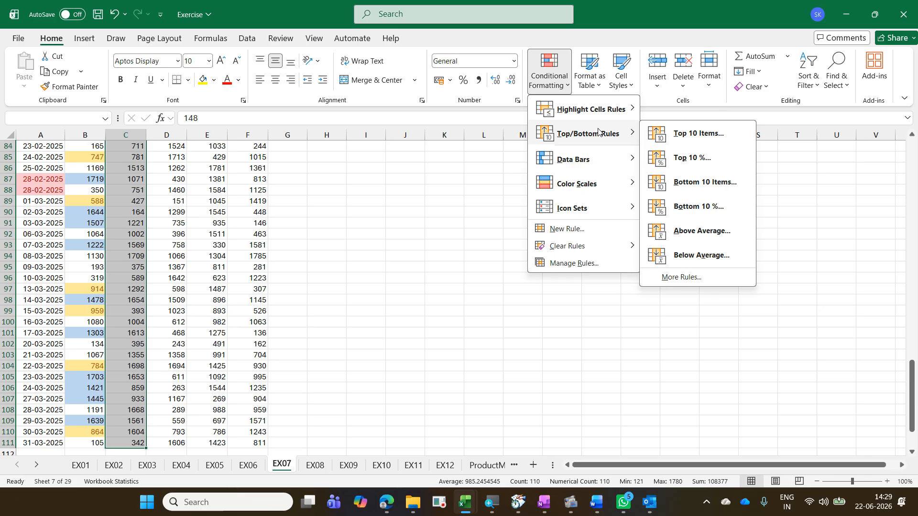
{"action": "left_click", "coordinate": [738, 142]}
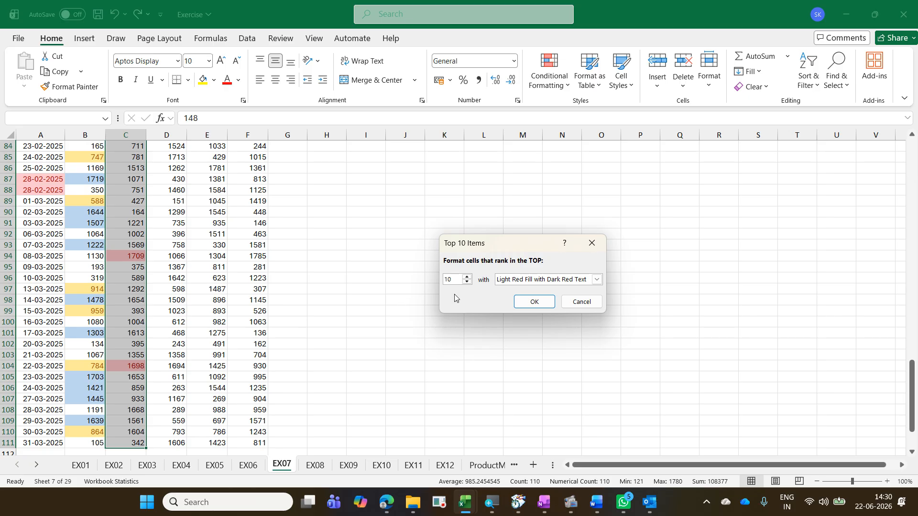
{"action": "left_click_drag", "start_coordinate": [460, 278], "coordinate": [409, 281]}
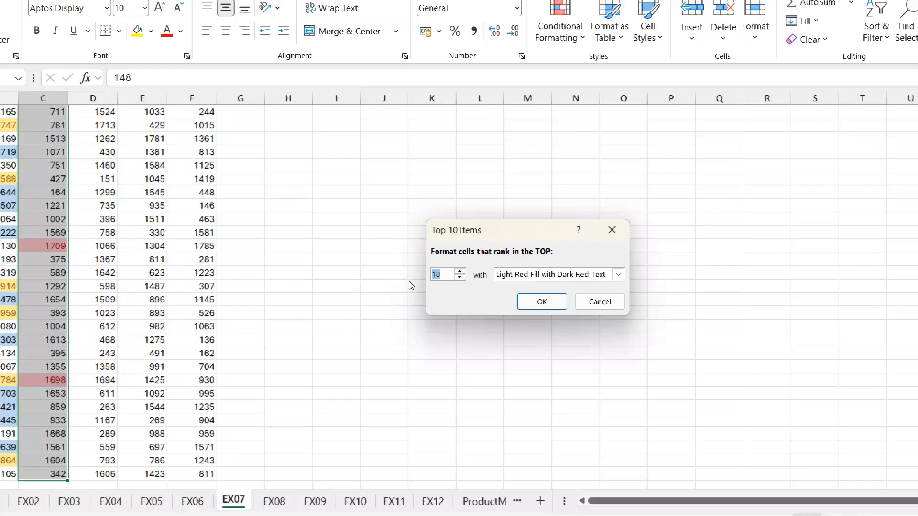
{"action": "type", "text": "3"}
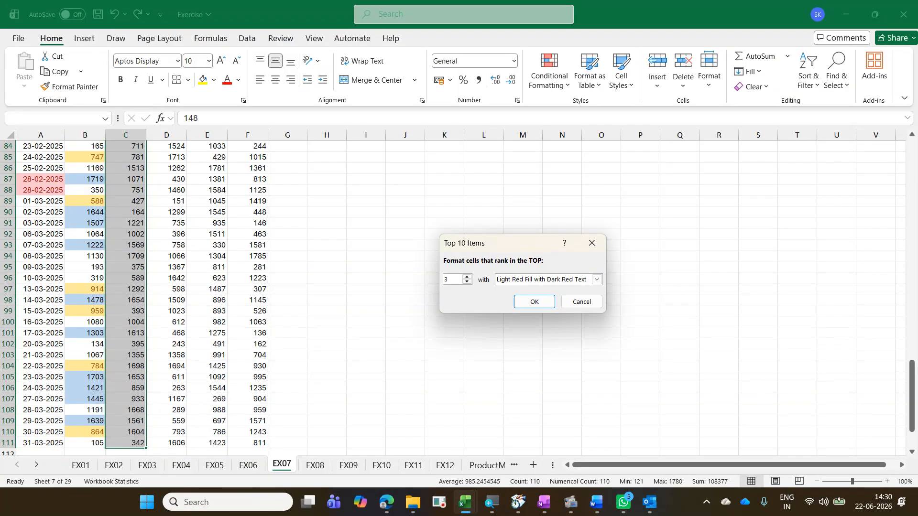
{"action": "left_click", "coordinate": [588, 282]}
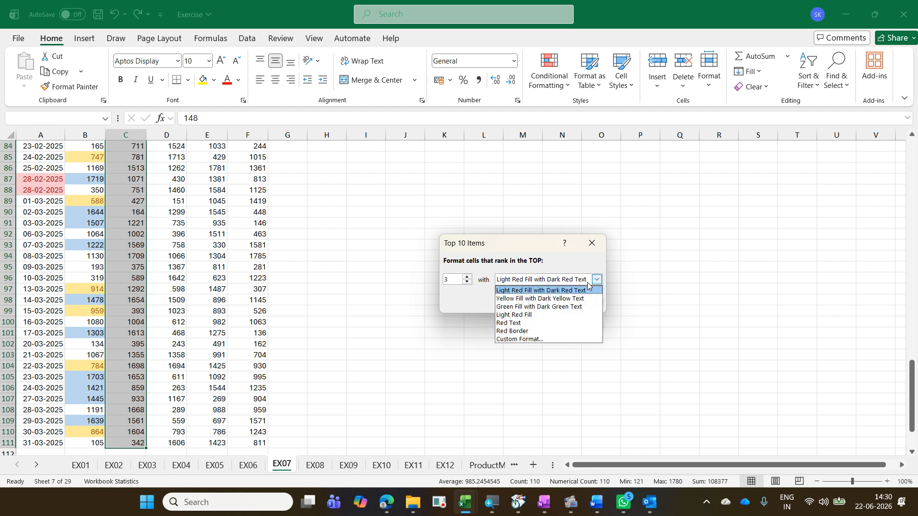
{"action": "left_click", "coordinate": [587, 307]}
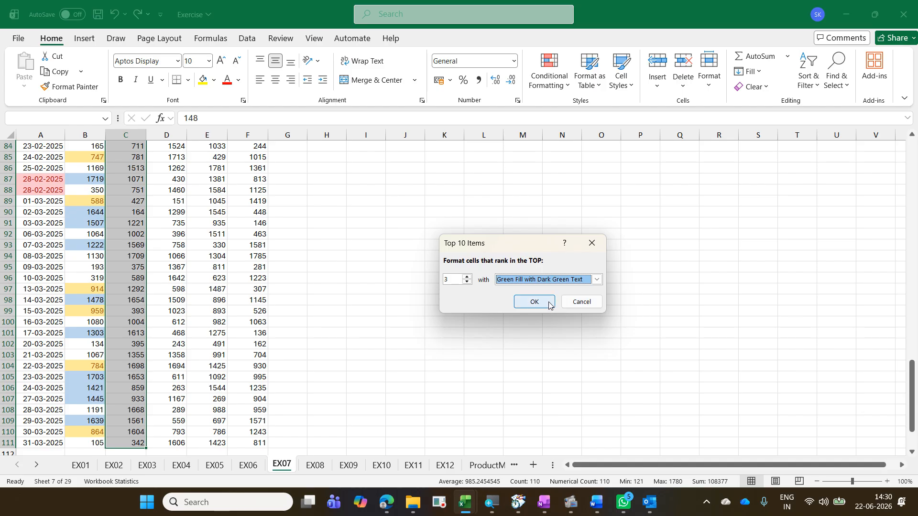
{"action": "left_click", "coordinate": [533, 302]}
{"action": "scroll", "coordinate": [216, 278], "scroll_direction": "up", "scroll_amount": 4}
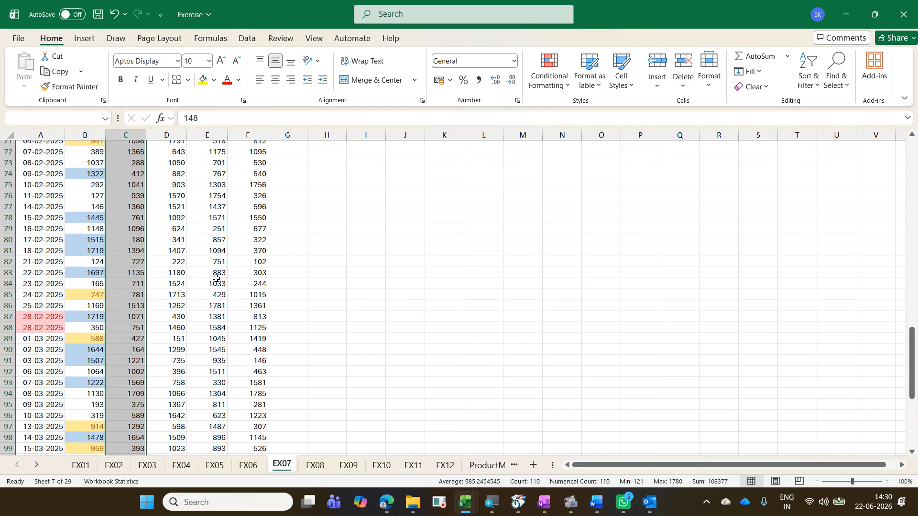
Step: Highlight the bottom 3 values of Region 2 with Light Red Fill with Dark Red Text
{"action": "scroll", "coordinate": [216, 279], "scroll_direction": "up", "scroll_amount": 20}
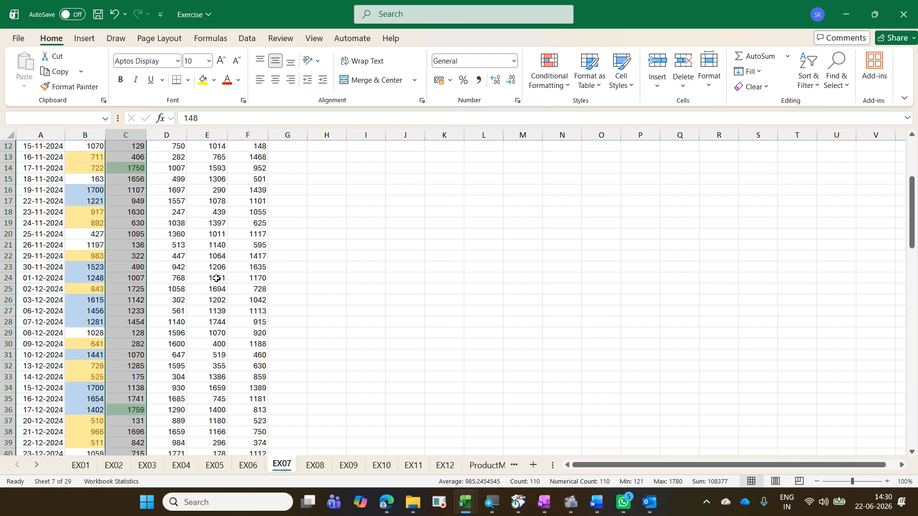
{"action": "scroll", "coordinate": [216, 278], "scroll_direction": "up", "scroll_amount": 4}
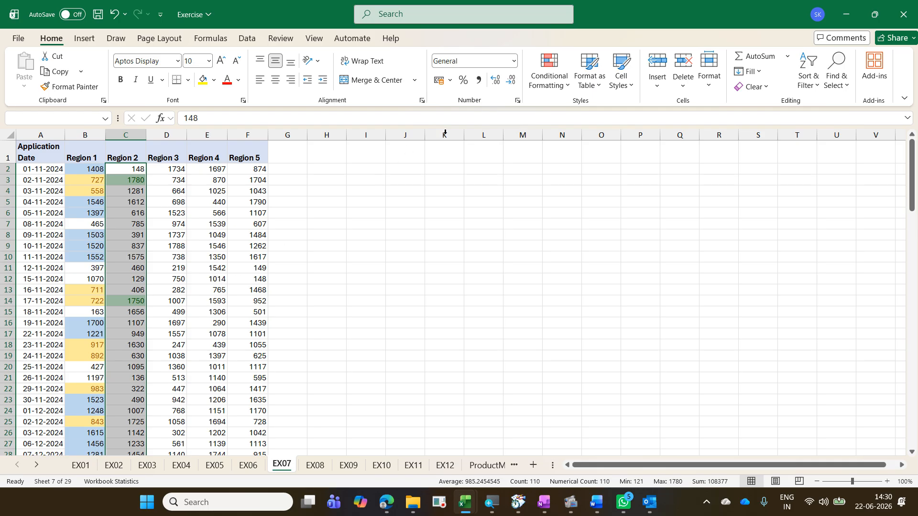
{"action": "left_click", "coordinate": [559, 90]}
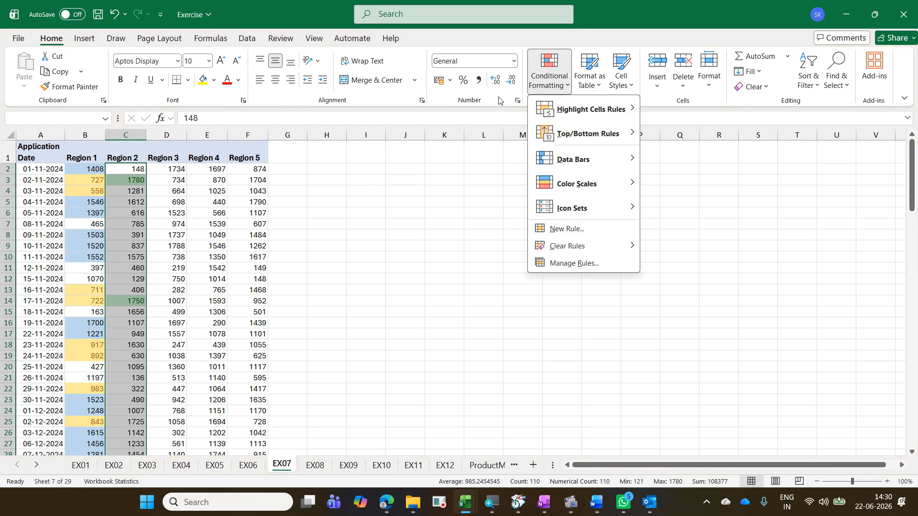
{"action": "mouse_move", "coordinate": [552, 129]}
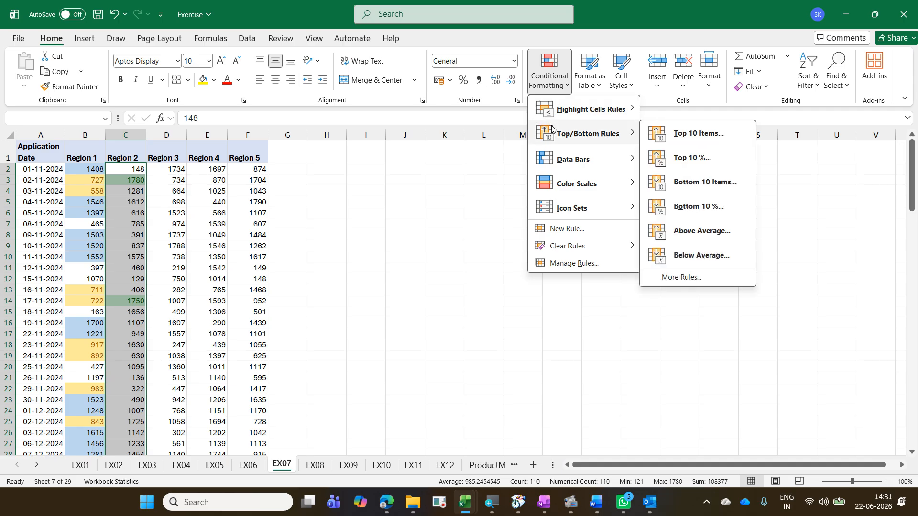
{"action": "left_click", "coordinate": [693, 183]}
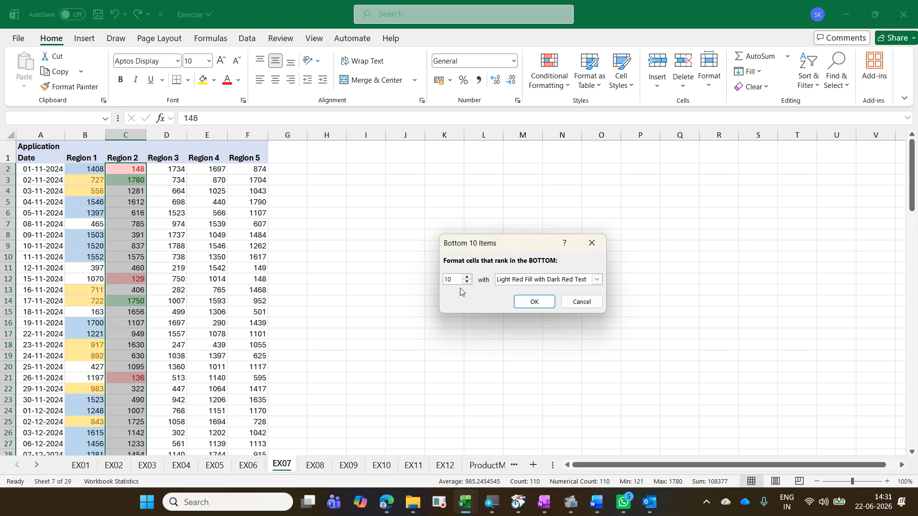
{"action": "type", "text": "3"}
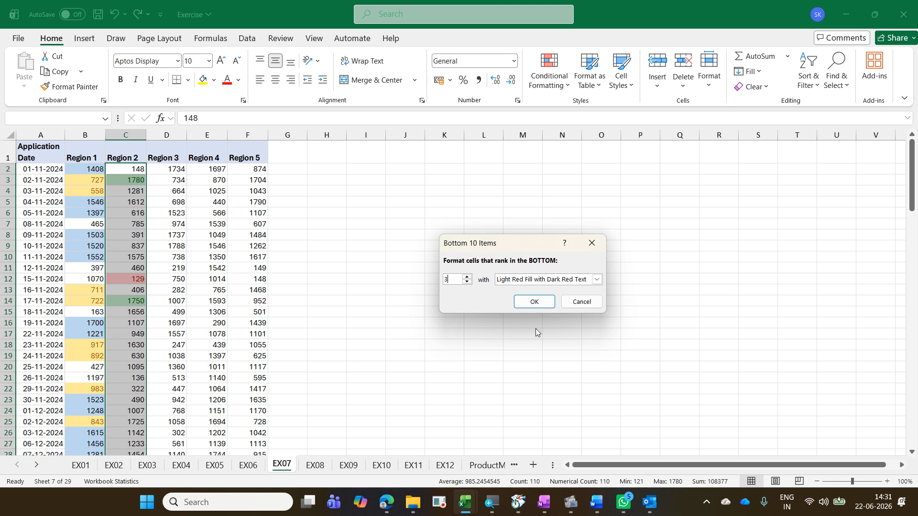
{"action": "left_click", "coordinate": [535, 302]}
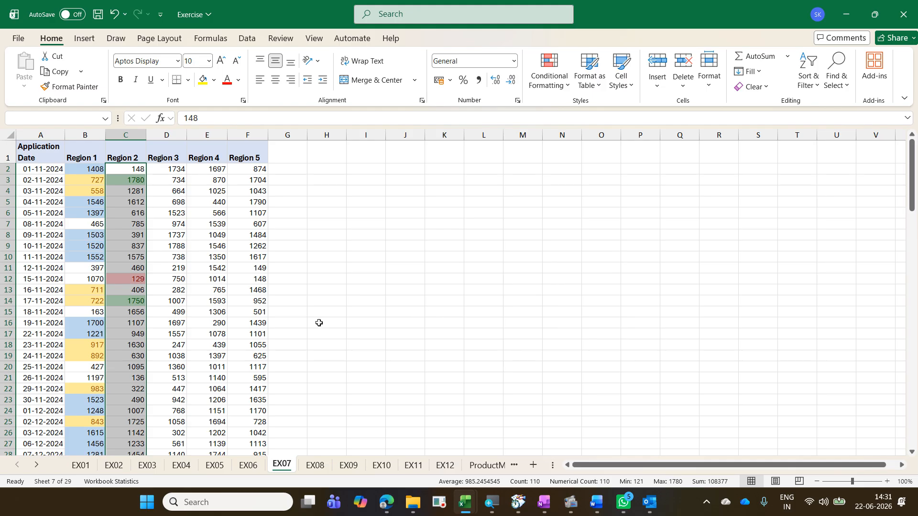
Step: Add blue solid-fill data bars to the Region 3 values, D2 to D111
{"action": "scroll", "coordinate": [143, 339], "scroll_direction": "down", "scroll_amount": 5}
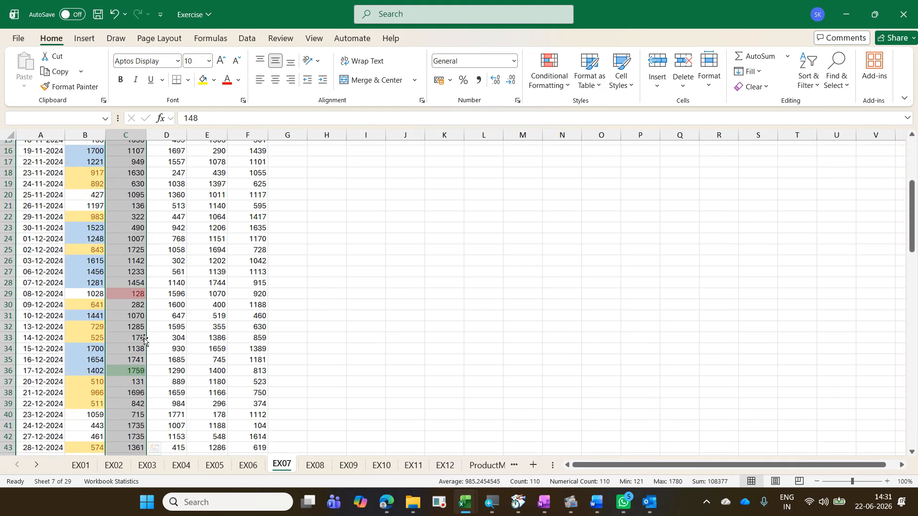
{"action": "scroll", "coordinate": [144, 339], "scroll_direction": "down", "scroll_amount": 5}
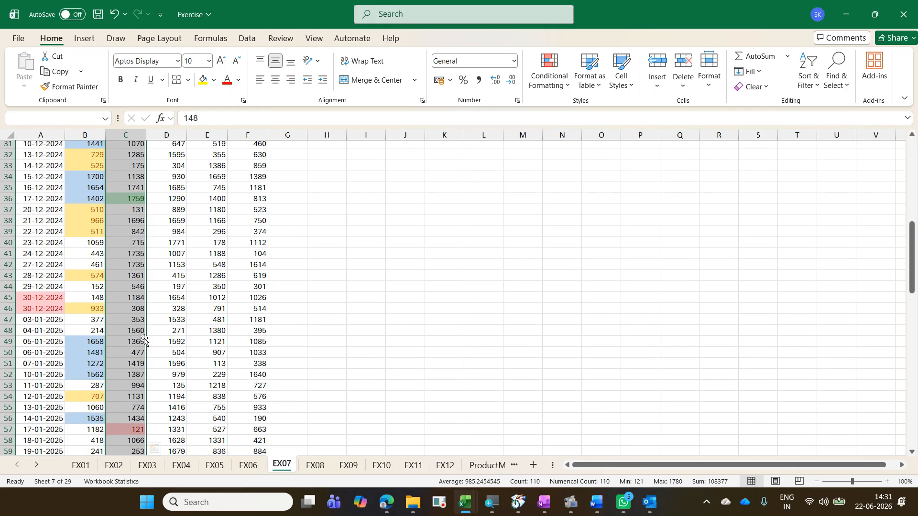
{"action": "scroll", "coordinate": [143, 339], "scroll_direction": "up", "scroll_amount": 10}
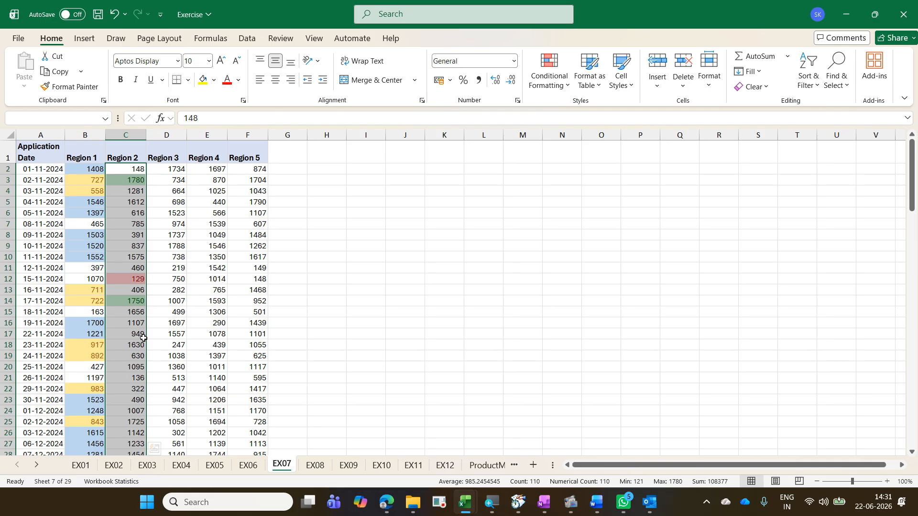
{"action": "left_click", "coordinate": [163, 178]}
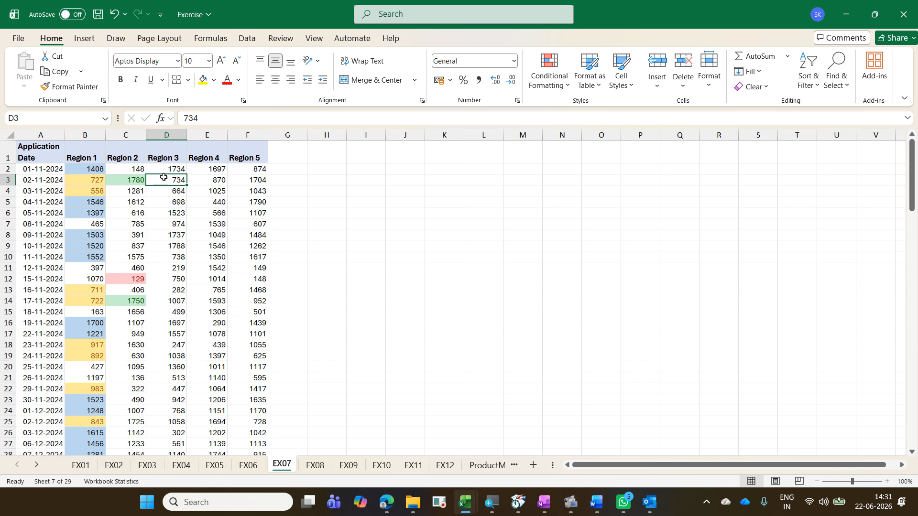
{"action": "left_click", "coordinate": [170, 170]}
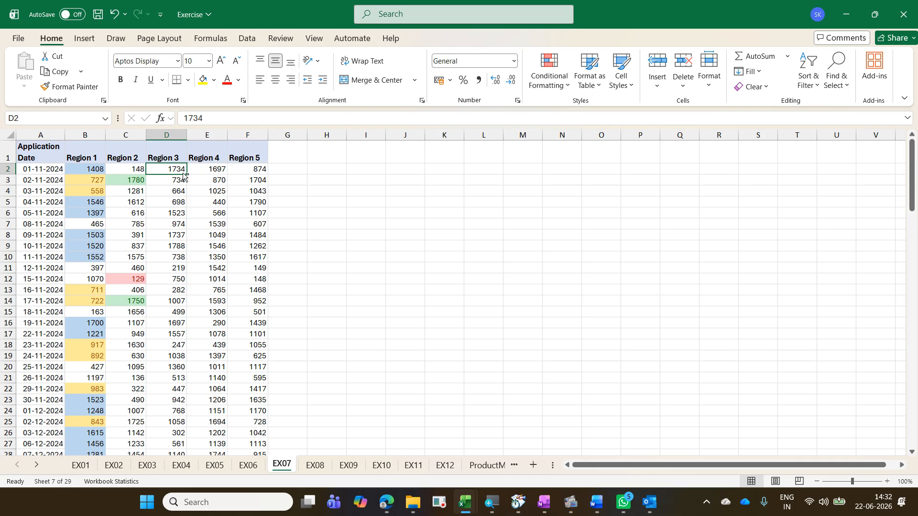
{"action": "key", "text": "ctrl+shift+Down"}
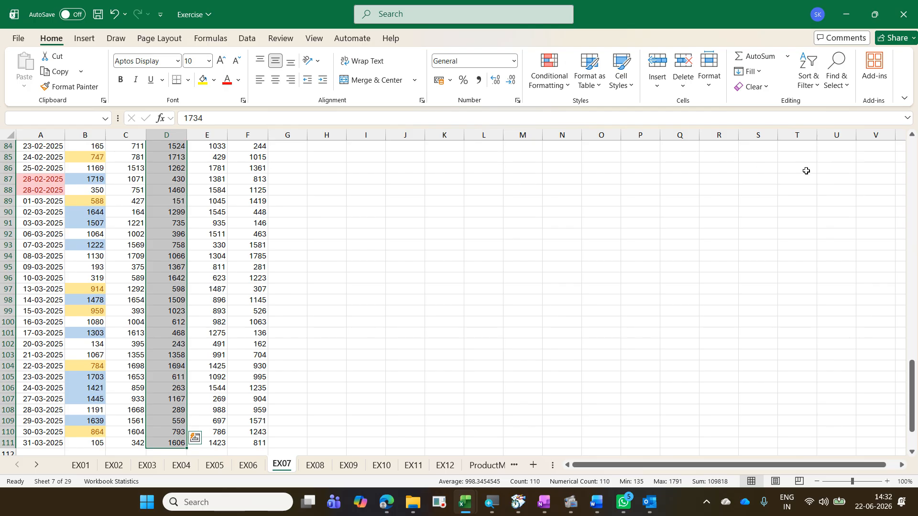
{"action": "left_click", "coordinate": [553, 89]}
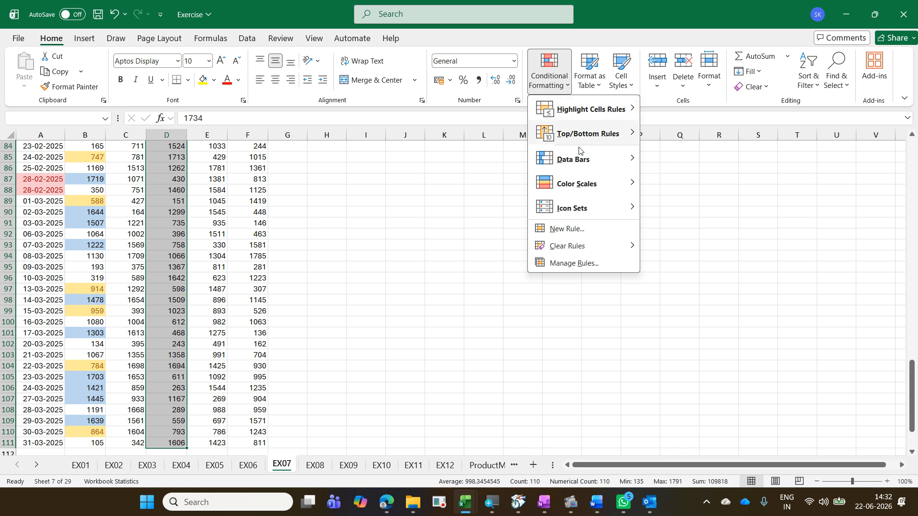
{"action": "mouse_move", "coordinate": [582, 160]}
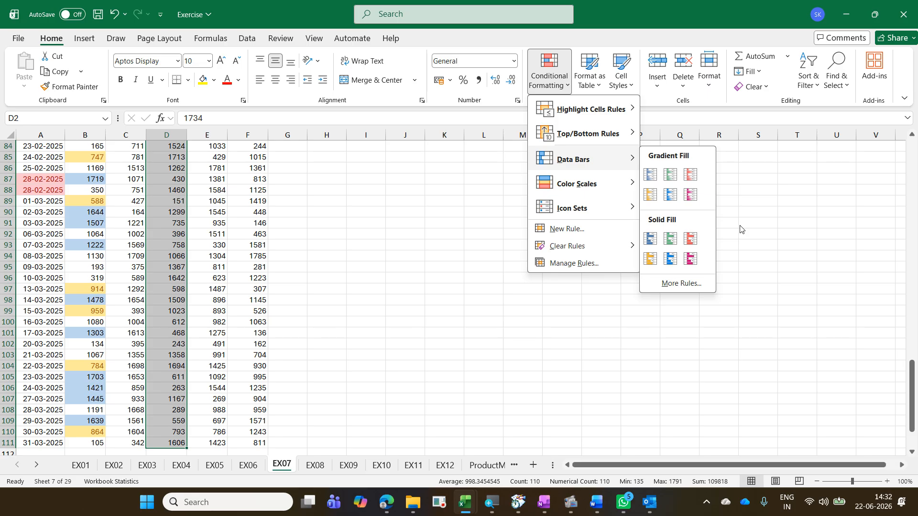
{"action": "left_click", "coordinate": [651, 242]}
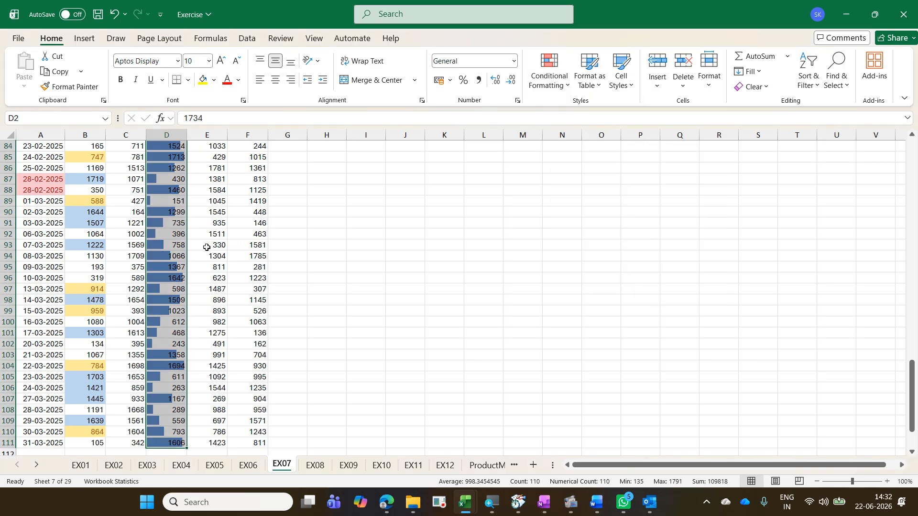
Step: Widen column D
{"action": "scroll", "coordinate": [172, 249], "scroll_direction": "up", "scroll_amount": 3}
{"action": "scroll", "coordinate": [171, 249], "scroll_direction": "up", "scroll_amount": 20}
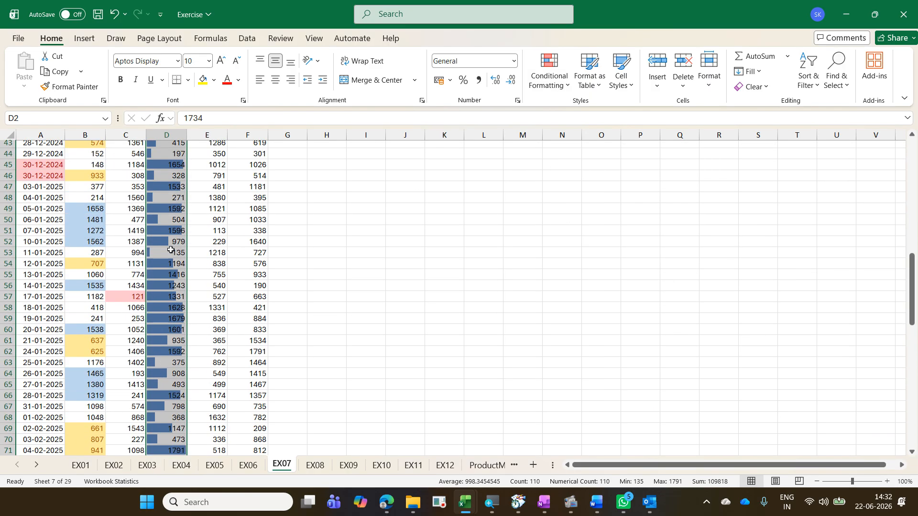
{"action": "scroll", "coordinate": [171, 249], "scroll_direction": "up", "scroll_amount": 2}
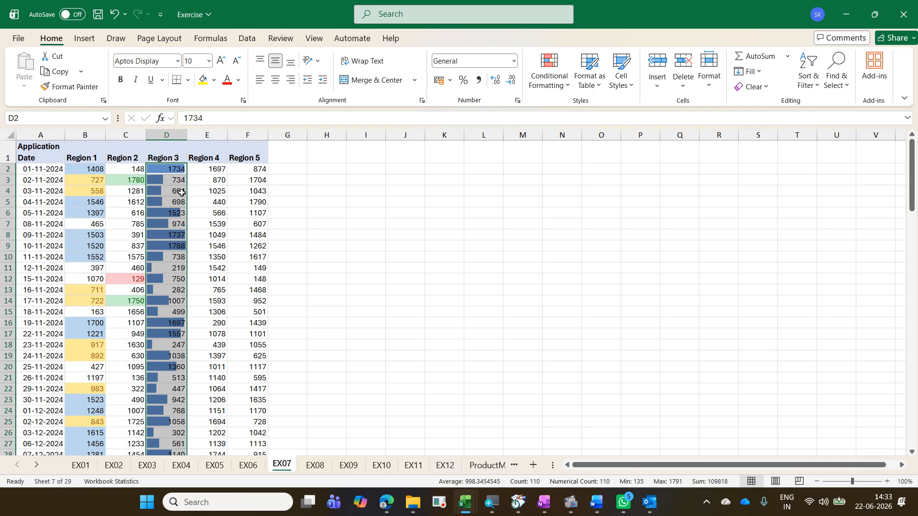
{"action": "left_click_drag", "start_coordinate": [187, 136], "coordinate": [218, 144]}
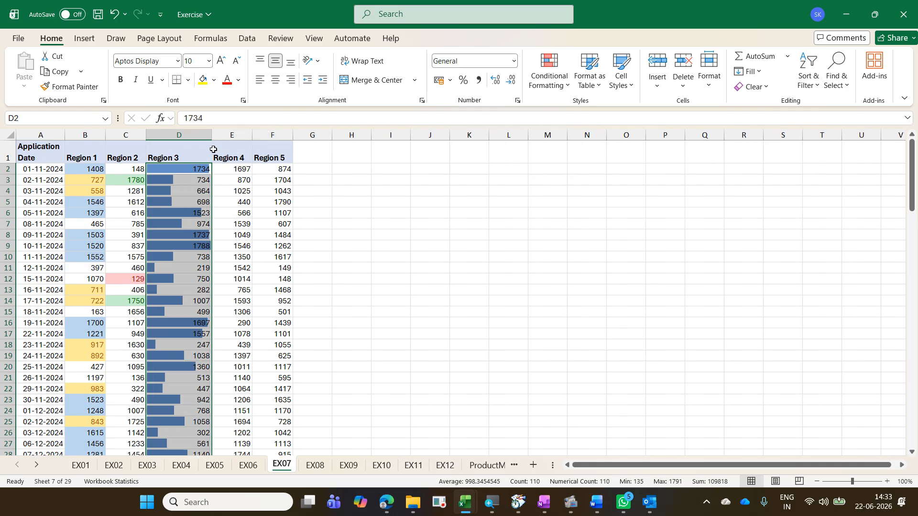
Step: Enter -219 in cell D11, then undo the last two changes
{"action": "left_click", "coordinate": [201, 246]}
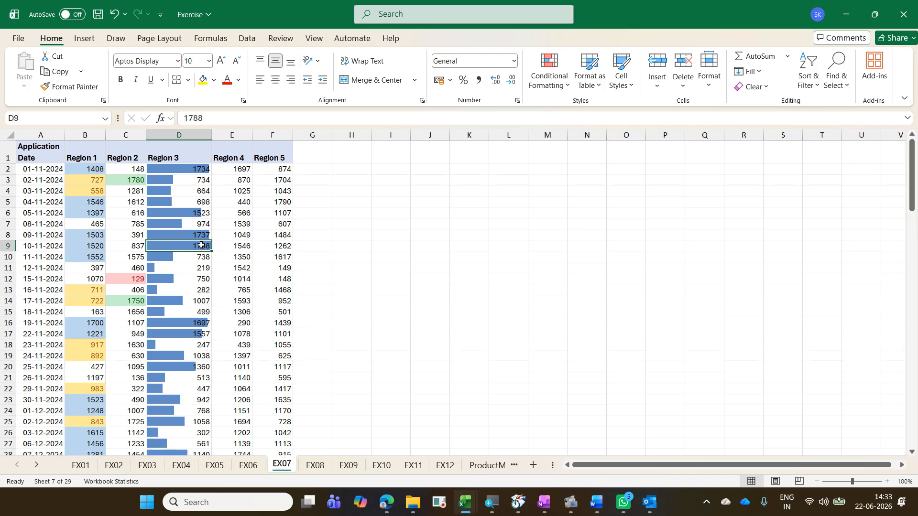
{"action": "left_click", "coordinate": [194, 274]}
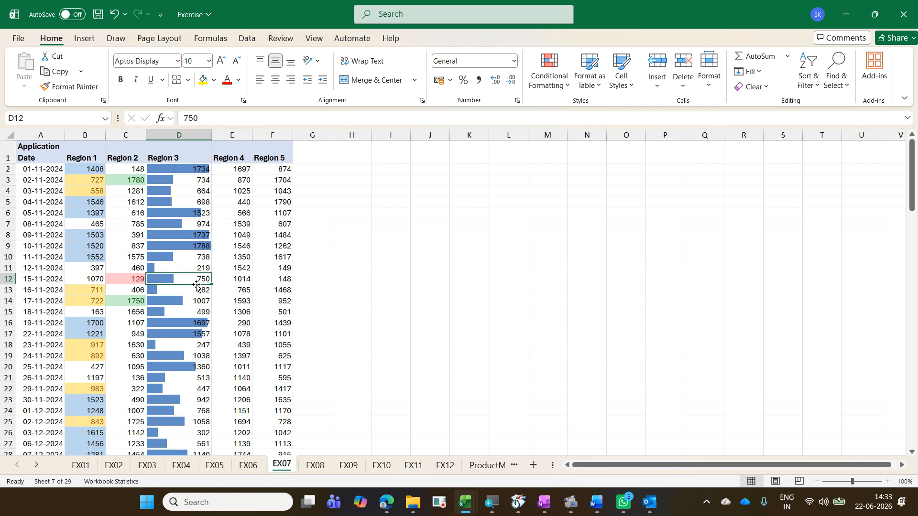
{"action": "left_click", "coordinate": [197, 268]}
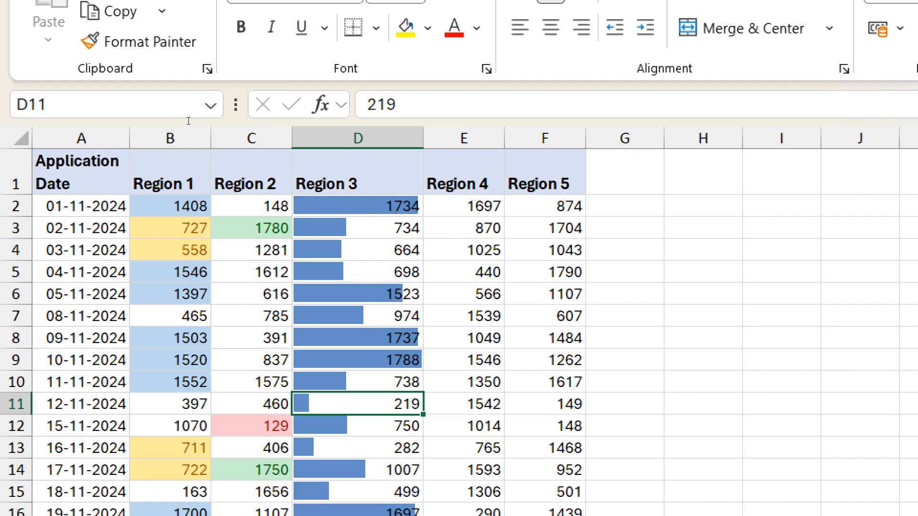
{"action": "left_click", "coordinate": [369, 105]}
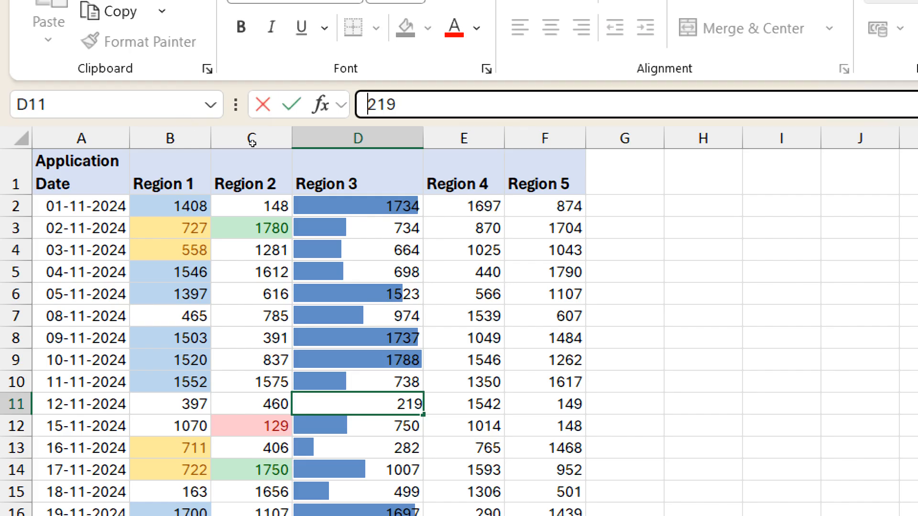
{"action": "type", "text": "-"}
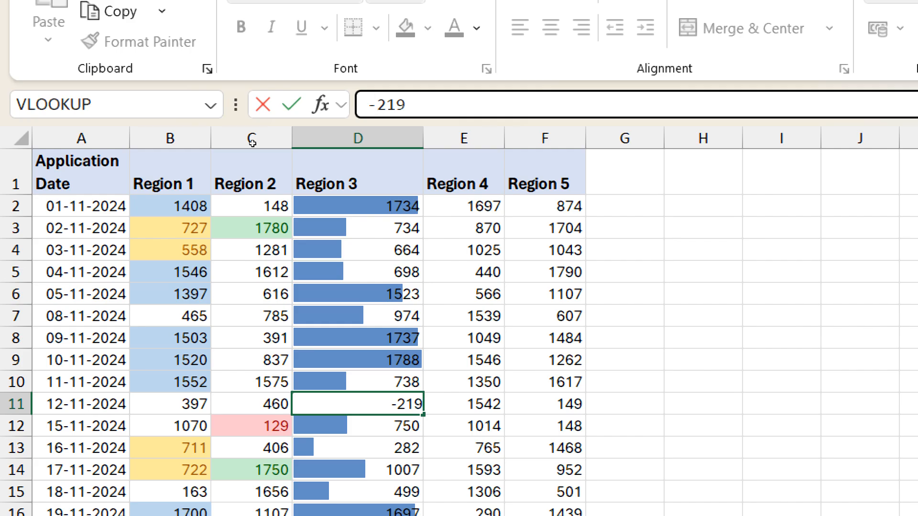
{"action": "key", "text": "ctrl+Return"}
{"action": "key", "text": "Return"}
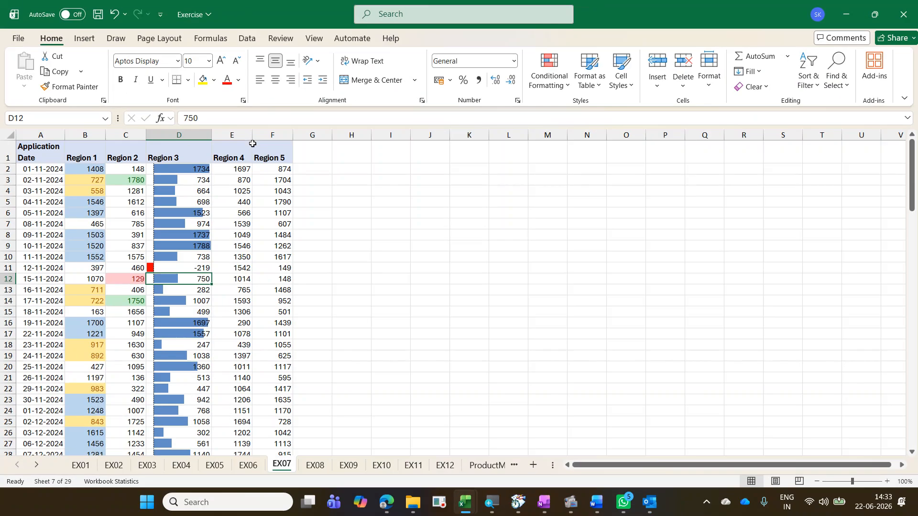
{"action": "key", "text": "ctrl+z"}
{"action": "key", "text": "ctrl+z"}
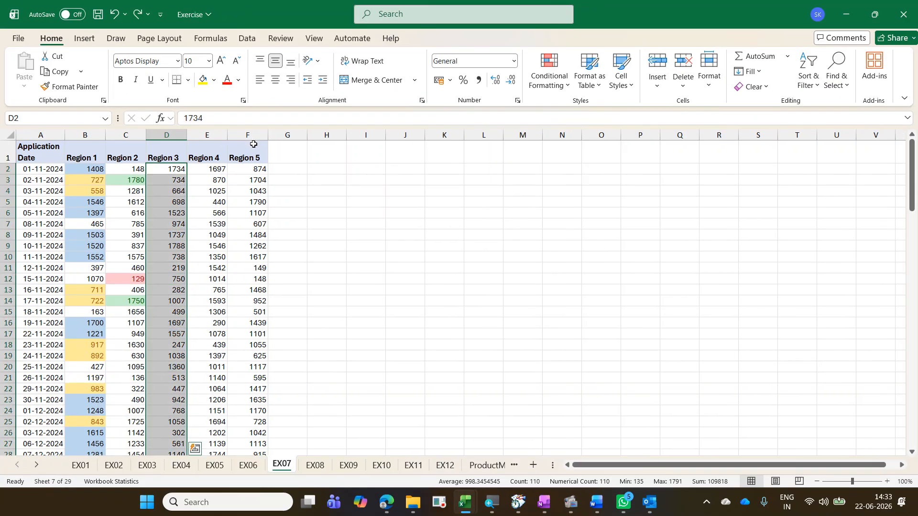
Step: Reapply blue solid-fill data bars to the Region 3 values
{"action": "left_click", "coordinate": [560, 83]}
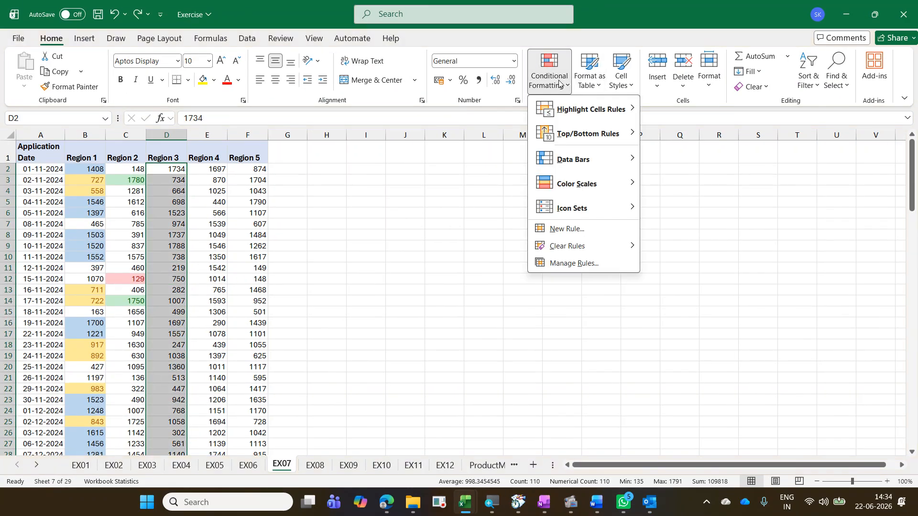
{"action": "mouse_move", "coordinate": [610, 157]}
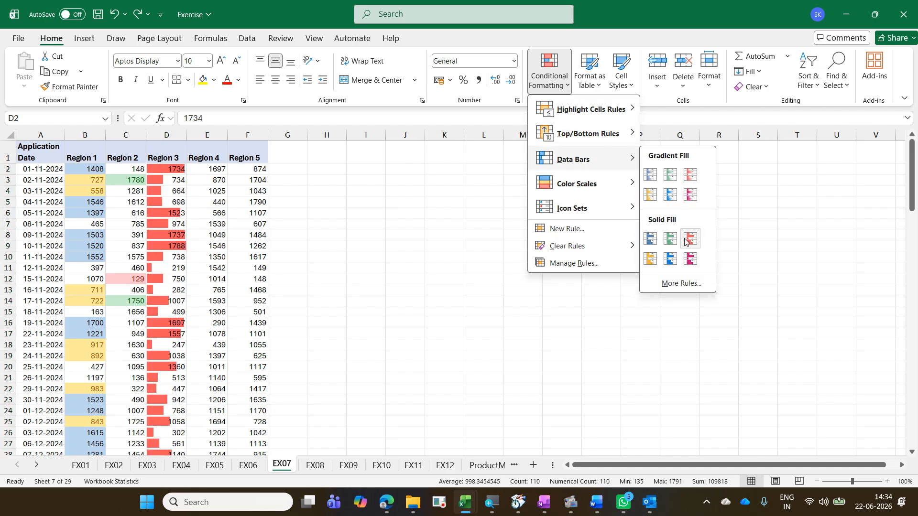
{"action": "left_click", "coordinate": [650, 238]}
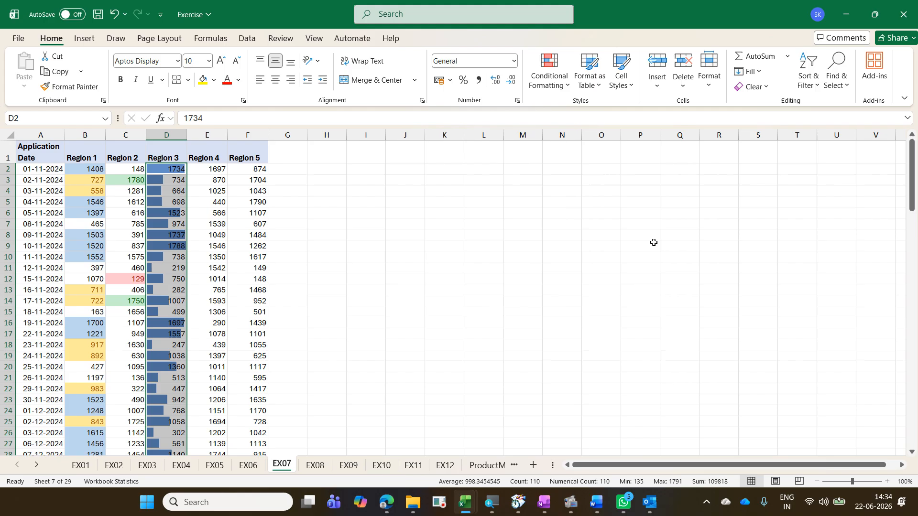
Step: Change cell D13 to -282 to show a negative data bar, then widen column D
{"action": "left_click", "coordinate": [180, 291]}
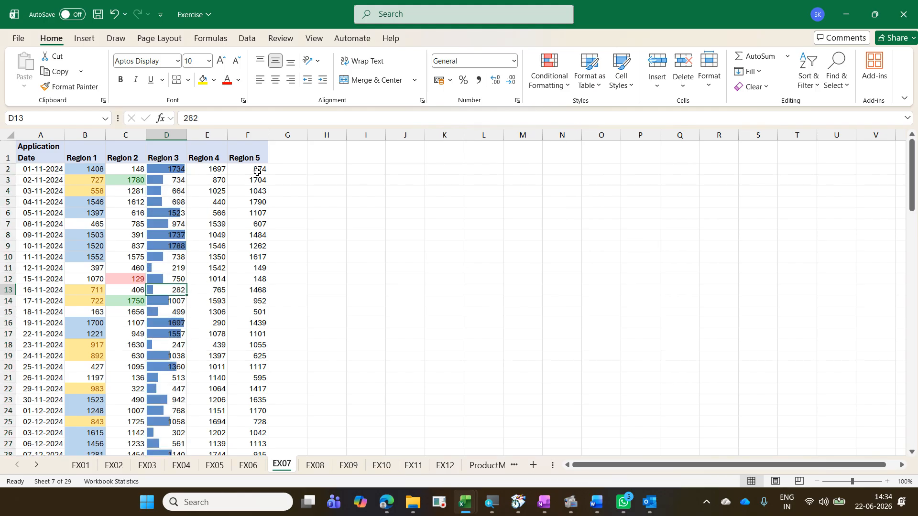
{"action": "left_click", "coordinate": [204, 115]}
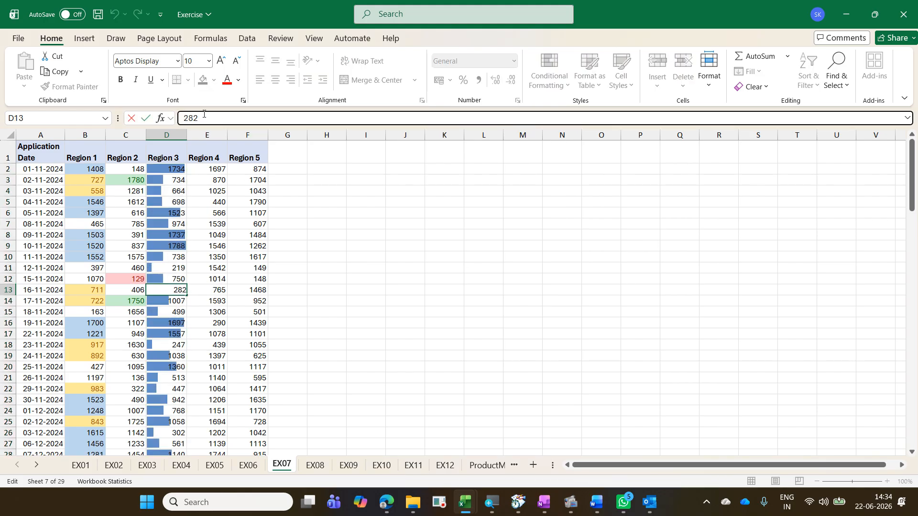
{"action": "type", "text": "-"}
{"action": "key", "text": "Return"}
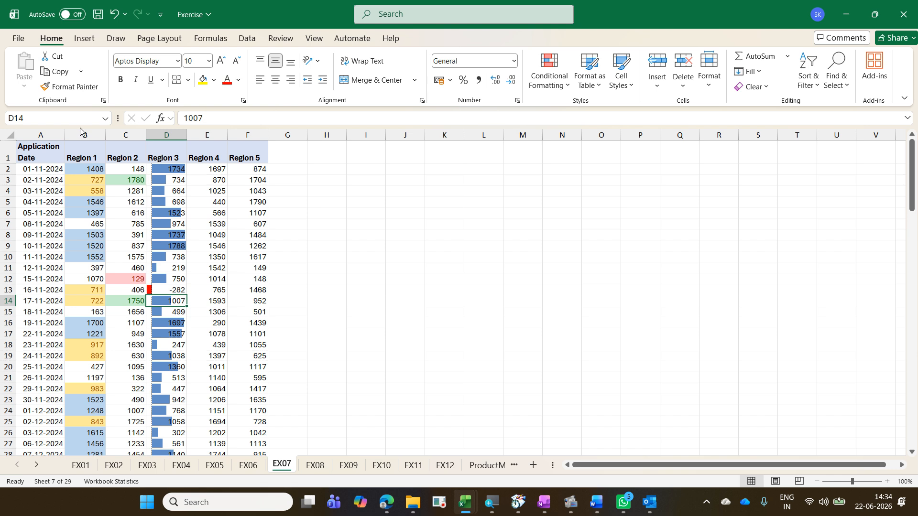
{"action": "left_click_drag", "start_coordinate": [186, 134], "coordinate": [216, 135]}
{"action": "left_click", "coordinate": [175, 270]}
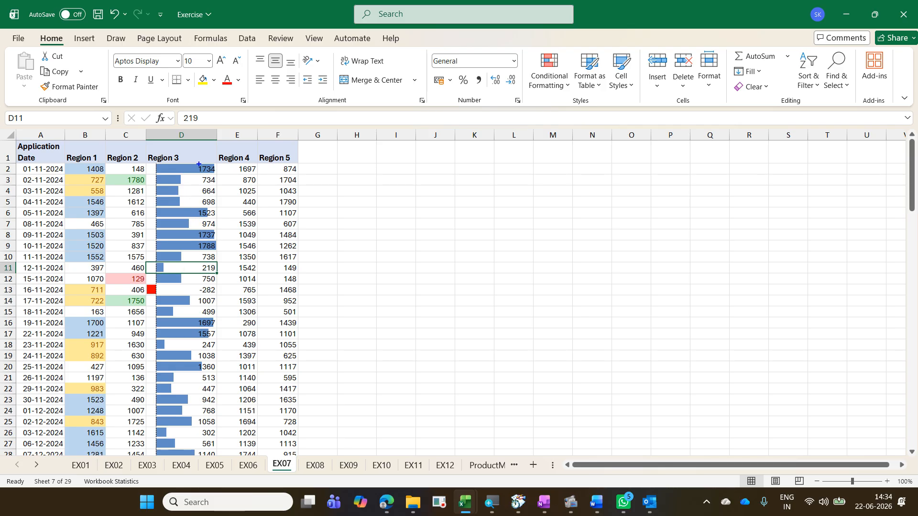
{"action": "mouse_move", "coordinate": [194, 163]}
{"action": "left_mouse_down"}
{"action": "mouse_move", "coordinate": [220, 180]}
{"action": "mouse_move", "coordinate": [185, 172]}
{"action": "mouse_move", "coordinate": [190, 286]}
{"action": "left_mouse_up"}
{"action": "left_click_drag", "start_coordinate": [142, 252], "coordinate": [189, 261]}
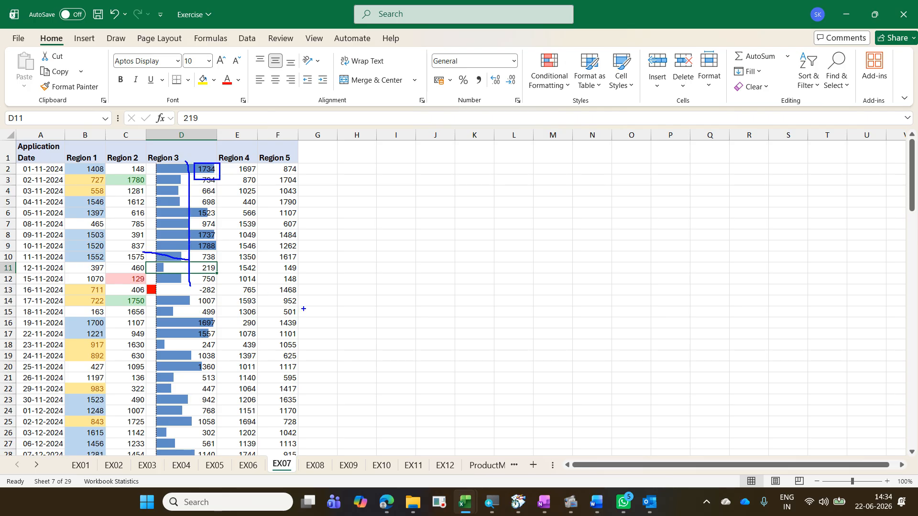
{"action": "mouse_move", "coordinate": [156, 294]}
{"action": "left_mouse_down"}
{"action": "mouse_move", "coordinate": [151, 283]}
{"action": "mouse_move", "coordinate": [140, 299]}
{"action": "mouse_move", "coordinate": [181, 316]}
{"action": "mouse_move", "coordinate": [162, 289]}
{"action": "mouse_move", "coordinate": [181, 323]}
{"action": "left_mouse_up"}
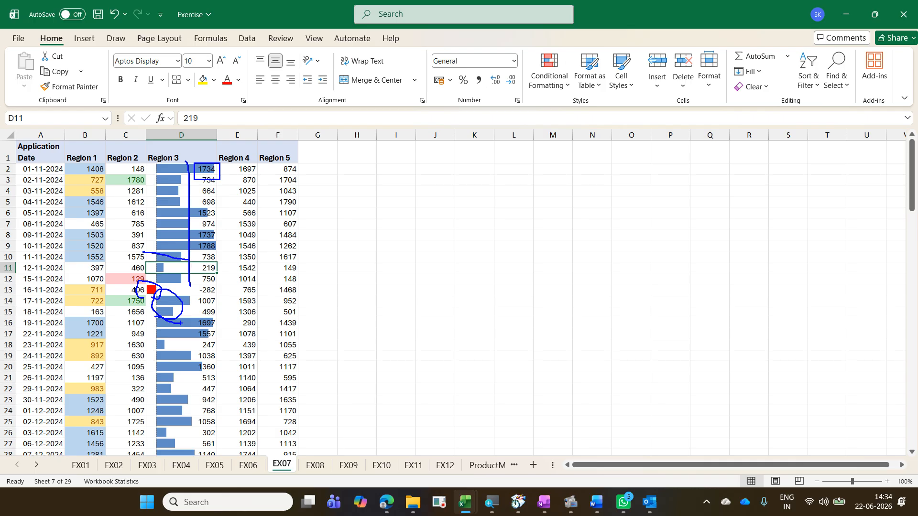
Step: Open the Region 3 data bar rule for editing and change the bar colour to green
{"action": "key", "text": "Escape"}
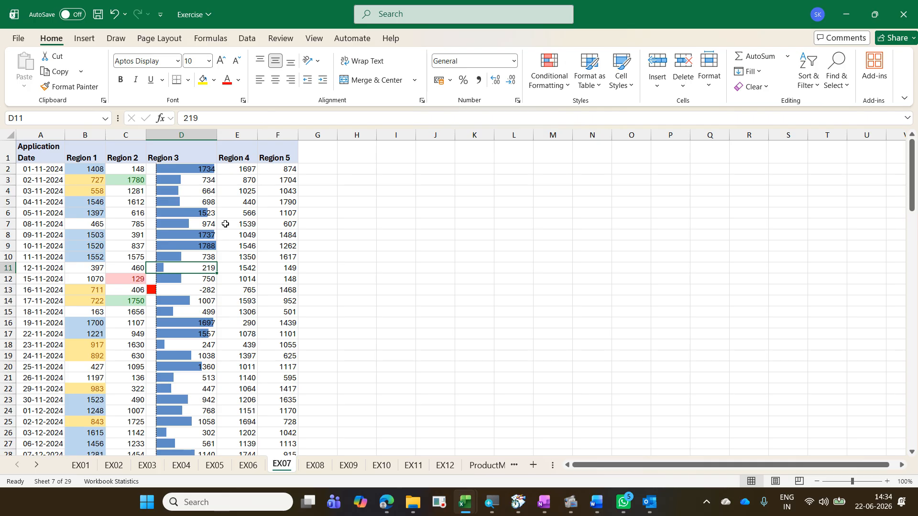
{"action": "left_click", "coordinate": [197, 199]}
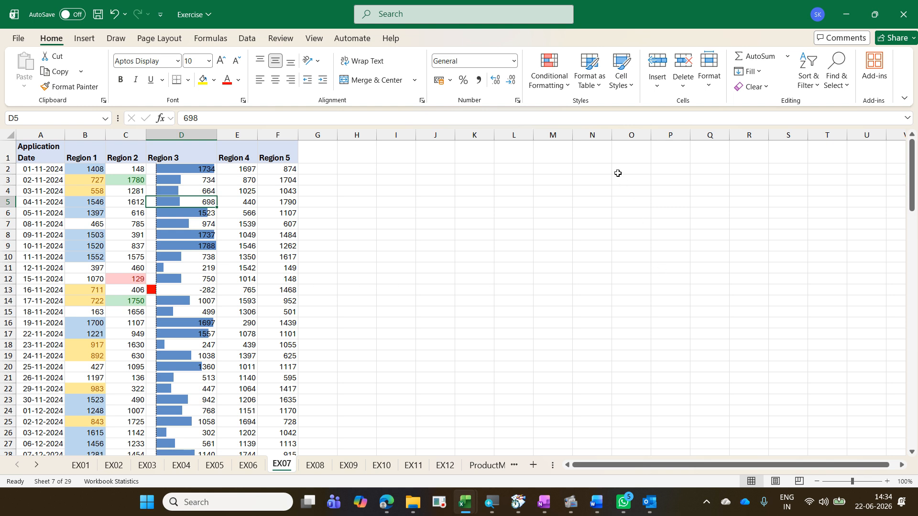
{"action": "left_click", "coordinate": [562, 86]}
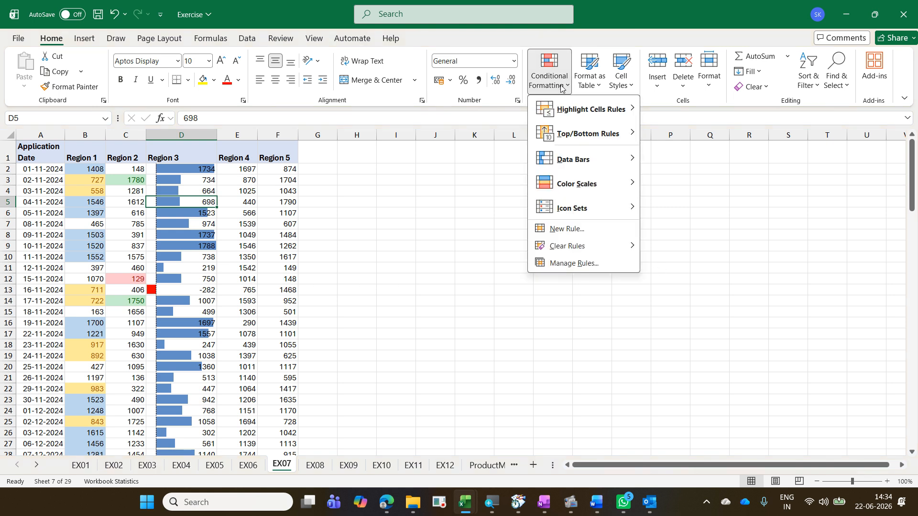
{"action": "left_click", "coordinate": [584, 266]}
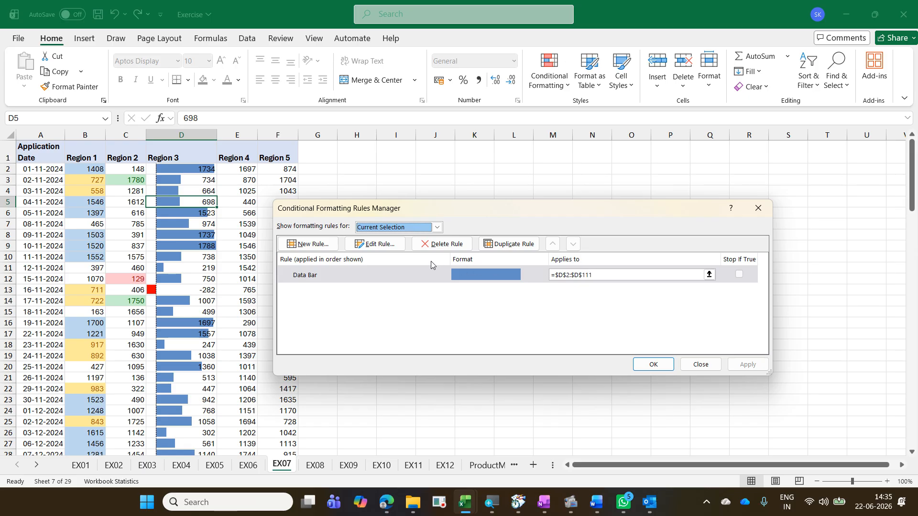
{"action": "left_click", "coordinate": [387, 245]}
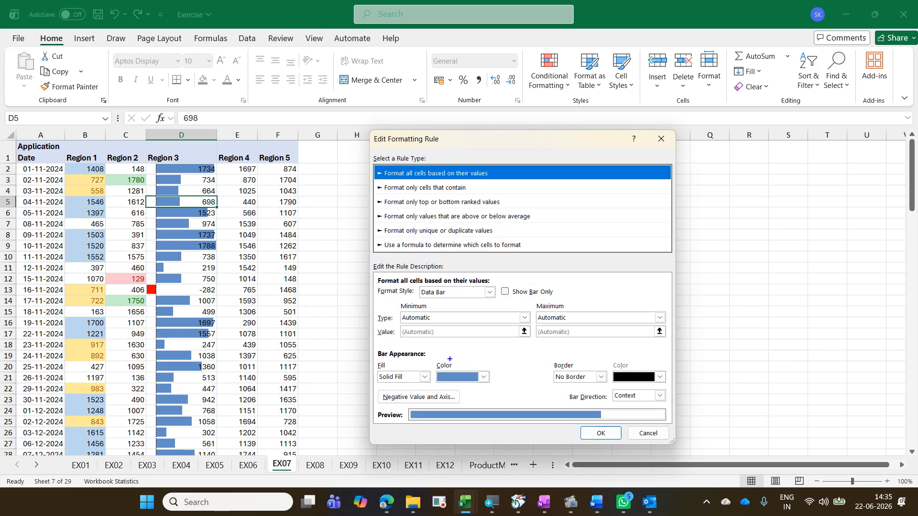
{"action": "mouse_move", "coordinate": [434, 369]}
{"action": "left_mouse_down"}
{"action": "mouse_move", "coordinate": [445, 382]}
{"action": "mouse_move", "coordinate": [491, 389]}
{"action": "mouse_move", "coordinate": [458, 362]}
{"action": "mouse_move", "coordinate": [451, 391]}
{"action": "mouse_move", "coordinate": [488, 395]}
{"action": "left_mouse_up"}
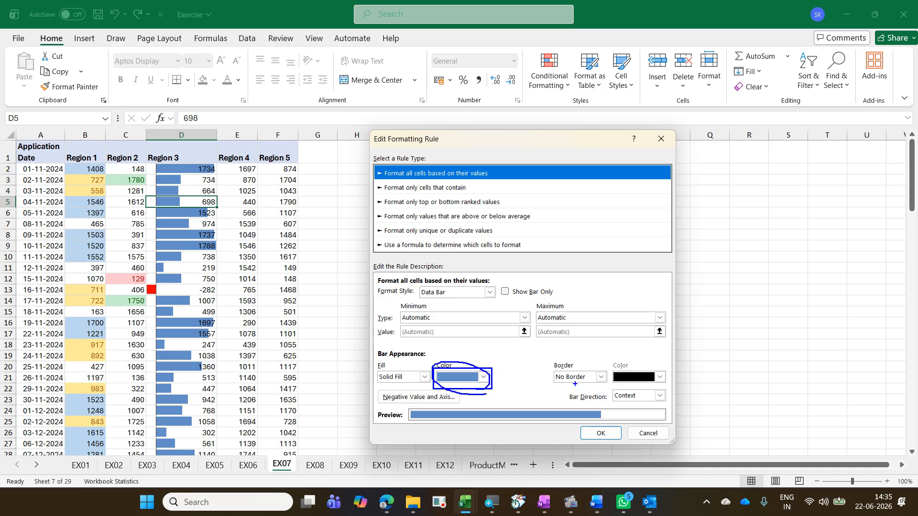
{"action": "left_click_drag", "start_coordinate": [494, 375], "coordinate": [512, 341]}
{"action": "key", "text": "Escape"}
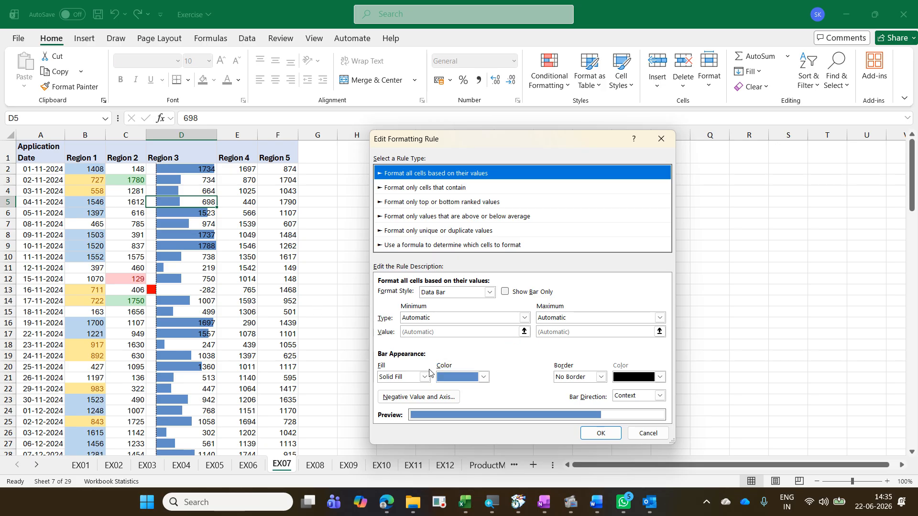
{"action": "left_click", "coordinate": [483, 377]}
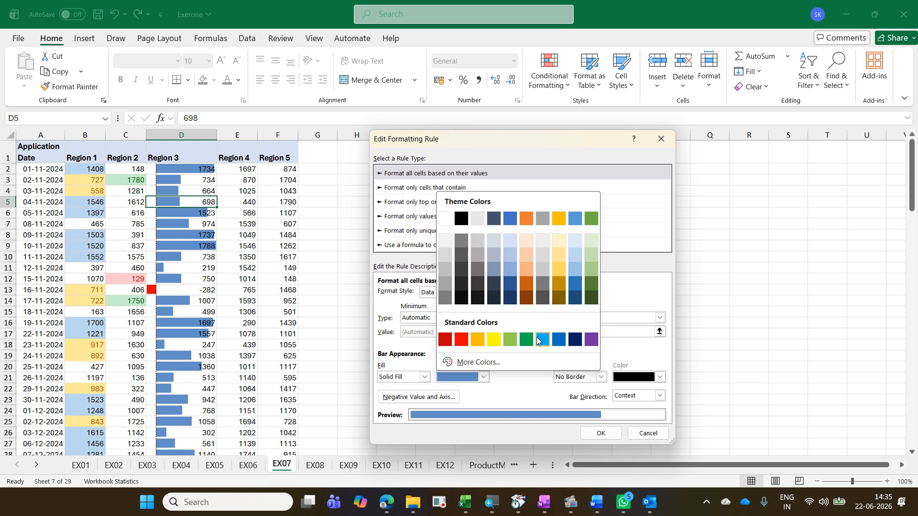
{"action": "left_click", "coordinate": [525, 340]}
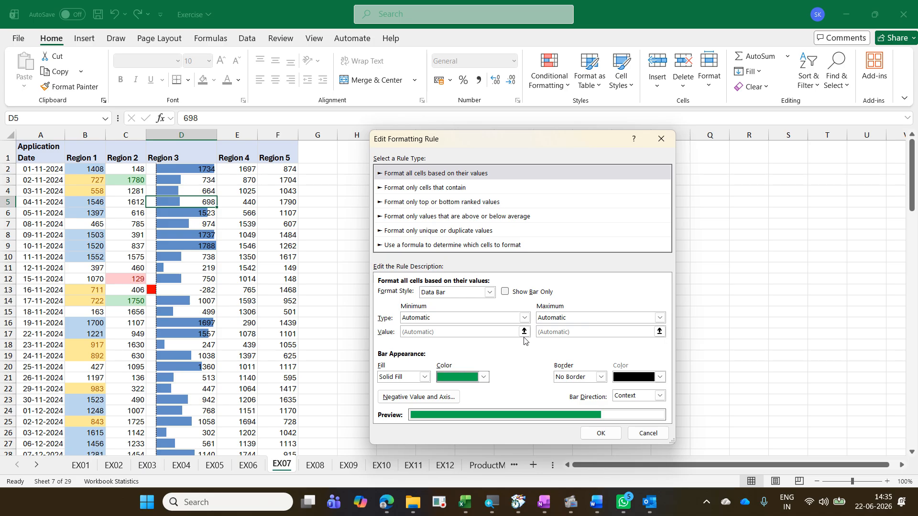
Step: Set the negative bar fill colour to orange and place the axis at the cell midpoint
{"action": "left_click", "coordinate": [457, 398]}
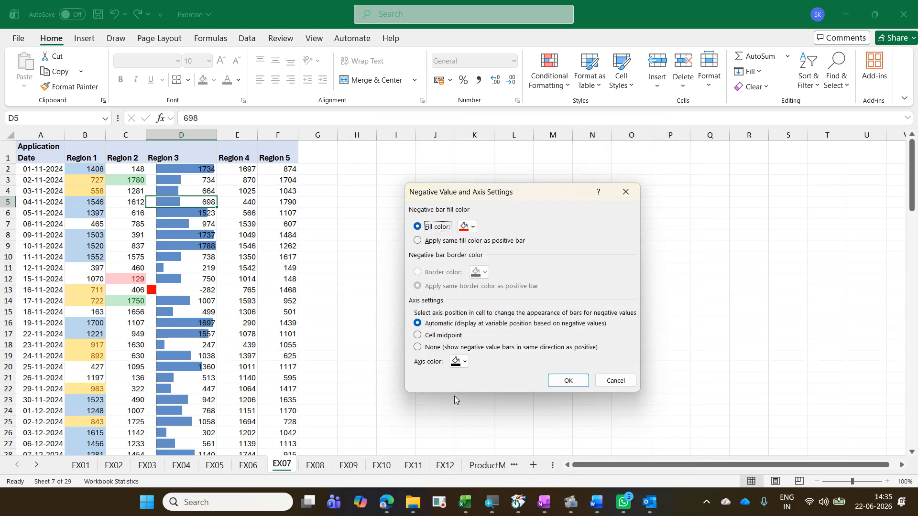
{"action": "left_click", "coordinate": [472, 227]}
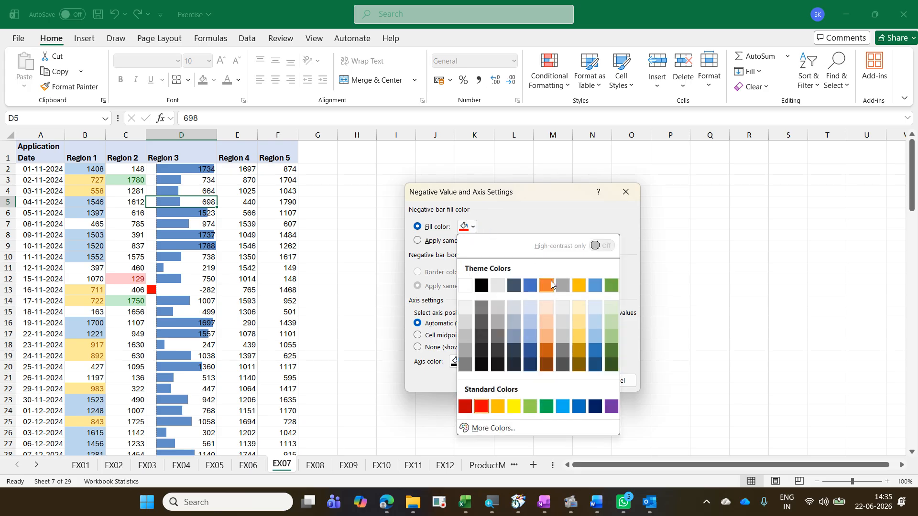
{"action": "left_click", "coordinate": [548, 286]}
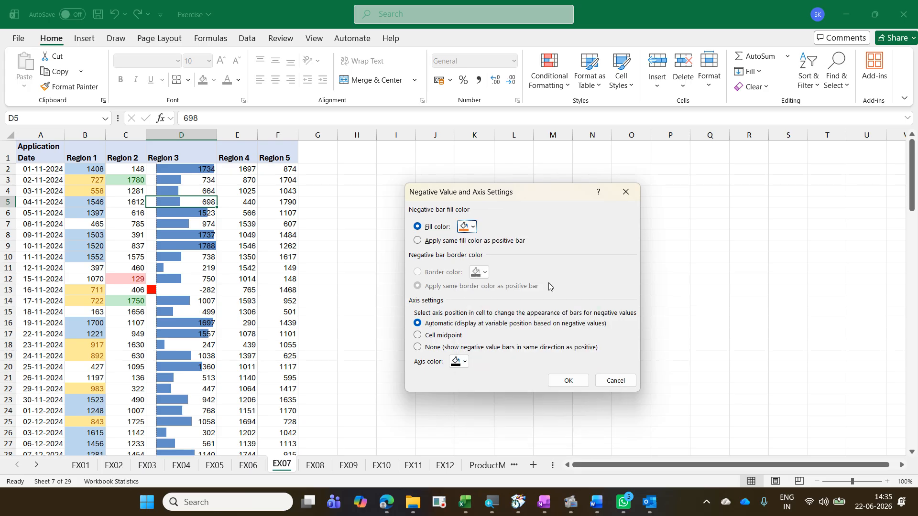
{"action": "left_click", "coordinate": [435, 336]}
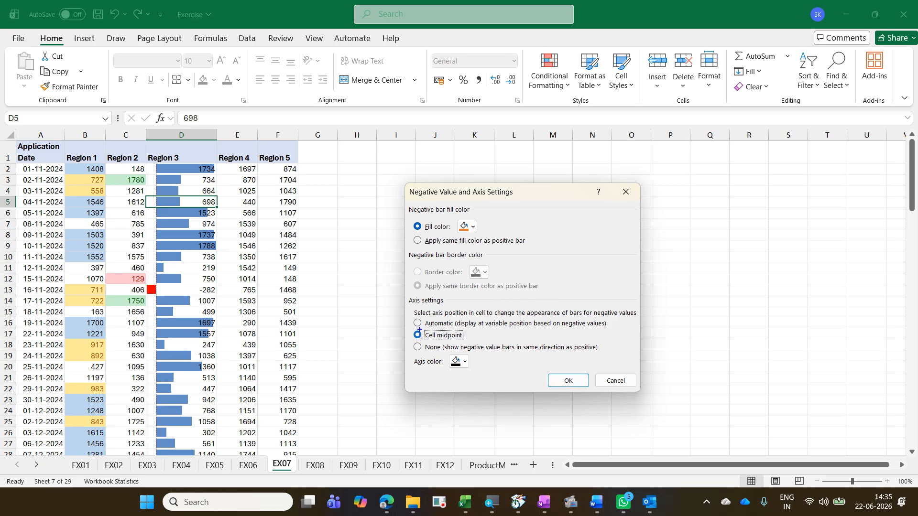
{"action": "left_click_drag", "start_coordinate": [414, 325], "coordinate": [474, 342]}
{"action": "left_click_drag", "start_coordinate": [189, 162], "coordinate": [190, 374]}
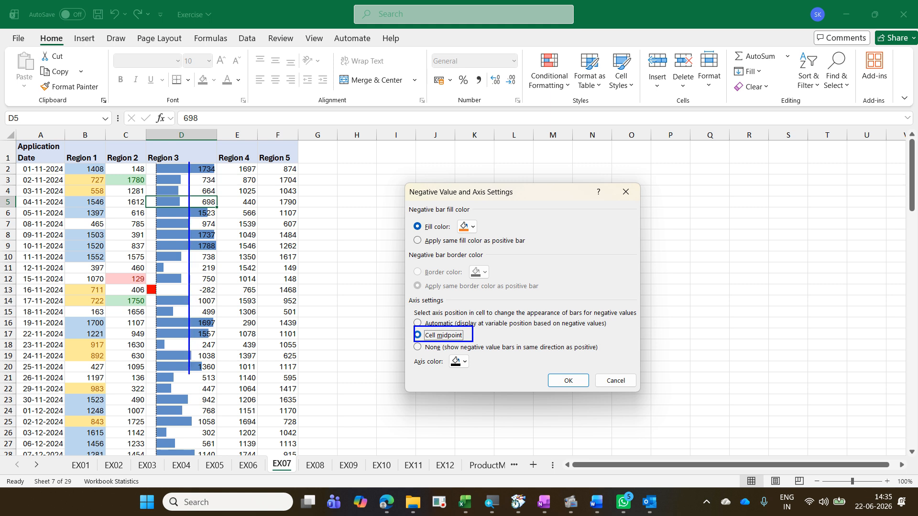
{"action": "left_click_drag", "start_coordinate": [200, 262], "coordinate": [247, 258]}
{"action": "key", "text": "Escape"}
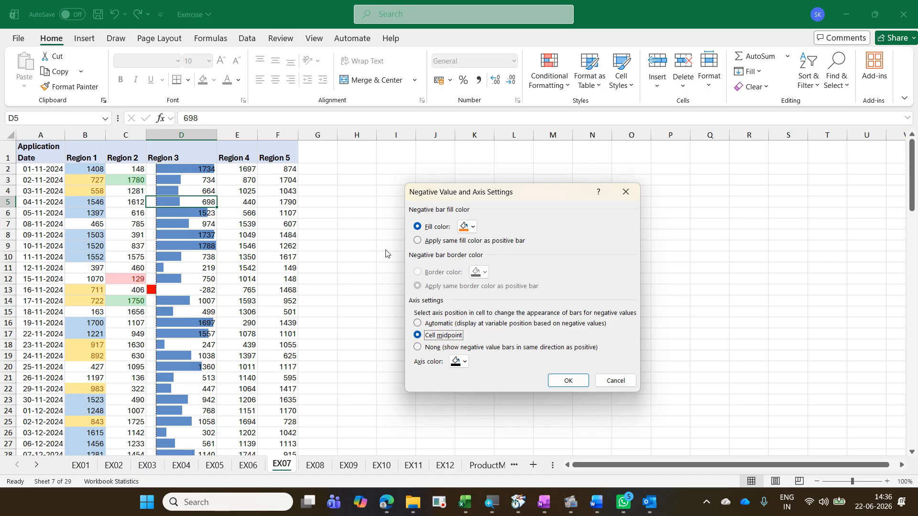
{"action": "left_click", "coordinate": [551, 385]}
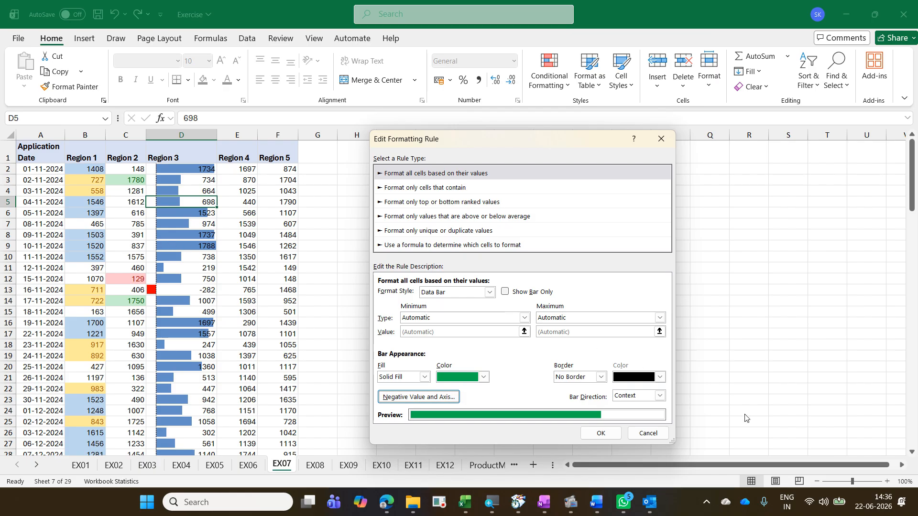
Step: Set the bar direction to Right-to-Left and apply the edited data bar rule
{"action": "left_click", "coordinate": [660, 396]}
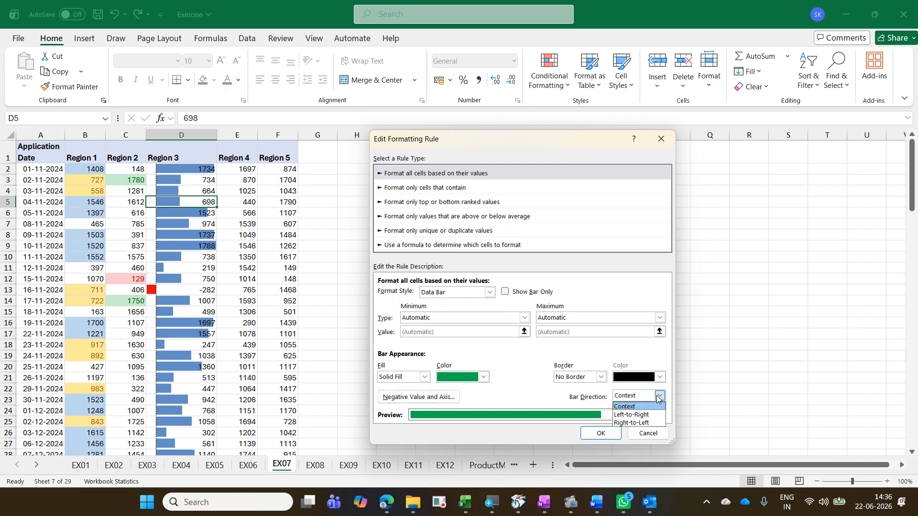
{"action": "left_click", "coordinate": [664, 422]}
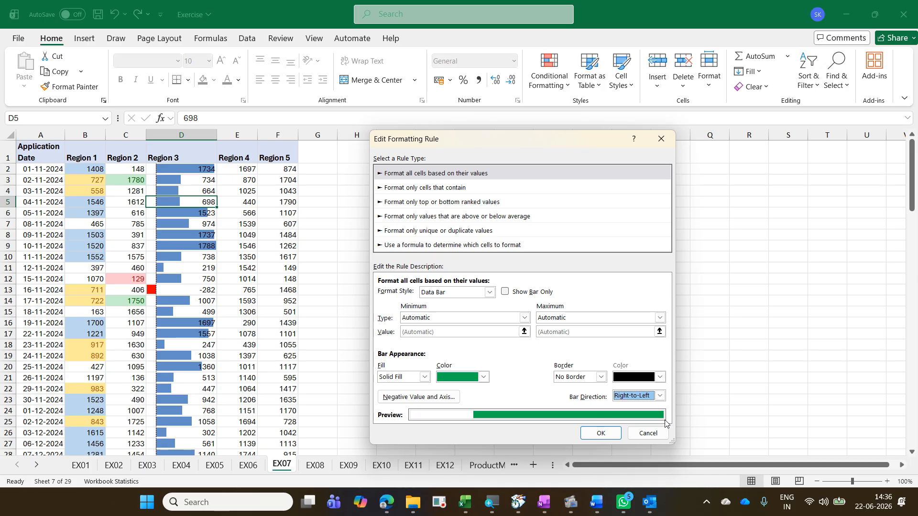
{"action": "left_click", "coordinate": [613, 439]}
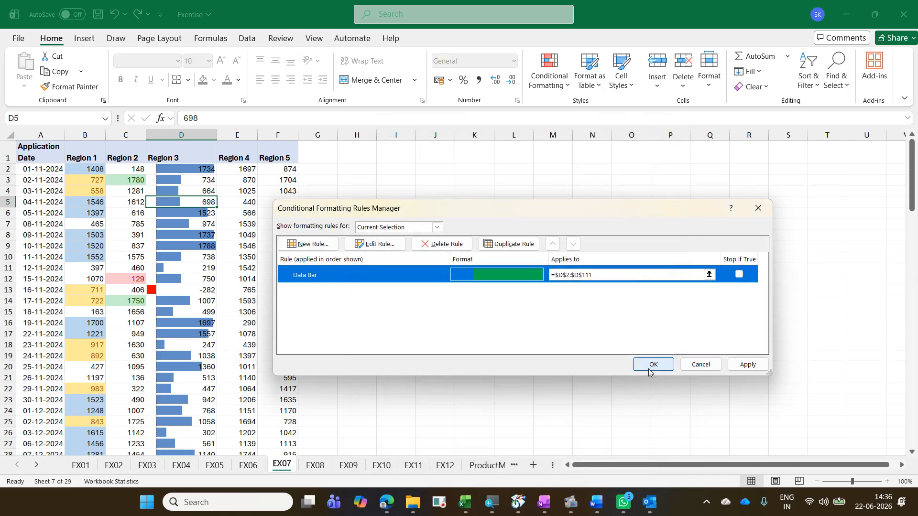
{"action": "left_click", "coordinate": [650, 365]}
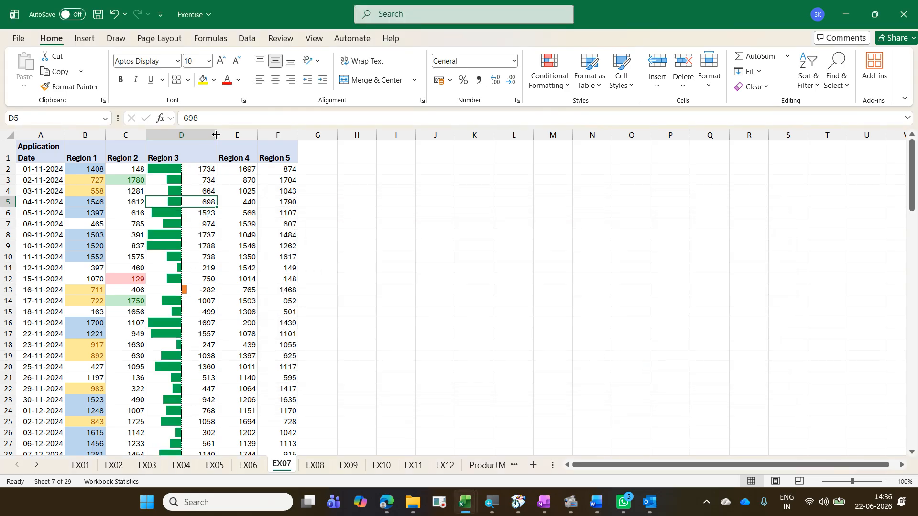
Step: Widen column D, then undo the widening and the data bar rule edit
{"action": "left_click_drag", "start_coordinate": [217, 136], "coordinate": [236, 139]}
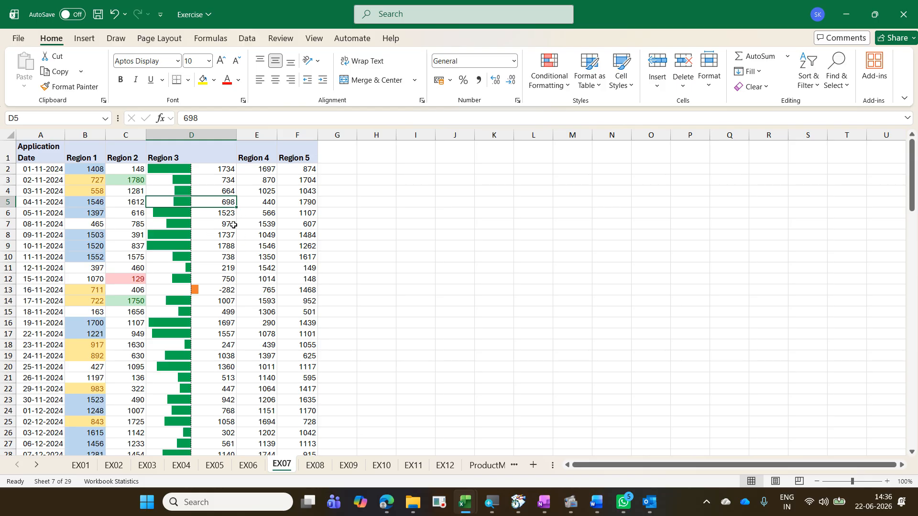
{"action": "key", "text": "ctrl+z"}
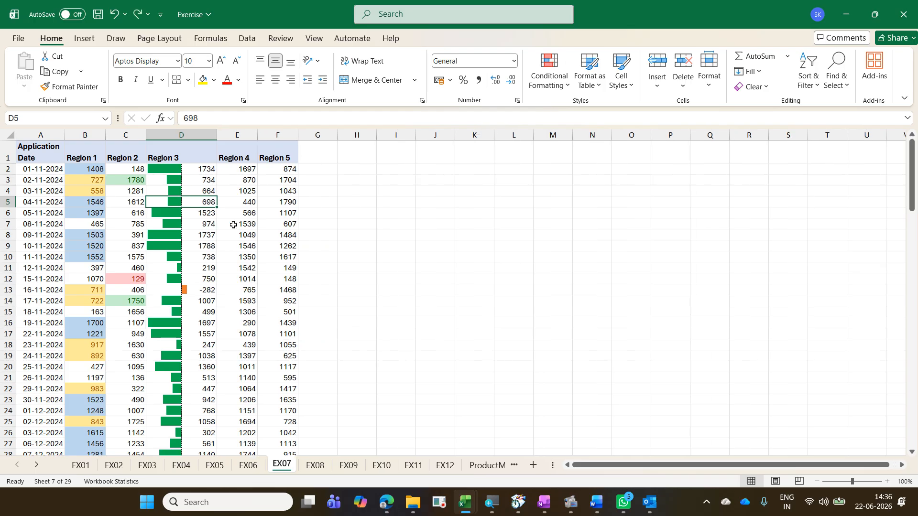
{"action": "key", "text": "ctrl+z"}
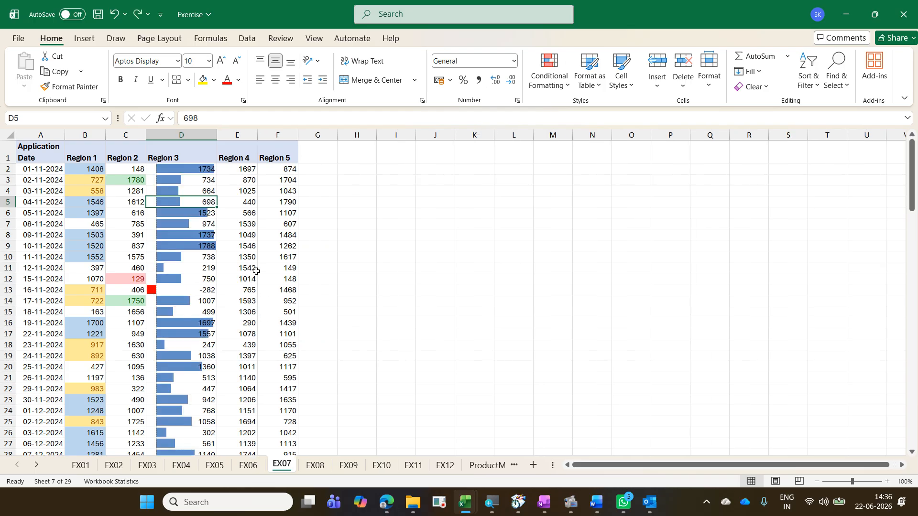
Step: Reopen the Region 3 data bar rule for editing and change the bar colour to green
{"action": "left_click", "coordinate": [195, 222]}
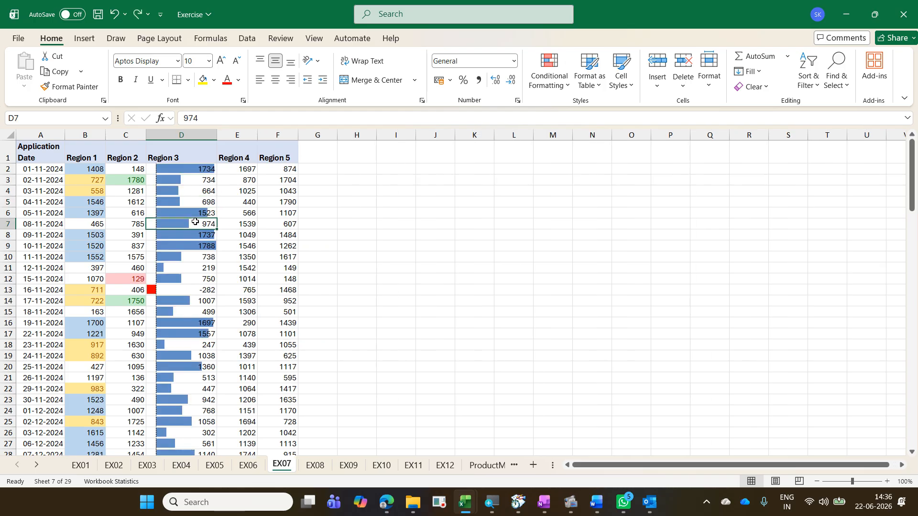
{"action": "left_click", "coordinate": [552, 91]}
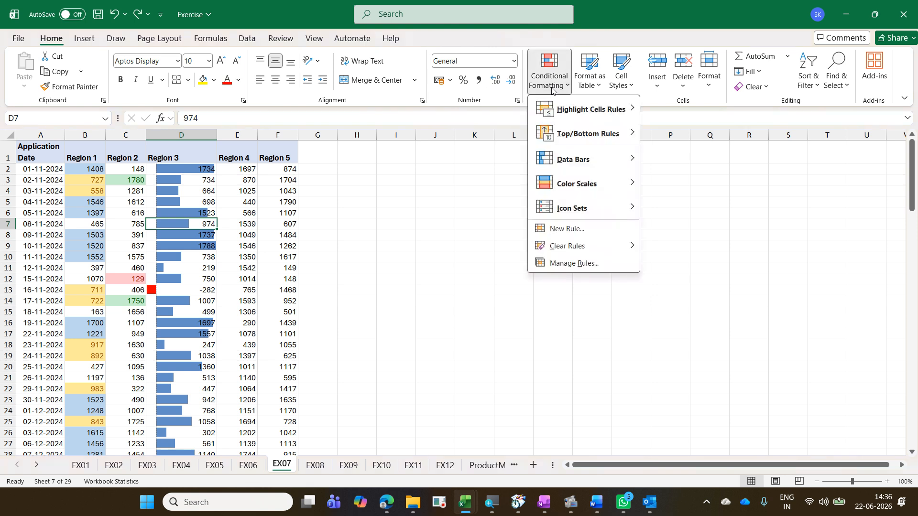
{"action": "left_click", "coordinate": [601, 264]}
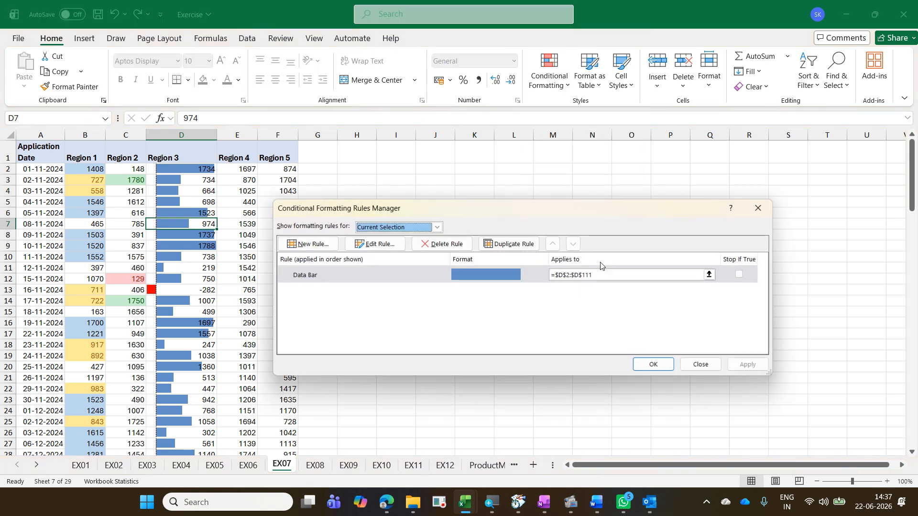
{"action": "left_click", "coordinate": [374, 244]}
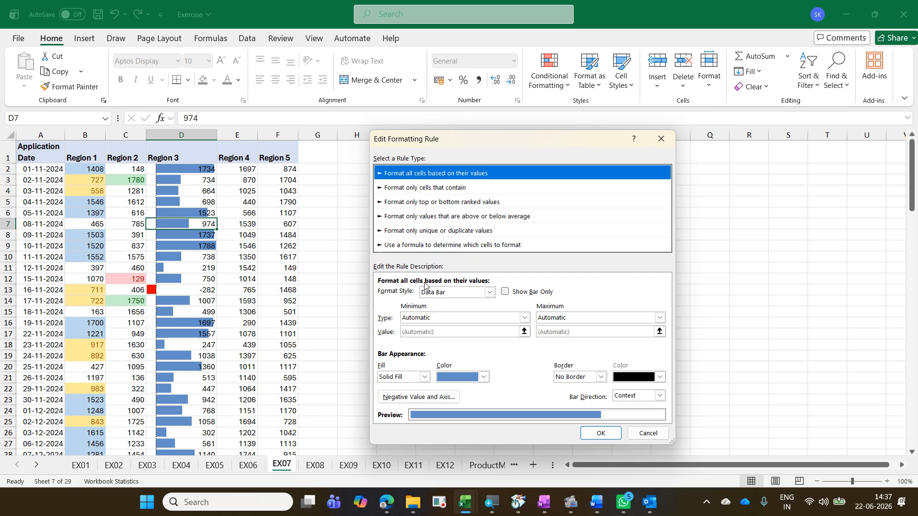
{"action": "left_click", "coordinate": [484, 377]}
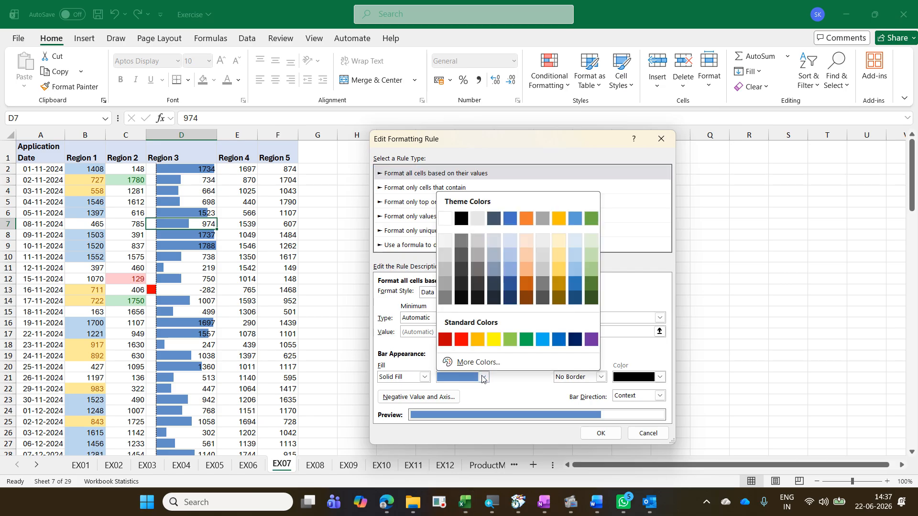
{"action": "left_click", "coordinate": [526, 341]}
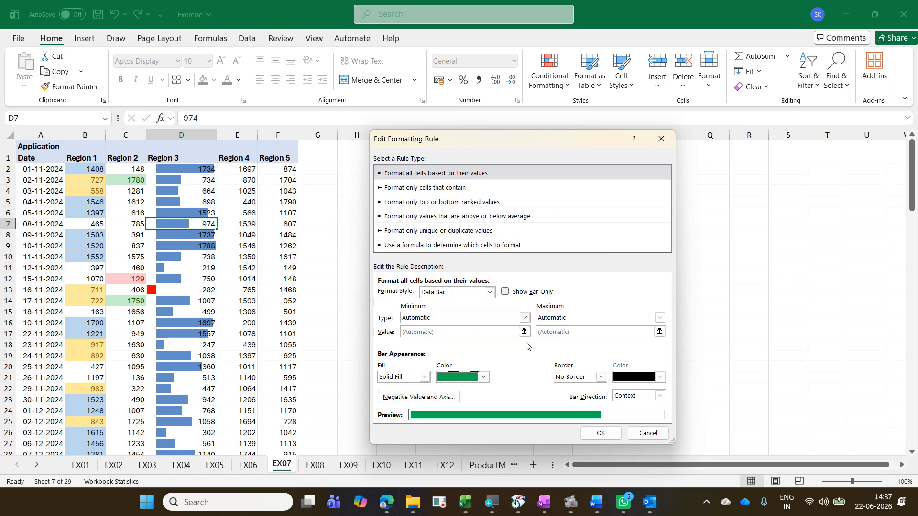
Step: Set the green data bar's negative fill colour to orange and position the axis at the cell midpoint
{"action": "left_click", "coordinate": [430, 398]}
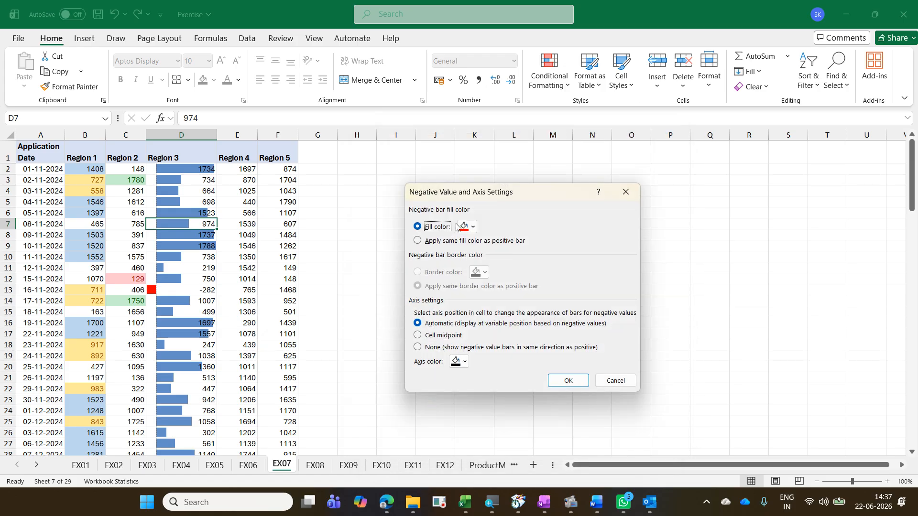
{"action": "left_click", "coordinate": [469, 226]}
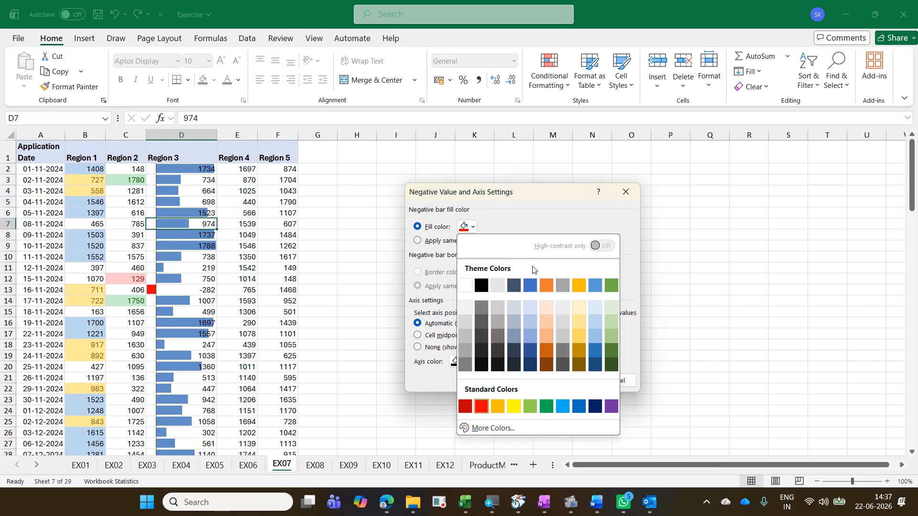
{"action": "left_click", "coordinate": [548, 285]}
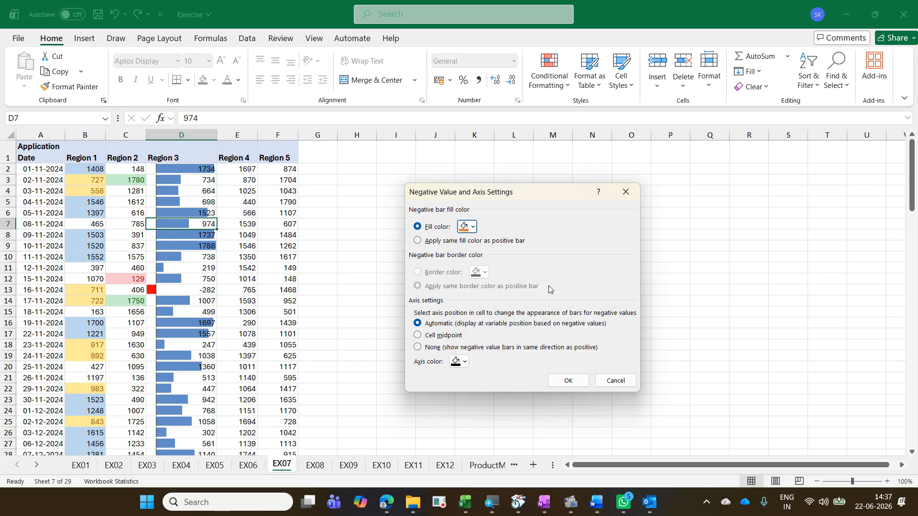
{"action": "left_click", "coordinate": [454, 339]}
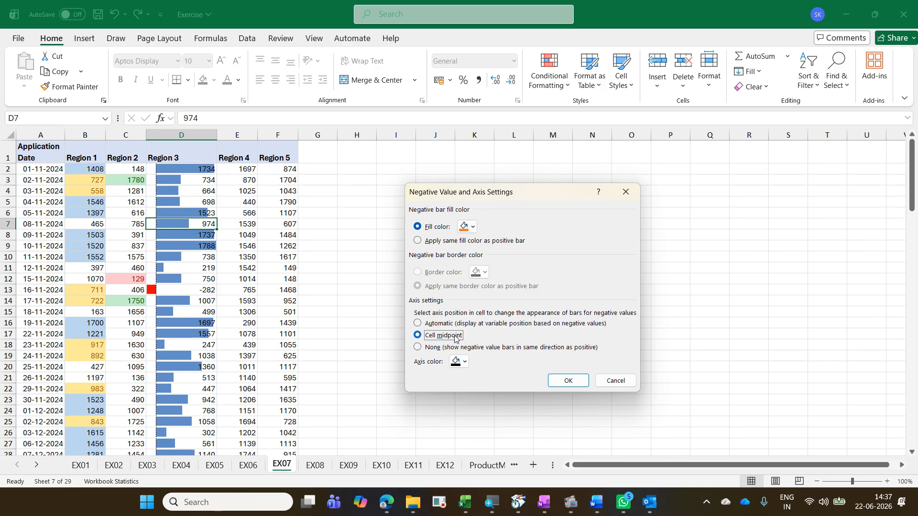
{"action": "left_click", "coordinate": [568, 379]}
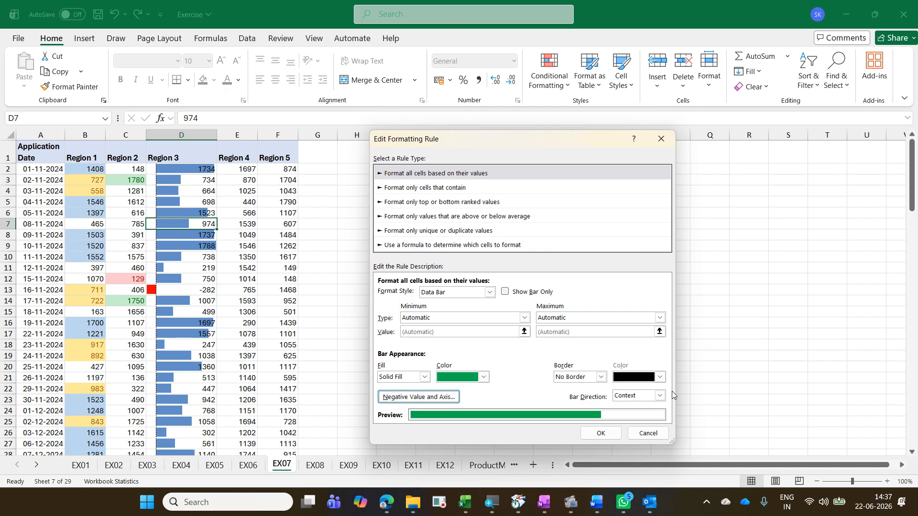
Step: Set the bar direction to Right-to-Left and apply the edited Region 3 data bar rule
{"action": "left_click", "coordinate": [660, 396]}
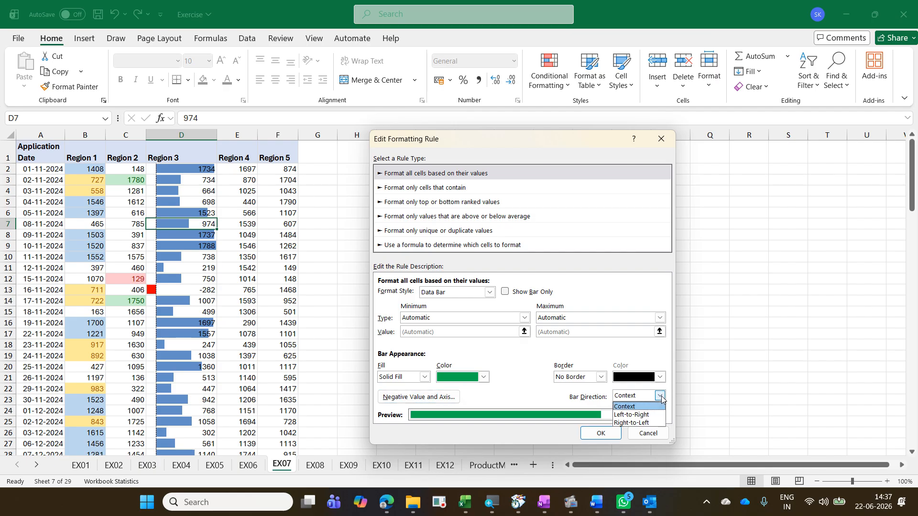
{"action": "left_click", "coordinate": [637, 427]}
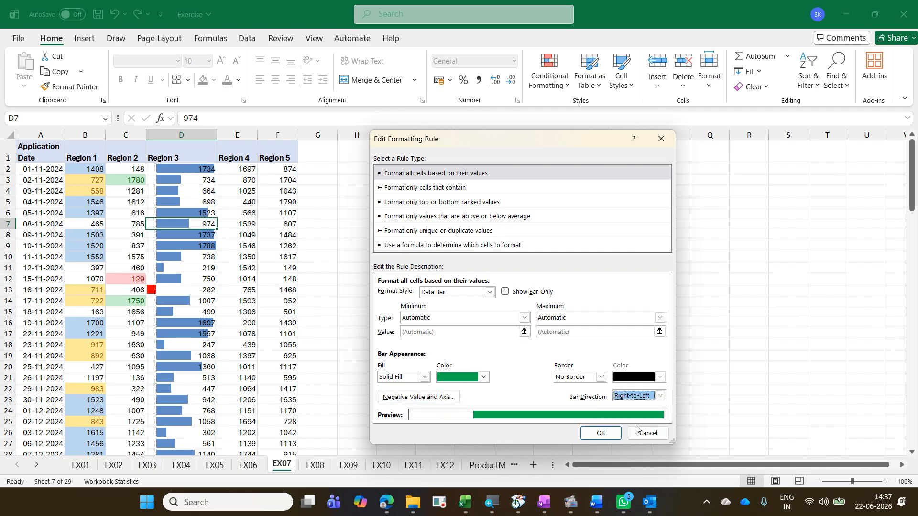
{"action": "left_click", "coordinate": [606, 435]}
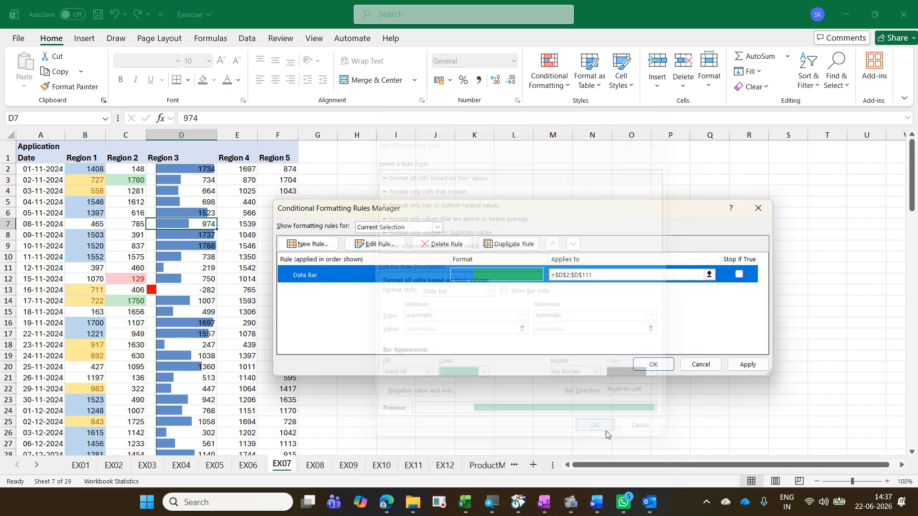
{"action": "left_click", "coordinate": [671, 371]}
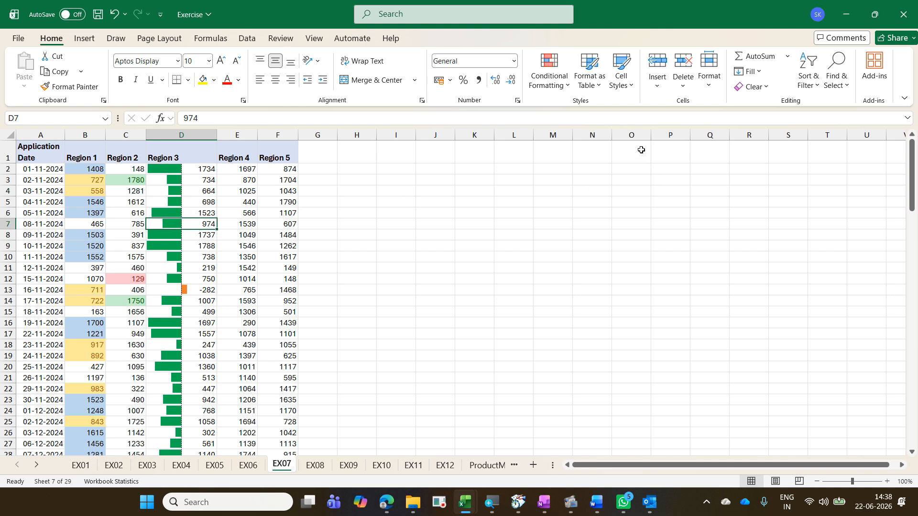
Step: Turn on Show Bar Only for the Region 3 data bar rule, then undo that change
{"action": "left_click", "coordinate": [568, 88]}
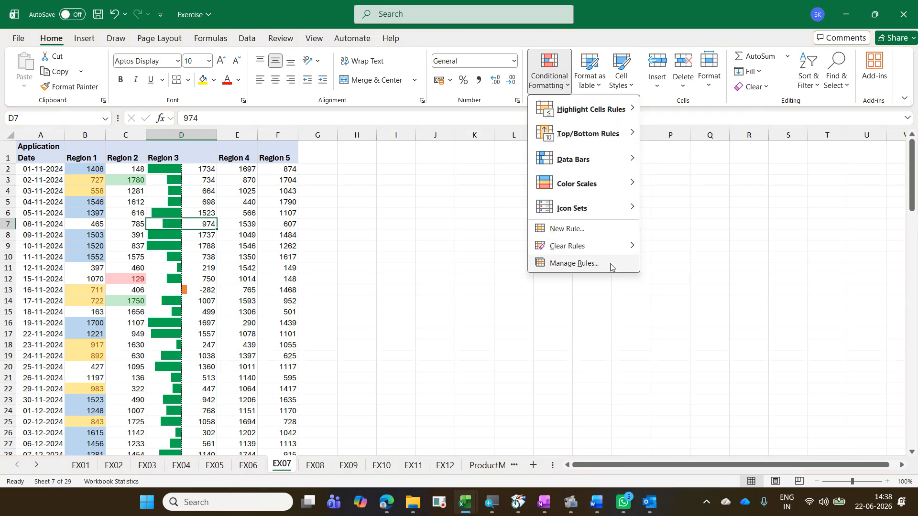
{"action": "left_click", "coordinate": [611, 263]}
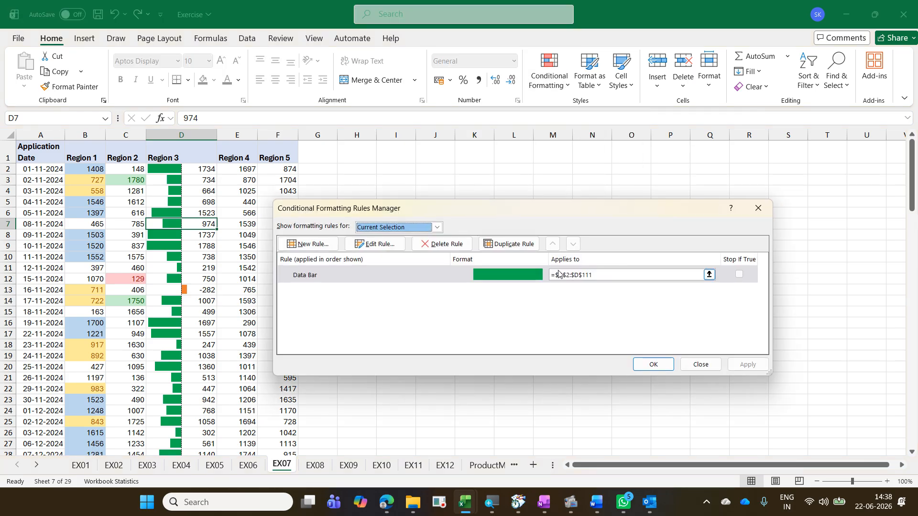
{"action": "left_click", "coordinate": [397, 246]}
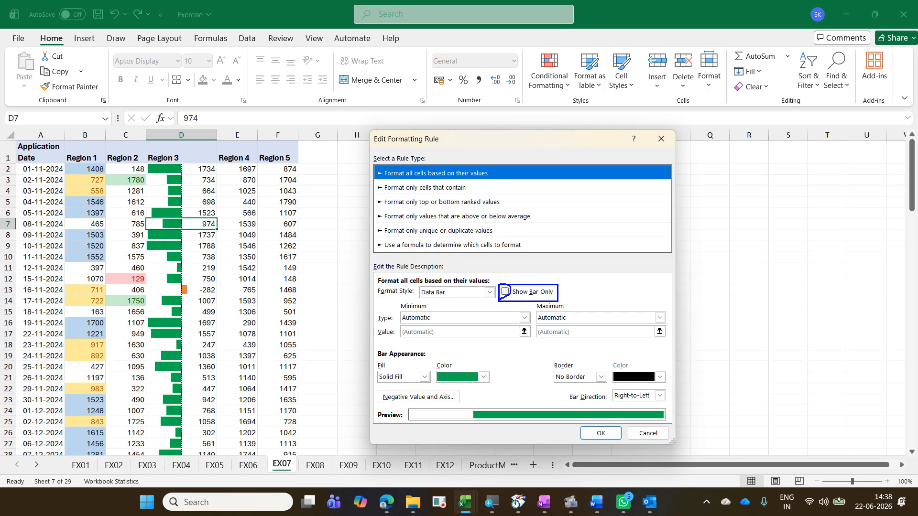
{"action": "mouse_move", "coordinate": [191, 204]}
{"action": "left_mouse_down"}
{"action": "mouse_move", "coordinate": [209, 265]}
{"action": "mouse_move", "coordinate": [204, 226]}
{"action": "left_mouse_up"}
{"action": "left_click_drag", "start_coordinate": [500, 297], "coordinate": [516, 277]}
{"action": "key", "text": "Escape"}
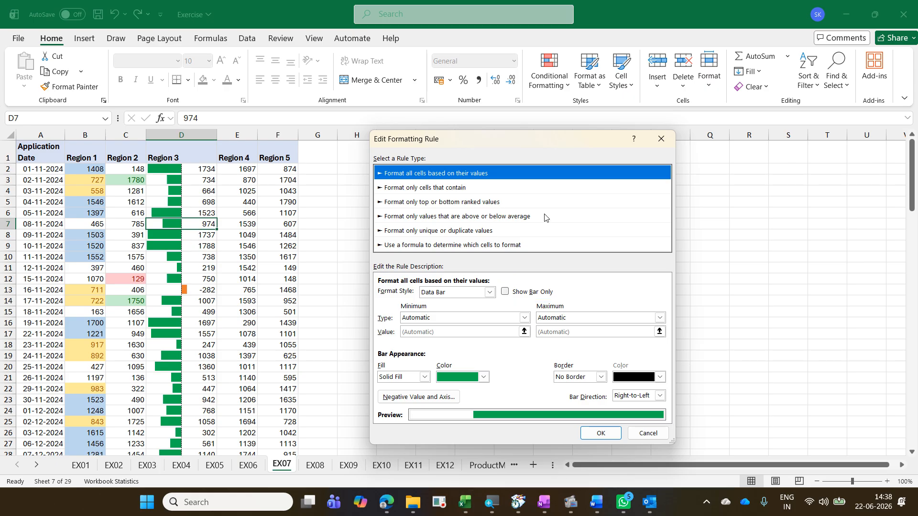
{"action": "left_click", "coordinate": [505, 291]}
{"action": "left_click", "coordinate": [600, 433]}
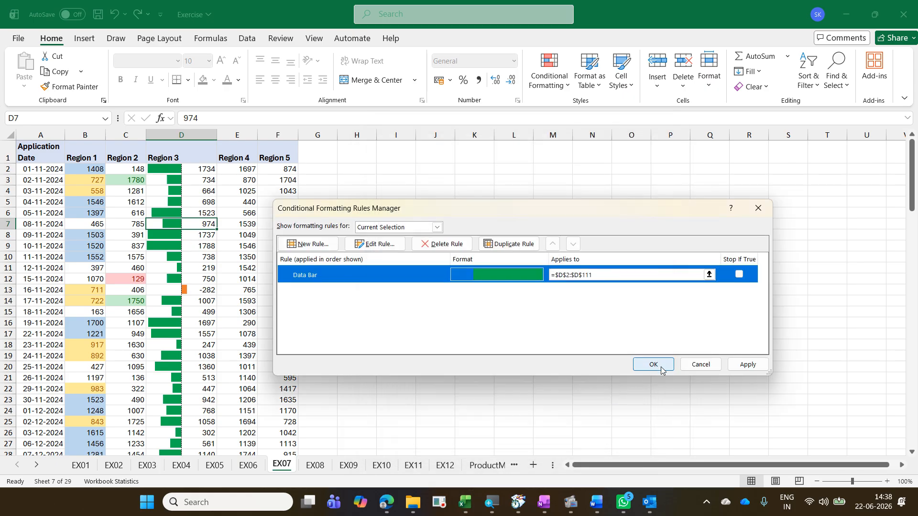
{"action": "left_click", "coordinate": [653, 364]}
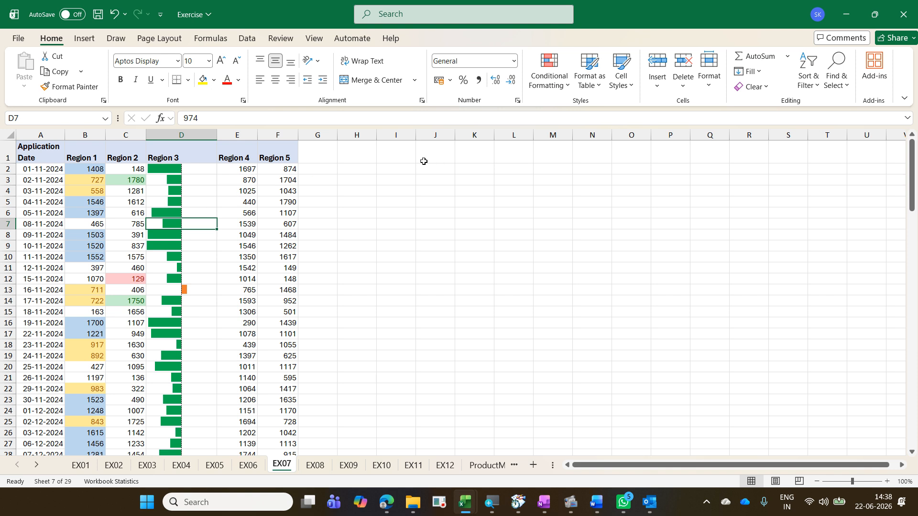
{"action": "key", "text": "ctrl+z"}
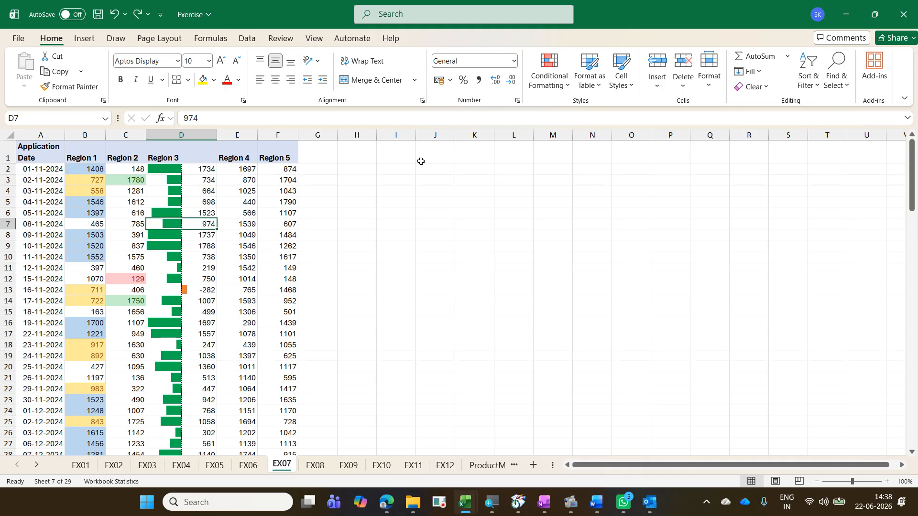
Step: Apply a Green - Yellow - Red colour scale to the Region 4 values in E2:E111
{"action": "left_click", "coordinate": [236, 173]}
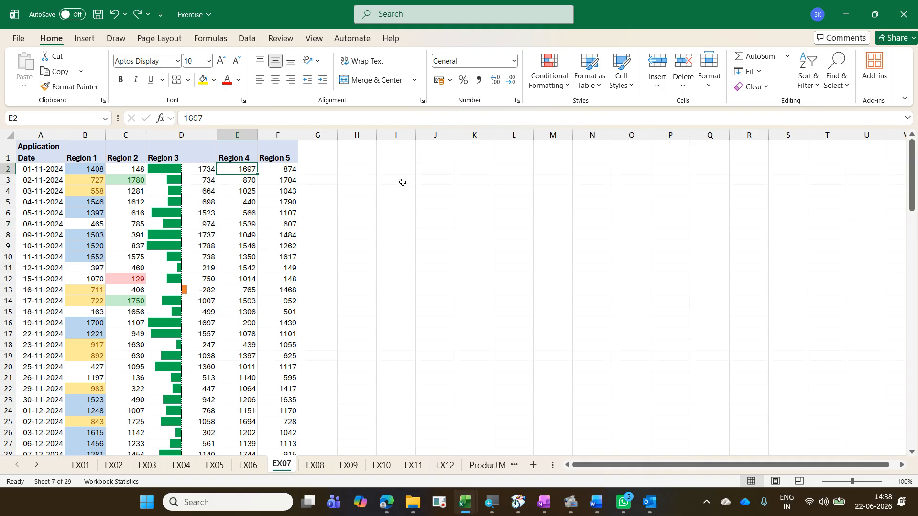
{"action": "key", "text": "ctrl+shift+Down"}
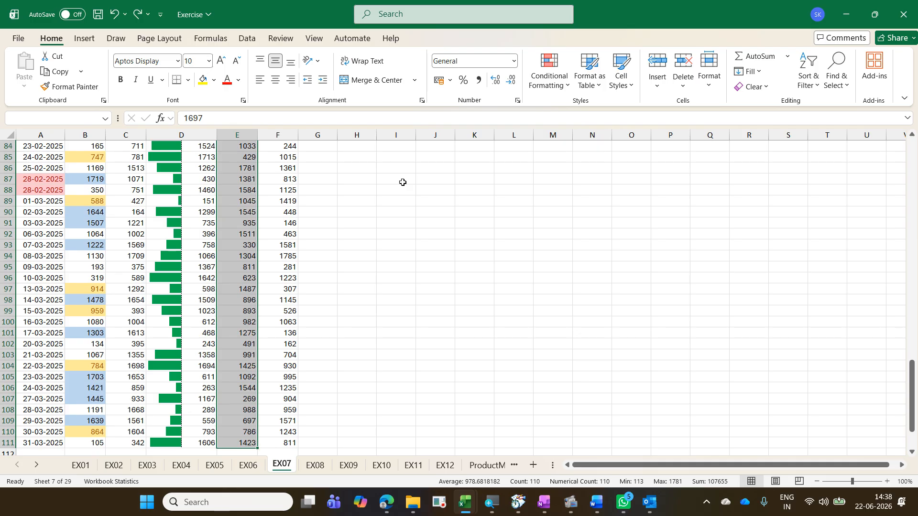
{"action": "left_click", "coordinate": [554, 84]}
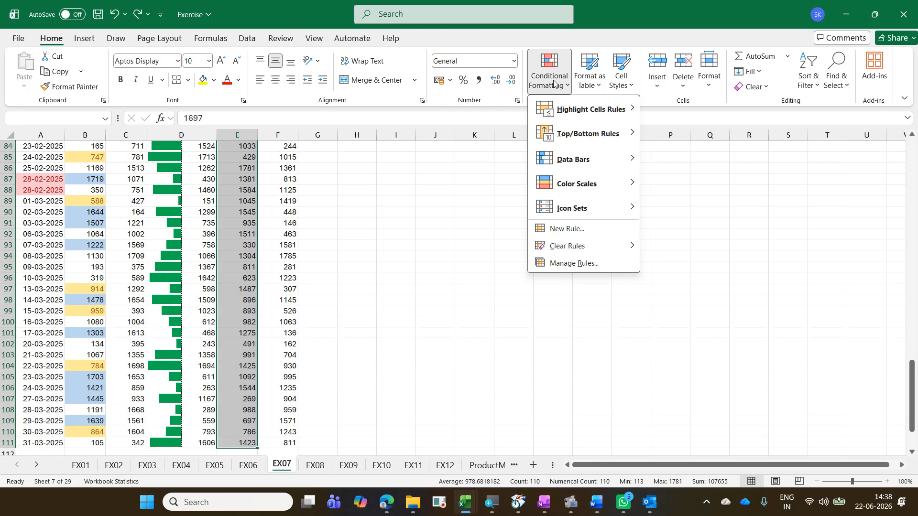
{"action": "mouse_move", "coordinate": [614, 178]}
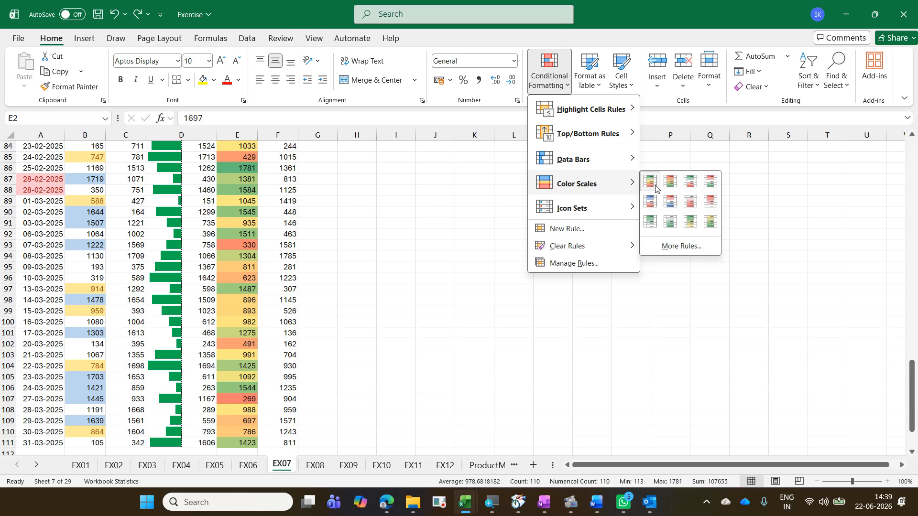
{"action": "left_click", "coordinate": [655, 187]}
Step: Examine the colour-scale shading of individual Region 4 cells
{"action": "scroll", "coordinate": [322, 192], "scroll_direction": "up", "scroll_amount": 11}
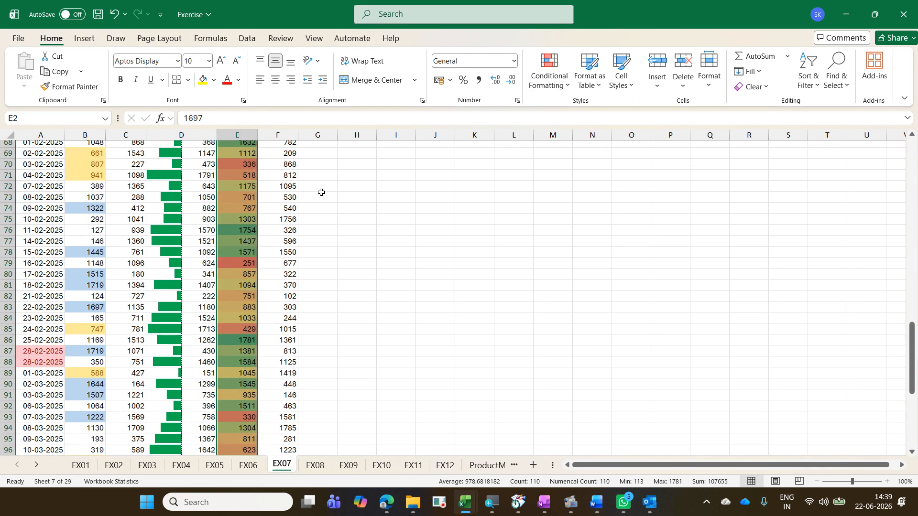
{"action": "scroll", "coordinate": [321, 192], "scroll_direction": "up", "scroll_amount": 16}
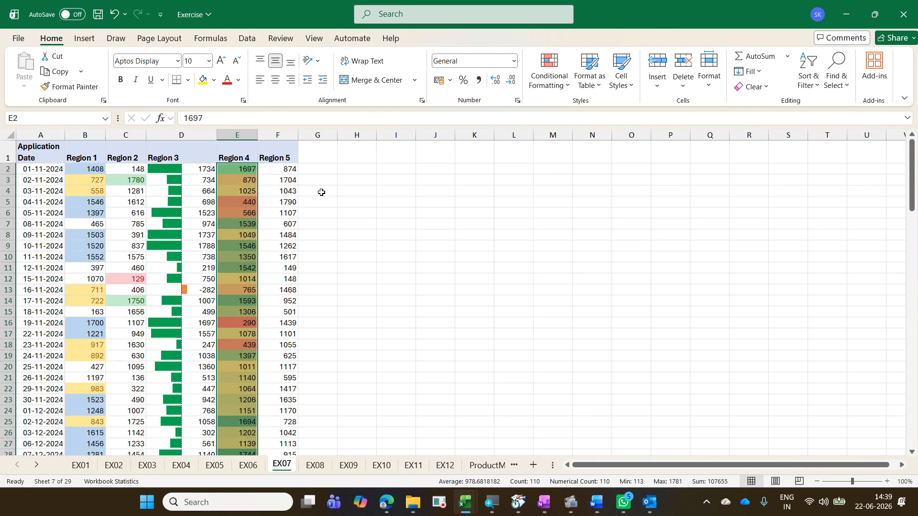
{"action": "left_click", "coordinate": [233, 199]}
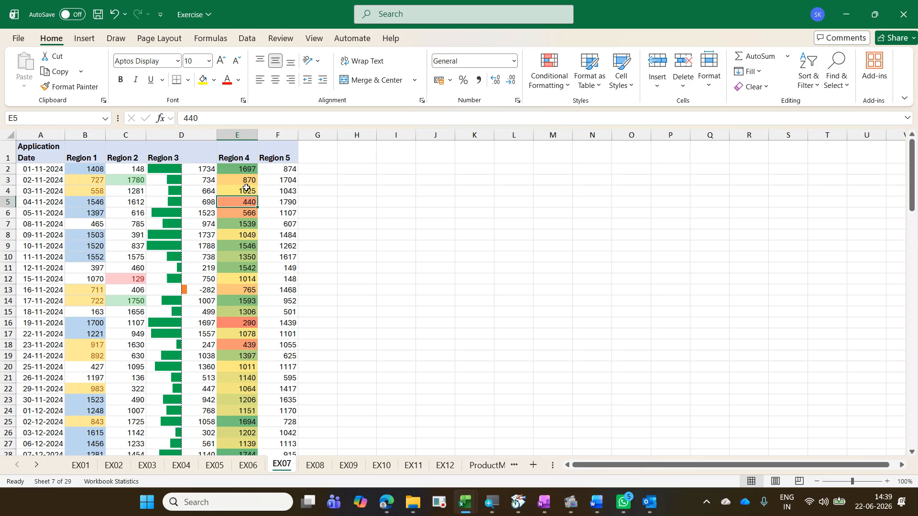
{"action": "left_click", "coordinate": [246, 188]}
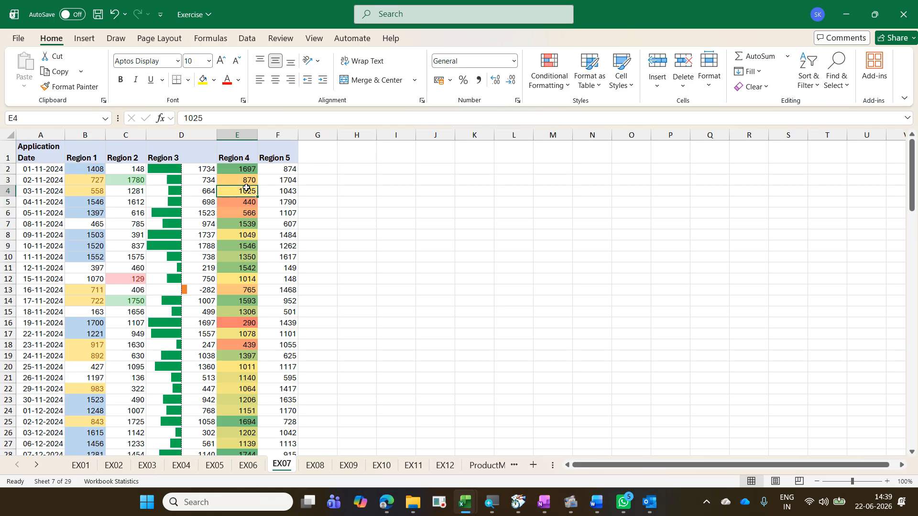
{"action": "left_click", "coordinate": [248, 224]}
{"action": "left_click", "coordinate": [251, 246]}
{"action": "left_click", "coordinate": [255, 289]}
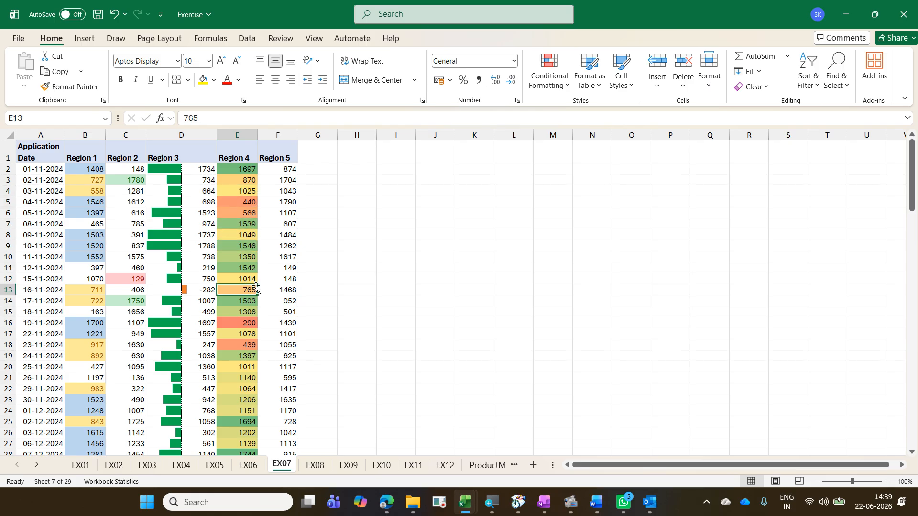
{"action": "right_click", "coordinate": [240, 223]}
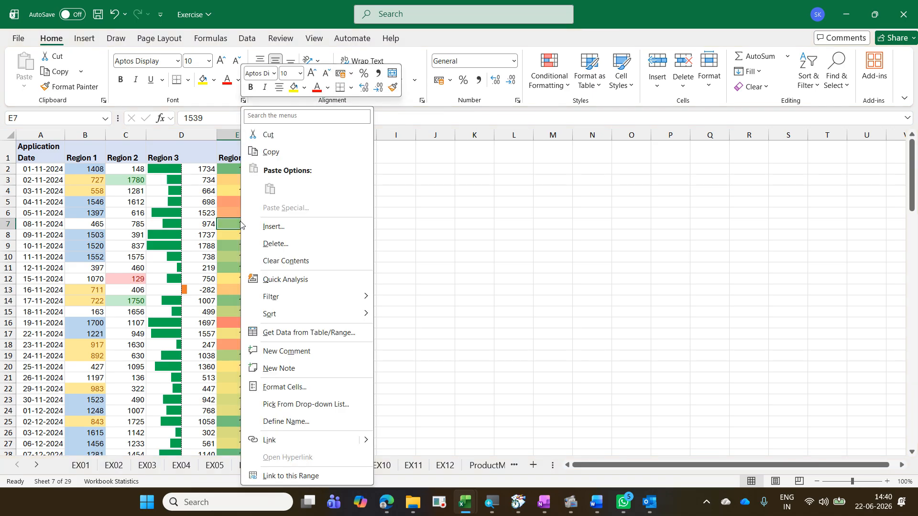
{"action": "key", "text": "Escape"}
{"action": "left_click", "coordinate": [243, 303]}
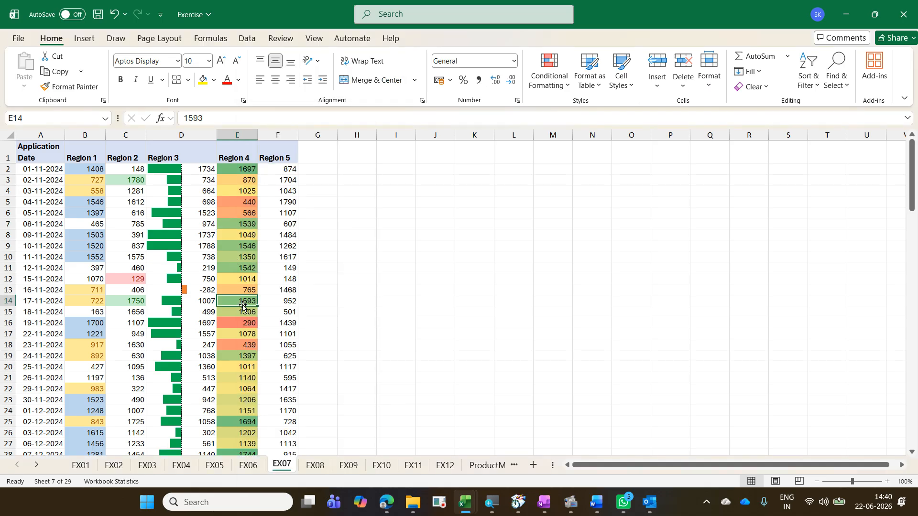
{"action": "left_click", "coordinate": [245, 268]}
{"action": "left_click", "coordinate": [251, 201]}
{"action": "left_click", "coordinate": [242, 223]}
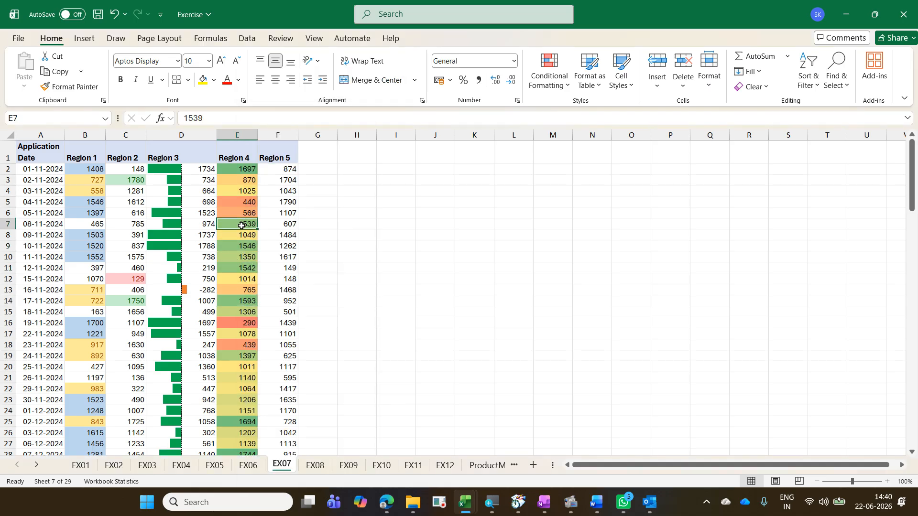
{"action": "left_click", "coordinate": [240, 266]}
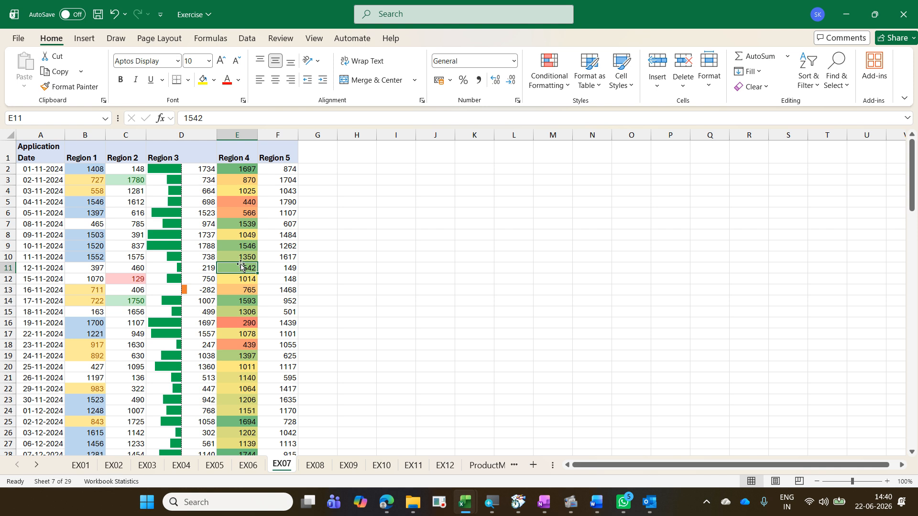
Step: Sort the table by Region 4 from smallest to largest
{"action": "right_click", "coordinate": [243, 268]}
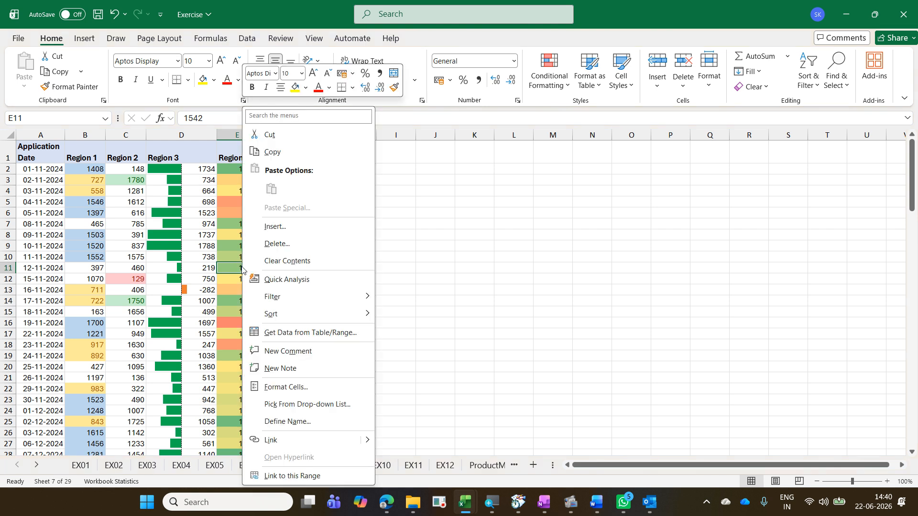
{"action": "mouse_move", "coordinate": [364, 311]}
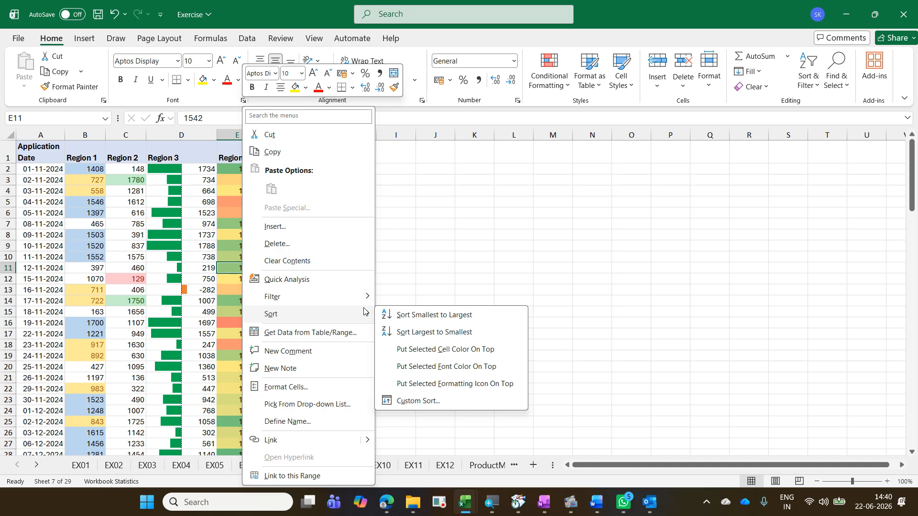
{"action": "left_click", "coordinate": [427, 322]}
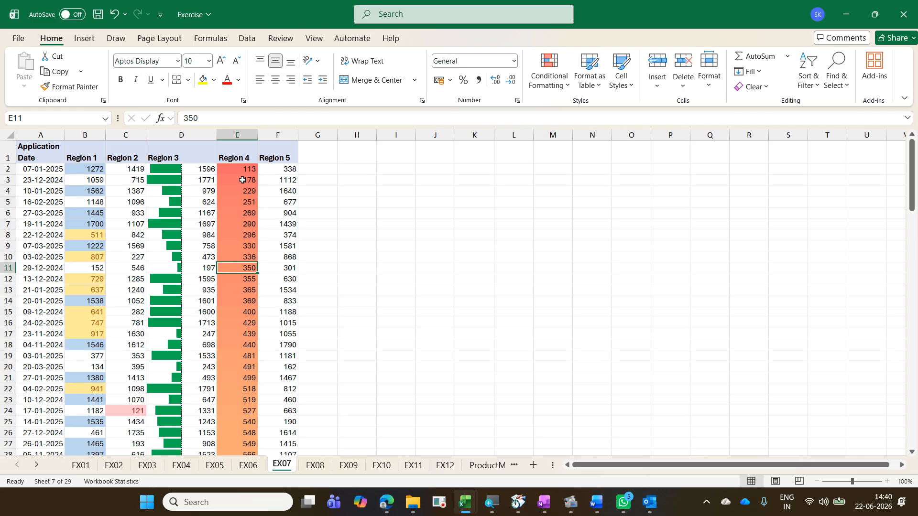
{"action": "scroll", "coordinate": [243, 180], "scroll_direction": "down", "scroll_amount": 2}
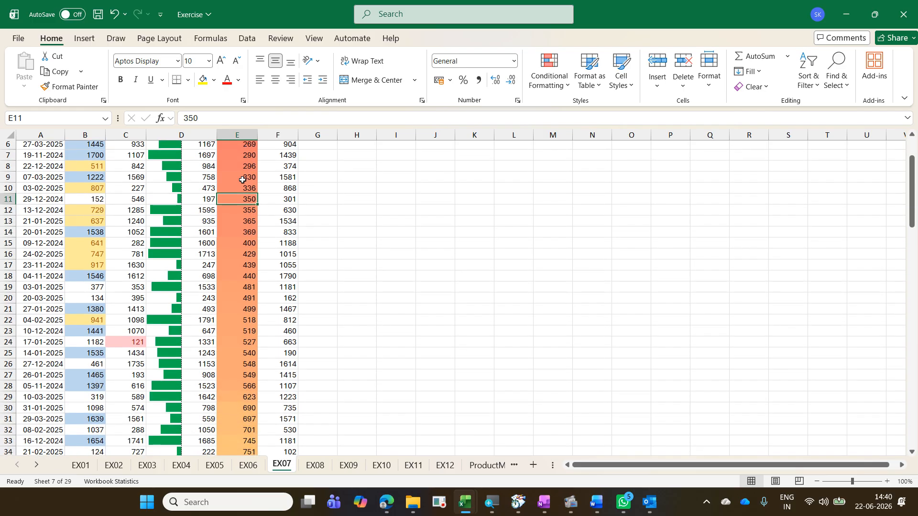
{"action": "scroll", "coordinate": [243, 180], "scroll_direction": "down", "scroll_amount": 3}
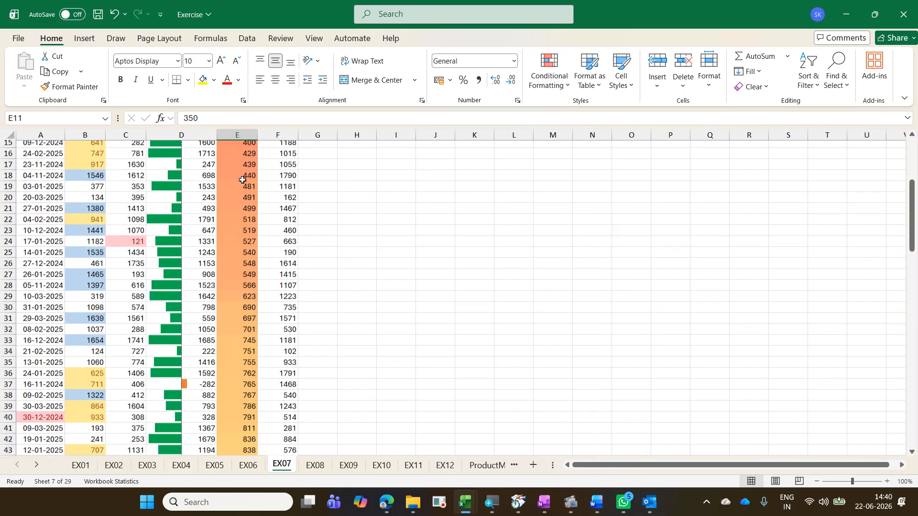
{"action": "scroll", "coordinate": [242, 180], "scroll_direction": "down", "scroll_amount": 7}
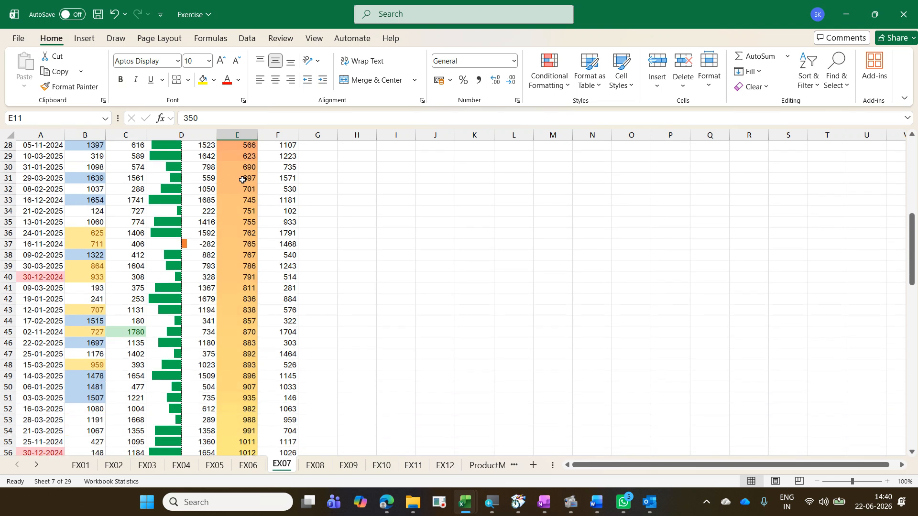
Step: Sort the table by Region 4 from largest to smallest
{"action": "scroll", "coordinate": [243, 179], "scroll_direction": "down", "scroll_amount": 7}
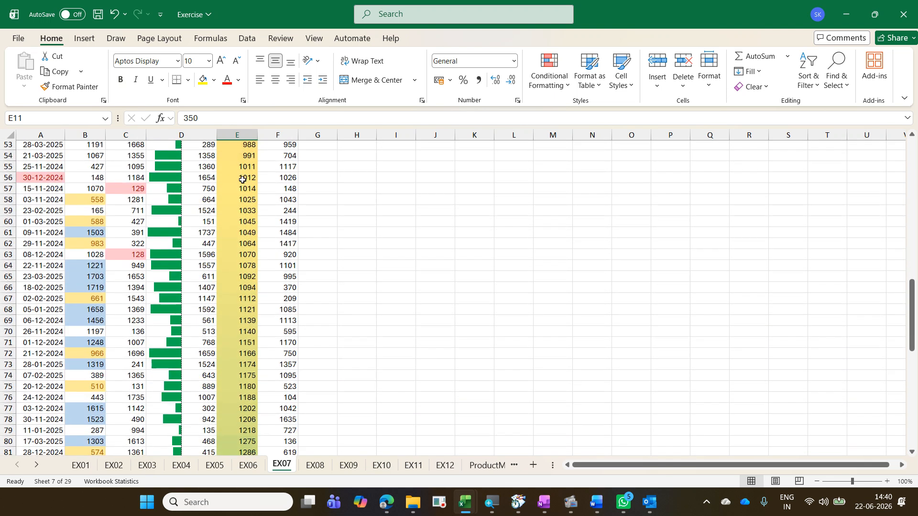
{"action": "scroll", "coordinate": [243, 179], "scroll_direction": "down", "scroll_amount": 10}
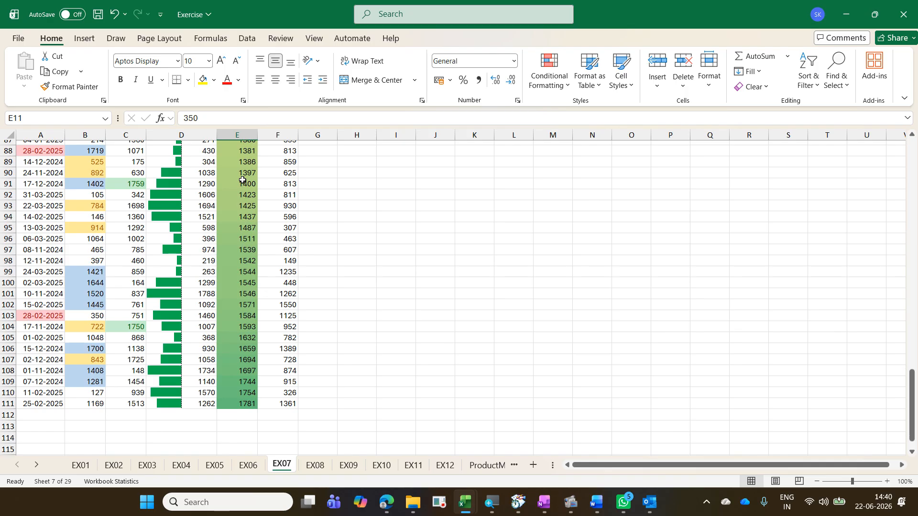
{"action": "scroll", "coordinate": [242, 179], "scroll_direction": "up", "scroll_amount": 3}
{"action": "scroll", "coordinate": [243, 180], "scroll_direction": "up", "scroll_amount": 20}
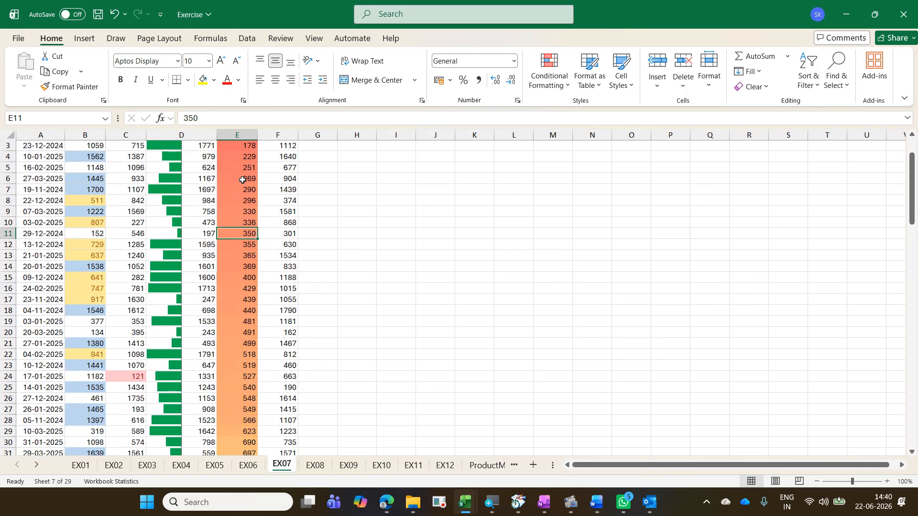
{"action": "scroll", "coordinate": [243, 180], "scroll_direction": "down", "scroll_amount": 20}
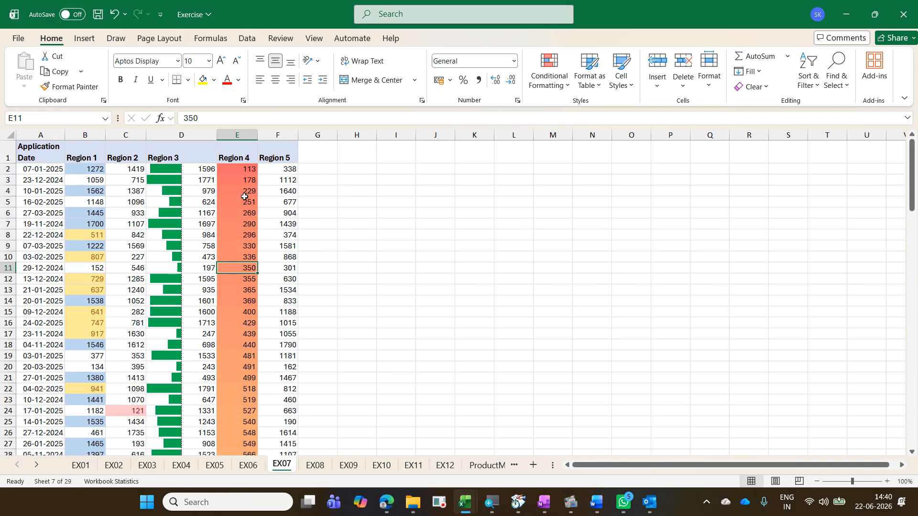
{"action": "right_click", "coordinate": [245, 202]}
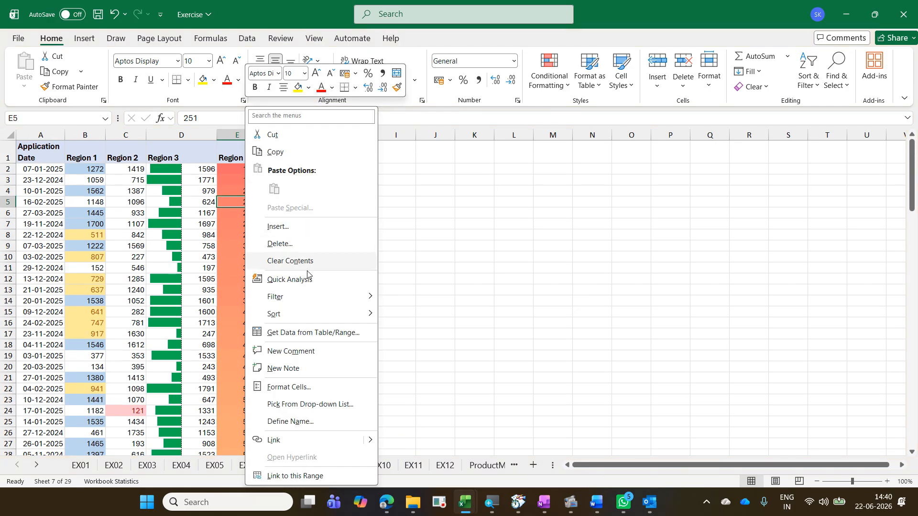
{"action": "mouse_move", "coordinate": [325, 314]}
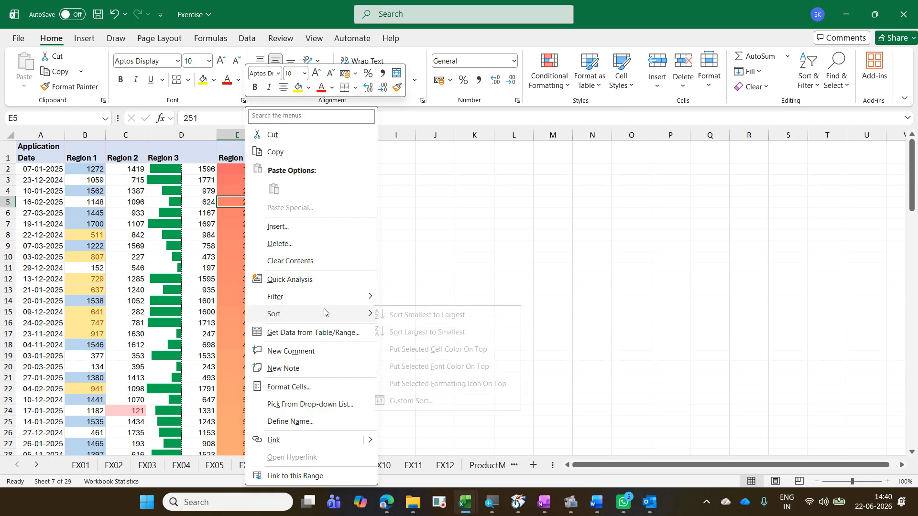
{"action": "left_click", "coordinate": [432, 333]}
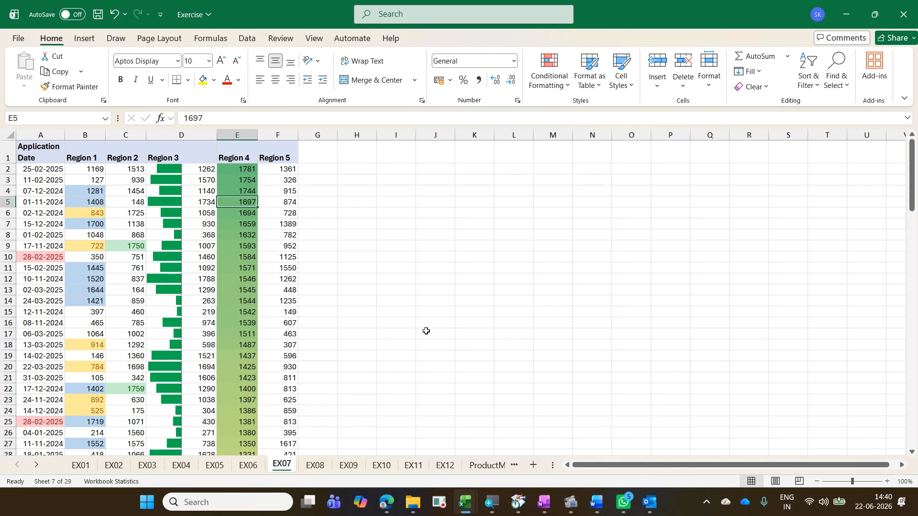
Step: Apply the 3 Symbols (uncircled) icon set to the Region 5 values in F2:F111
{"action": "scroll", "coordinate": [246, 235], "scroll_direction": "down", "scroll_amount": 9}
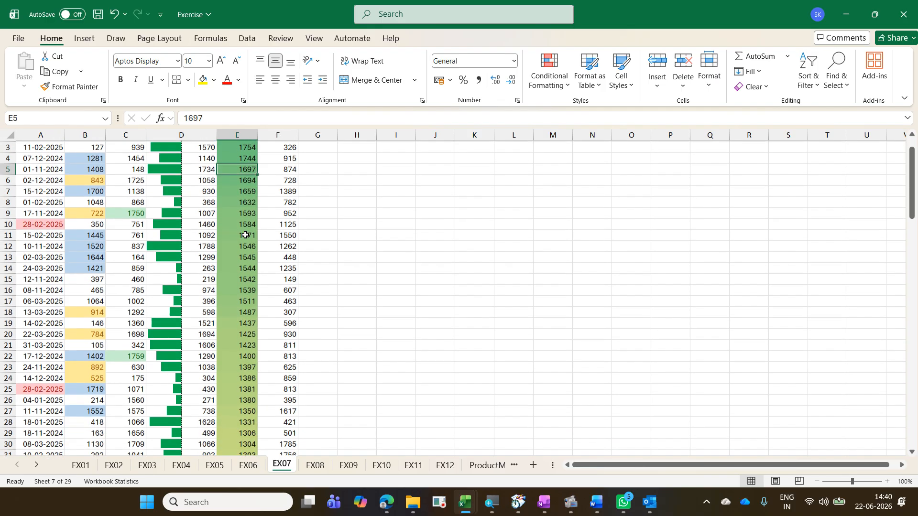
{"action": "scroll", "coordinate": [245, 235], "scroll_direction": "down", "scroll_amount": 16}
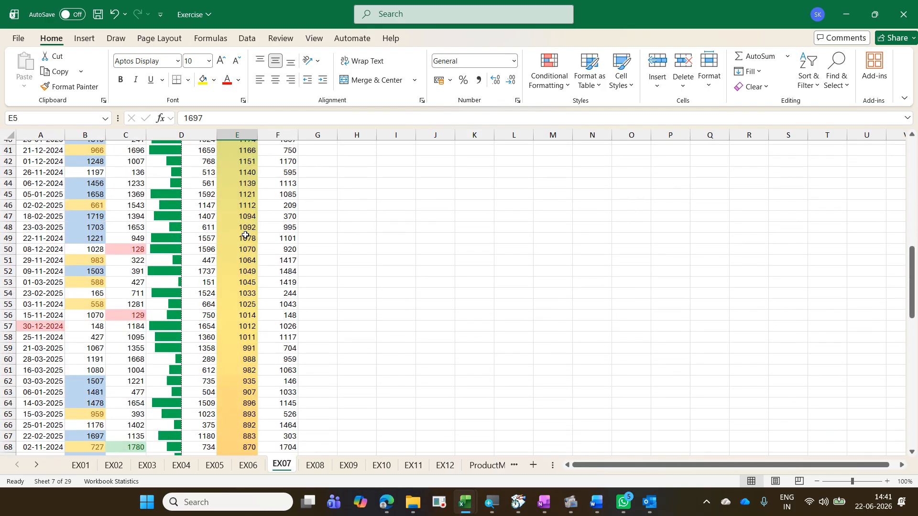
{"action": "scroll", "coordinate": [245, 235], "scroll_direction": "up", "scroll_amount": 20}
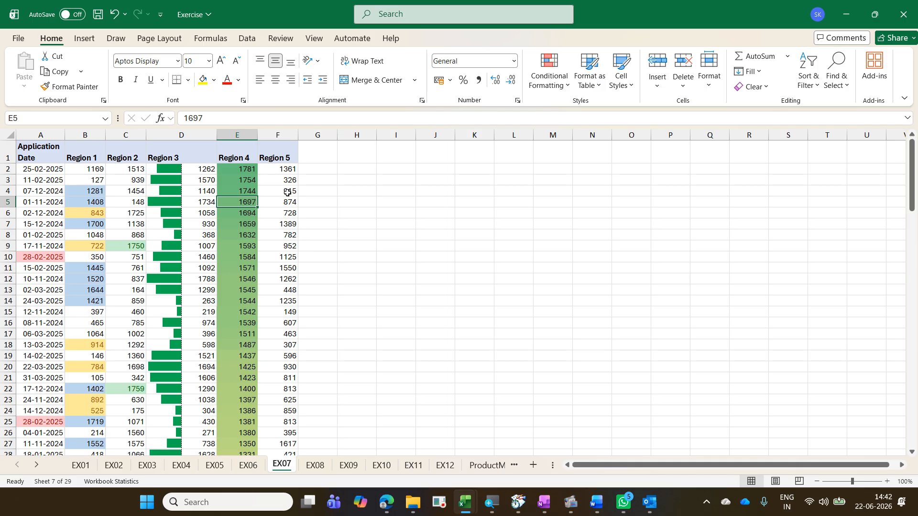
{"action": "left_click", "coordinate": [286, 170]}
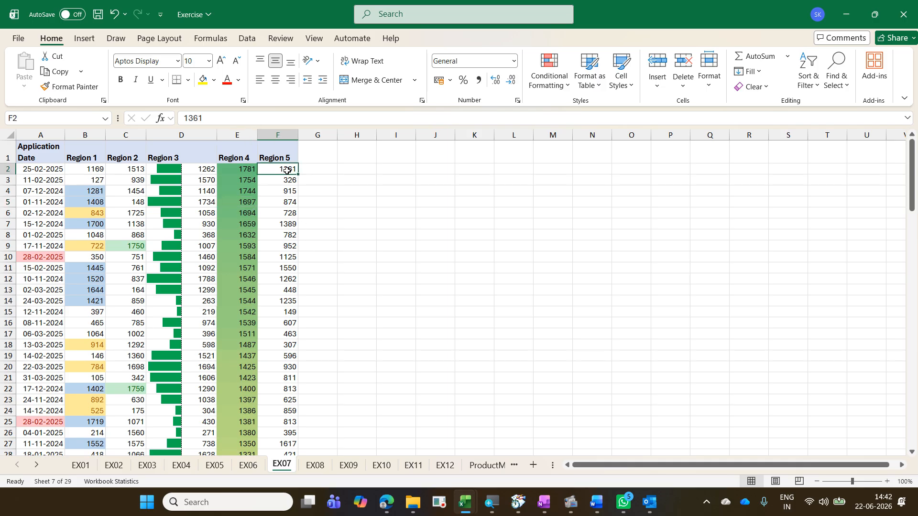
{"action": "key", "text": "ctrl+shift+Down"}
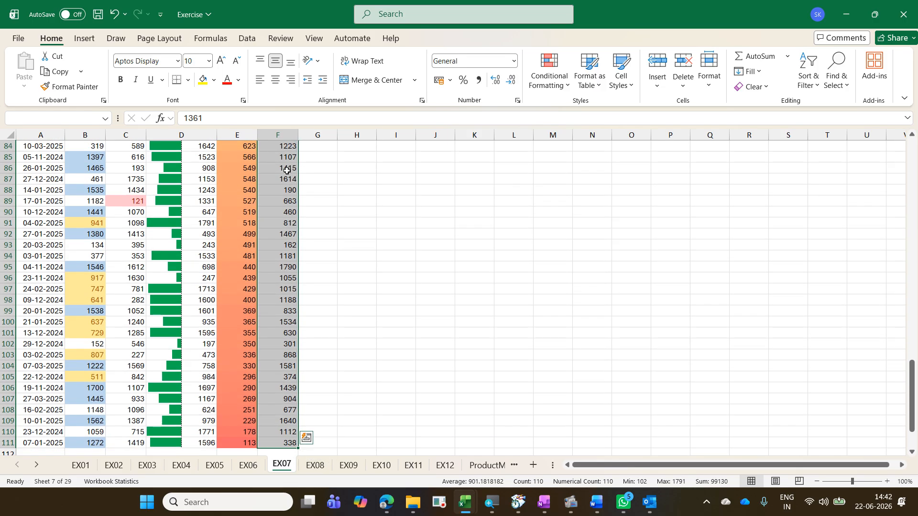
{"action": "left_click", "coordinate": [561, 86]}
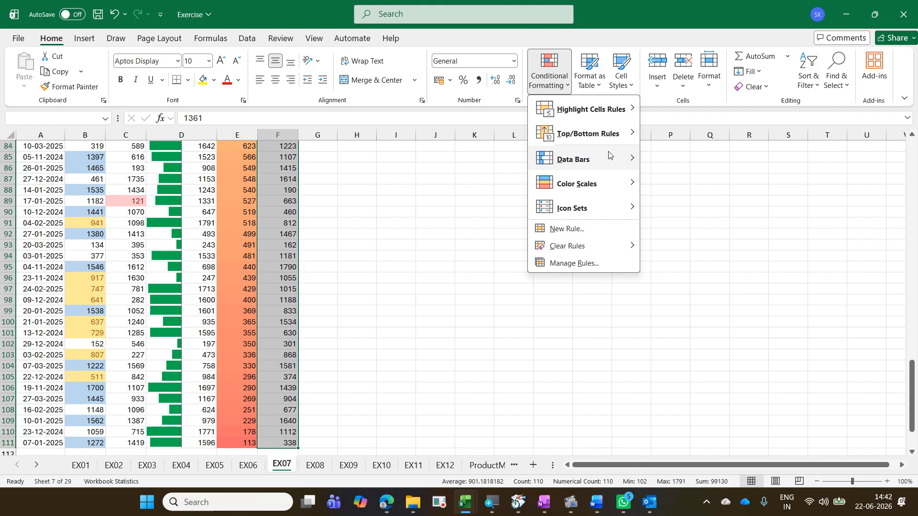
{"action": "mouse_move", "coordinate": [627, 217]}
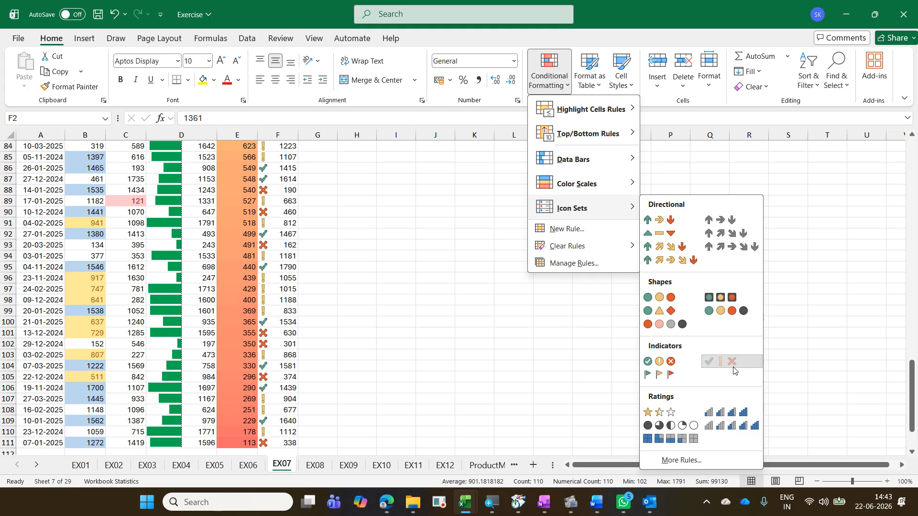
{"action": "left_click", "coordinate": [732, 363]}
{"action": "scroll", "coordinate": [436, 321], "scroll_direction": "up", "scroll_amount": 10}
{"action": "scroll", "coordinate": [436, 321], "scroll_direction": "up", "scroll_amount": 17}
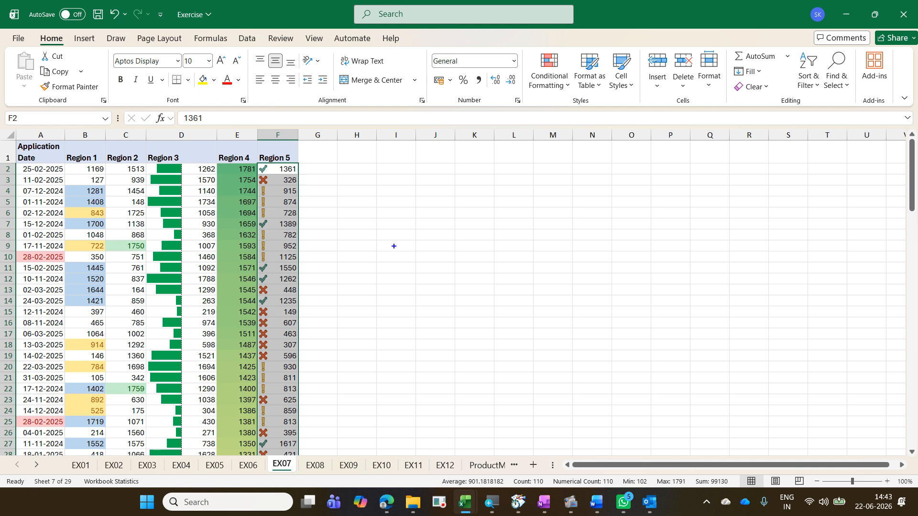
{"action": "left_click_drag", "start_coordinate": [399, 252], "coordinate": [399, 281]}
{"action": "type", "text": "67% "}
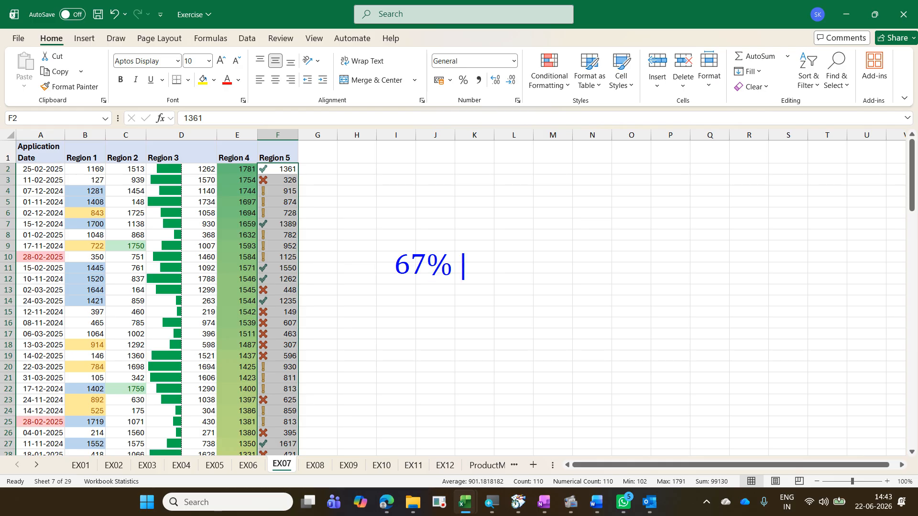
{"action": "type", "text": "- G"}
{"action": "key", "text": "Return"}
{"action": "type", "text": "67"}
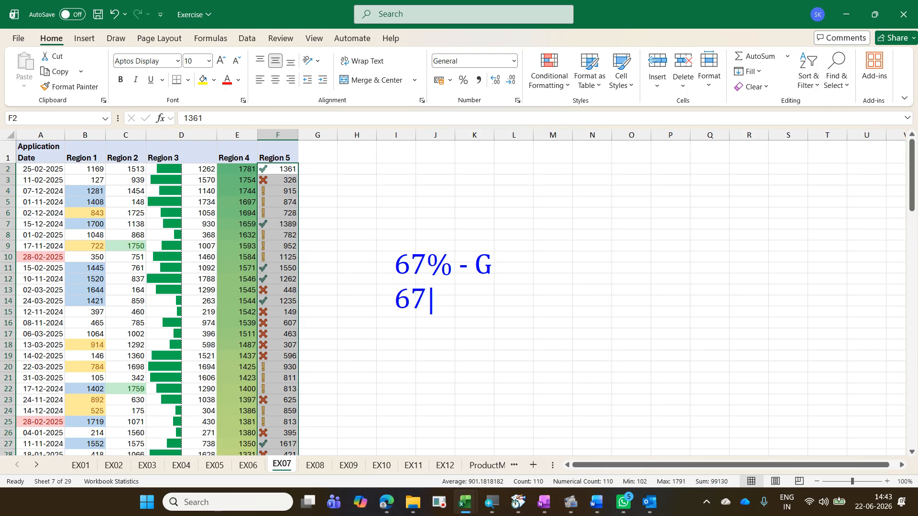
{"action": "type", "text": "%-33%"}
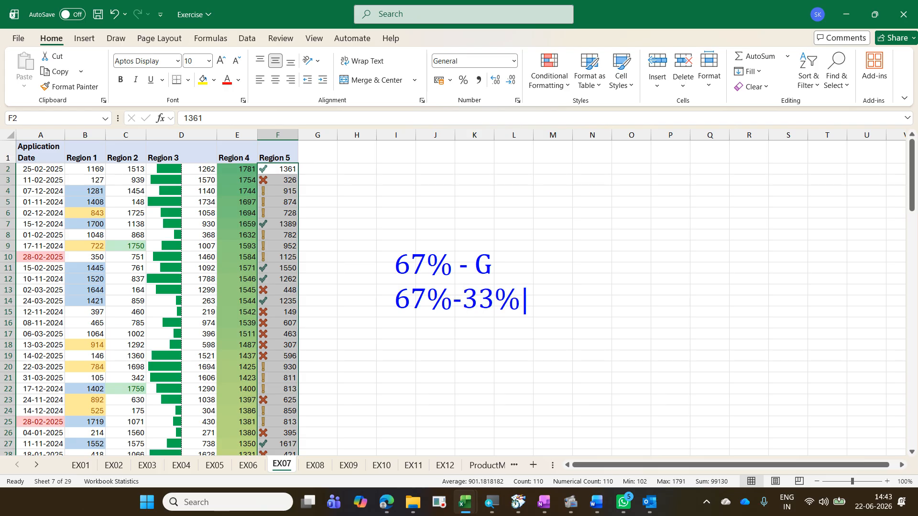
{"action": "type", "text": "-Y"}
{"action": "key", "text": "Return"}
{"action": "type", "text": "33"}
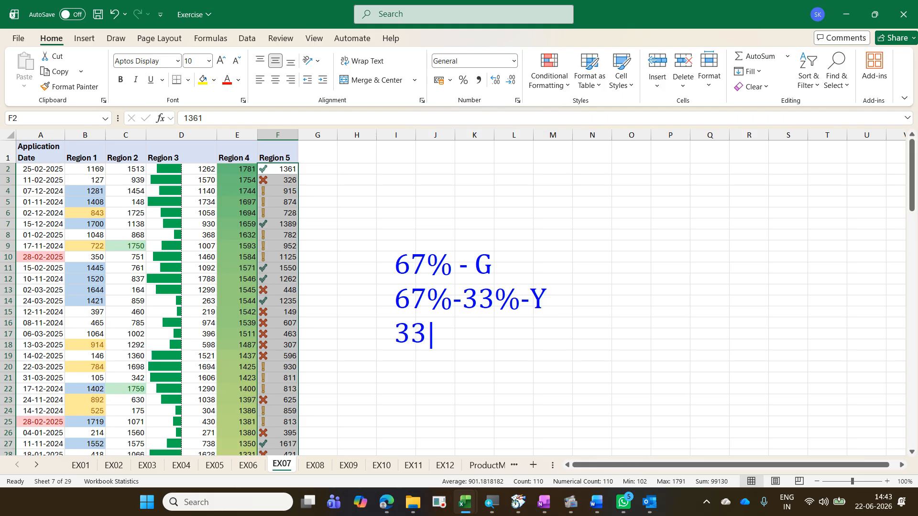
{"action": "key", "text": "BackSpace"}
{"action": "key", "text": "BackSpace"}
{"action": "type", "text": "<"}
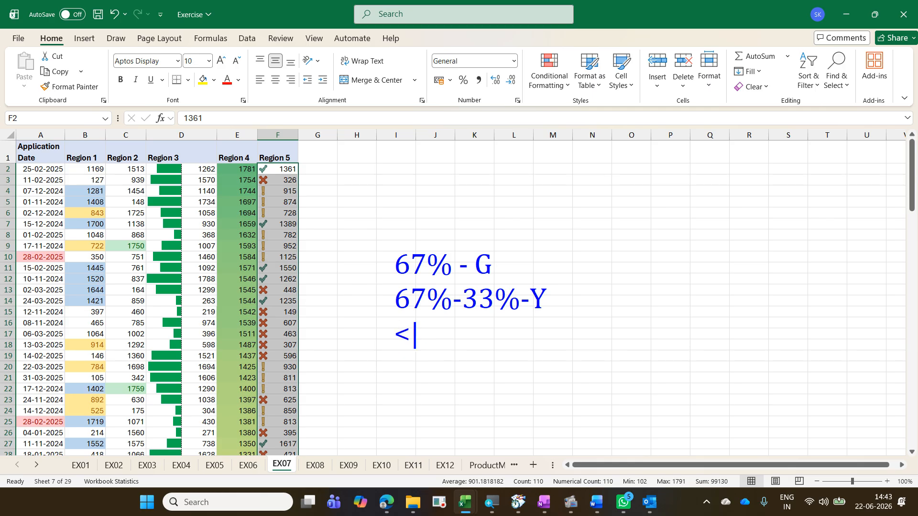
{"action": "type", "text": "33% -"}
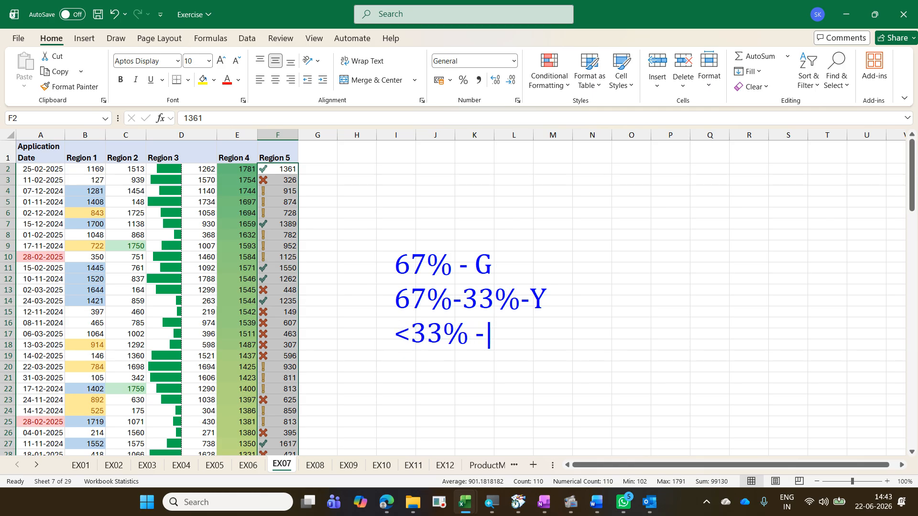
{"action": "type", "text": " Red"}
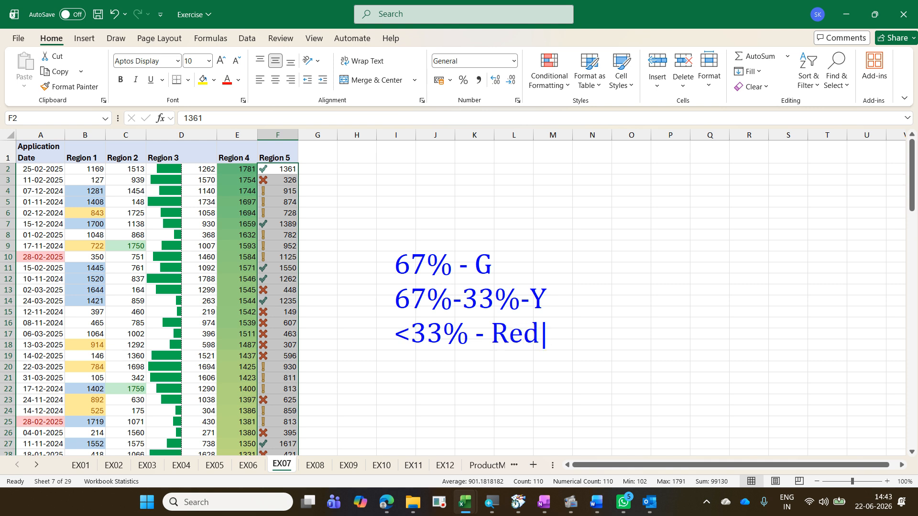
{"action": "key", "text": "BackSpace"}
{"action": "key", "text": "BackSpace"}
{"action": "left_click_drag", "start_coordinate": [245, 160], "coordinate": [291, 402]}
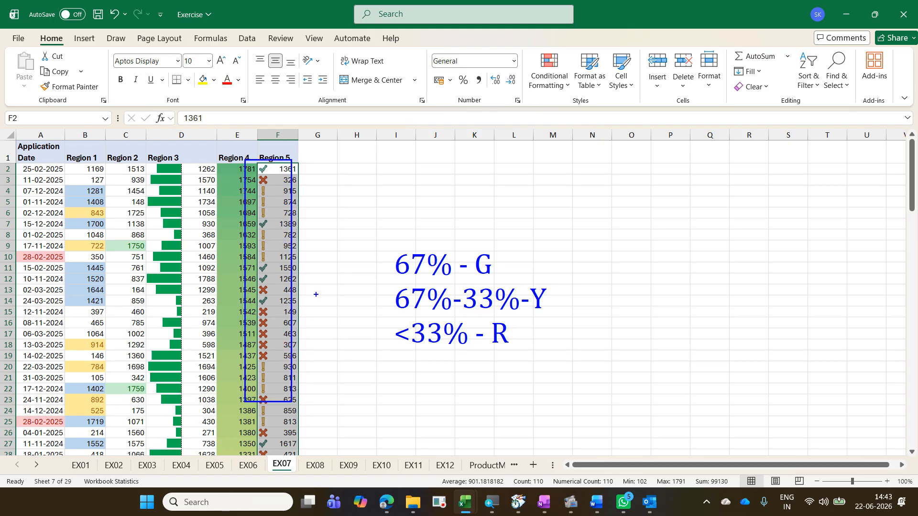
{"action": "left_click_drag", "start_coordinate": [272, 214], "coordinate": [315, 181]}
{"action": "mouse_move", "coordinate": [507, 217]}
{"action": "left_mouse_down"}
{"action": "mouse_move", "coordinate": [538, 396]}
{"action": "mouse_move", "coordinate": [525, 397]}
{"action": "left_mouse_up"}
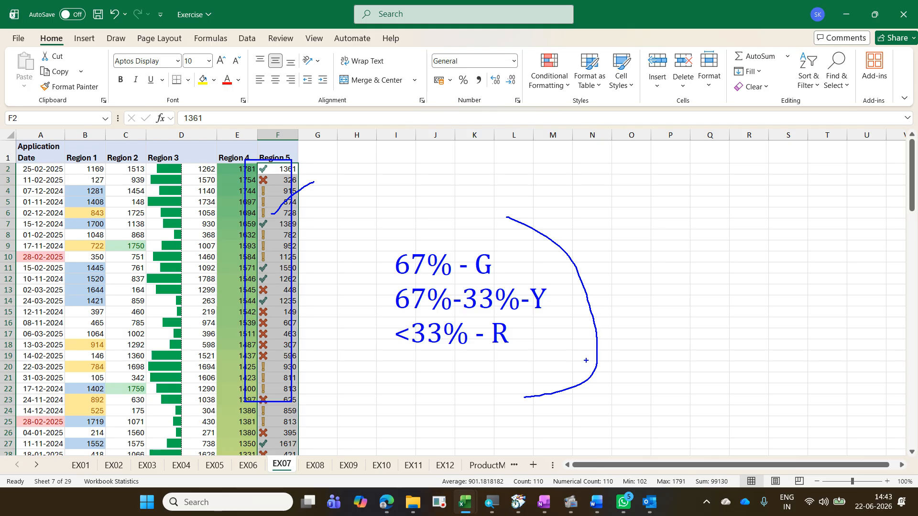
{"action": "key", "text": "Escape"}
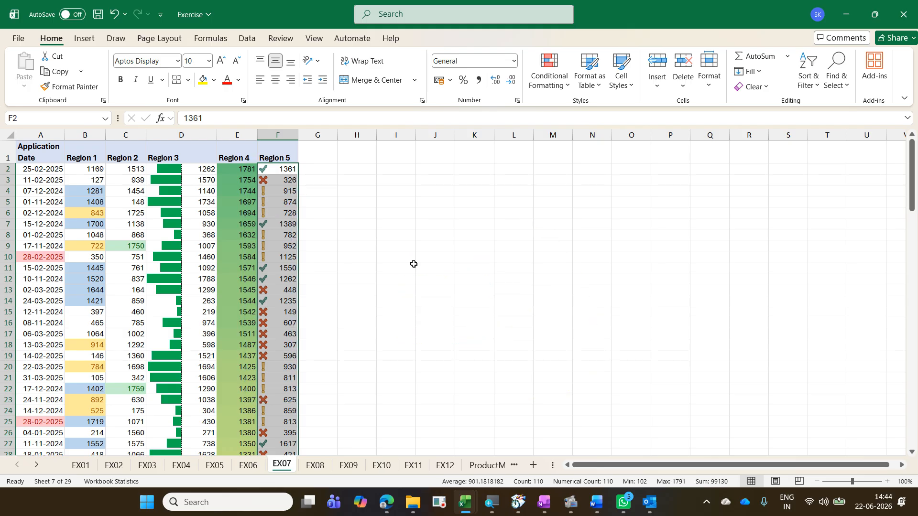
Step: Open the Region 5 icon set rule in the rules manager to examine its percentage thresholds, then close it
{"action": "left_click", "coordinate": [285, 198]}
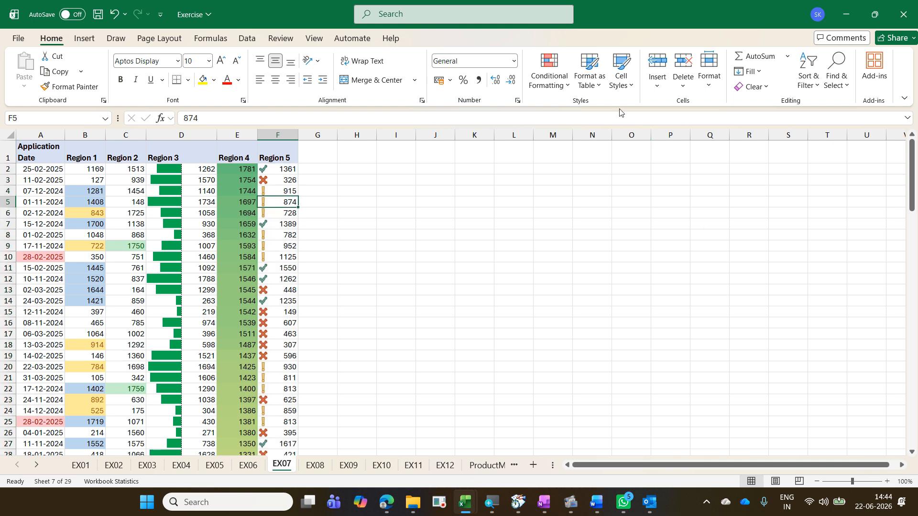
{"action": "left_click", "coordinate": [567, 86]}
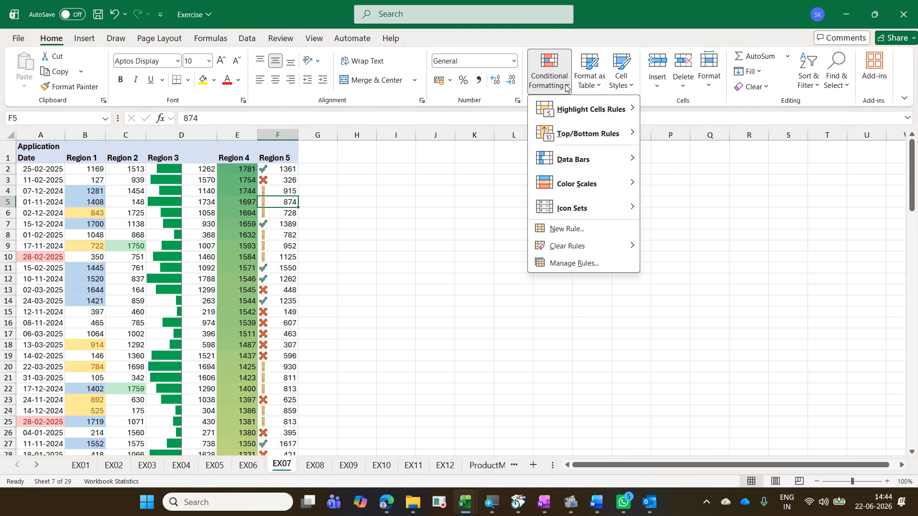
{"action": "left_click", "coordinate": [589, 266]}
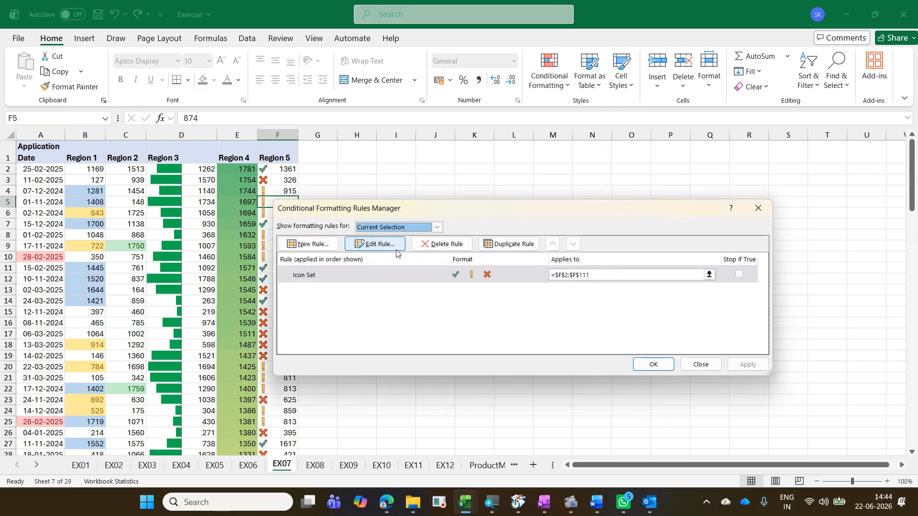
{"action": "left_click", "coordinate": [395, 247]}
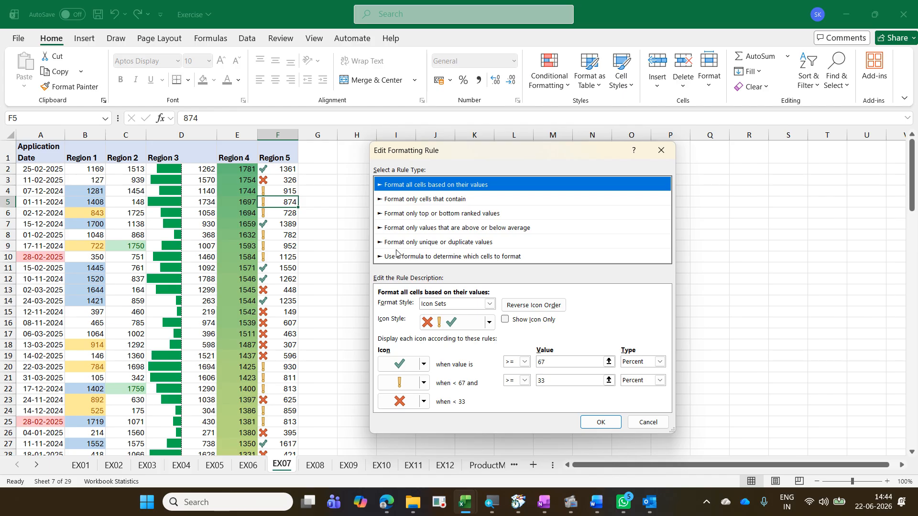
{"action": "key", "text": "Return"}
{"action": "key", "text": "Return"}
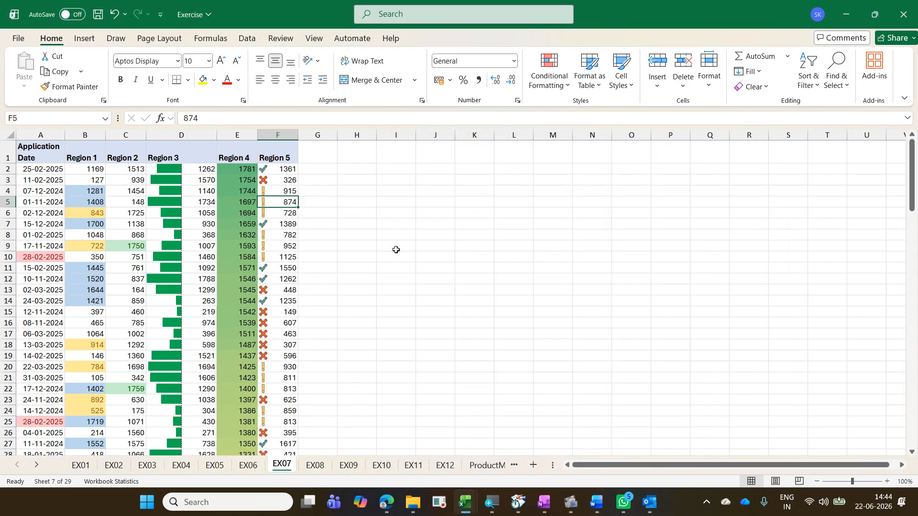
Step: Copy the icon legend in I2:J4 of EX07 from the Exercise - Copy workbook and paste it at H5
{"action": "key", "text": "ctrl+Page_Up"}
{"action": "key", "text": "ctrl+Page_Down"}
{"action": "key", "text": "alt+Tab"}
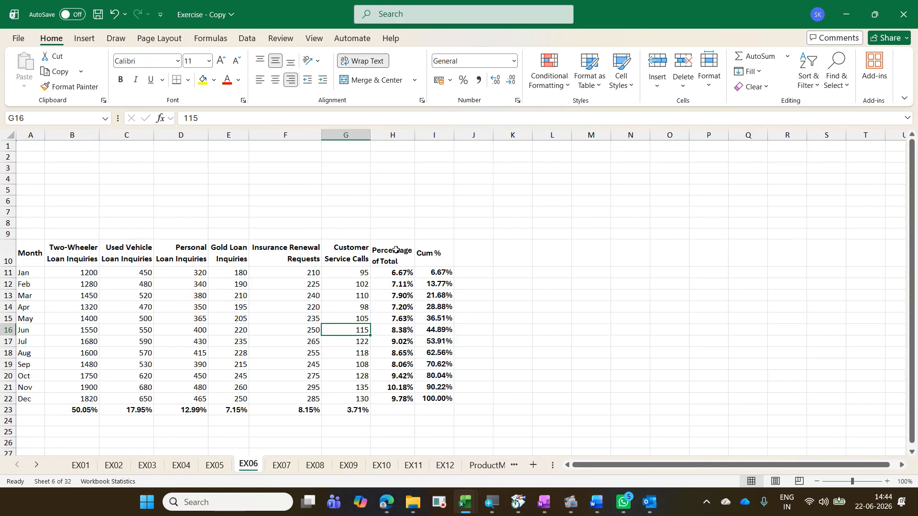
{"action": "key", "text": "ctrl+Page_Down"}
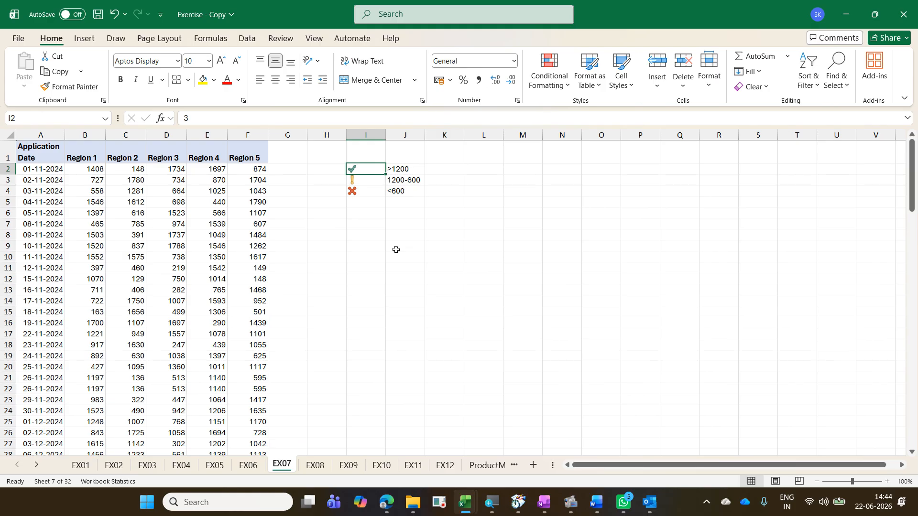
{"action": "key", "text": "shift+Down"}
{"action": "key", "text": "shift+Down"}
{"action": "key", "text": "shift+Right"}
{"action": "key", "text": "ctrl+c"}
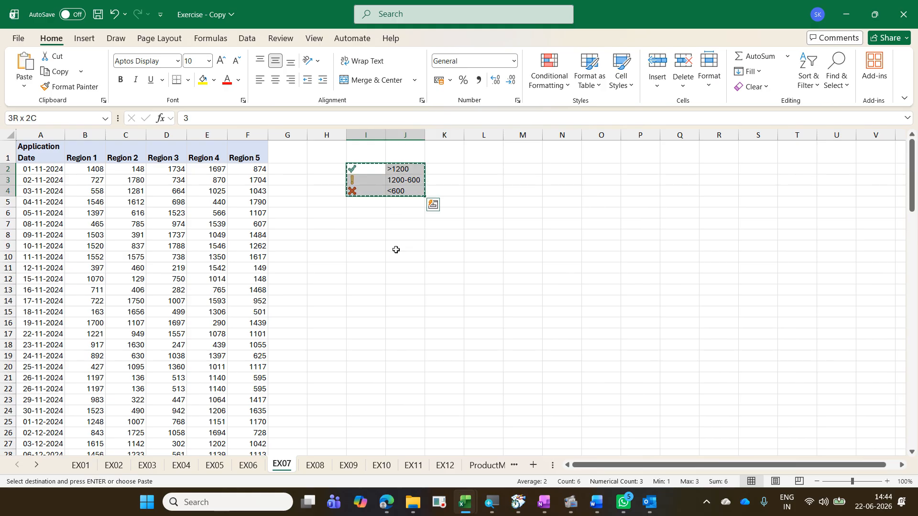
{"action": "key", "text": "alt+Tab"}
{"action": "left_click", "coordinate": [355, 201]}
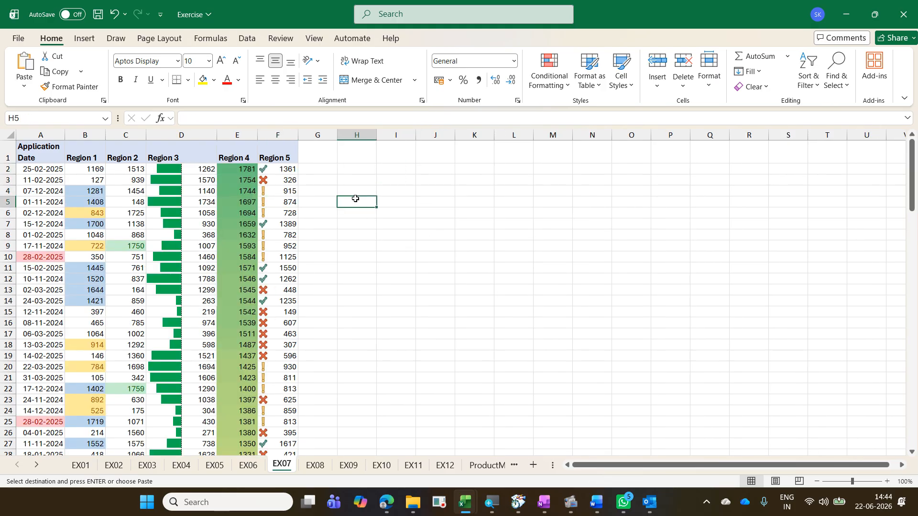
{"action": "key", "text": "ctrl+v"}
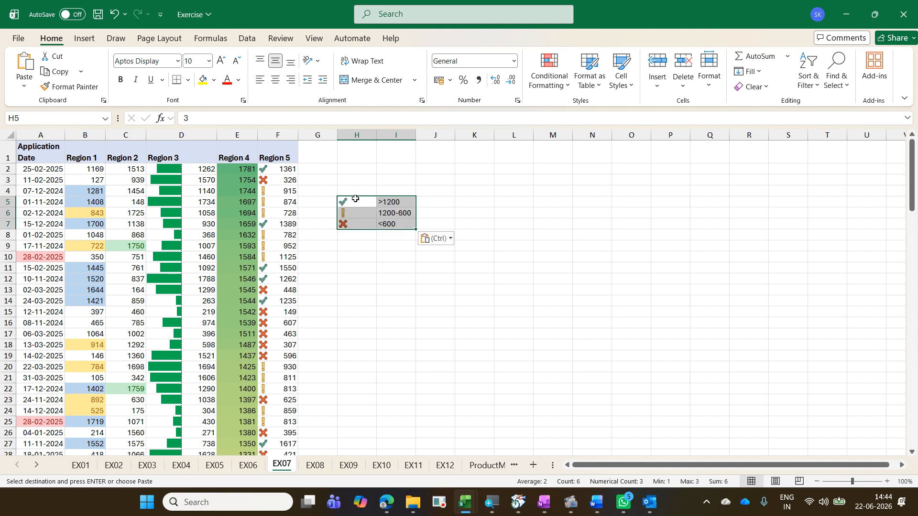
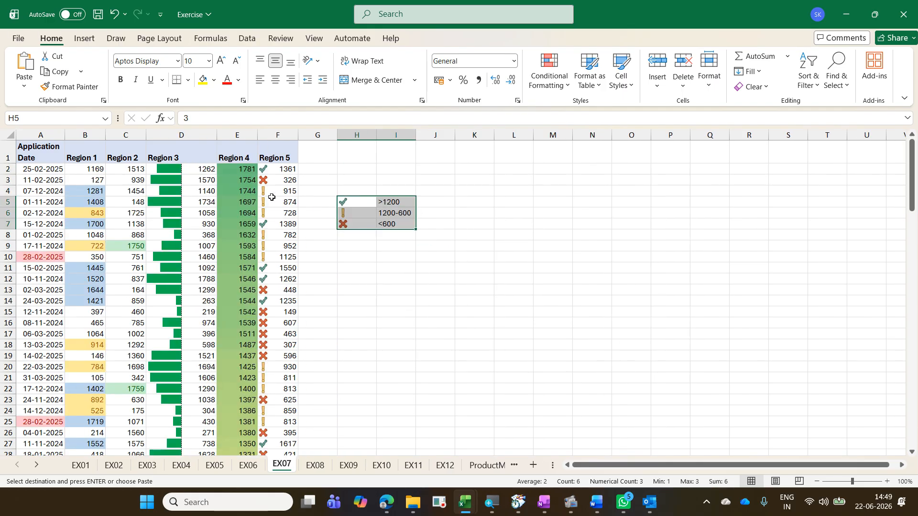
Step: Open the Region 5 icon set rule for editing and switch both threshold types to Number
{"action": "left_click", "coordinate": [272, 199]}
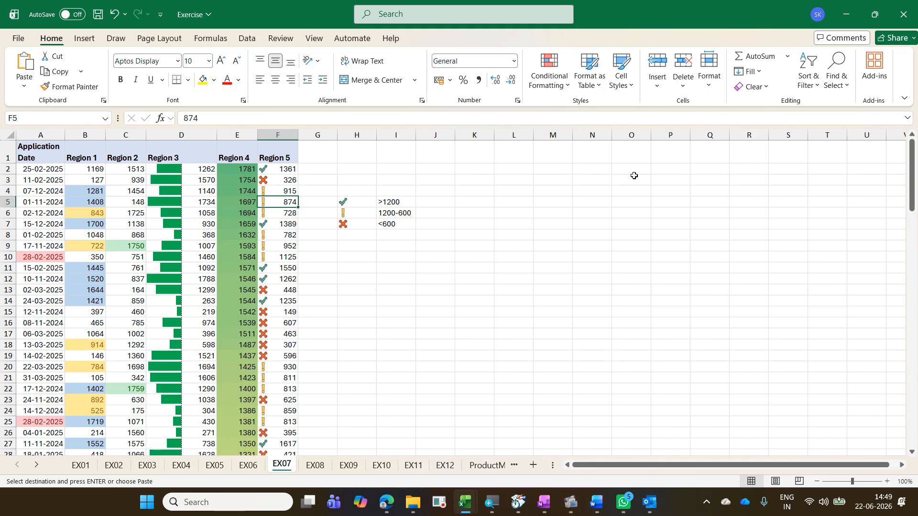
{"action": "left_click", "coordinate": [558, 85]}
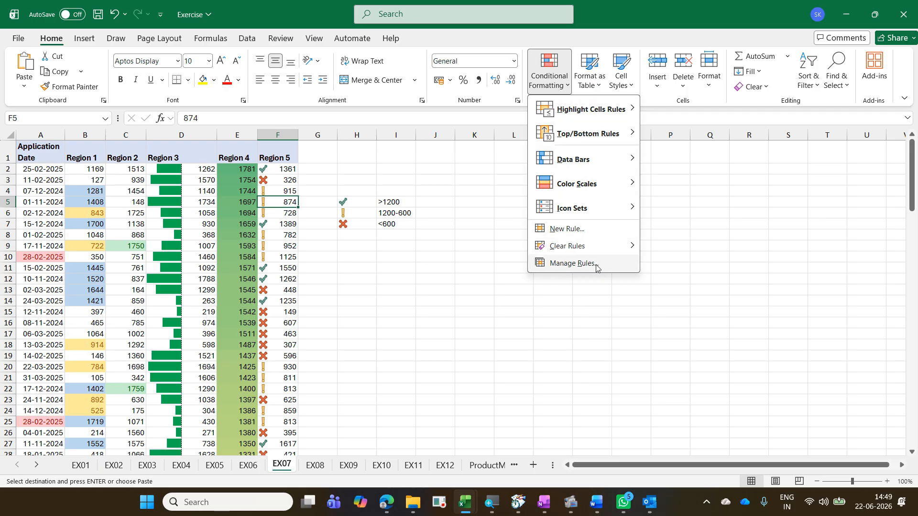
{"action": "left_click", "coordinate": [572, 263]}
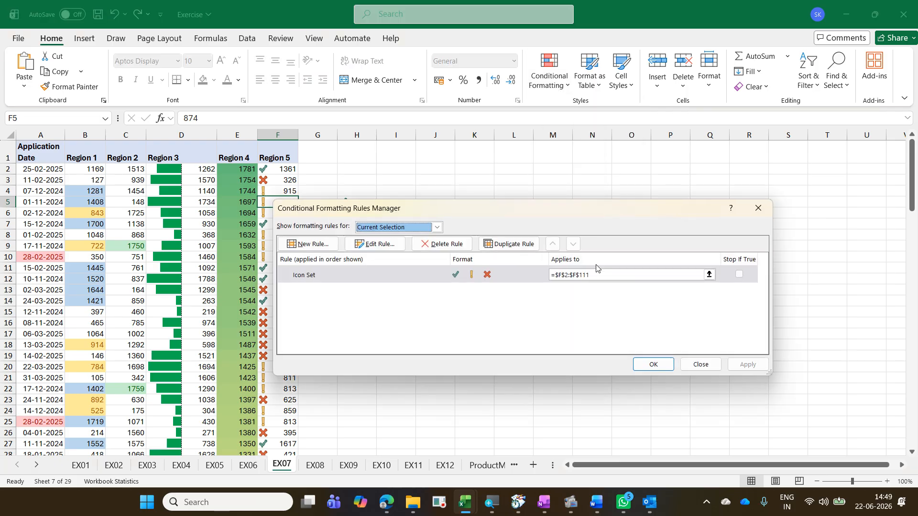
{"action": "left_click", "coordinate": [399, 245]}
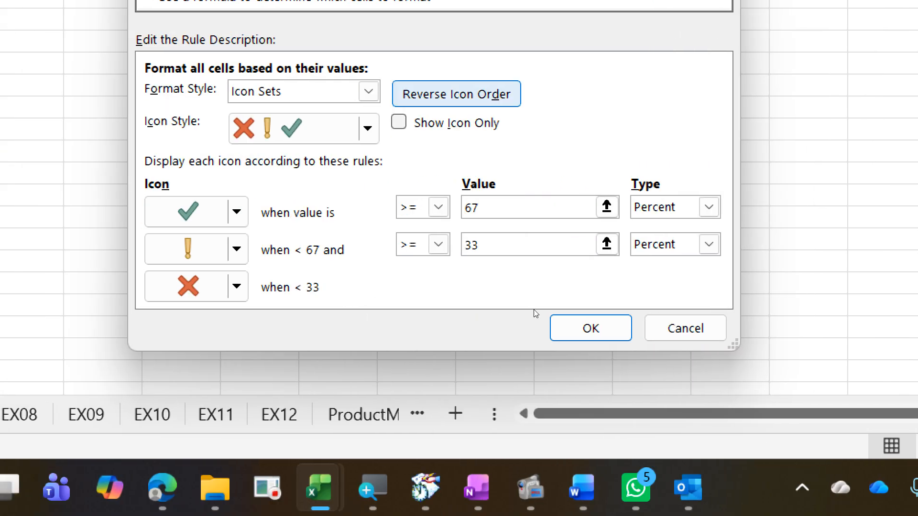
{"action": "left_click", "coordinate": [709, 207]}
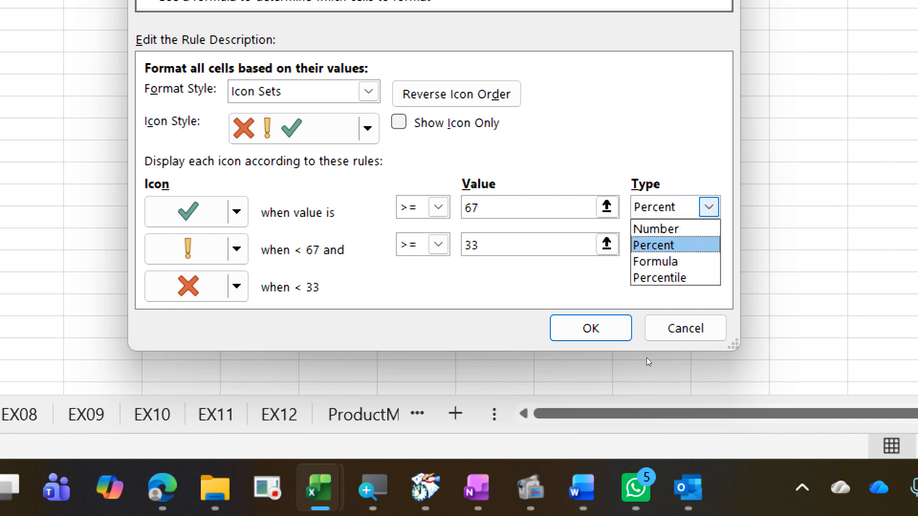
{"action": "left_click", "coordinate": [708, 229]}
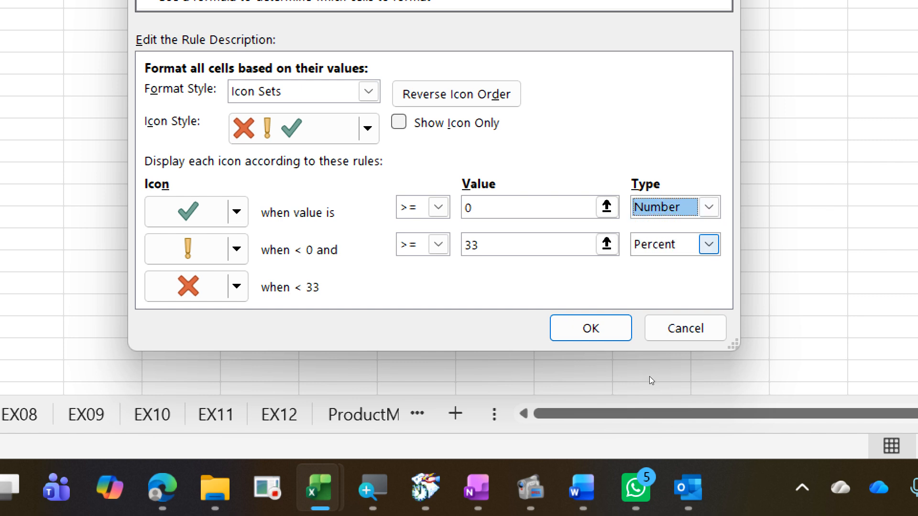
{"action": "left_click", "coordinate": [709, 244]}
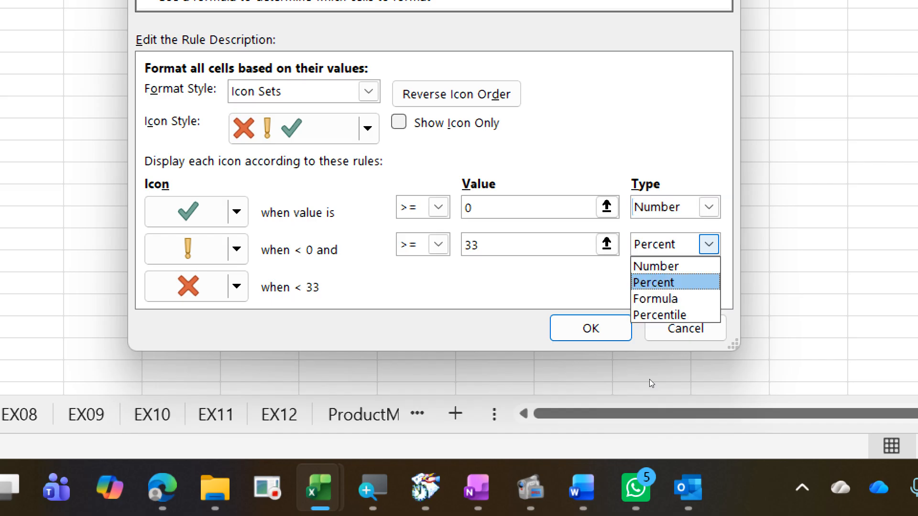
{"action": "left_click", "coordinate": [656, 266]}
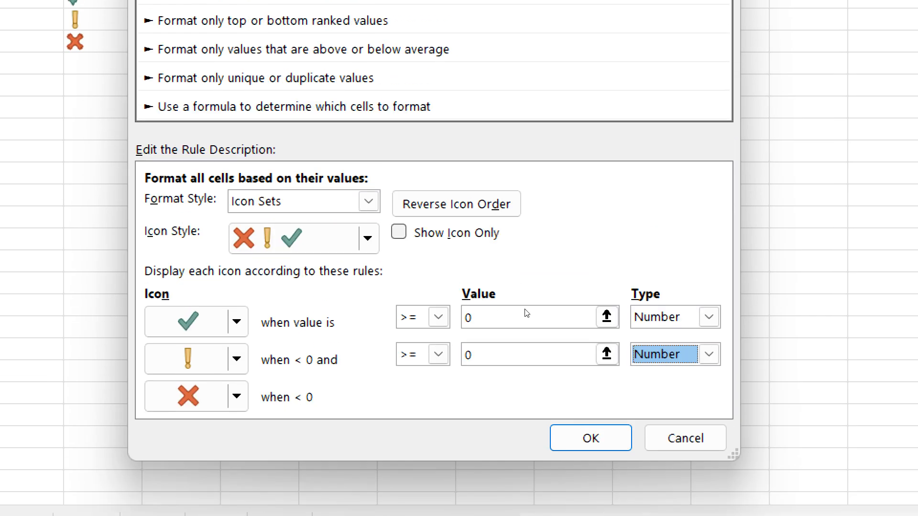
Step: Set the checkmark to show when the value is > 1200 and the exclamation when >= 600, then apply the rule
{"action": "left_click", "coordinate": [439, 317]}
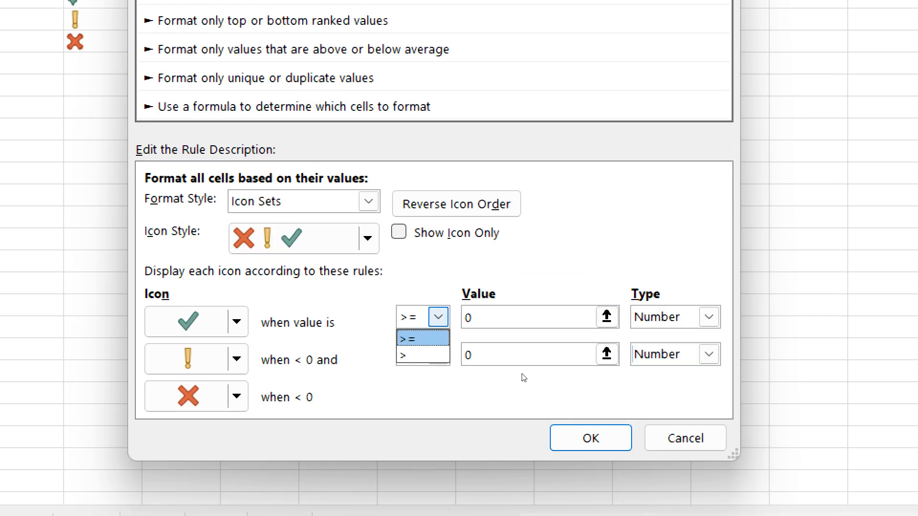
{"action": "key", "text": "Down"}
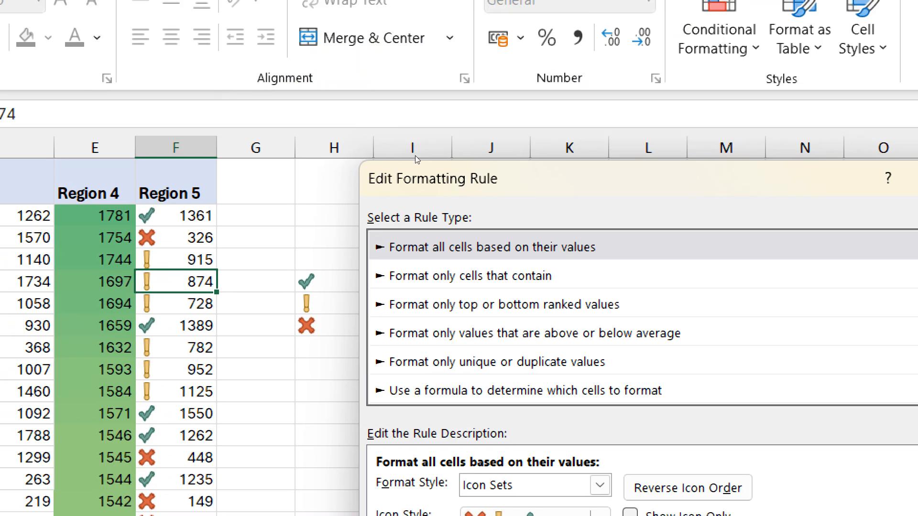
{"action": "left_click_drag", "start_coordinate": [492, 162], "coordinate": [592, 178]}
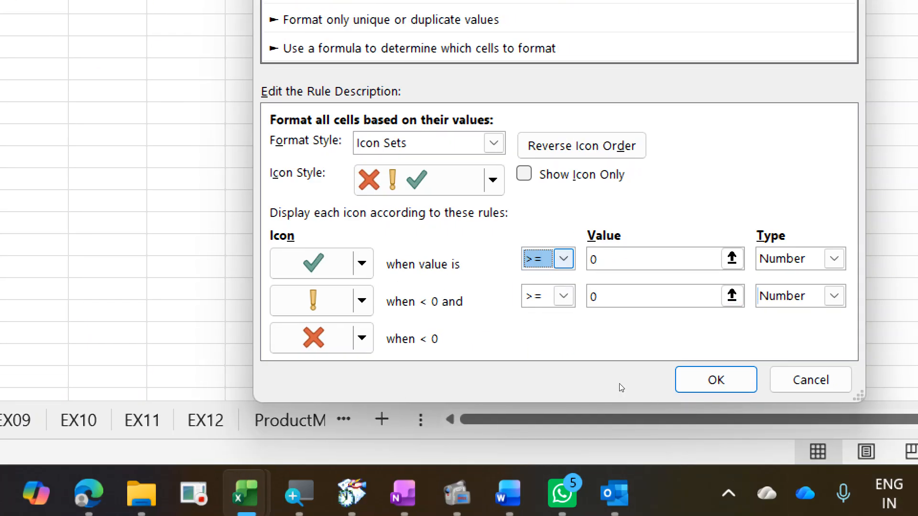
{"action": "key", "text": "alt+Down"}
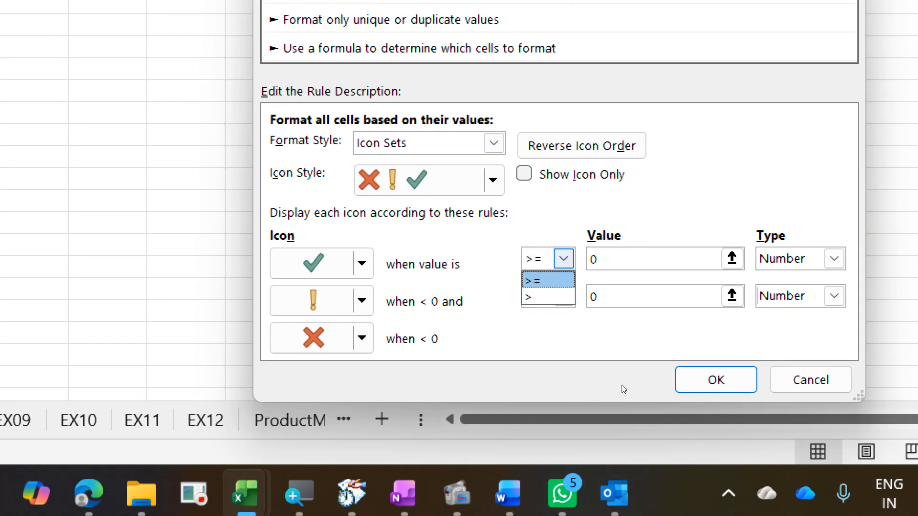
{"action": "key", "text": "Down"}
{"action": "key", "text": "Return"}
{"action": "key", "text": "Tab"}
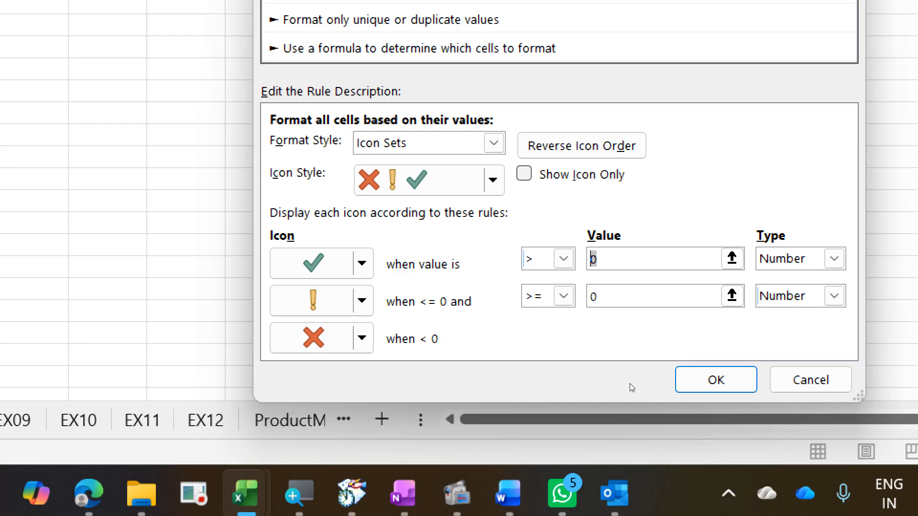
{"action": "type", "text": "1200"}
{"action": "left_click", "coordinate": [603, 297]}
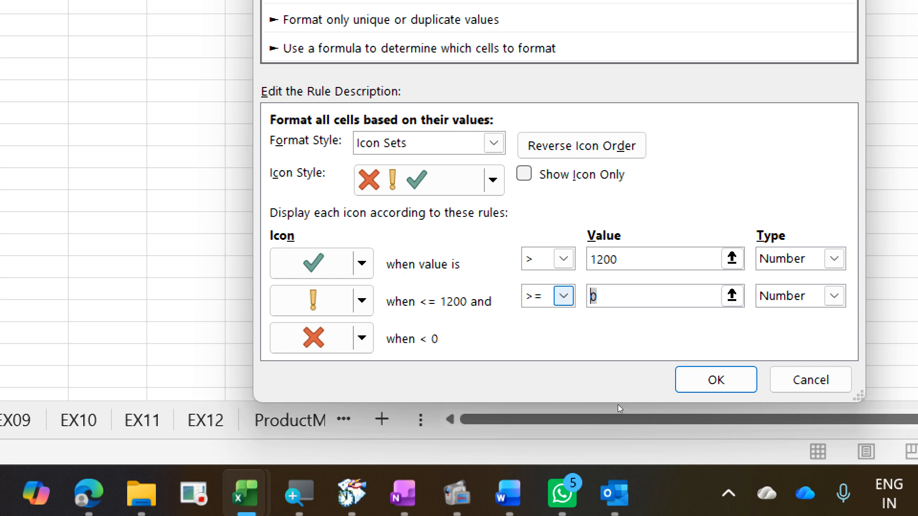
{"action": "type", "text": "600"}
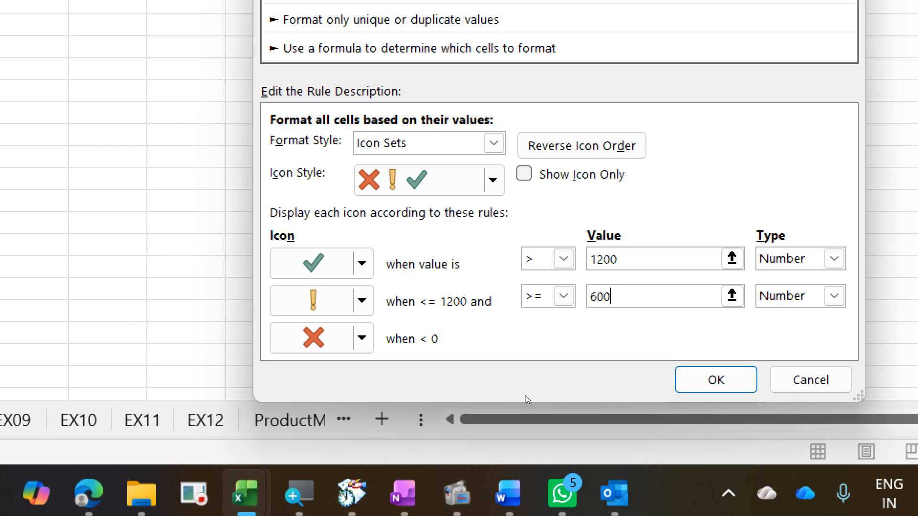
{"action": "left_click", "coordinate": [621, 258]}
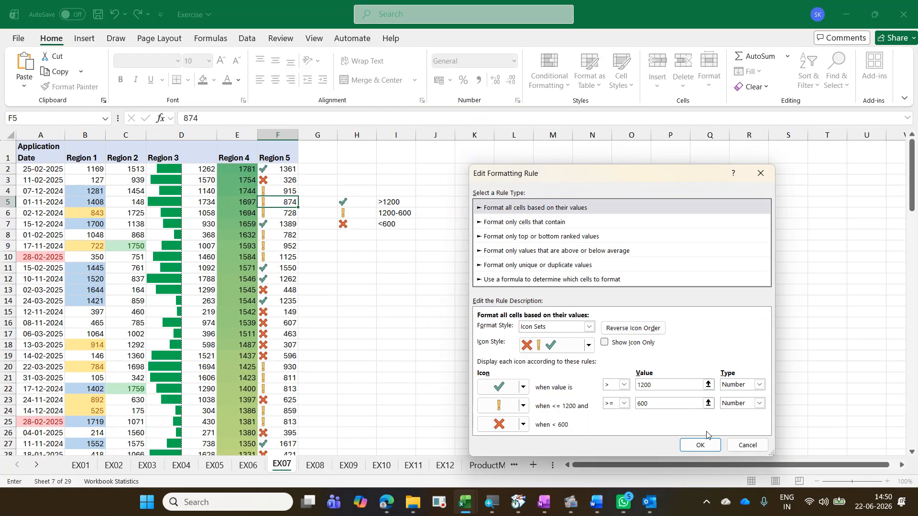
{"action": "left_click", "coordinate": [709, 445]}
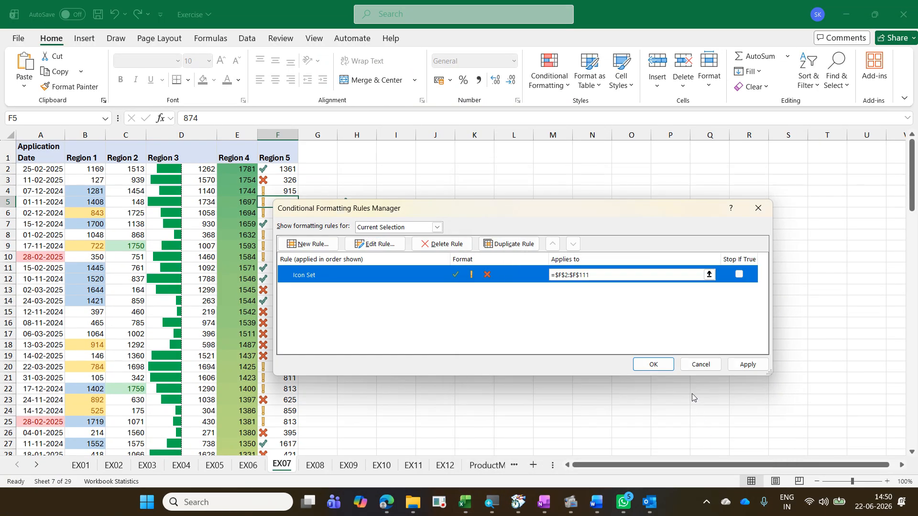
{"action": "left_click", "coordinate": [667, 368]}
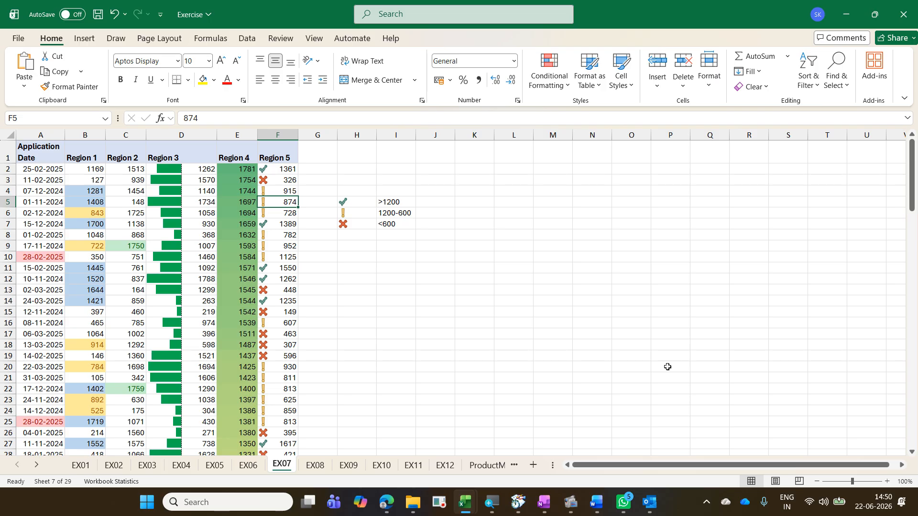
Step: In EX08, highlight Start Date cells B11:B40 occurring Last week with Green Fill with Dark Green Text
{"action": "key", "text": "ctrl+Page_Down"}
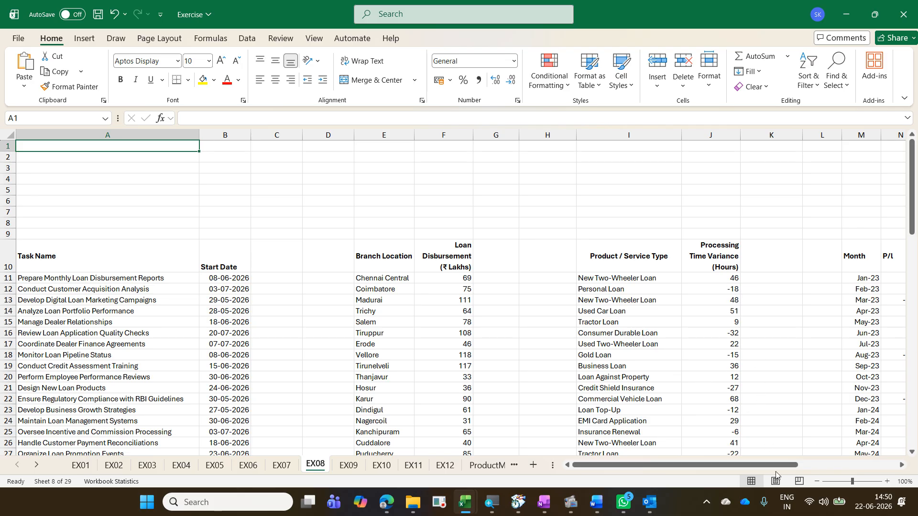
{"action": "left_click_drag", "start_coordinate": [781, 465], "coordinate": [409, 466]}
{"action": "left_click", "coordinate": [82, 310]}
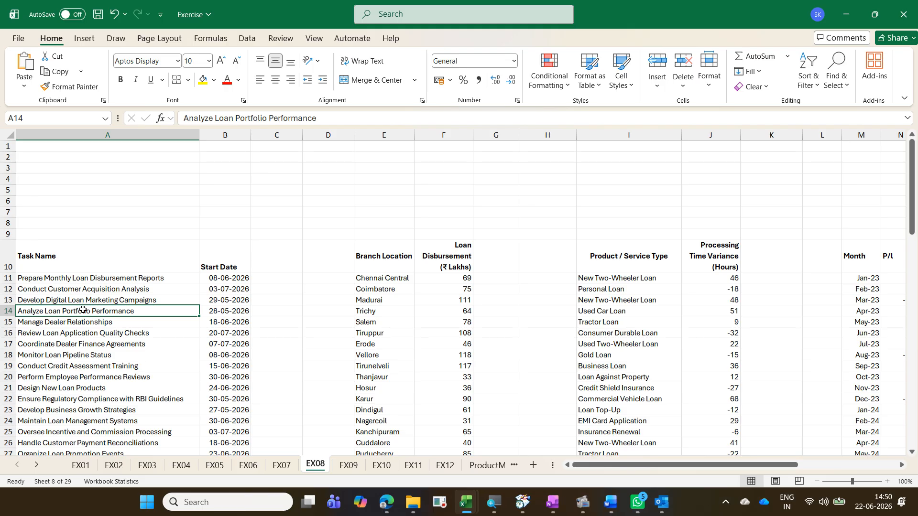
{"action": "key", "text": "alt+Tab"}
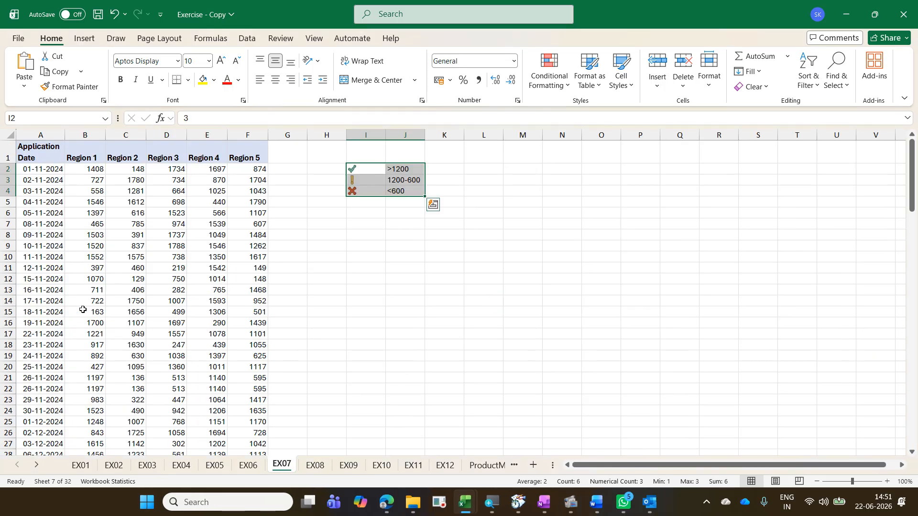
{"action": "key", "text": "ctrl+Page_Down"}
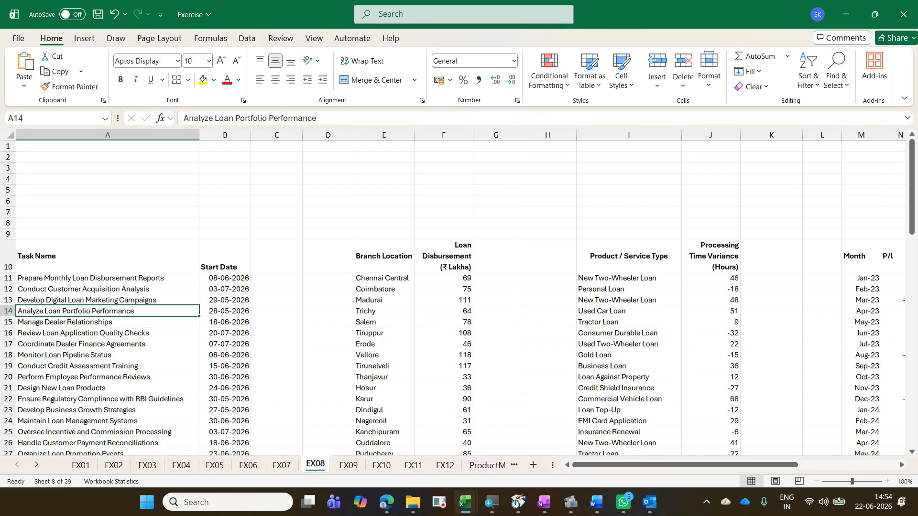
{"action": "key", "text": "Right"}
{"action": "key", "text": "Up"}
{"action": "key", "text": "Up"}
{"action": "key", "text": "Up"}
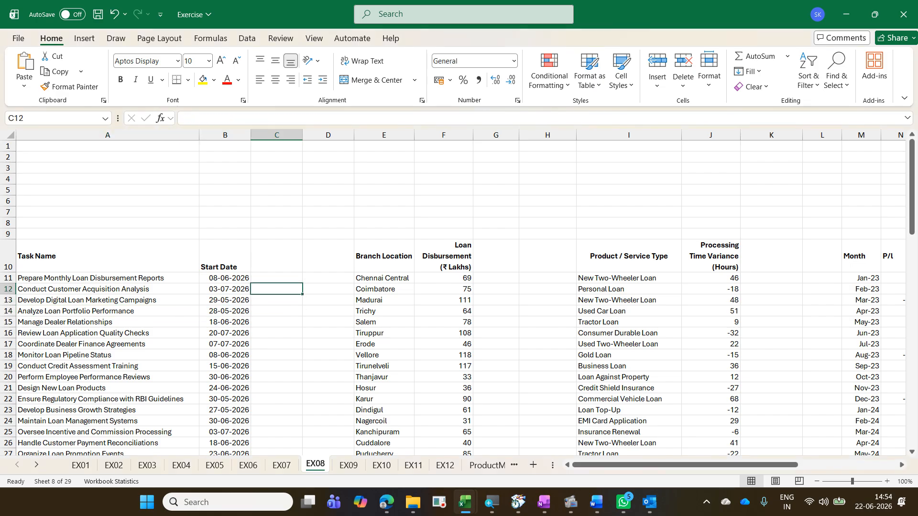
{"action": "key", "text": "ctrl+shift+Down"}
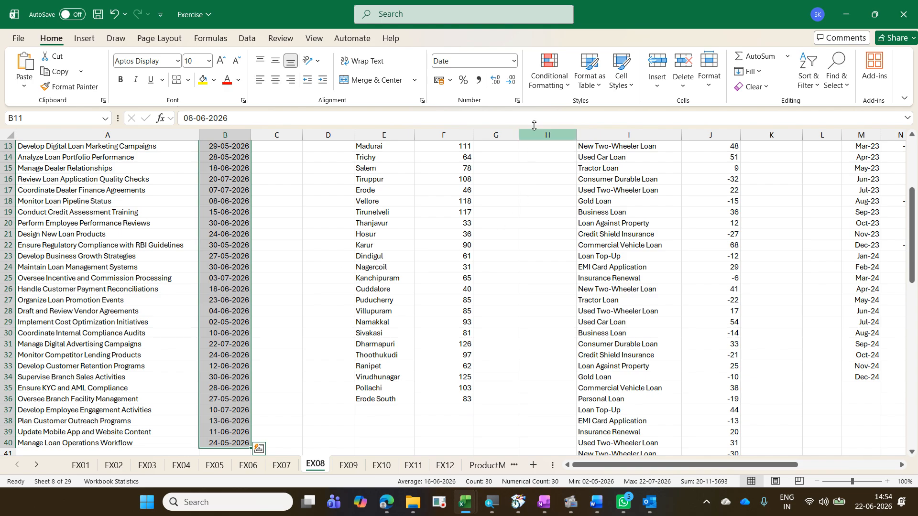
{"action": "left_click", "coordinate": [542, 82]}
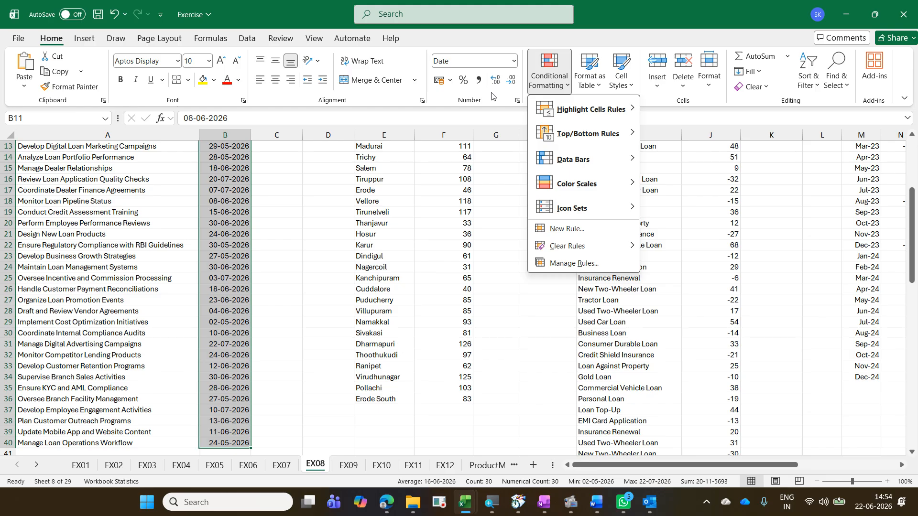
{"action": "mouse_move", "coordinate": [614, 117]}
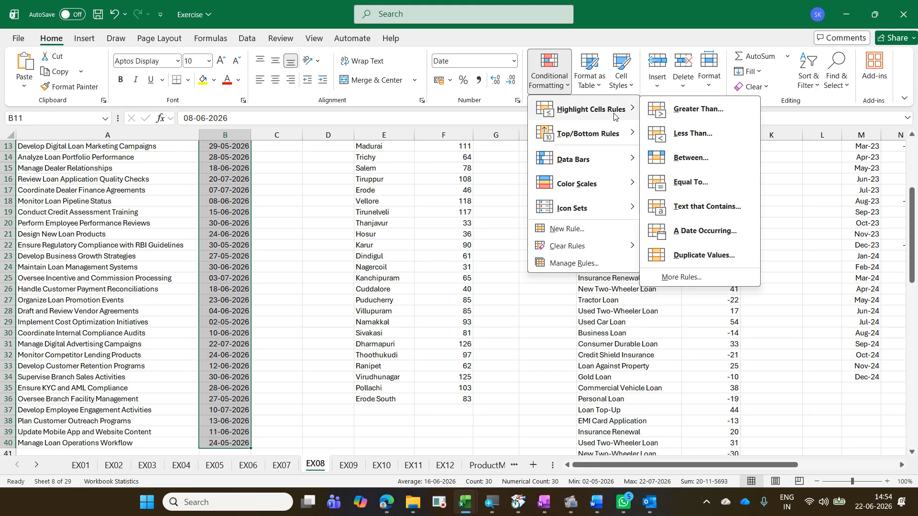
{"action": "left_click", "coordinate": [729, 230]}
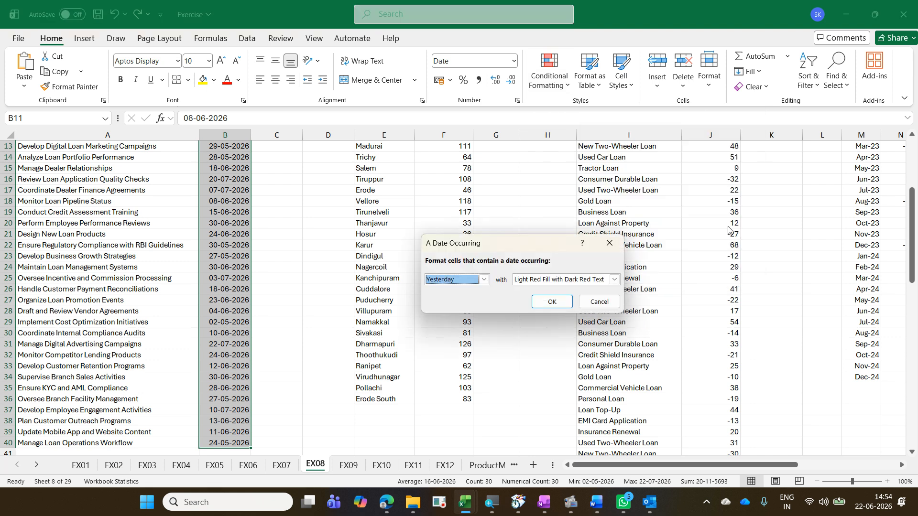
{"action": "left_click", "coordinate": [467, 284]}
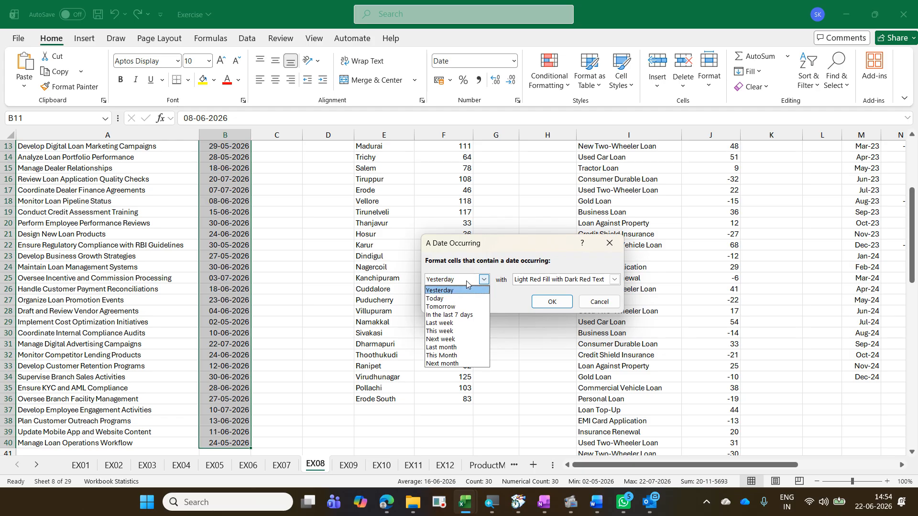
{"action": "left_click", "coordinate": [469, 323]}
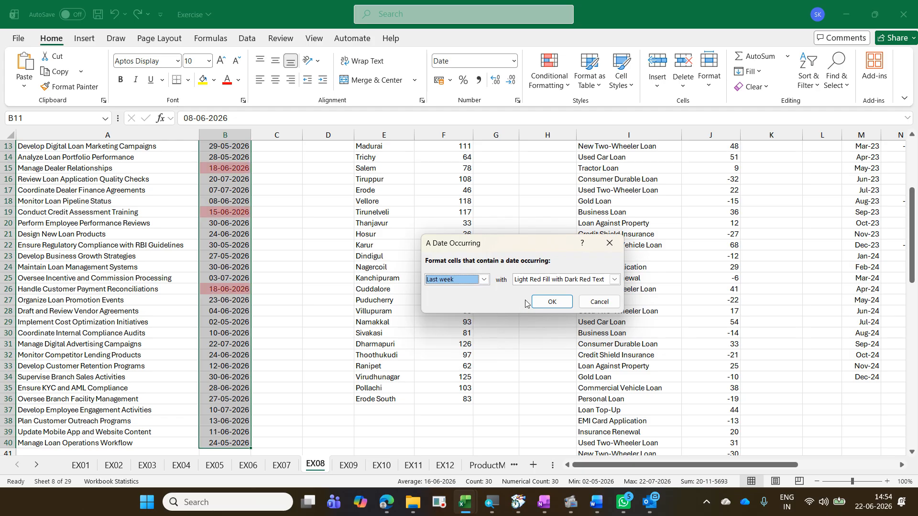
{"action": "left_click", "coordinate": [532, 282]}
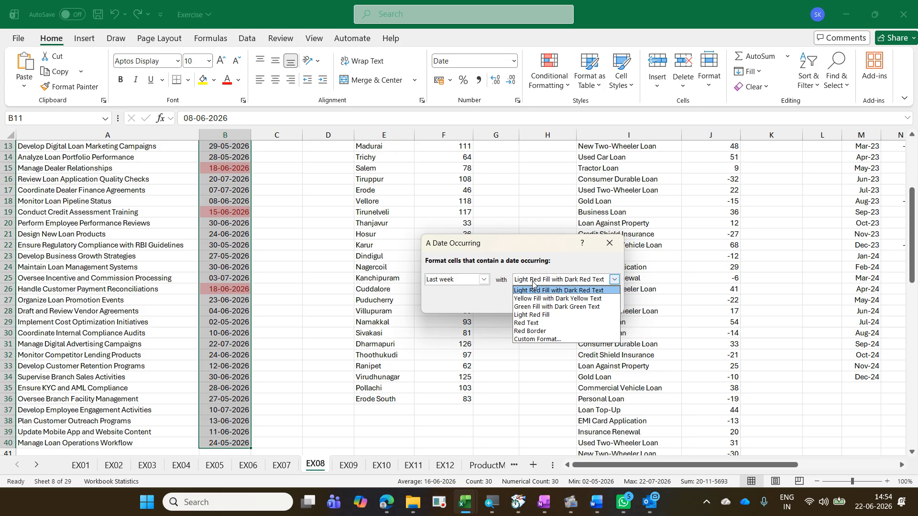
{"action": "left_click", "coordinate": [553, 307]}
{"action": "left_click", "coordinate": [552, 303]}
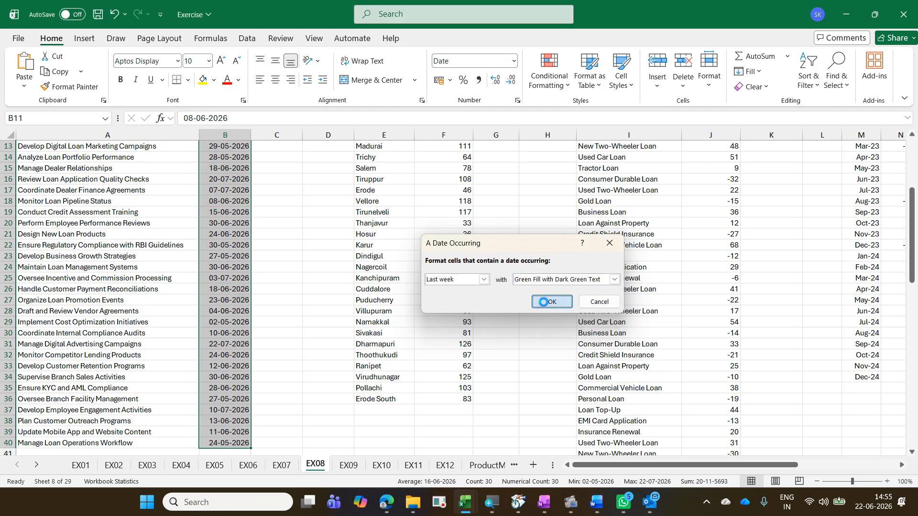
Step: Highlight the Start Date cells occurring This week with Yellow Fill with Dark Yellow Text
{"action": "left_click", "coordinate": [565, 85]}
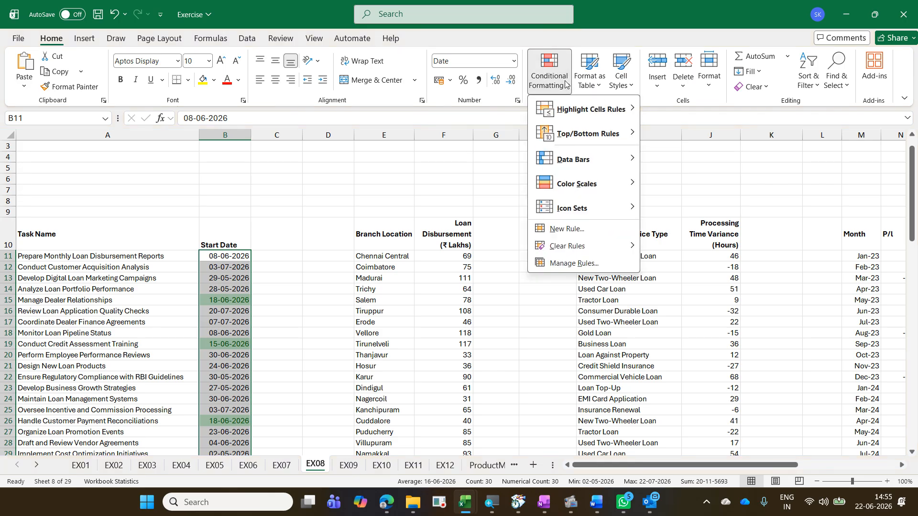
{"action": "mouse_move", "coordinate": [615, 110]}
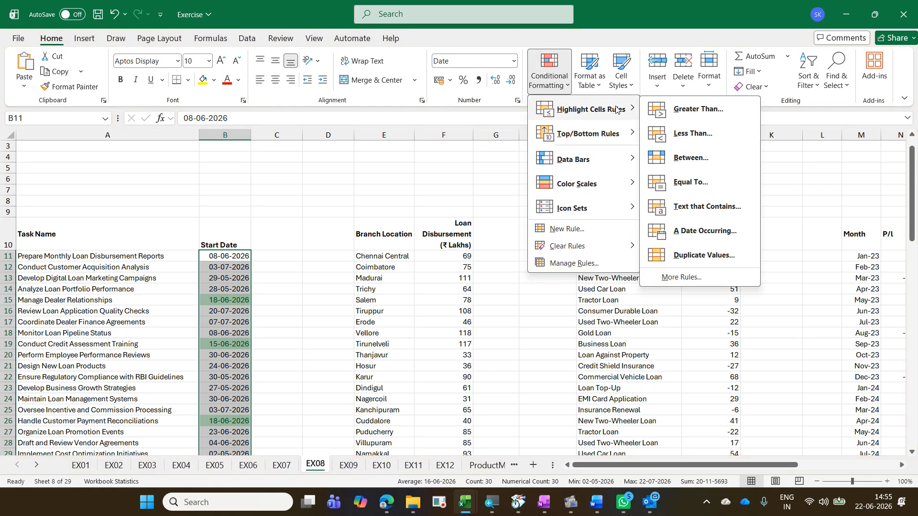
{"action": "left_click", "coordinate": [723, 231]}
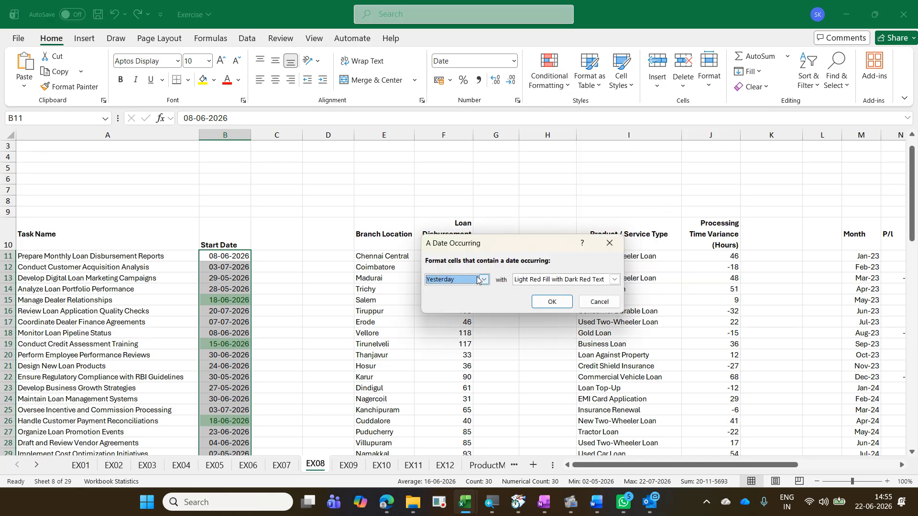
{"action": "left_click", "coordinate": [479, 279]}
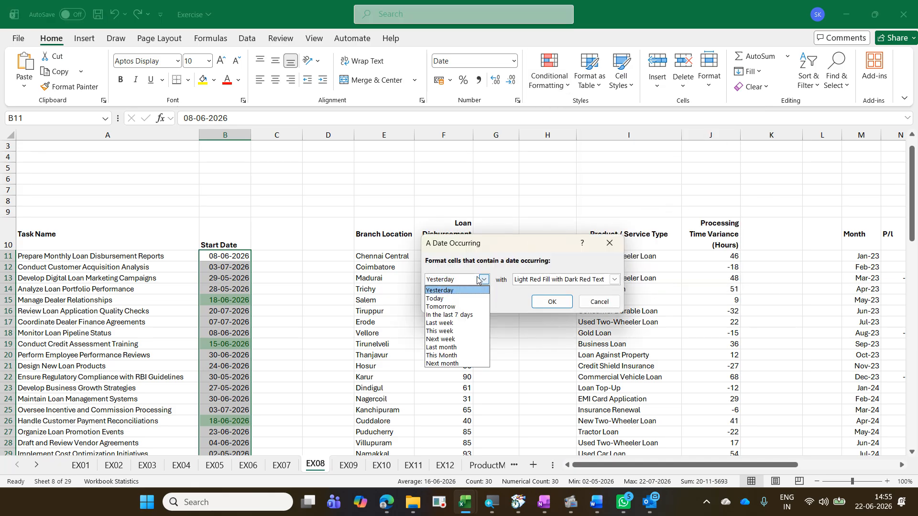
{"action": "left_click", "coordinate": [461, 331]}
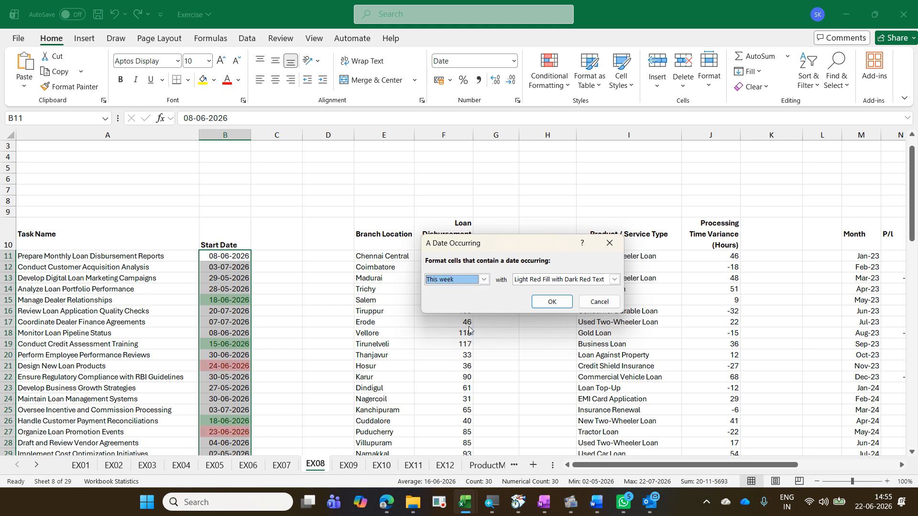
{"action": "left_click", "coordinate": [570, 281]}
{"action": "left_click", "coordinate": [569, 299]}
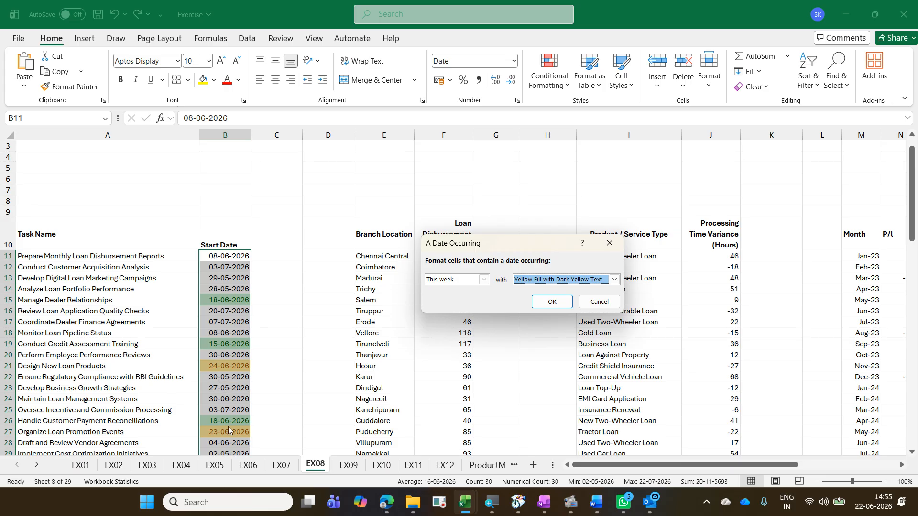
{"action": "left_click", "coordinate": [547, 306]}
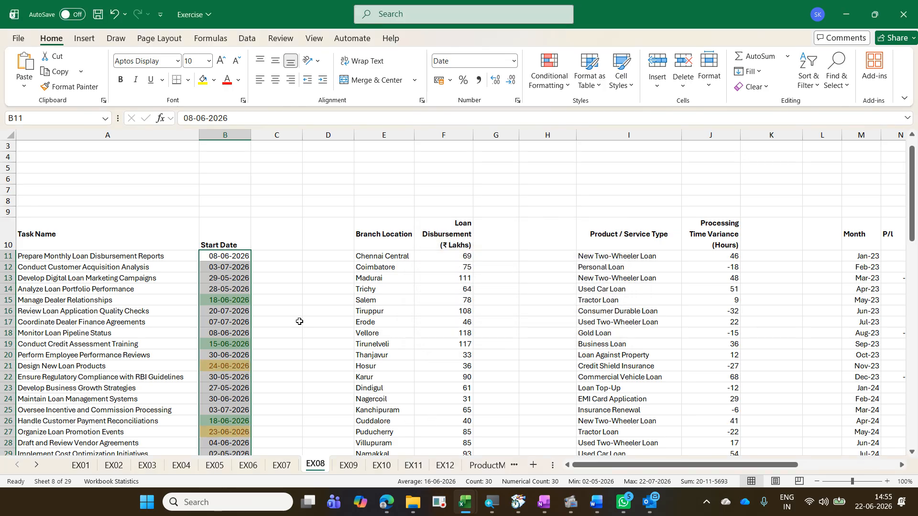
Step: Highlight the Start Date cells occurring Next week with Light Red Fill with Dark Red Text
{"action": "scroll", "coordinate": [263, 318], "scroll_direction": "down", "scroll_amount": 3}
{"action": "scroll", "coordinate": [263, 318], "scroll_direction": "up", "scroll_amount": 3}
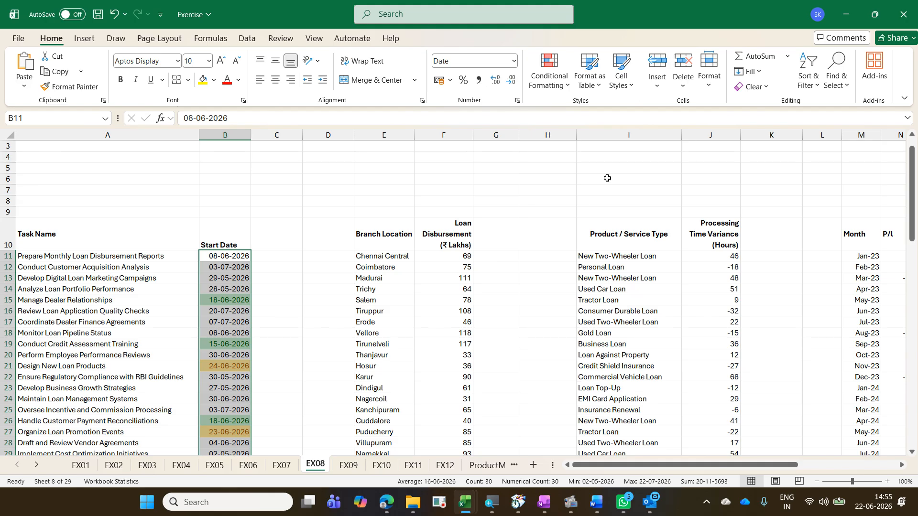
{"action": "left_click", "coordinate": [549, 70]}
{"action": "mouse_move", "coordinate": [574, 109]}
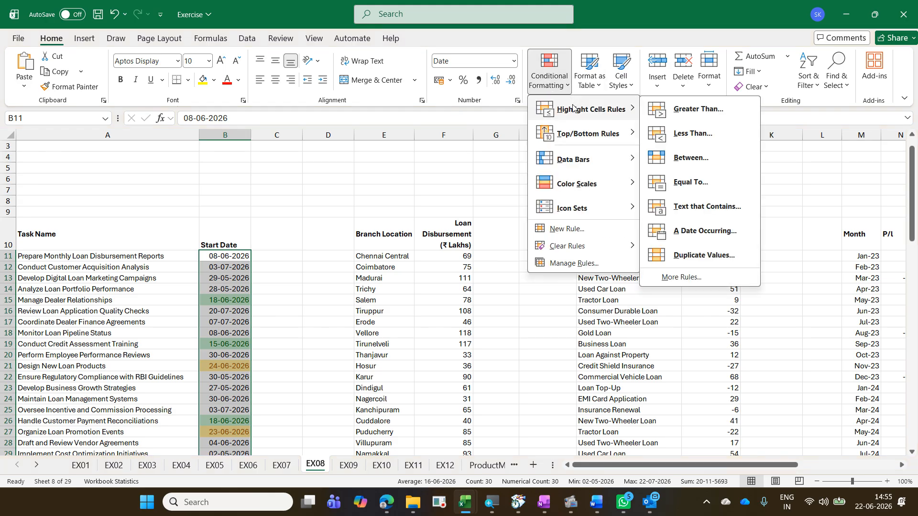
{"action": "left_click", "coordinate": [703, 231]}
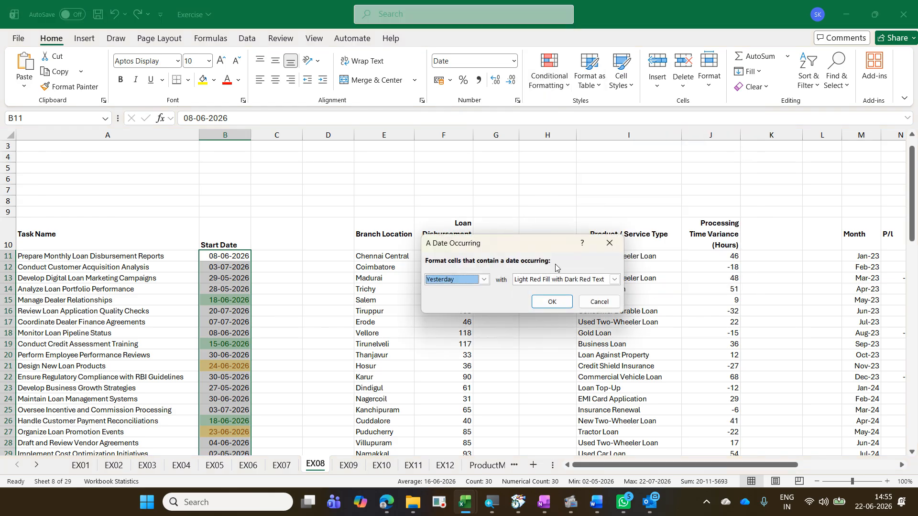
{"action": "left_click", "coordinate": [484, 279]}
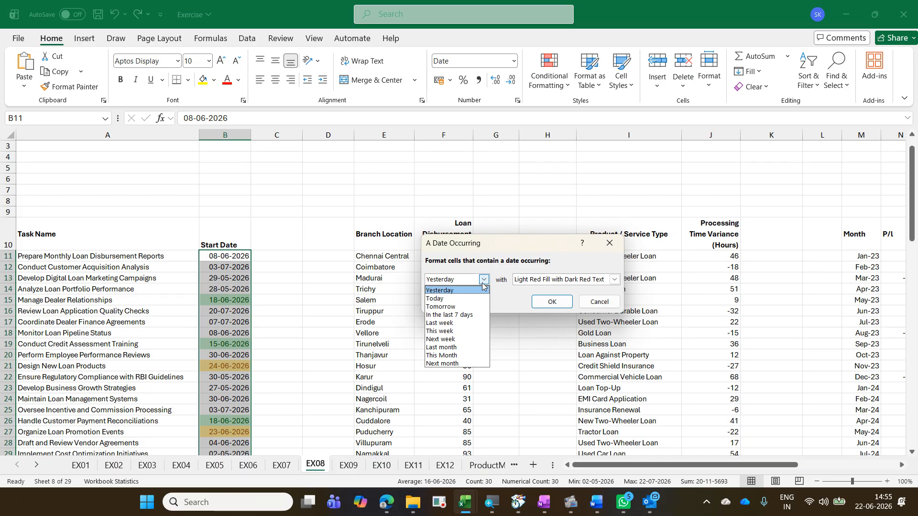
{"action": "left_click", "coordinate": [466, 340]}
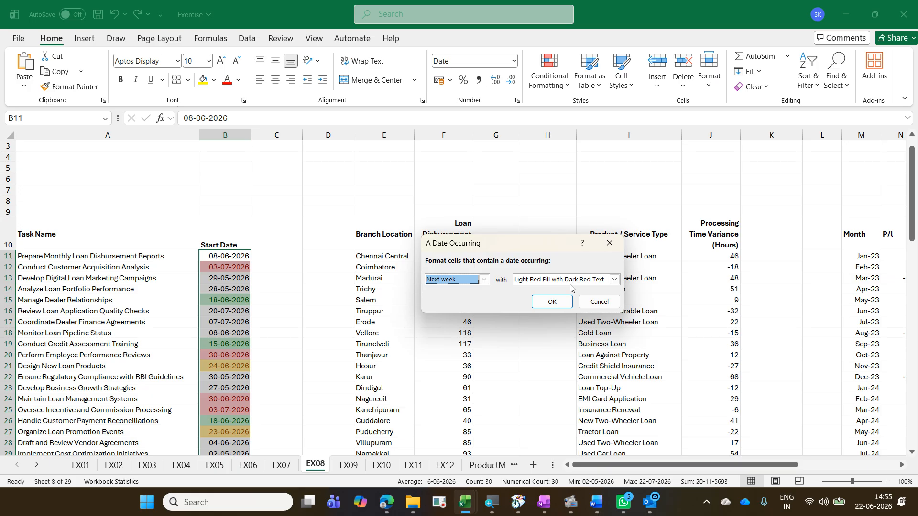
{"action": "left_click", "coordinate": [550, 301]}
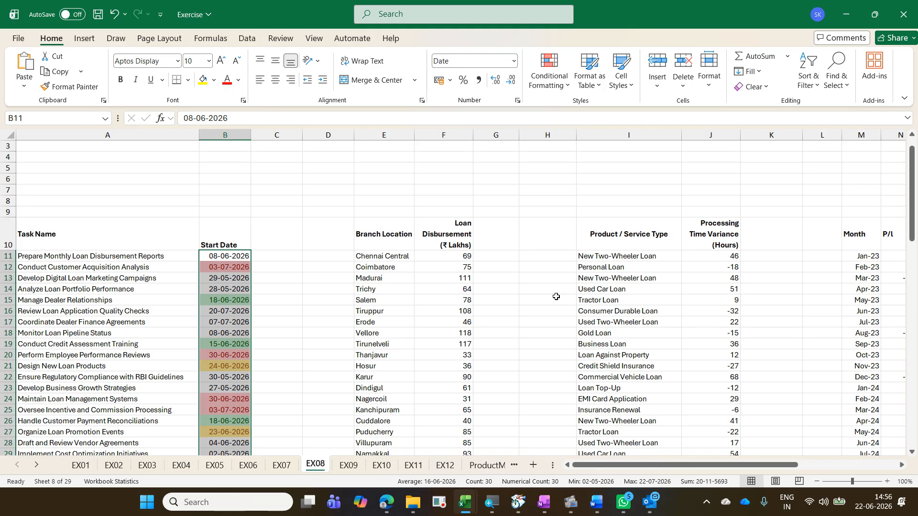
Step: In the Exercise - Copy workbook, unhide columns E:F of EX08 to read the loan disbursement instructions
{"action": "key", "text": "alt+Tab"}
{"action": "left_click_drag", "start_coordinate": [329, 135], "coordinate": [364, 139]}
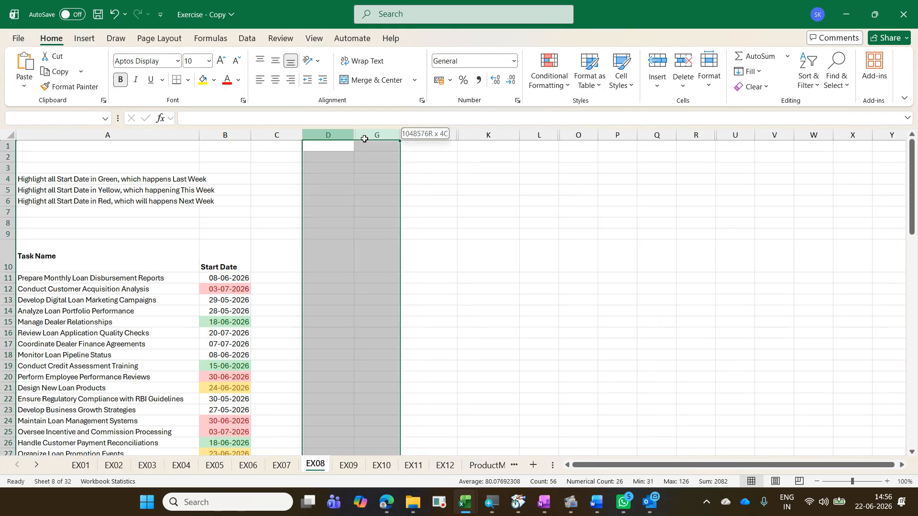
{"action": "right_click", "coordinate": [364, 138]}
{"action": "left_click", "coordinate": [416, 356]}
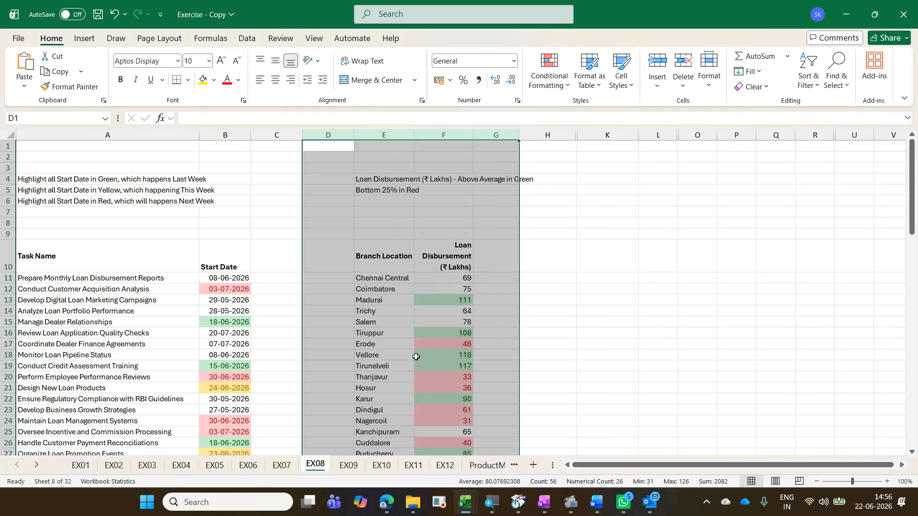
{"action": "left_click", "coordinate": [416, 356]}
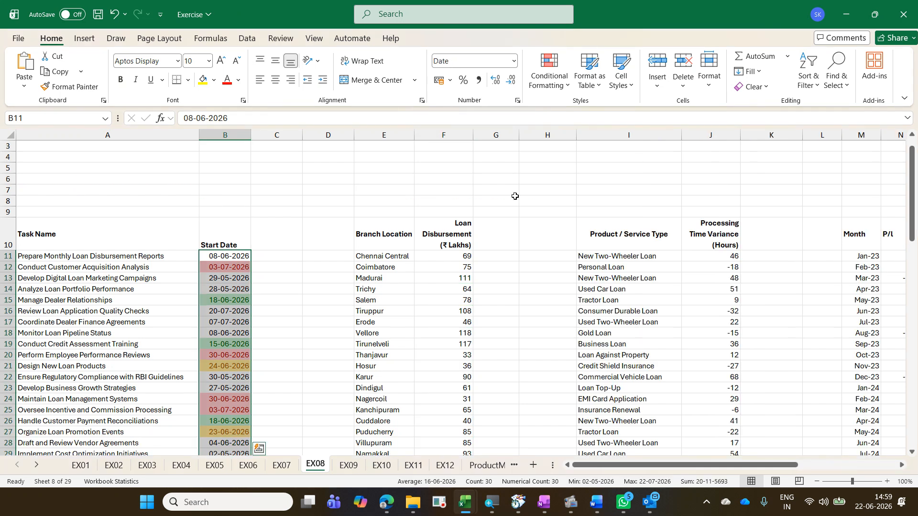
Step: Highlight above-average Loan Disbursement values in F11:F36 with Green Fill with Dark Green Text
{"action": "left_click", "coordinate": [442, 255]}
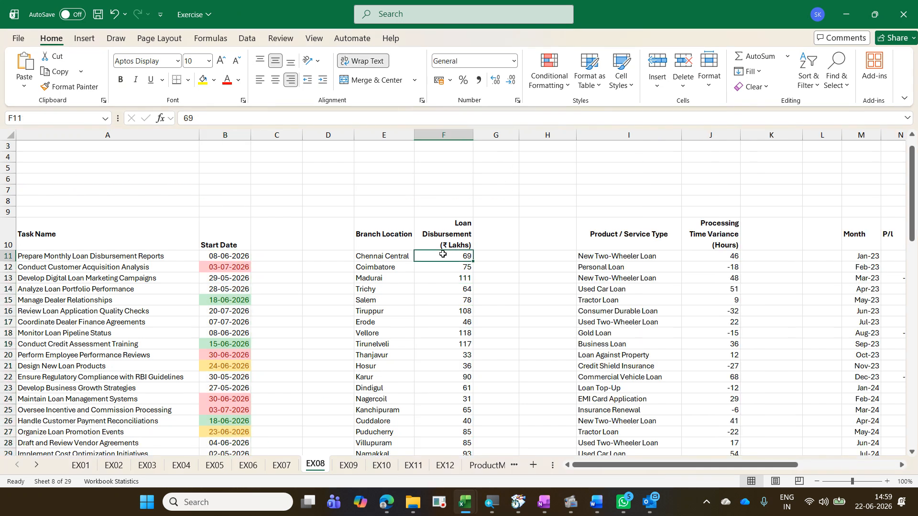
{"action": "key", "text": "ctrl+shift+Down"}
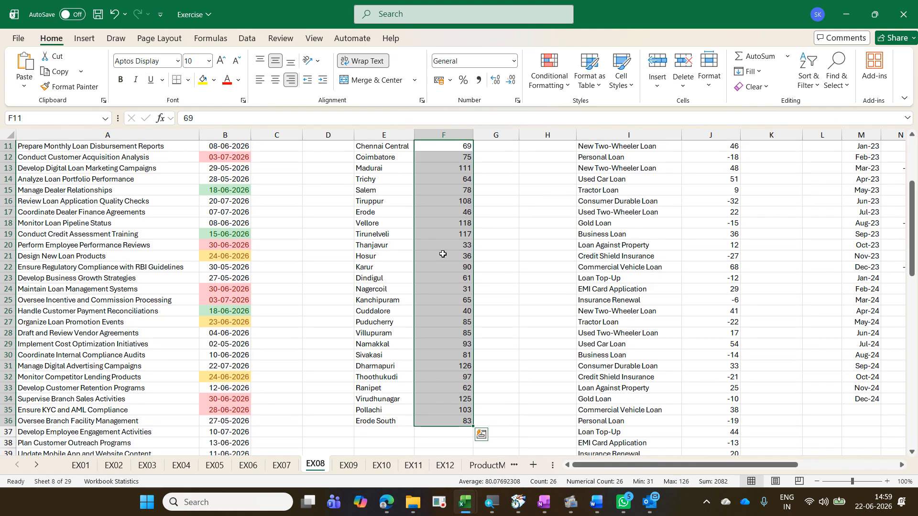
{"action": "left_click", "coordinate": [552, 90]}
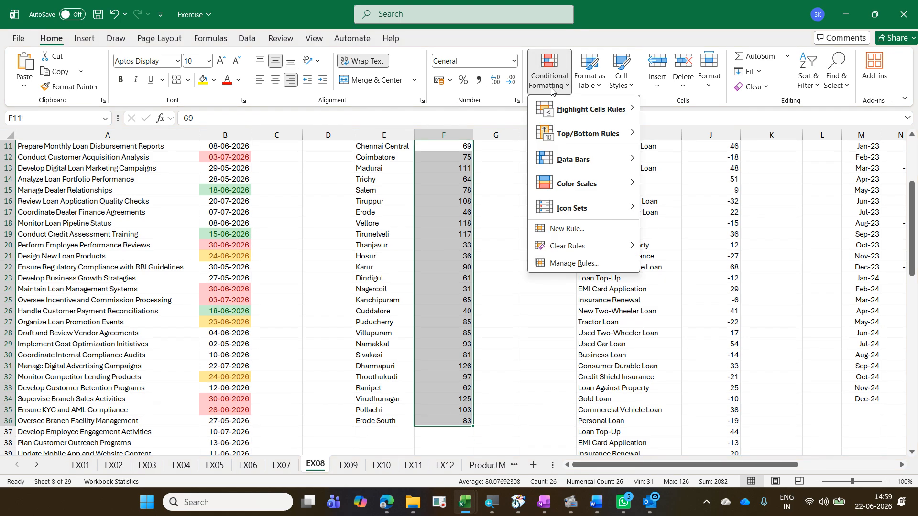
{"action": "mouse_move", "coordinate": [625, 140]}
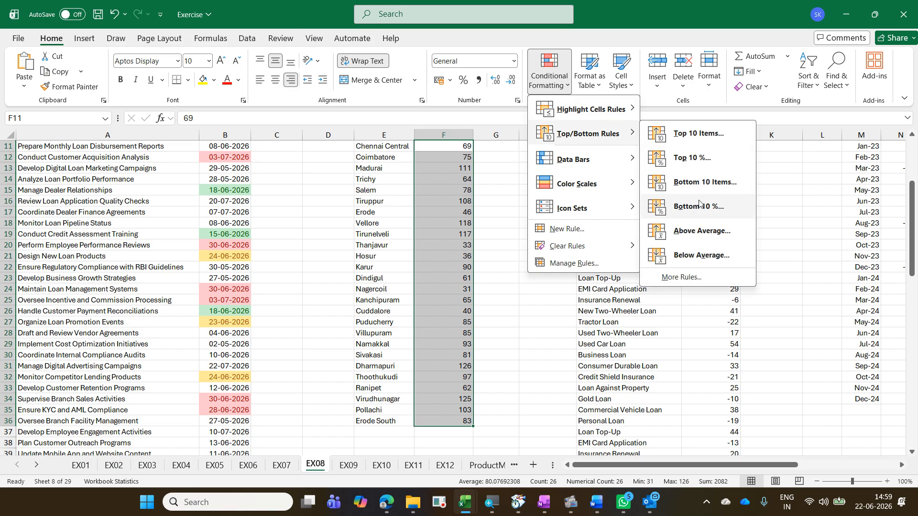
{"action": "left_click", "coordinate": [701, 231]}
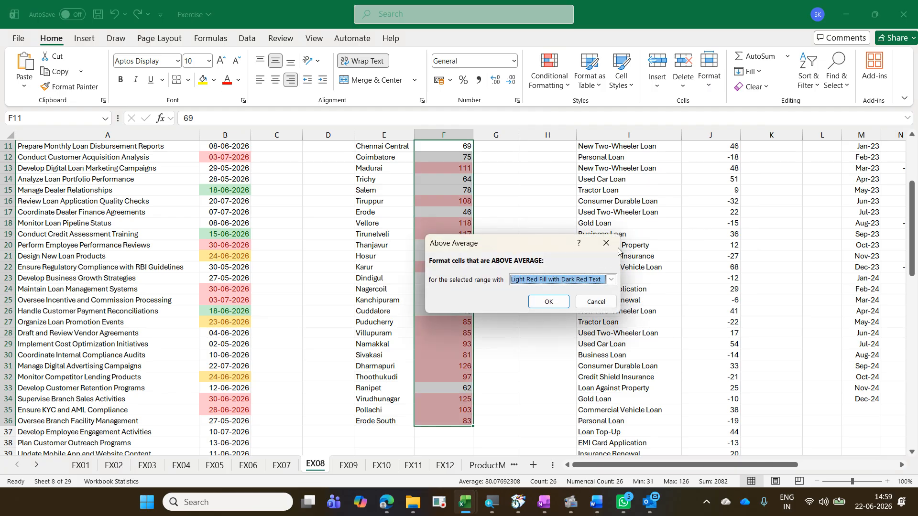
{"action": "left_click", "coordinate": [609, 279]}
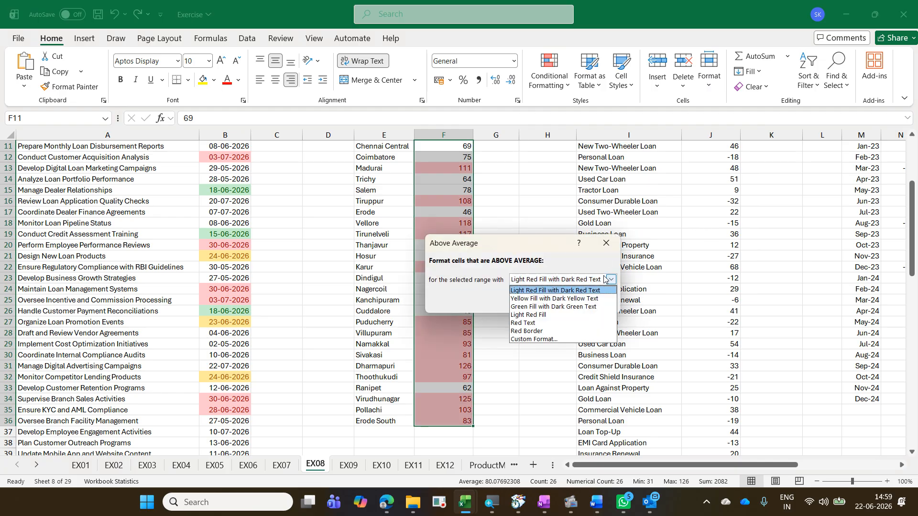
{"action": "left_click", "coordinate": [582, 307]}
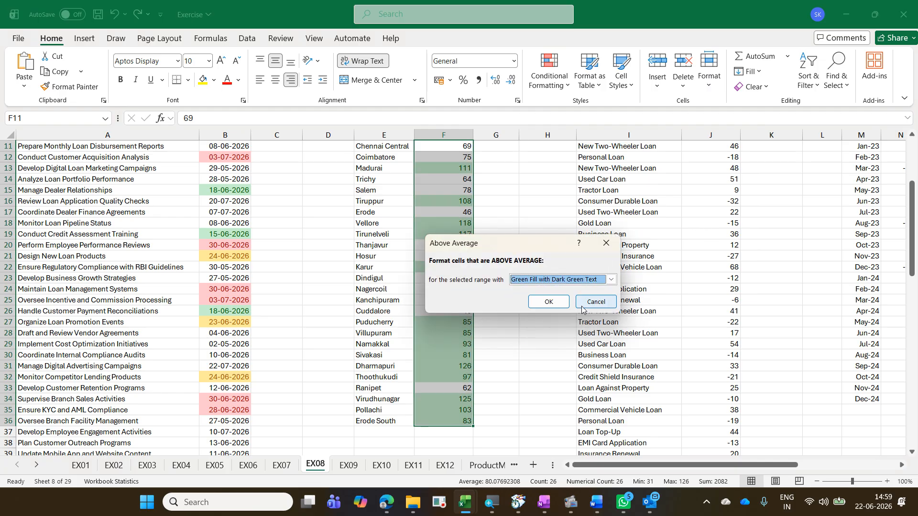
{"action": "left_click", "coordinate": [549, 302]}
Step: Highlight the bottom 25% of the Loan Disbursement values with Light Red Fill with Dark Red Text
{"action": "scroll", "coordinate": [548, 305], "scroll_direction": "up", "scroll_amount": 2}
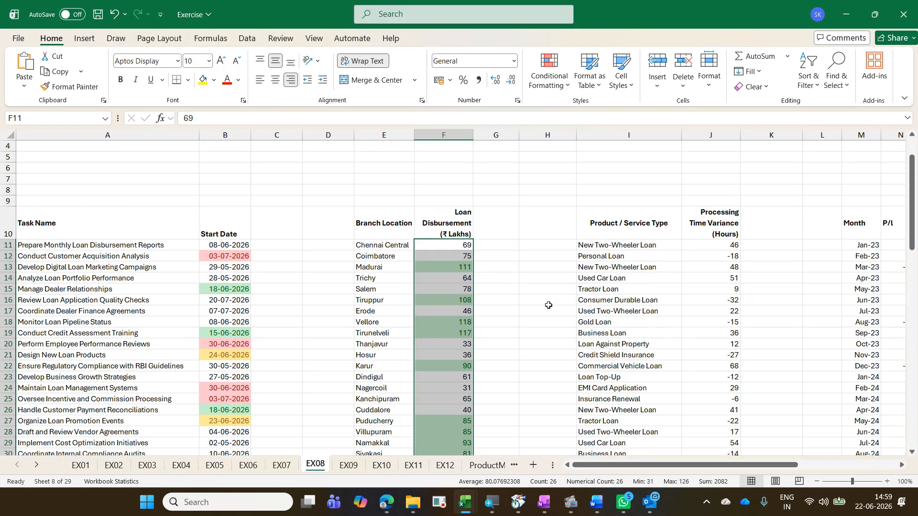
{"action": "scroll", "coordinate": [548, 305], "scroll_direction": "up", "scroll_amount": 1}
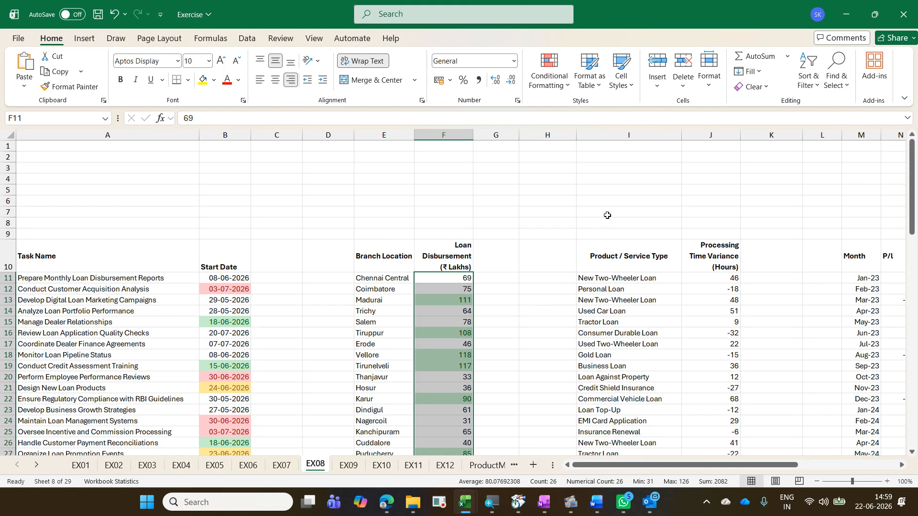
{"action": "left_click", "coordinate": [554, 77]}
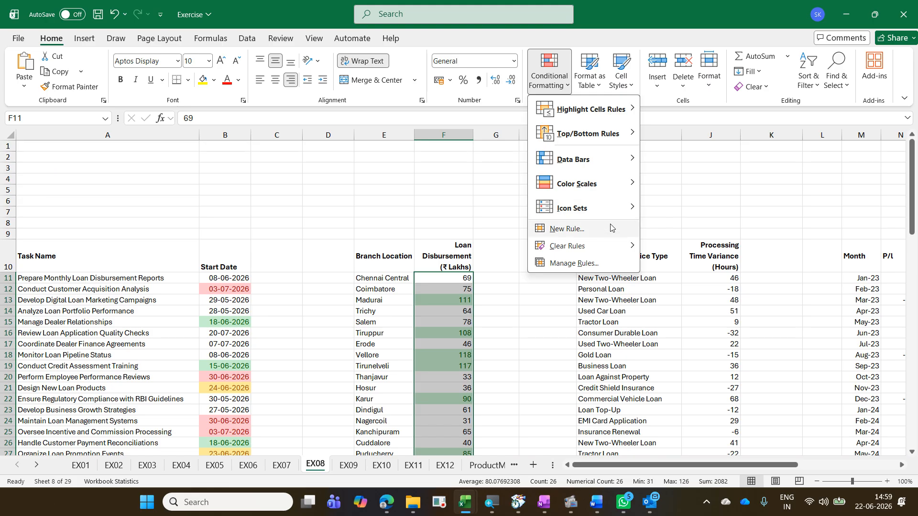
{"action": "mouse_move", "coordinate": [610, 132]}
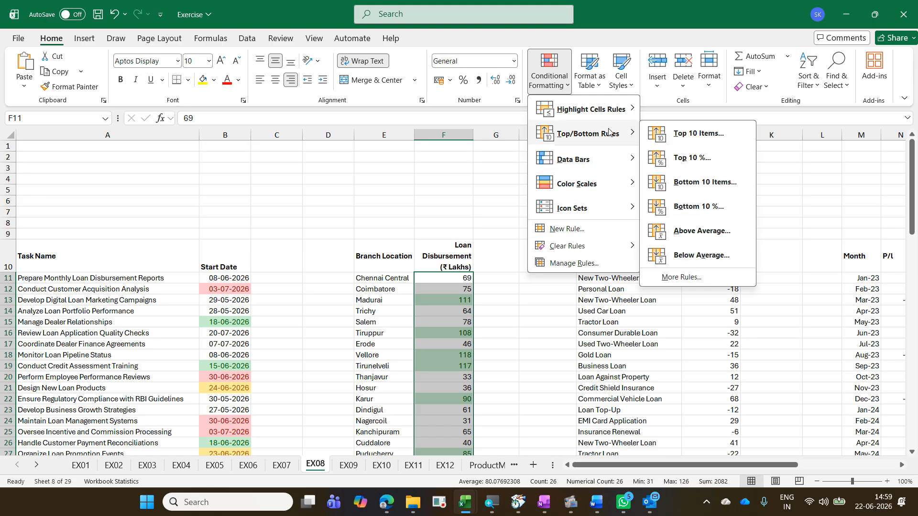
{"action": "left_click", "coordinate": [711, 206]}
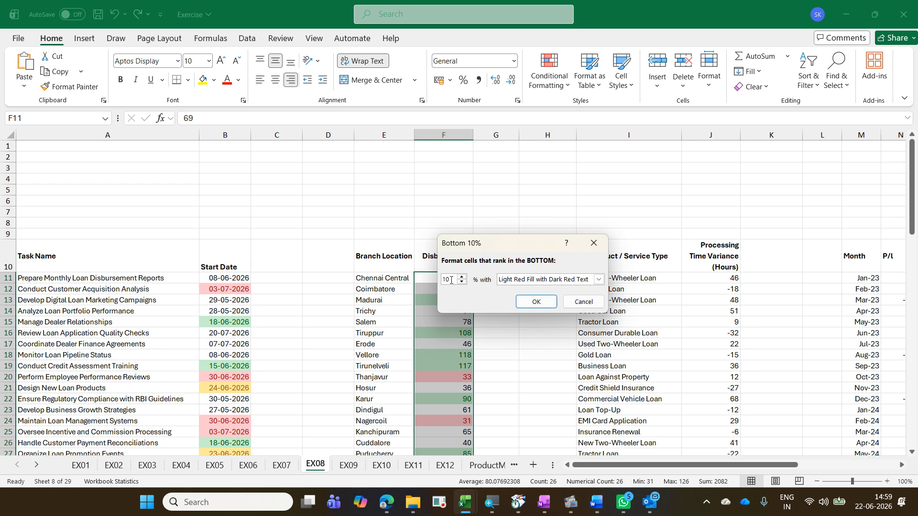
{"action": "left_click_drag", "start_coordinate": [452, 279], "coordinate": [424, 284]}
{"action": "type", "text": "25"}
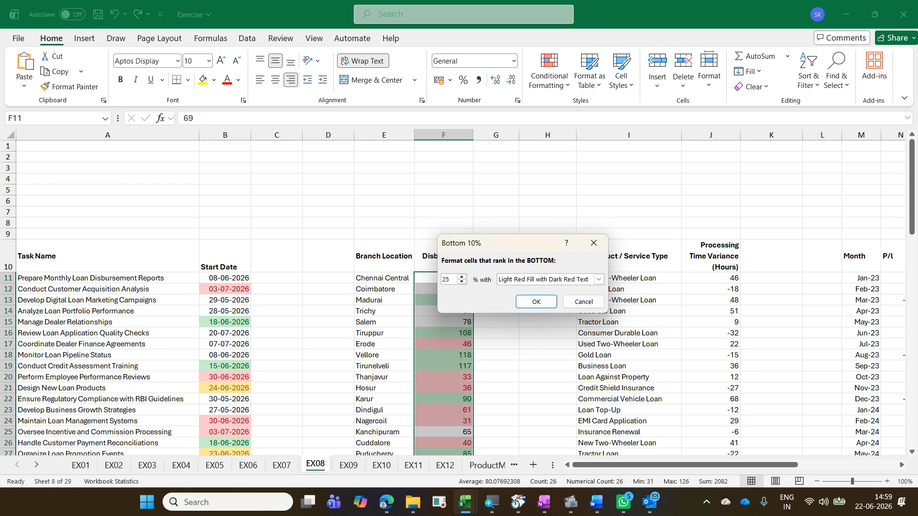
{"action": "left_click", "coordinate": [529, 301]}
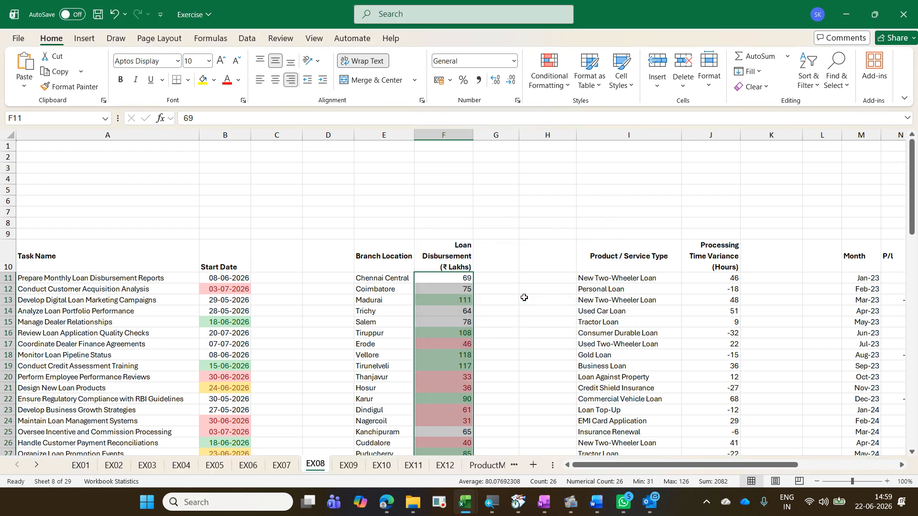
{"action": "left_click", "coordinate": [624, 308]}
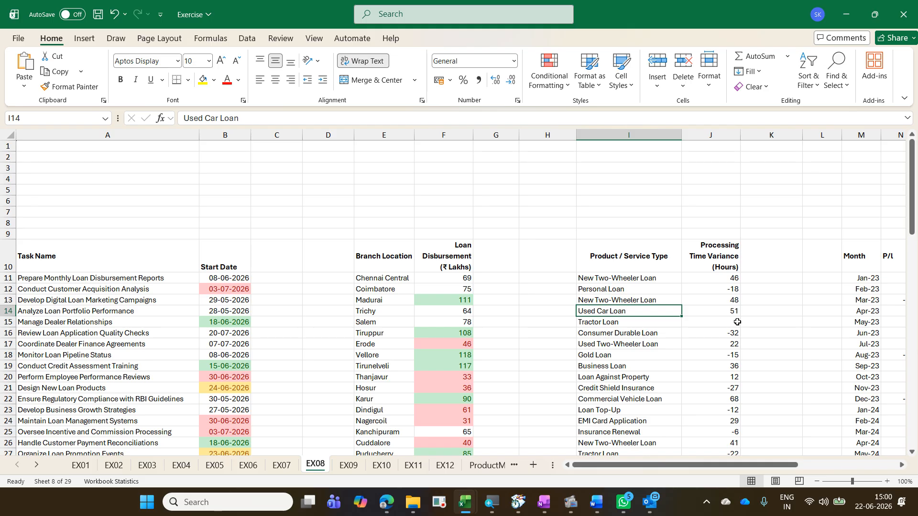
Step: In the Exercise - Copy workbook, unhide columns H:K of EX08 to read the data bar instructions
{"action": "key", "text": "alt+Tab"}
{"action": "left_click", "coordinate": [557, 137]}
{"action": "left_click_drag", "start_coordinate": [557, 137], "coordinate": [584, 139]}
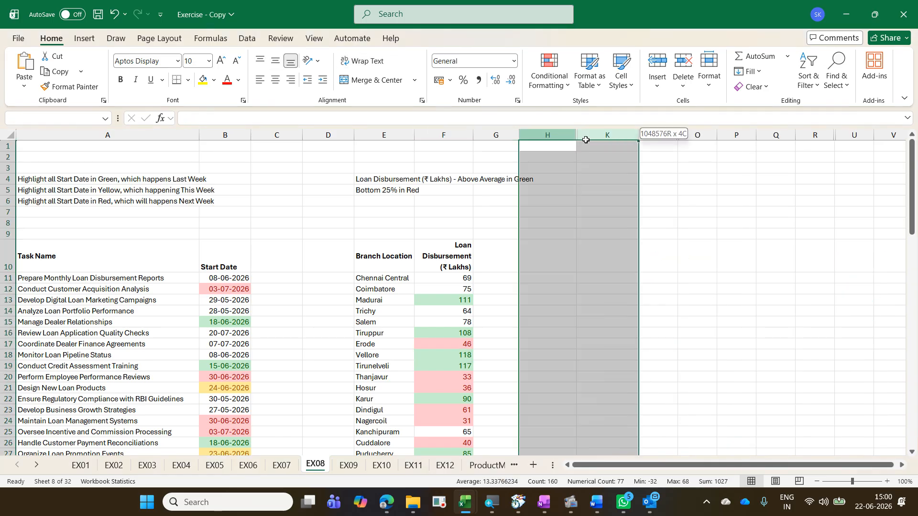
{"action": "right_click", "coordinate": [584, 140]}
{"action": "left_click", "coordinate": [632, 360]}
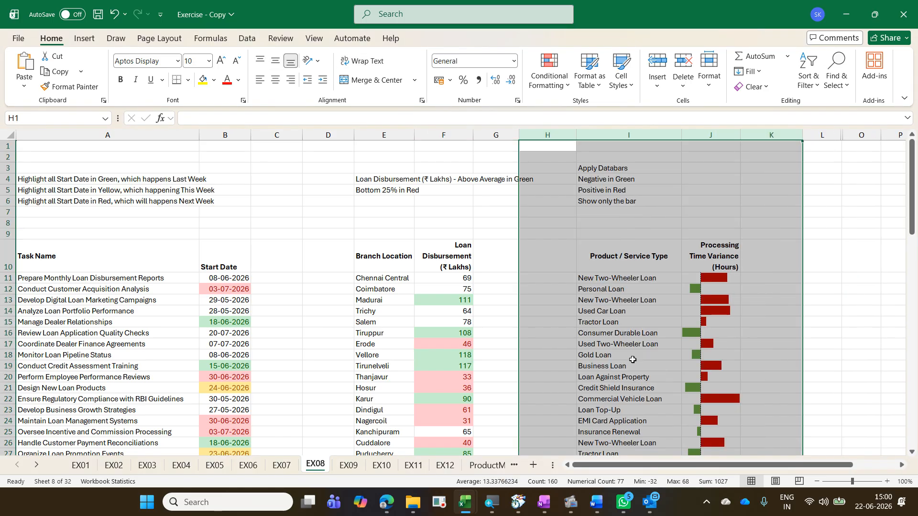
{"action": "left_click", "coordinate": [632, 359]}
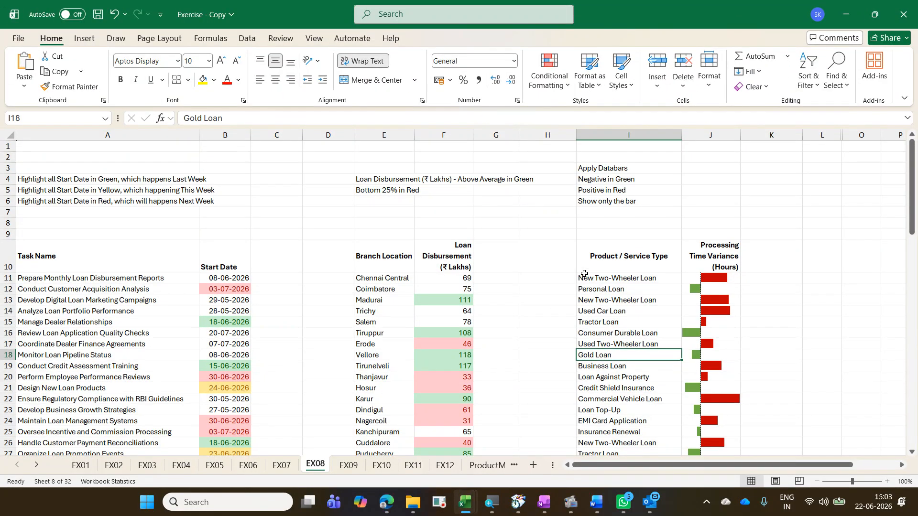
Step: Undo the last change
{"action": "key", "text": "ctrl+z"}
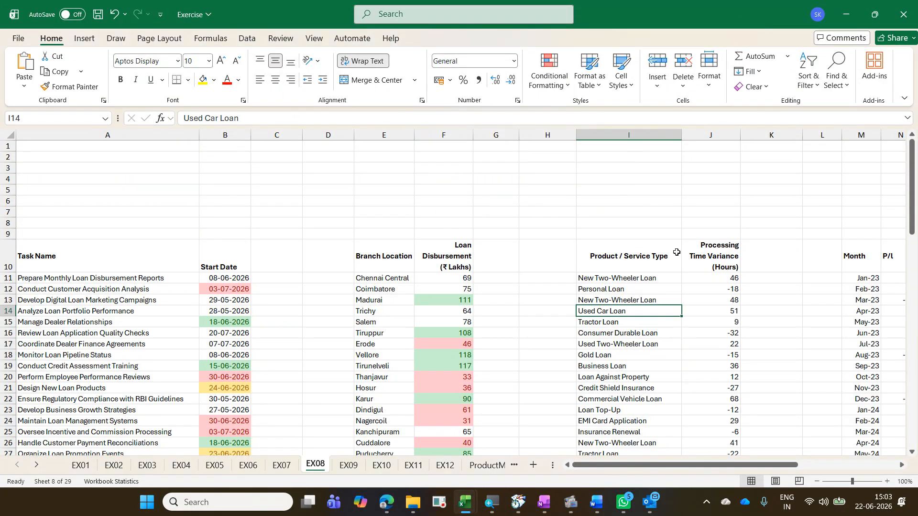
Step: Start a data bar rule for the Processing Time Variance values J11:J87 with solid red bars
{"action": "left_click", "coordinate": [715, 281]}
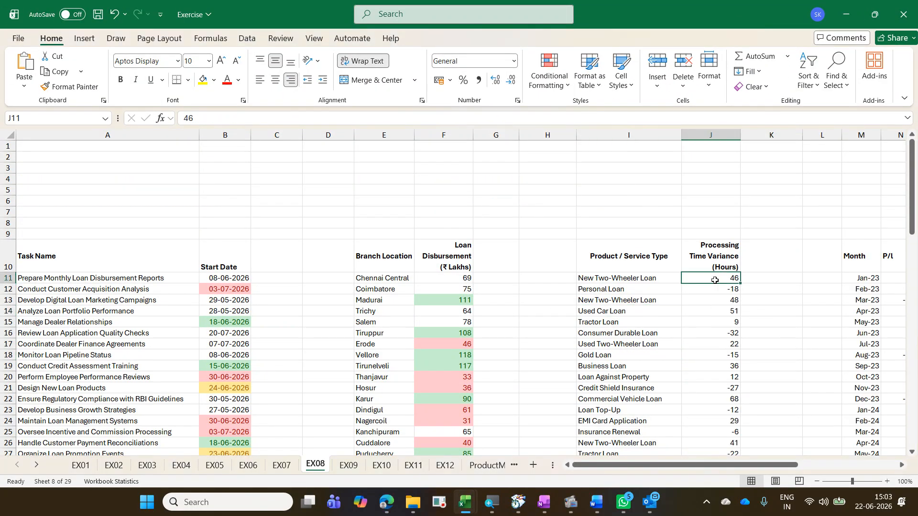
{"action": "key", "text": "ctrl+shift+Down"}
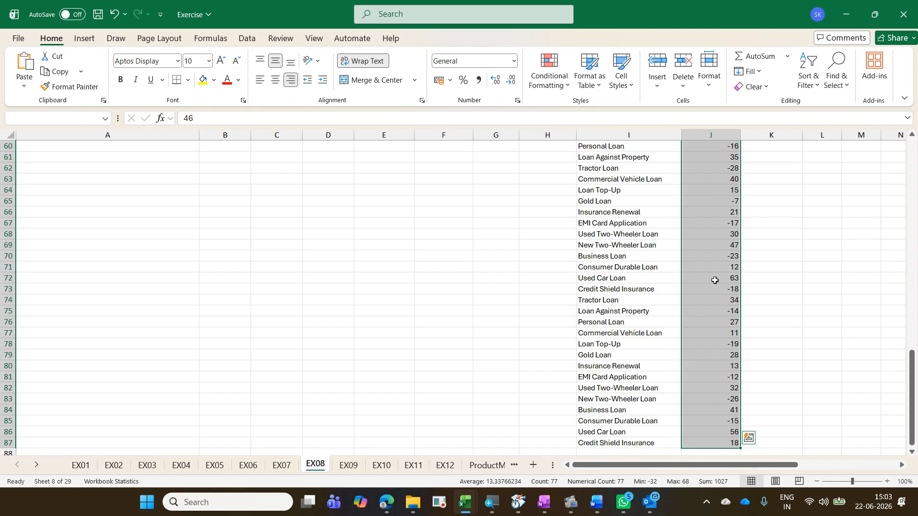
{"action": "scroll", "coordinate": [699, 257], "scroll_direction": "up", "scroll_amount": 6}
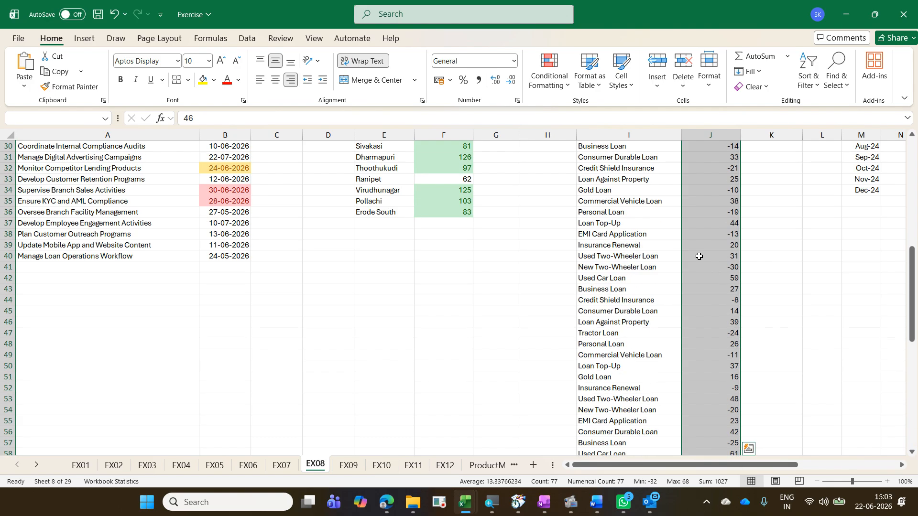
{"action": "left_click", "coordinate": [549, 89]}
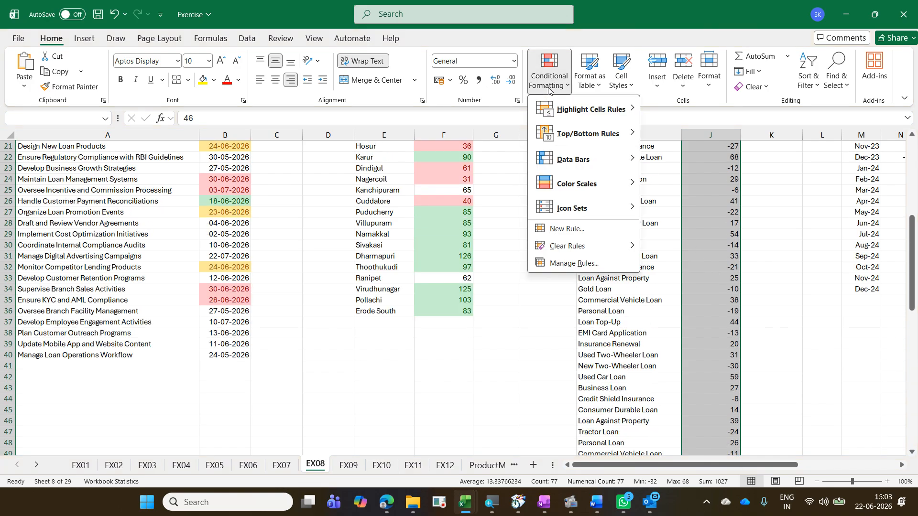
{"action": "mouse_move", "coordinate": [597, 154]}
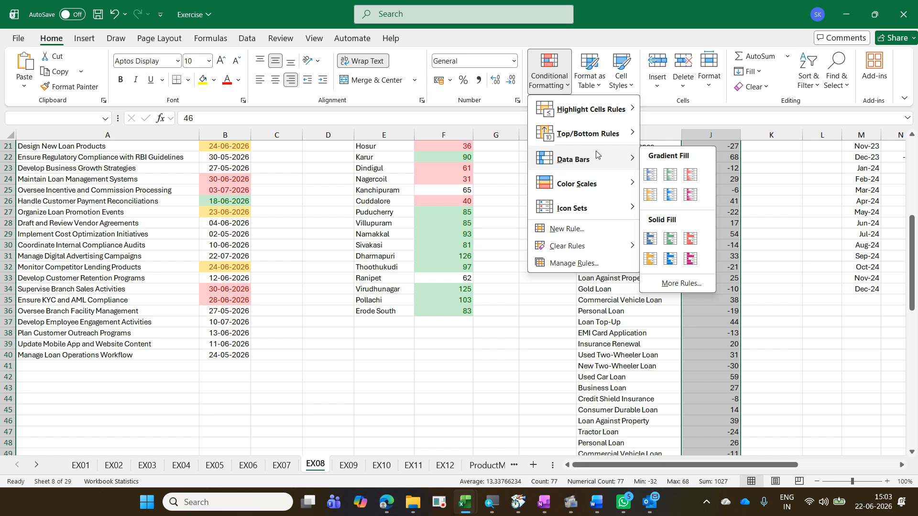
{"action": "left_click", "coordinate": [681, 284]}
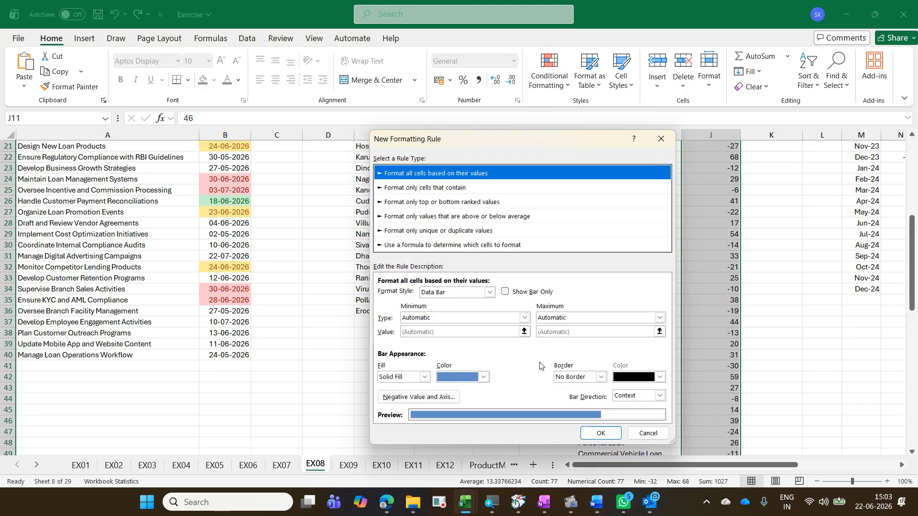
{"action": "left_click", "coordinate": [484, 377]}
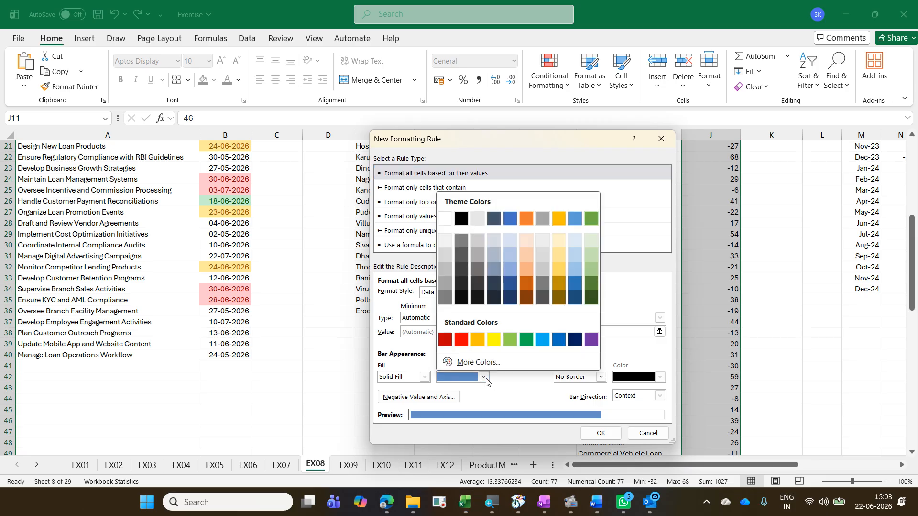
{"action": "left_click", "coordinate": [461, 340]}
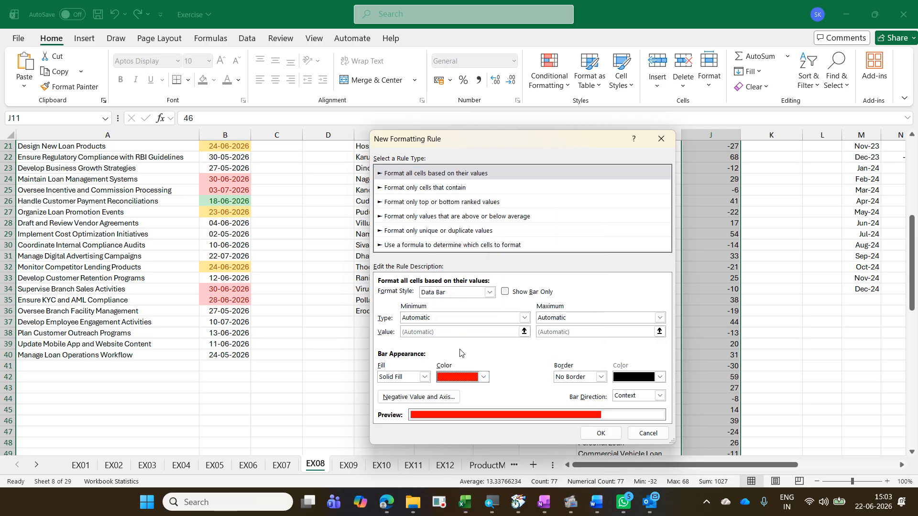
Step: Set the negative bar fill to green, enable Show Bar Only, and apply the data bar rule
{"action": "left_click", "coordinate": [447, 398]}
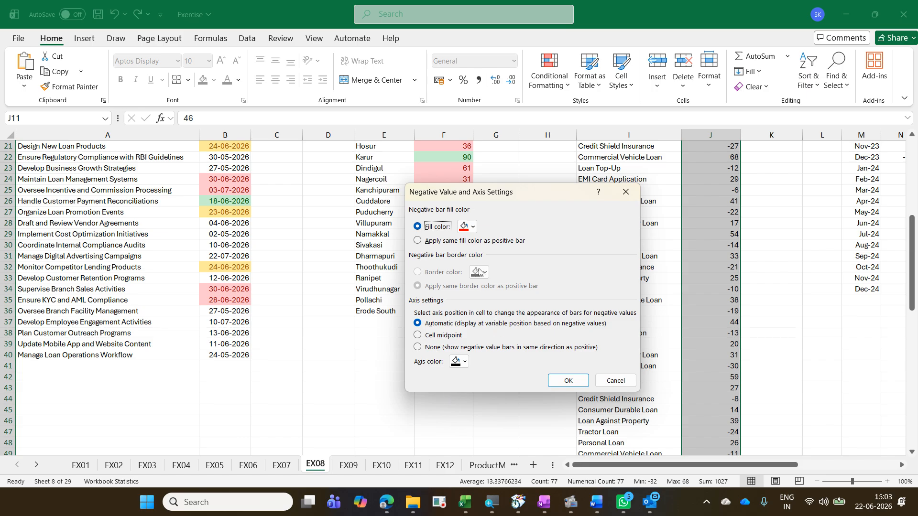
{"action": "left_click", "coordinate": [472, 227]}
{"action": "left_click", "coordinate": [611, 286]}
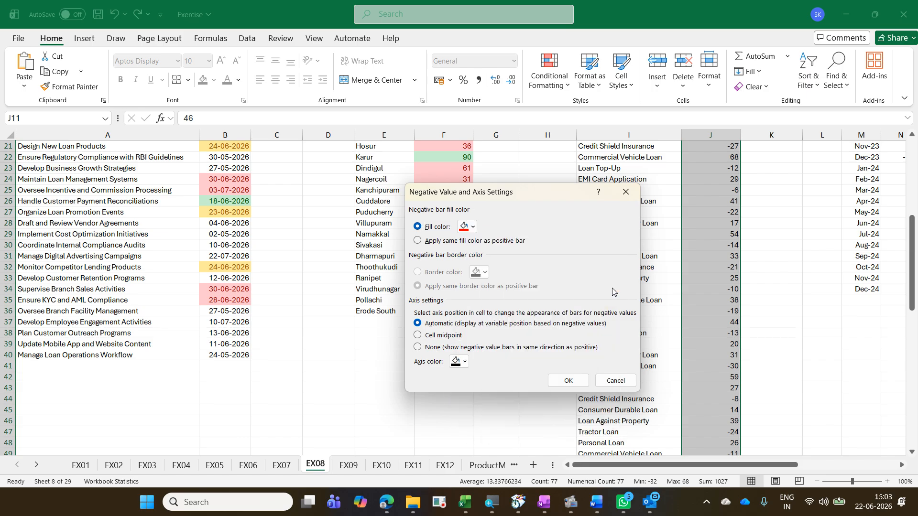
{"action": "left_click", "coordinate": [579, 380]}
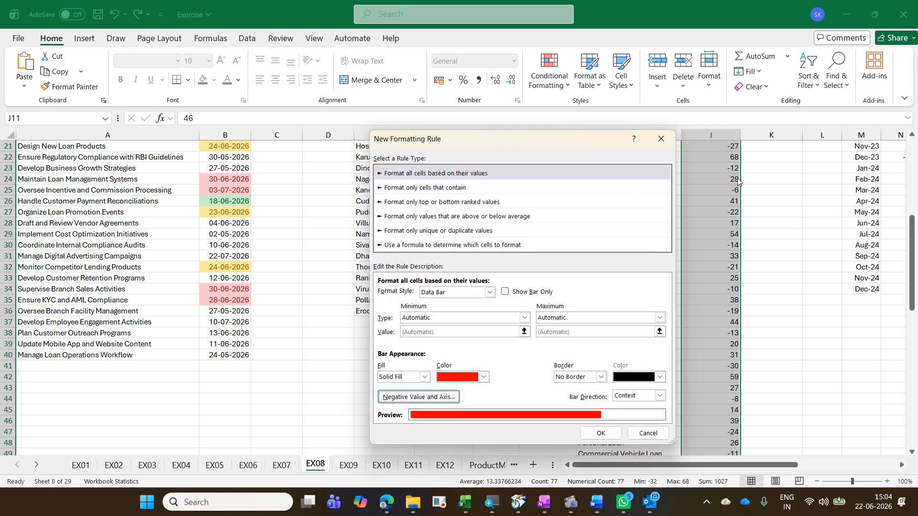
{"action": "left_click", "coordinate": [549, 294]}
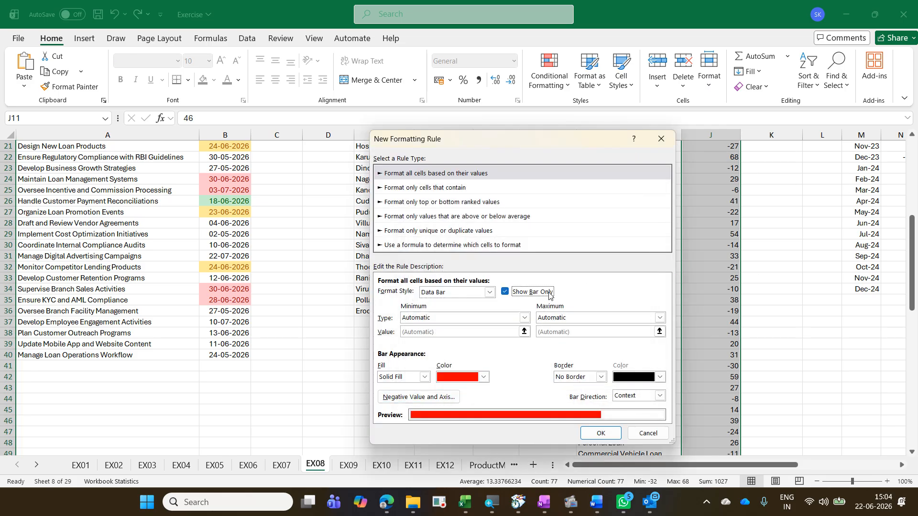
{"action": "left_click", "coordinate": [607, 433]}
{"action": "scroll", "coordinate": [684, 399], "scroll_direction": "up", "scroll_amount": 7}
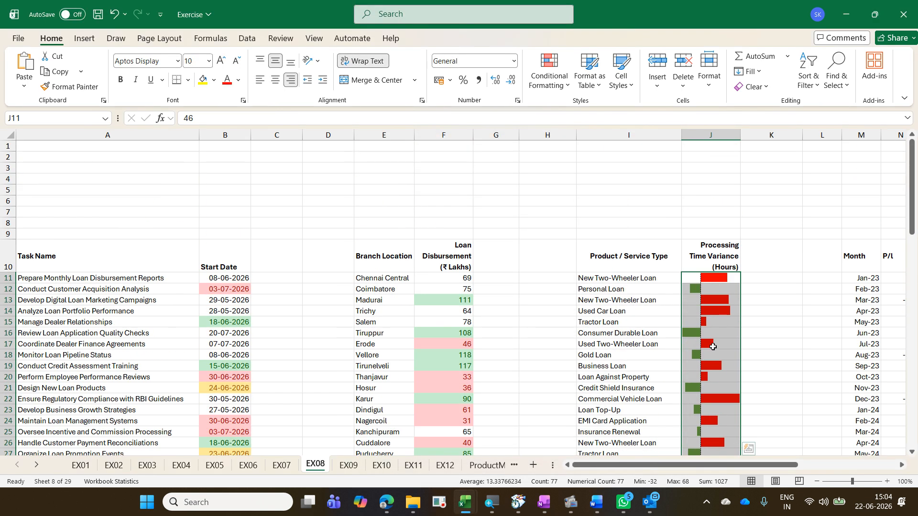
{"action": "left_click", "coordinate": [717, 342]}
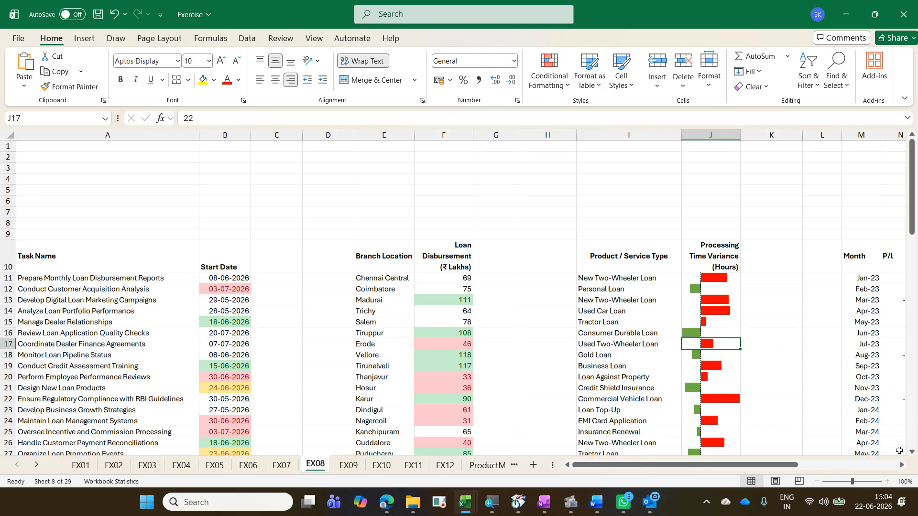
Step: In the Exercise - Copy workbook, unhide columns L:O of EX08 to read the icon set instructions
{"action": "left_click", "coordinate": [901, 465]}
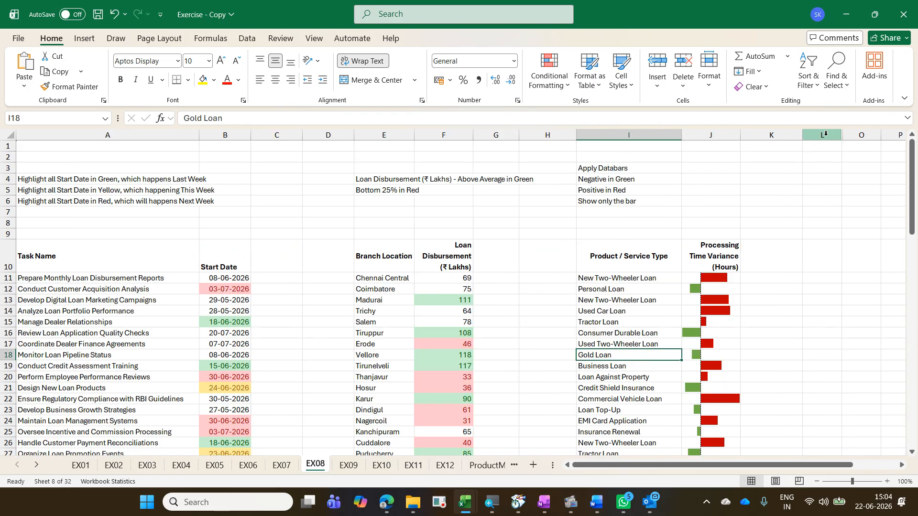
{"action": "left_click_drag", "start_coordinate": [826, 135], "coordinate": [855, 135]}
{"action": "right_click", "coordinate": [855, 136]}
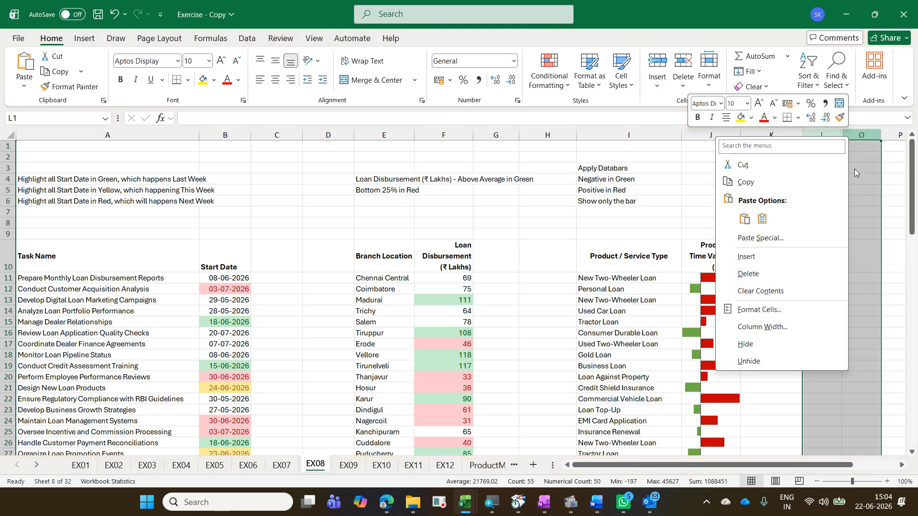
{"action": "left_click", "coordinate": [791, 358]}
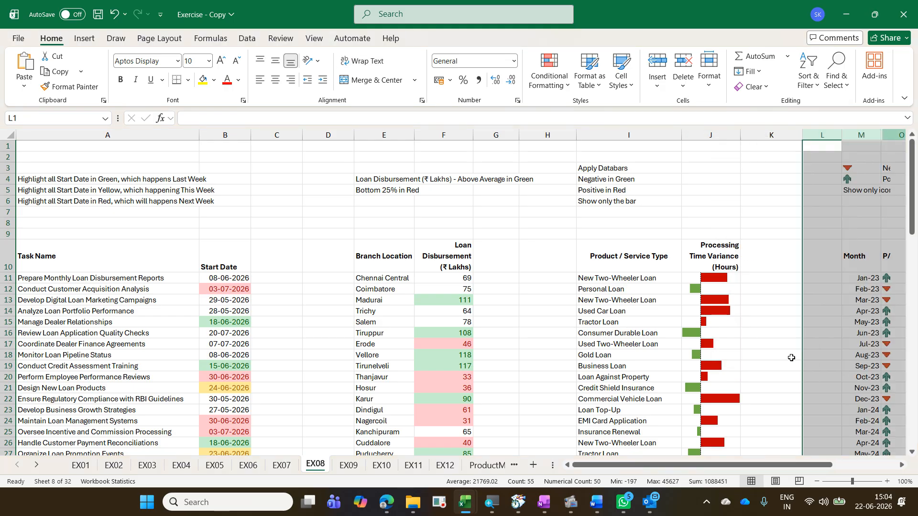
{"action": "left_click", "coordinate": [902, 465]}
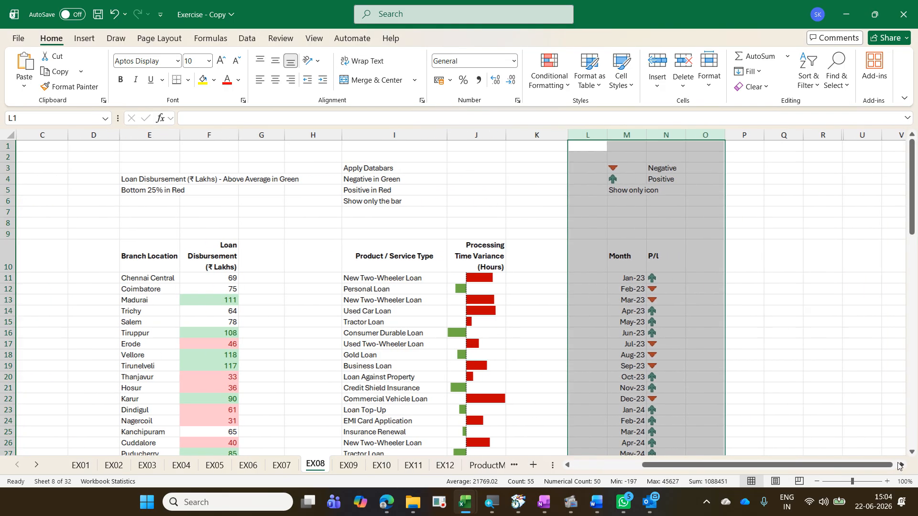
{"action": "left_click", "coordinate": [621, 344]}
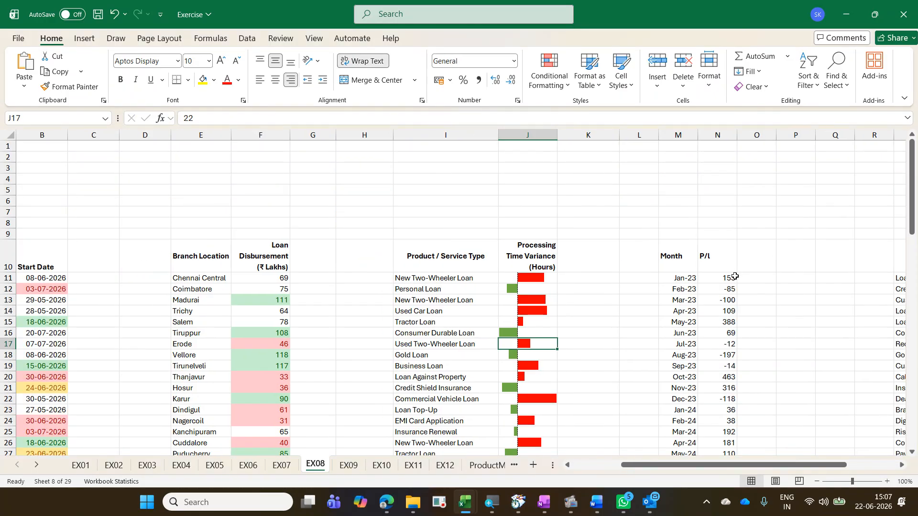
Step: Start a new icon set rule for the P/L values N11:N34, setting the first threshold type to Number
{"action": "left_click", "coordinate": [740, 278]}
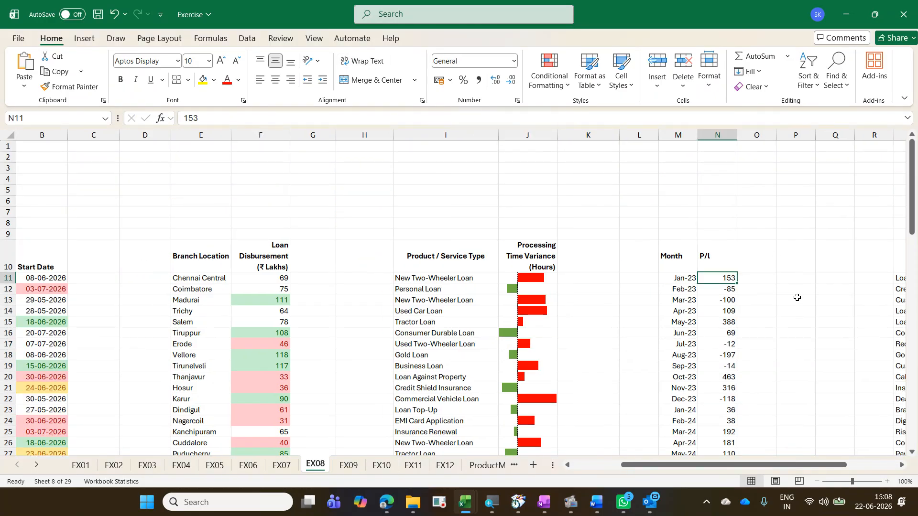
{"action": "key", "text": "ctrl+shift+Down"}
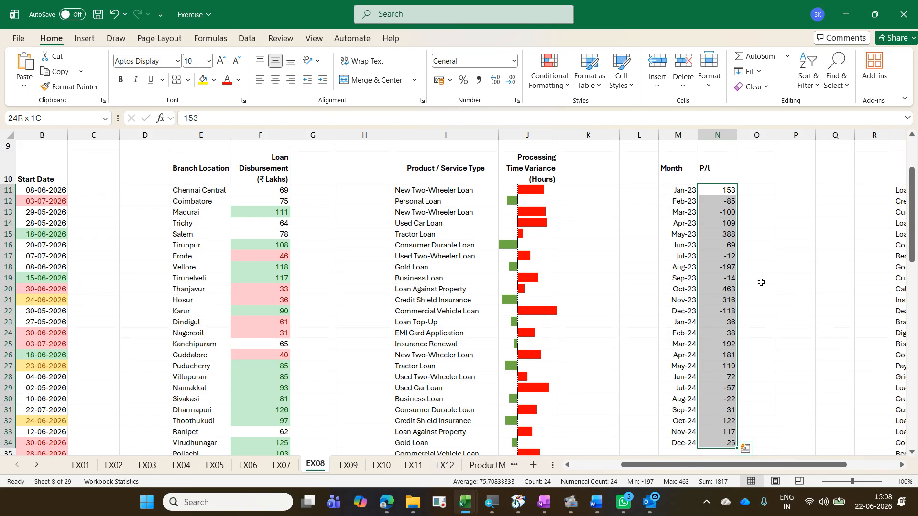
{"action": "left_click", "coordinate": [554, 82]}
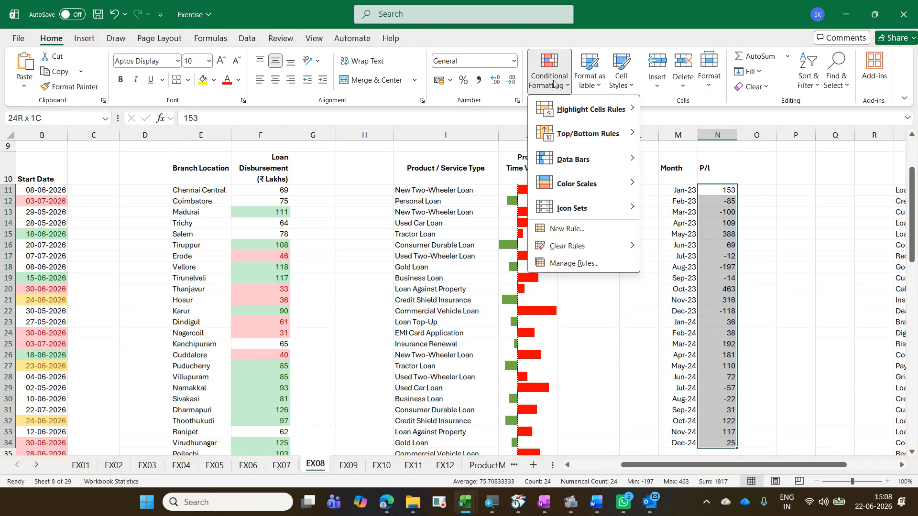
{"action": "mouse_move", "coordinate": [604, 211]}
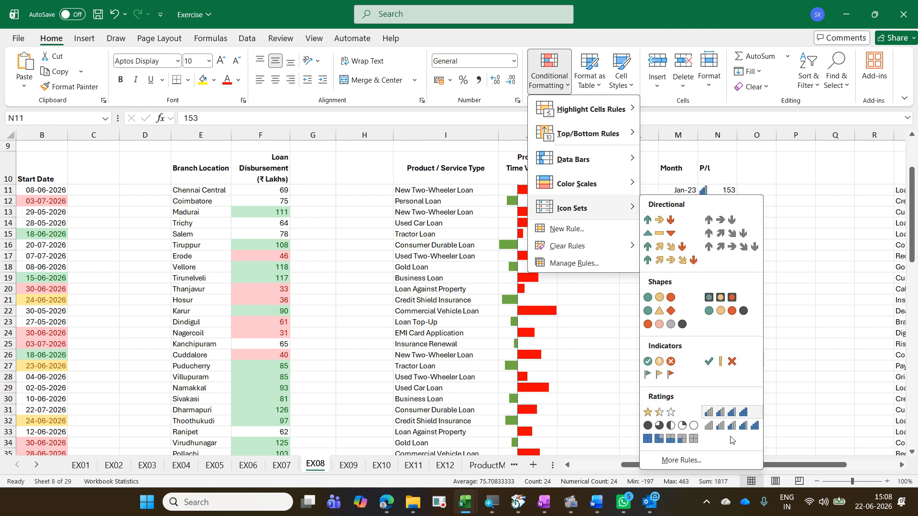
{"action": "left_click", "coordinate": [681, 460]}
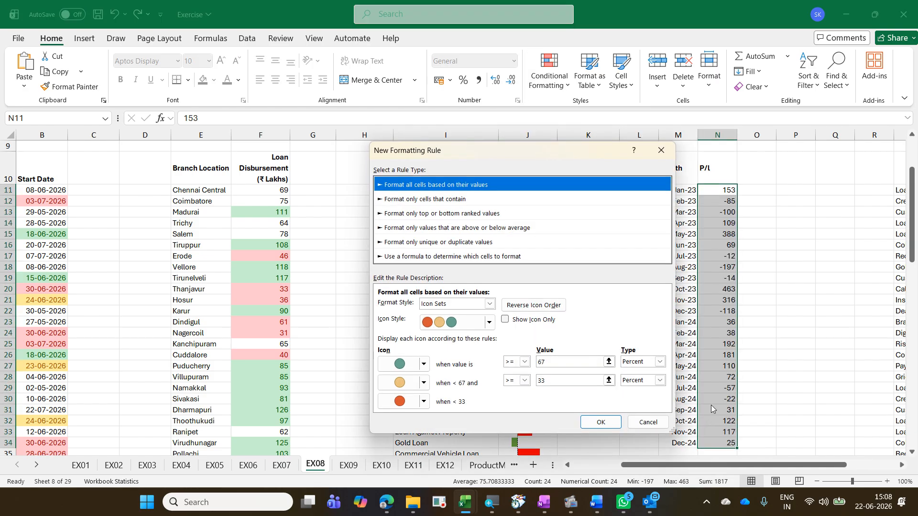
{"action": "left_click", "coordinate": [660, 362]}
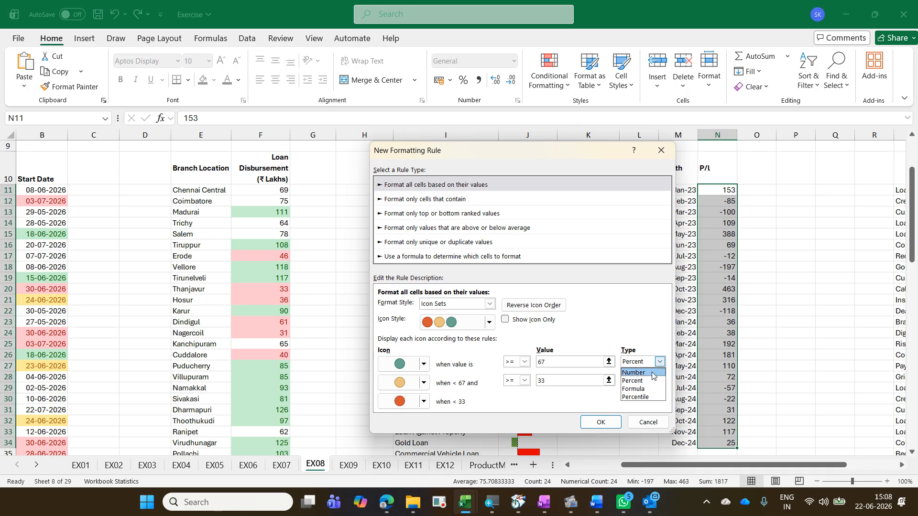
{"action": "left_click", "coordinate": [652, 373]}
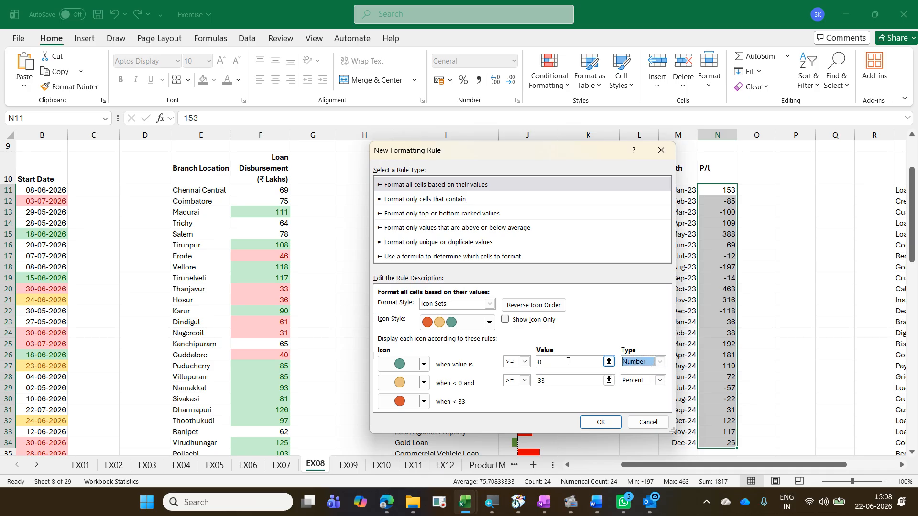
Step: Set the first threshold operator to > and the second threshold type to Number
{"action": "left_click", "coordinate": [524, 362]}
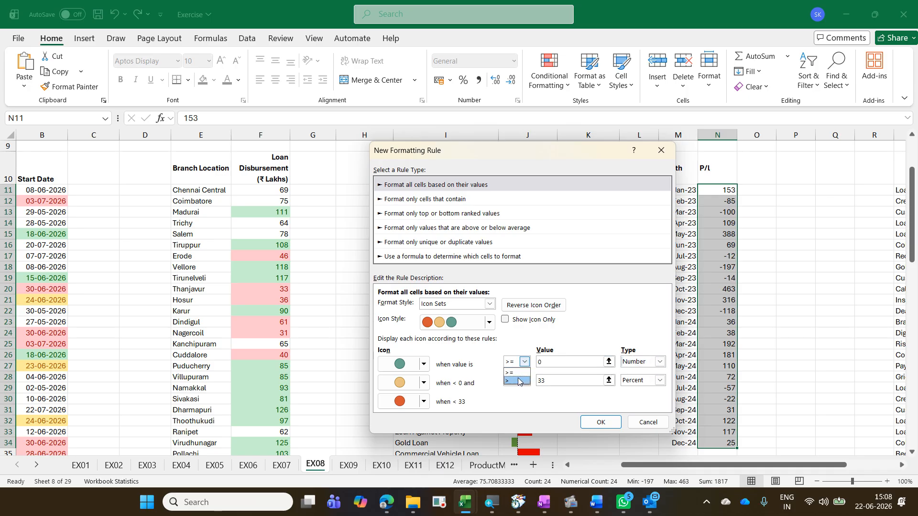
{"action": "left_click", "coordinate": [519, 382]}
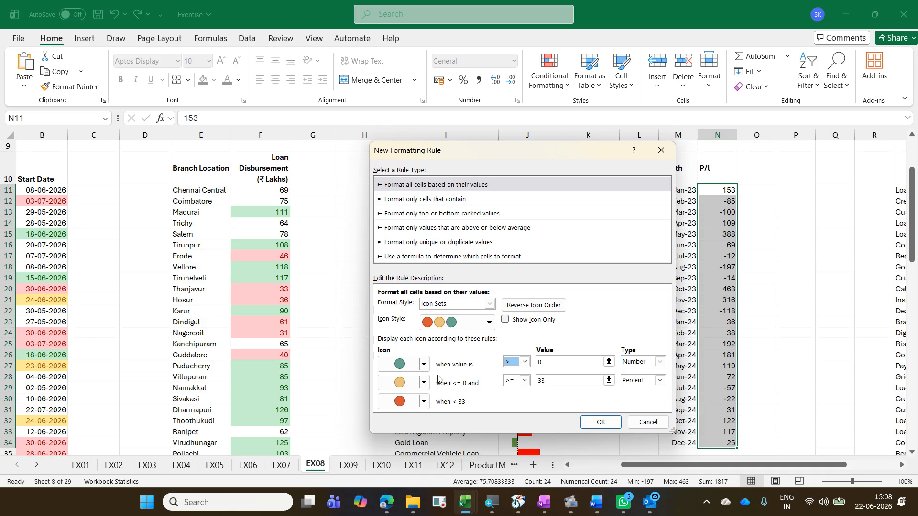
{"action": "left_click", "coordinate": [662, 380]}
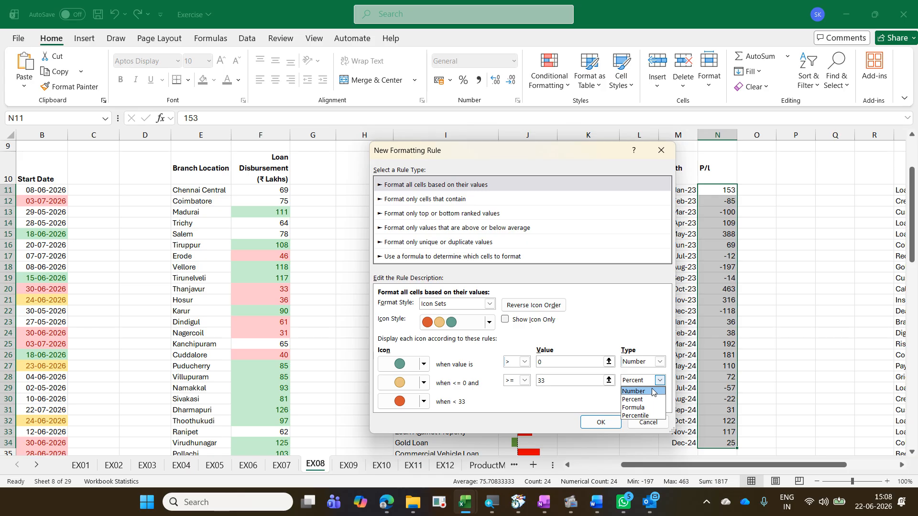
{"action": "left_click", "coordinate": [653, 392]}
Step: Set the icons to a green up arrow for values above 0, no cell icon for the middle band, and a red down triangle for values below 0
{"action": "left_click", "coordinate": [424, 365]}
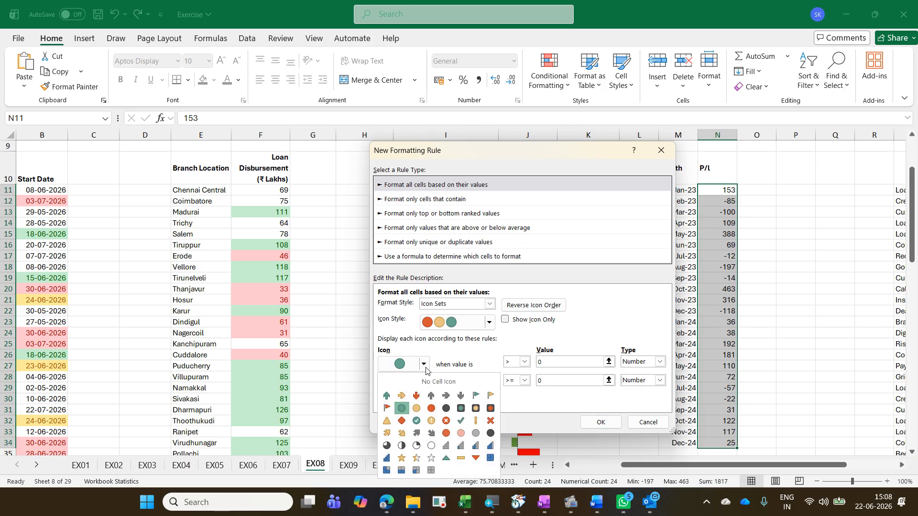
{"action": "left_click", "coordinate": [387, 395]}
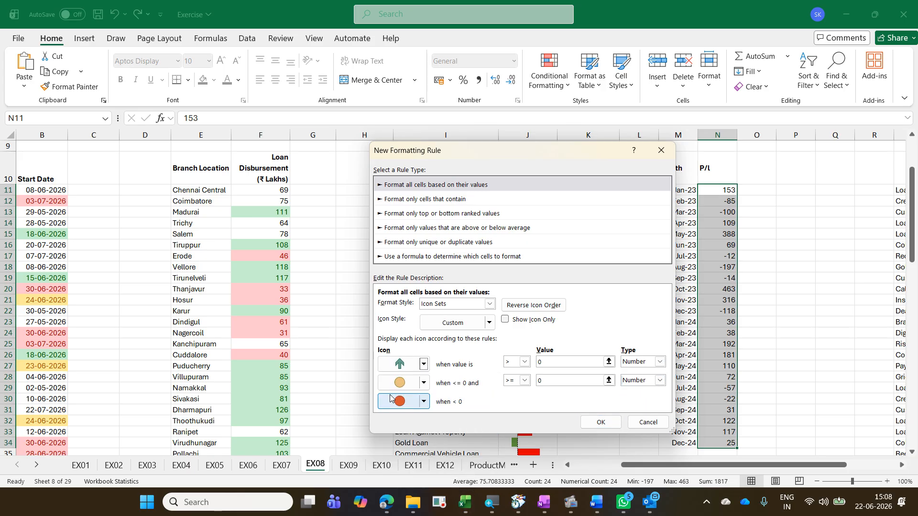
{"action": "left_click", "coordinate": [425, 406]}
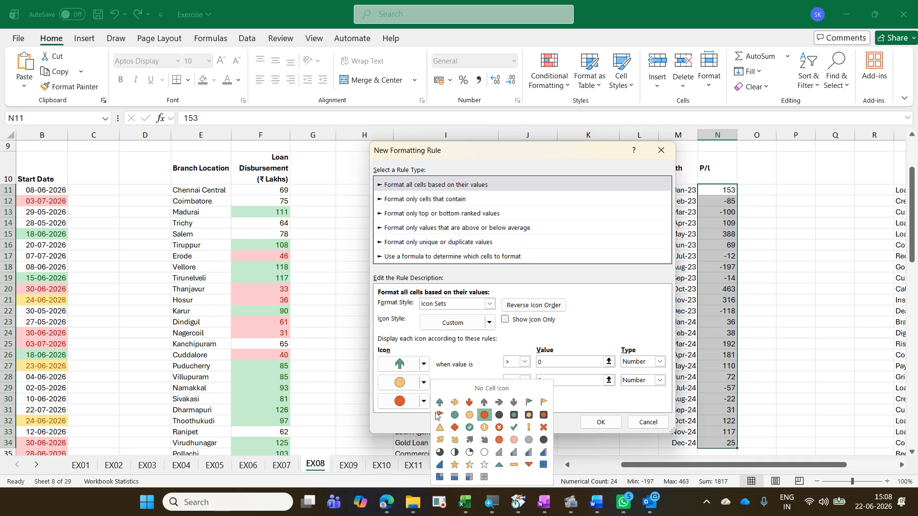
{"action": "left_click", "coordinate": [530, 465]}
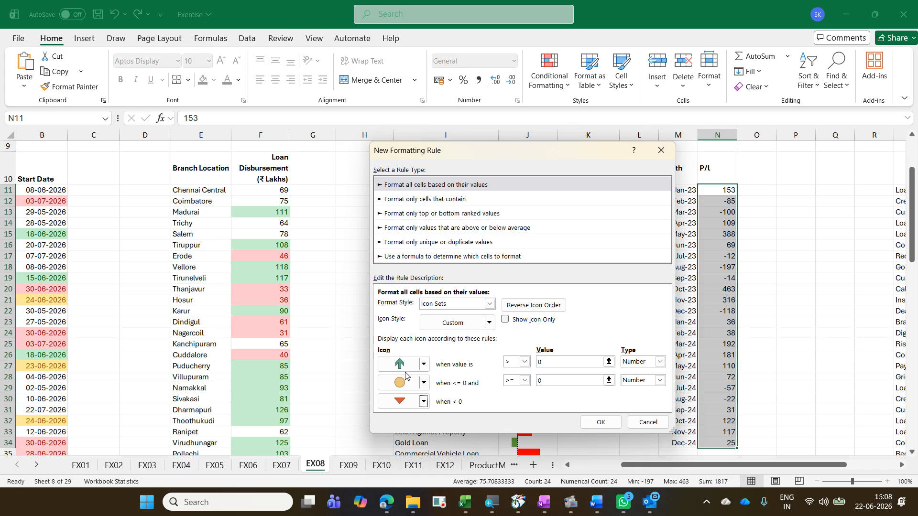
{"action": "left_click", "coordinate": [423, 384]}
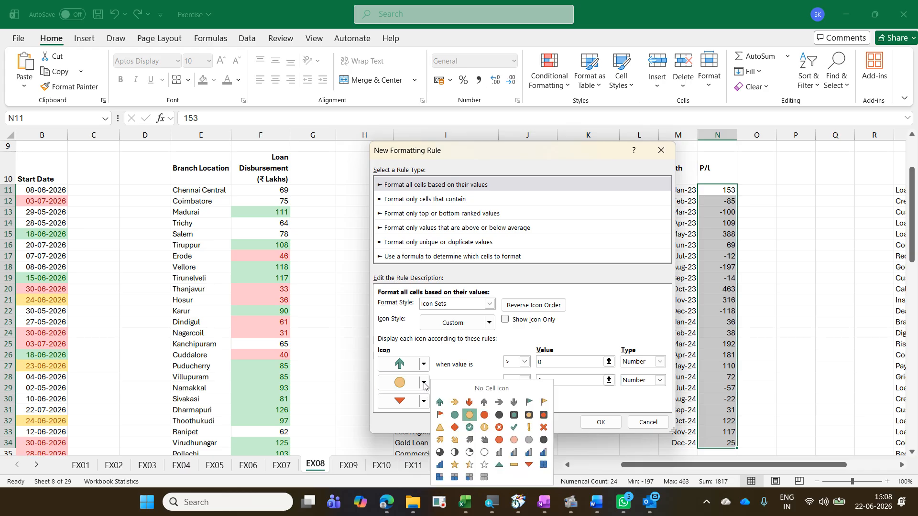
{"action": "left_click", "coordinate": [449, 389]}
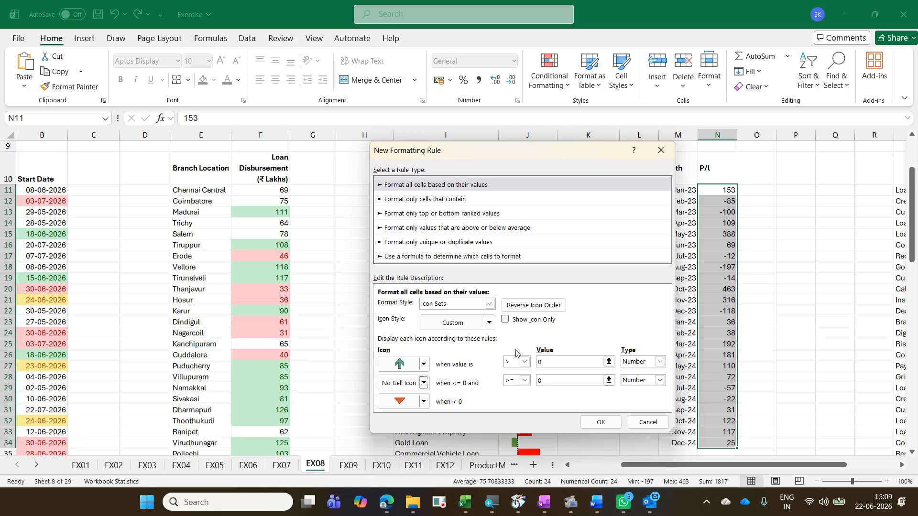
Step: Enable Show Icon Only and apply the icon set rule to the P/L values
{"action": "left_click", "coordinate": [546, 323]}
{"action": "left_click", "coordinate": [593, 422]}
{"action": "left_click", "coordinate": [779, 345]}
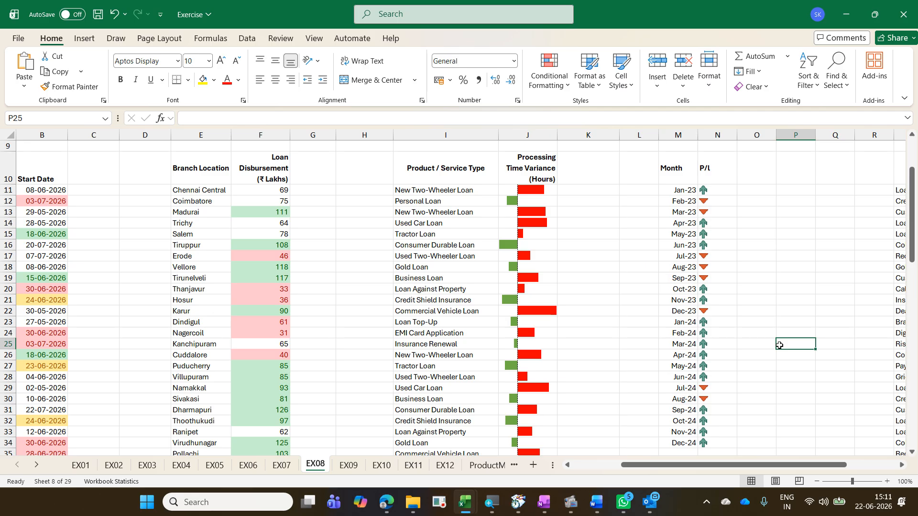
Step: In the Exercise - Copy workbook, unhide columns R:U of EX08 to read the remove-duplicates and colour-scale instructions
{"action": "left_click", "coordinate": [902, 466]}
{"action": "left_click", "coordinate": [901, 466]}
{"action": "left_click", "coordinate": [902, 466]}
{"action": "left_click", "coordinate": [901, 466]}
{"action": "left_click", "coordinate": [902, 466]}
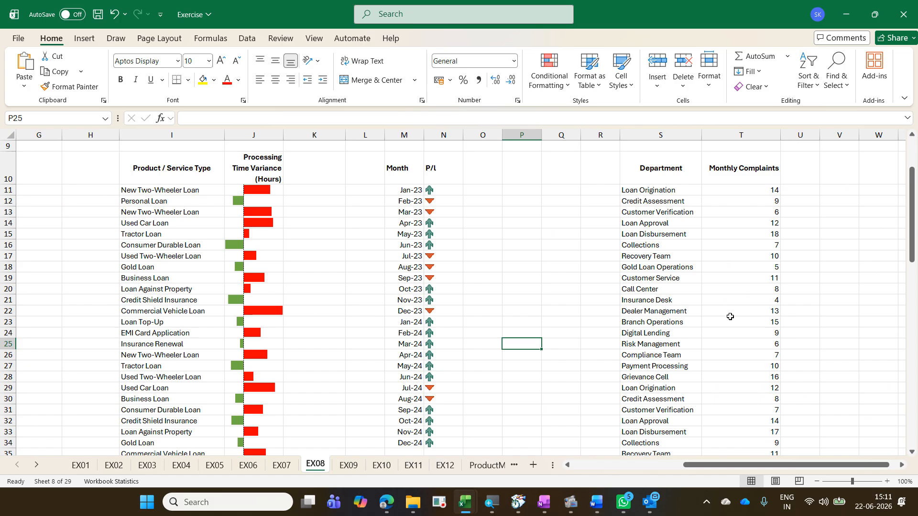
{"action": "key", "text": "alt+Tab"}
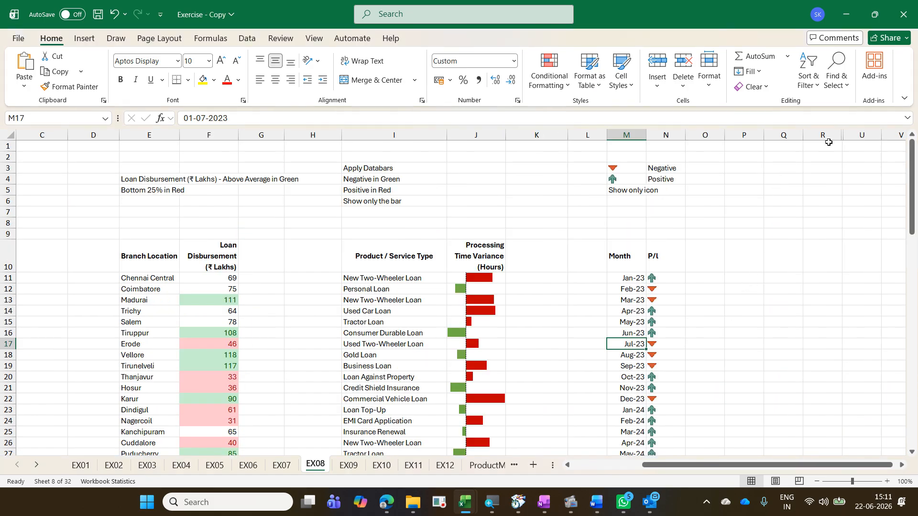
{"action": "left_click_drag", "start_coordinate": [823, 136], "coordinate": [855, 140]}
{"action": "right_click", "coordinate": [854, 139]}
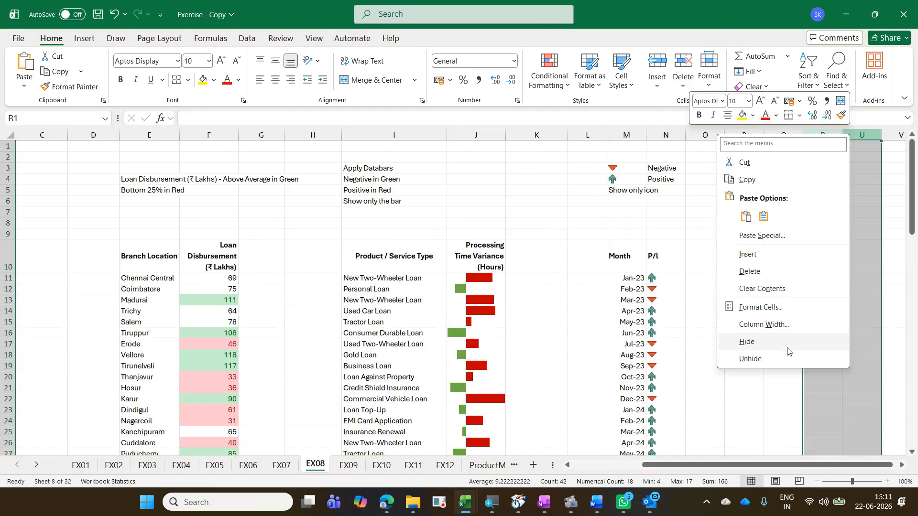
{"action": "left_click", "coordinate": [750, 358]}
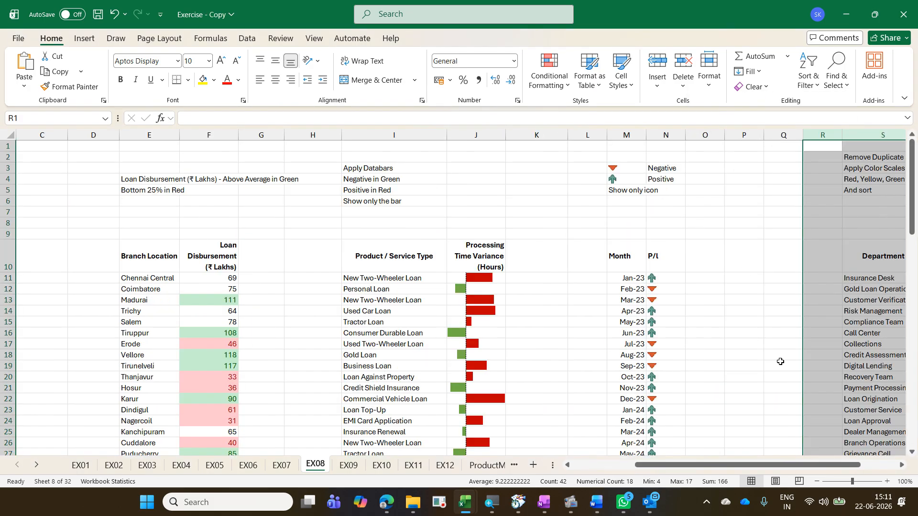
Step: Examine the sorted, colour-scaled Department and Monthly Complaints list in the reference copy
{"action": "left_click", "coordinate": [901, 465]}
{"action": "left_click", "coordinate": [901, 465]}
{"action": "left_click", "coordinate": [901, 465]}
{"action": "left_click", "coordinate": [901, 465]}
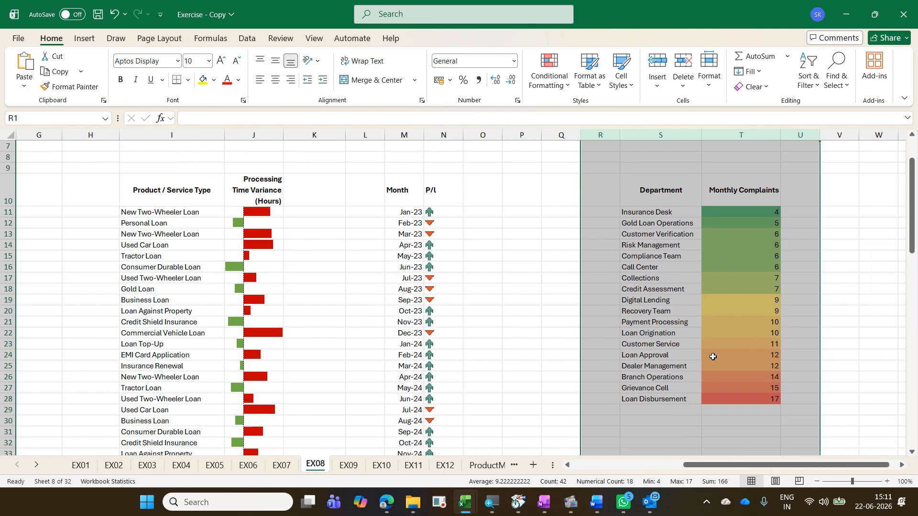
{"action": "left_click", "coordinate": [654, 346]}
{"action": "scroll", "coordinate": [654, 346], "scroll_direction": "down", "scroll_amount": 1}
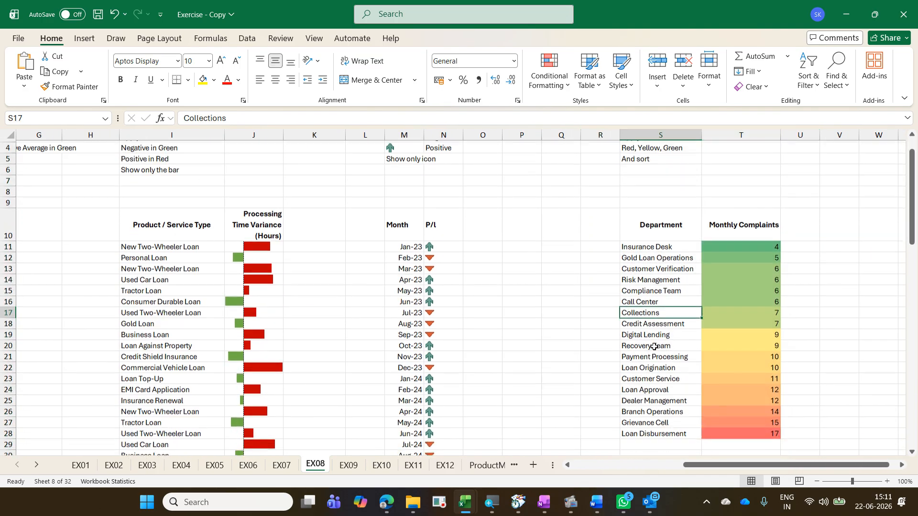
{"action": "scroll", "coordinate": [654, 346], "scroll_direction": "up", "scroll_amount": 1}
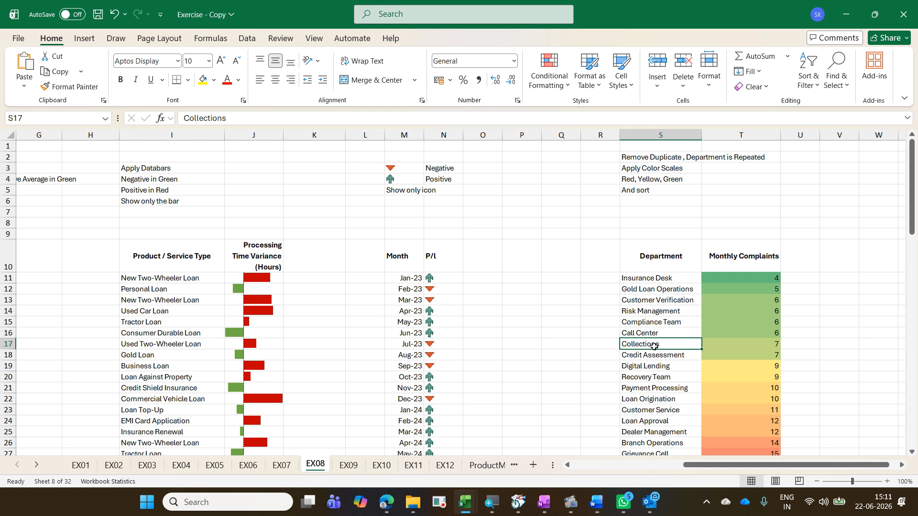
{"action": "scroll", "coordinate": [654, 345], "scroll_direction": "down", "scroll_amount": 1}
{"action": "left_click", "coordinate": [670, 246]}
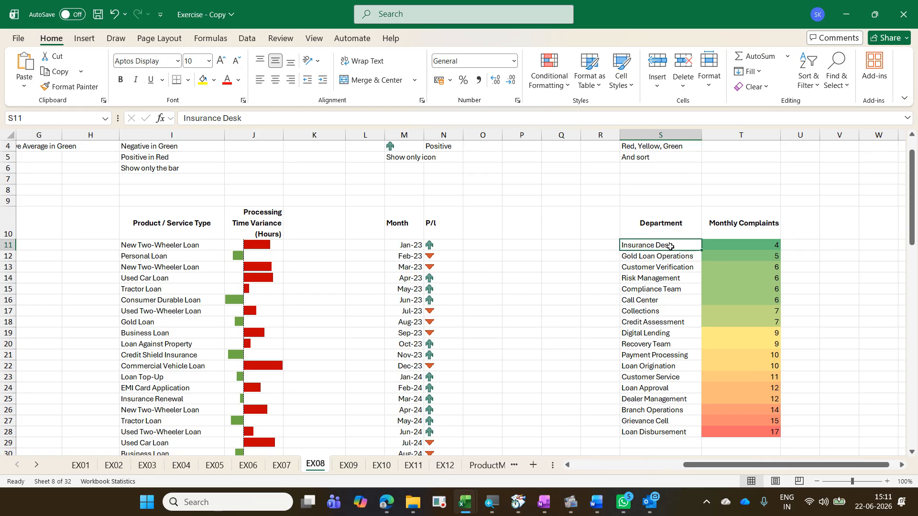
{"action": "key", "text": "ctrl+shift+Down"}
{"action": "key", "text": "Up"}
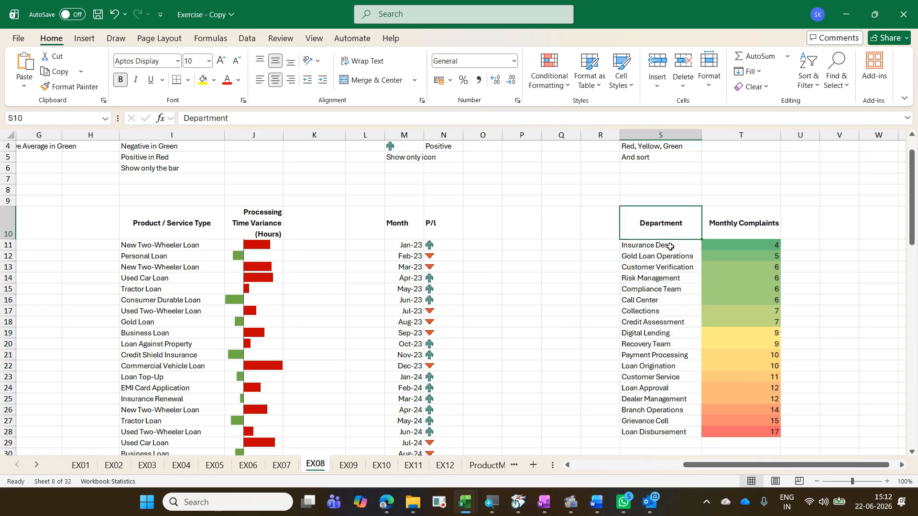
{"action": "scroll", "coordinate": [670, 245], "scroll_direction": "up", "scroll_amount": 1}
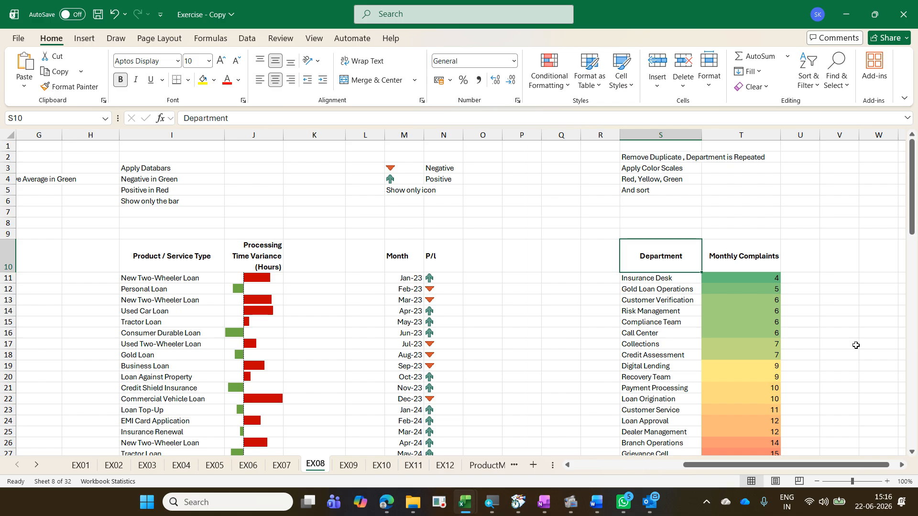
Step: Switch back to the Exercise workbook and examine the repeated department names in the EX08 Department list
{"action": "key", "text": "alt+Tab"}
{"action": "left_click", "coordinate": [674, 234]}
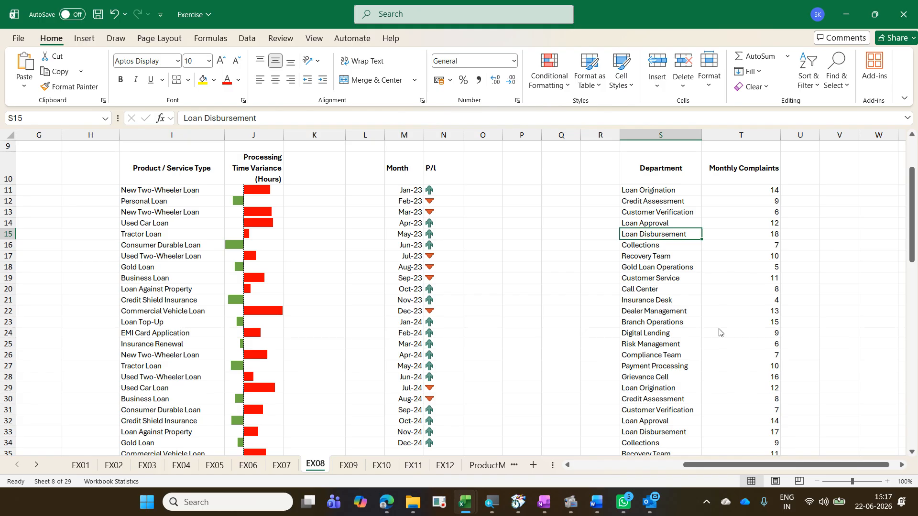
{"action": "left_click_drag", "start_coordinate": [618, 226], "coordinate": [697, 244]}
{"action": "left_click_drag", "start_coordinate": [622, 427], "coordinate": [684, 444]}
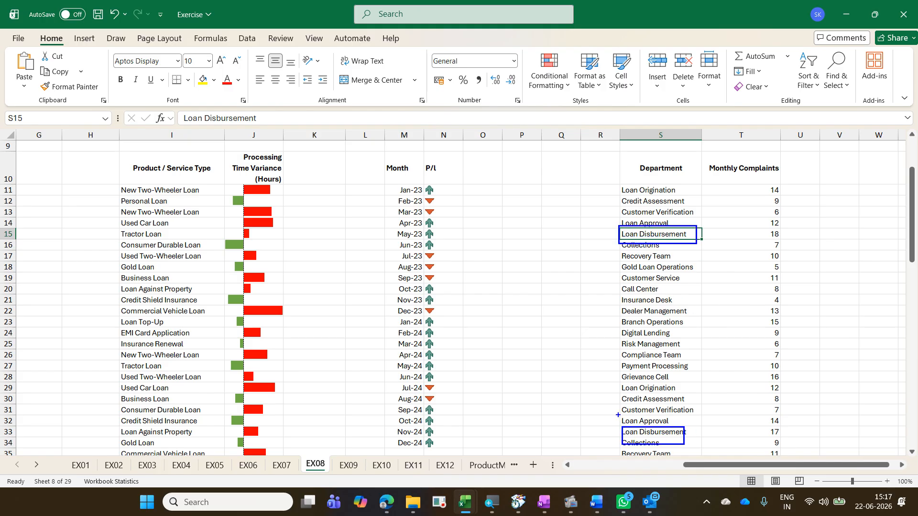
{"action": "left_click_drag", "start_coordinate": [618, 415], "coordinate": [675, 424]}
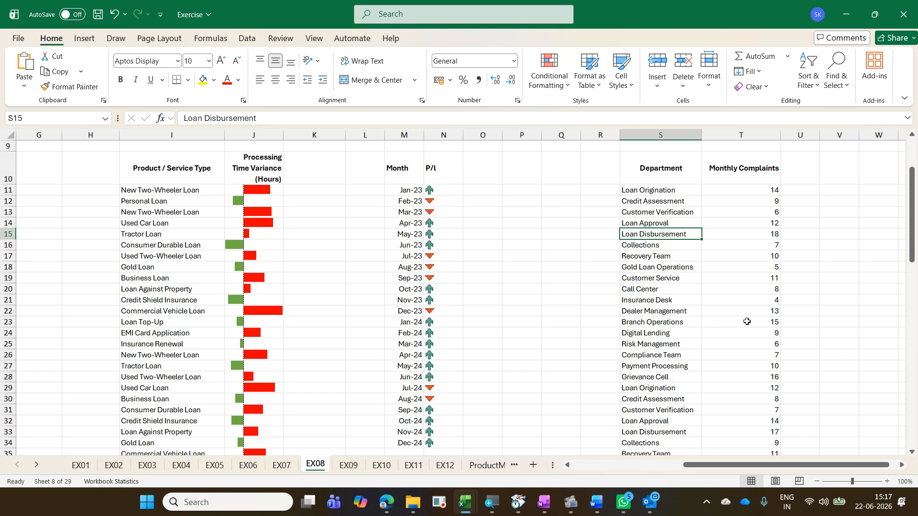
{"action": "left_click", "coordinate": [686, 254]}
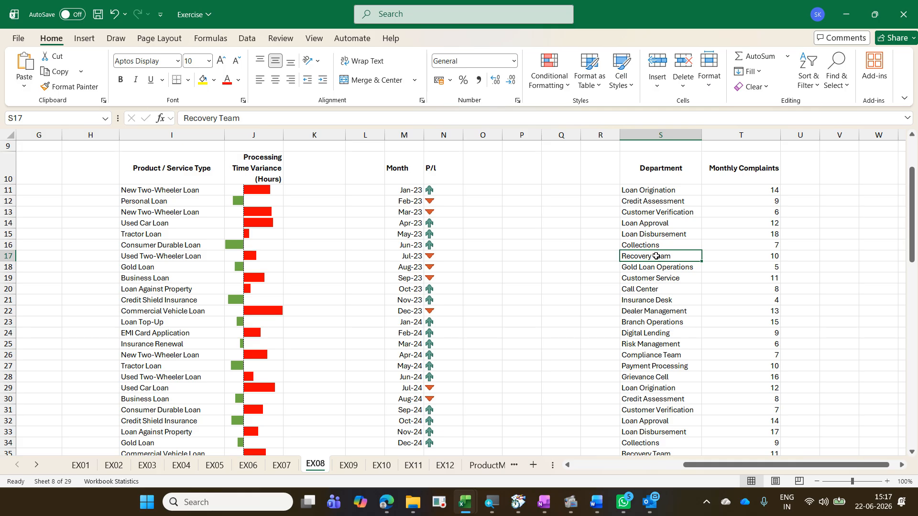
{"action": "scroll", "coordinate": [656, 256], "scroll_direction": "up", "scroll_amount": 3}
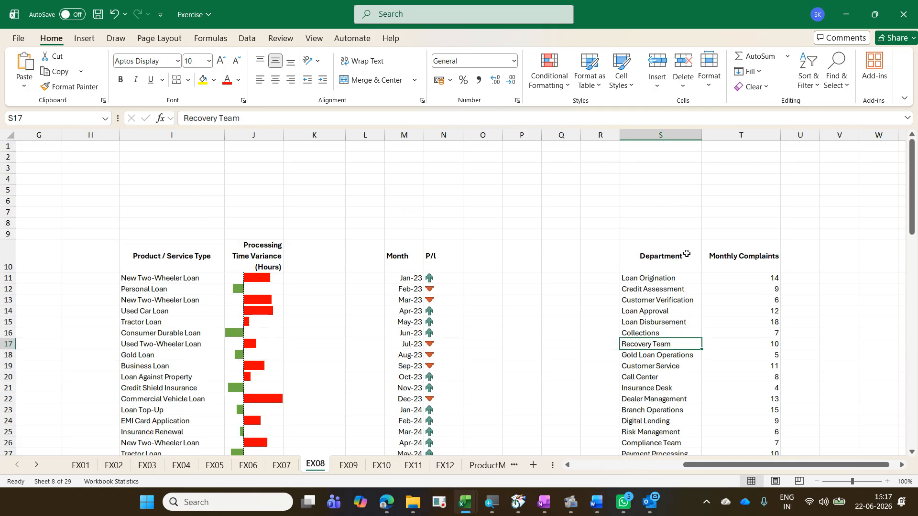
Step: Remove duplicate rows from the Department and Monthly Complaints list, checking only the Department column
{"action": "left_click", "coordinate": [247, 38]}
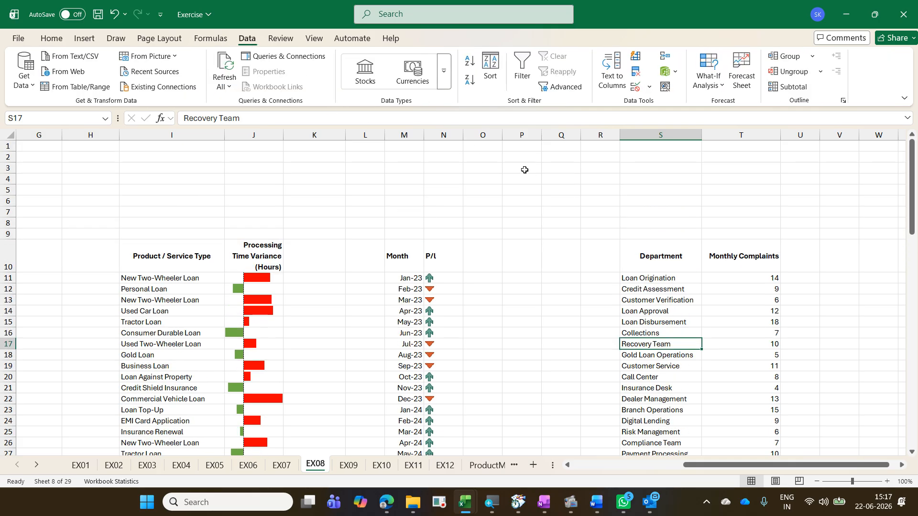
{"action": "left_click", "coordinate": [636, 73]}
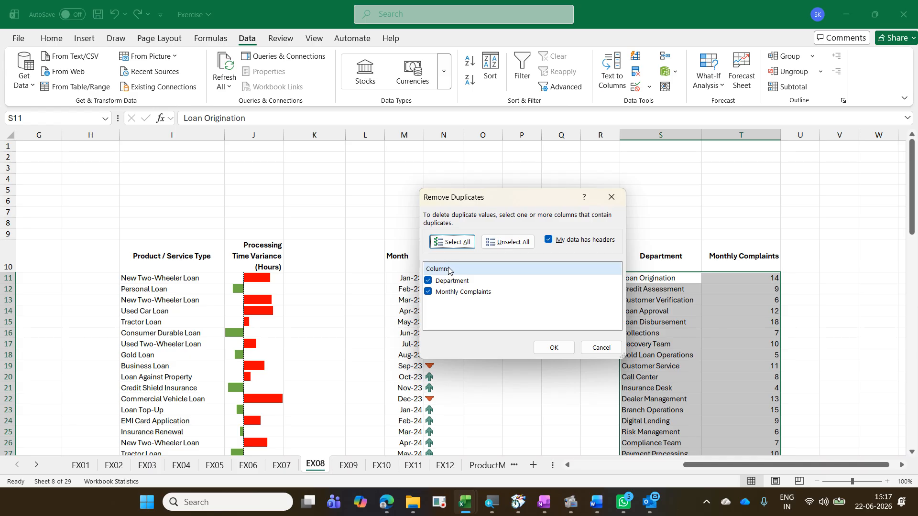
{"action": "left_click", "coordinate": [470, 298]}
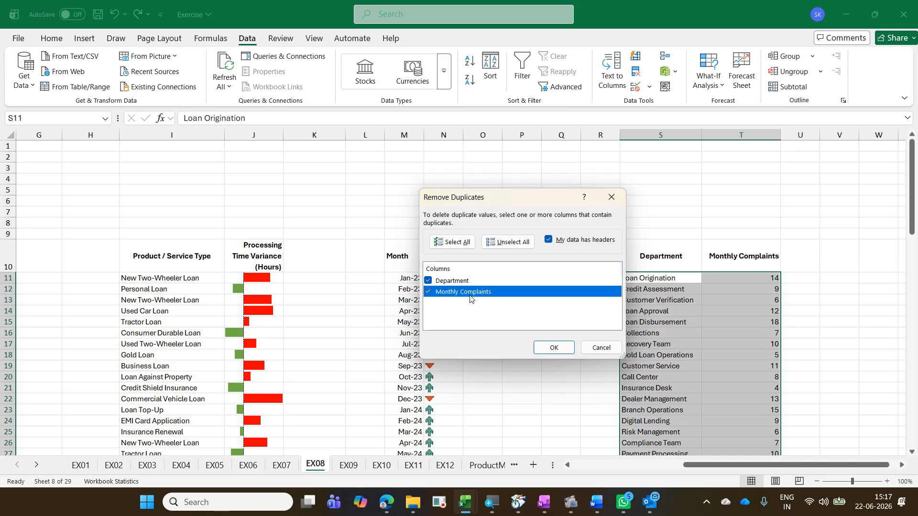
{"action": "left_click", "coordinate": [428, 292]}
{"action": "left_click", "coordinate": [546, 349]}
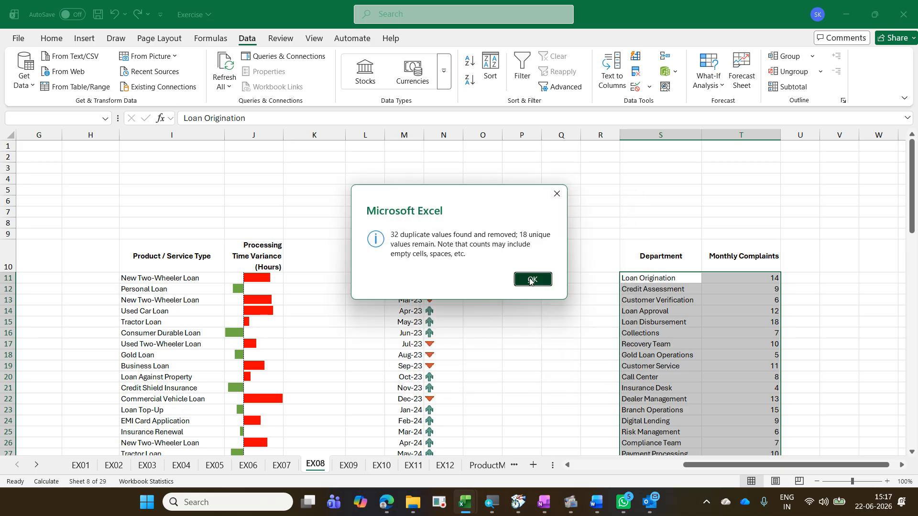
{"action": "left_click", "coordinate": [531, 280]}
{"action": "left_click", "coordinate": [660, 344]}
{"action": "scroll", "coordinate": [692, 328], "scroll_direction": "down", "scroll_amount": 4}
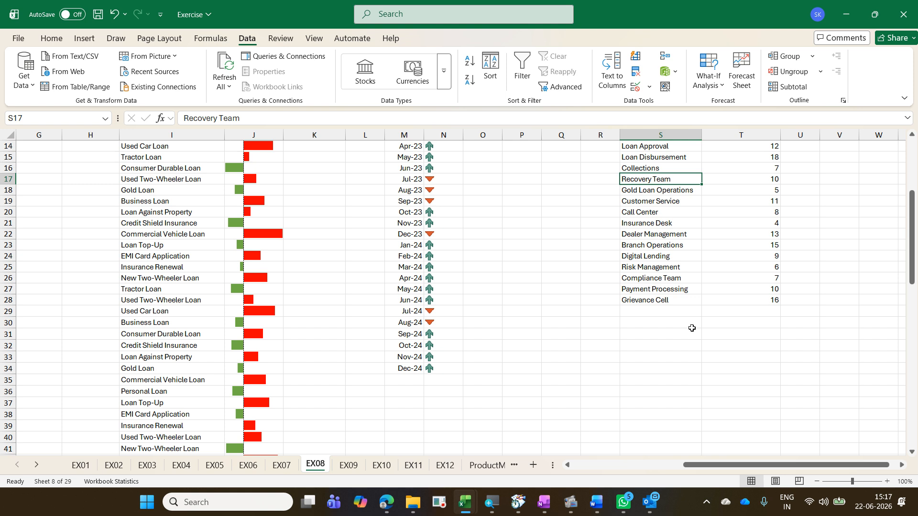
{"action": "scroll", "coordinate": [692, 328], "scroll_direction": "up", "scroll_amount": 2}
{"action": "left_click_drag", "start_coordinate": [670, 213], "coordinate": [675, 405]}
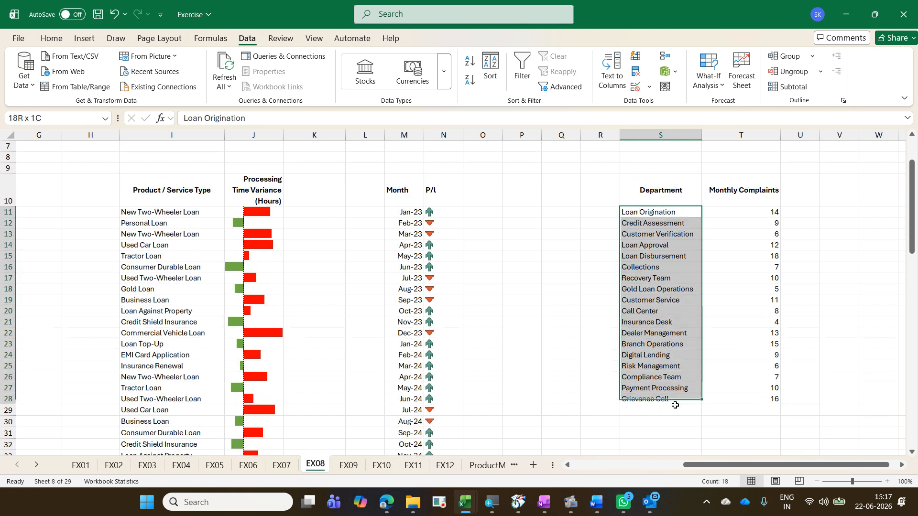
{"action": "left_click", "coordinate": [694, 287]}
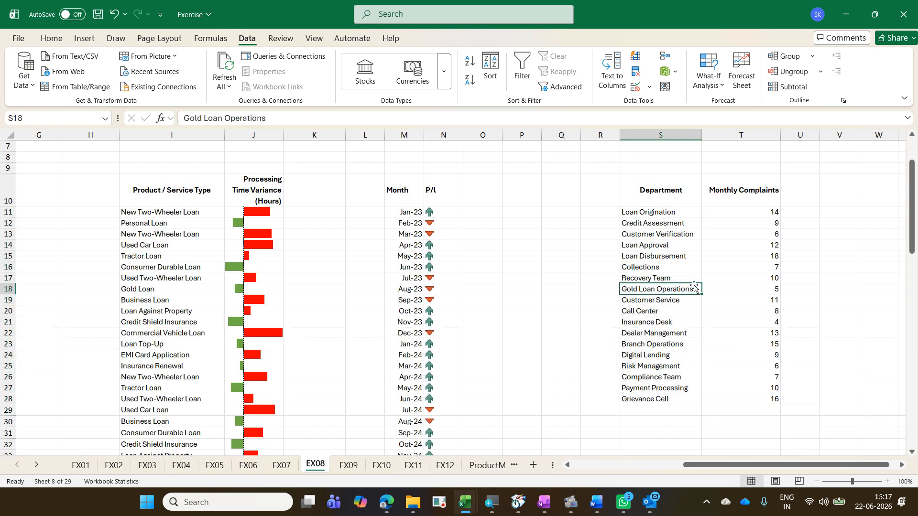
Step: Apply the Red - Yellow - Green colour scale to the Monthly Complaints values
{"action": "left_click_drag", "start_coordinate": [746, 214], "coordinate": [765, 401]}
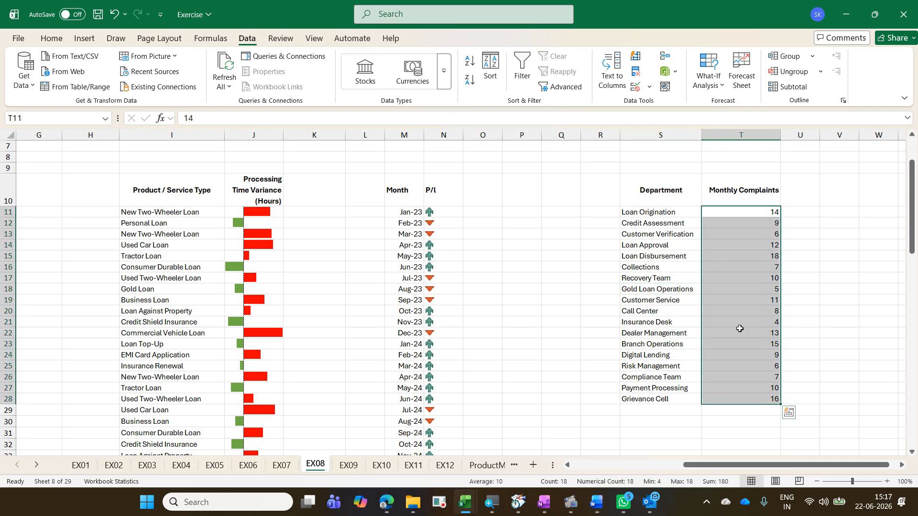
{"action": "left_click", "coordinate": [60, 39]}
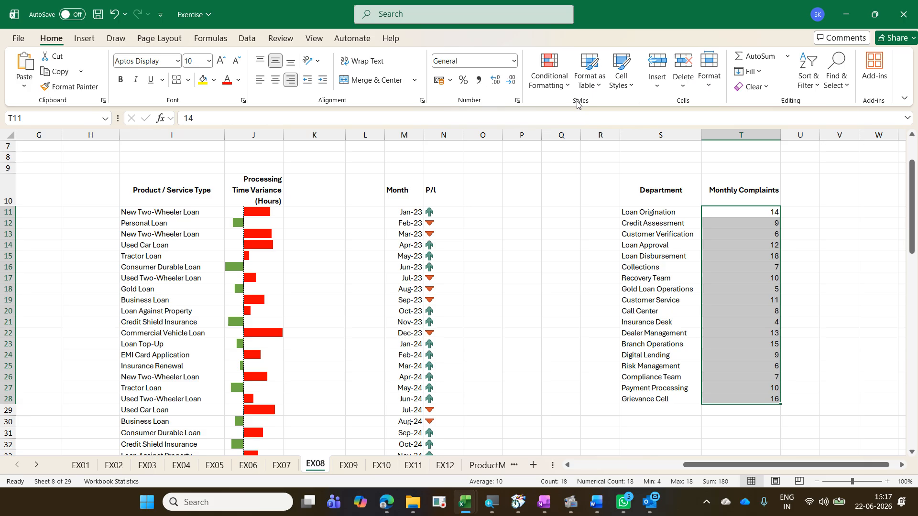
{"action": "left_click", "coordinate": [569, 92]}
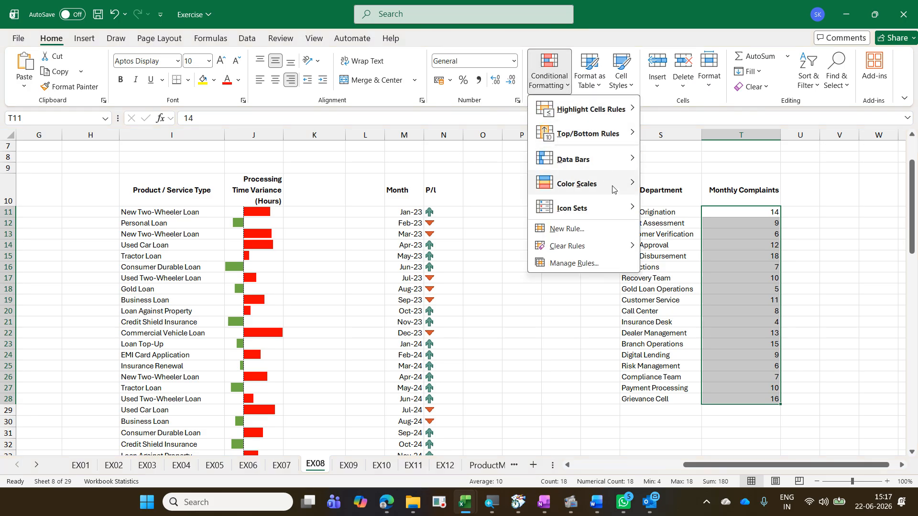
{"action": "mouse_move", "coordinate": [612, 189]}
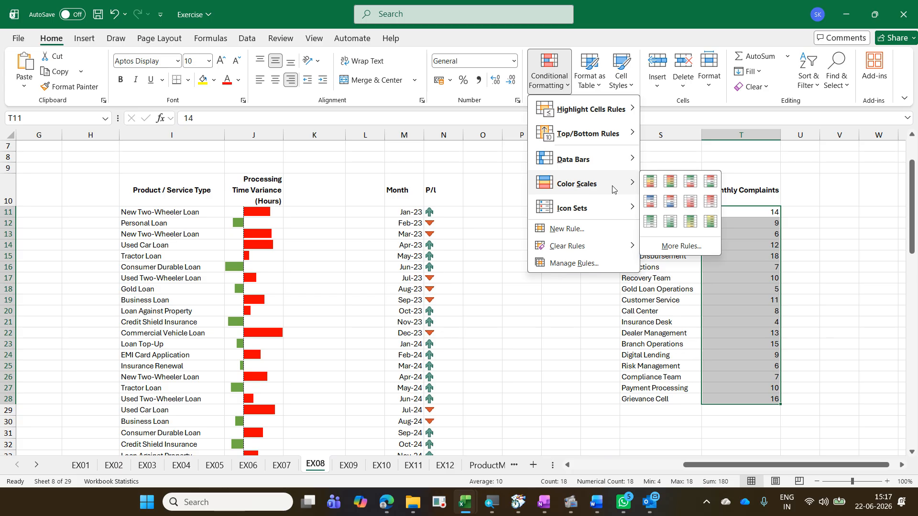
{"action": "left_click", "coordinate": [672, 182]}
Step: Sort the list by Monthly Complaints from smallest to largest
{"action": "left_click", "coordinate": [751, 245]}
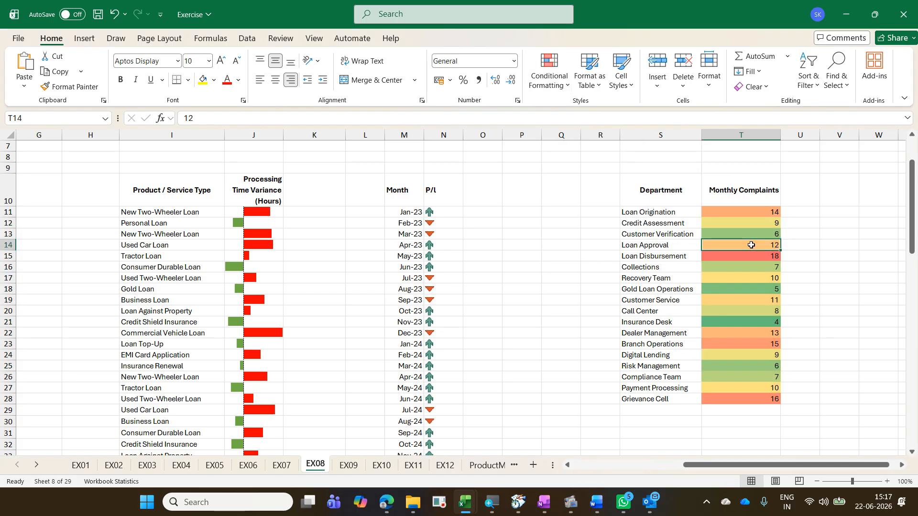
{"action": "right_click", "coordinate": [749, 244]}
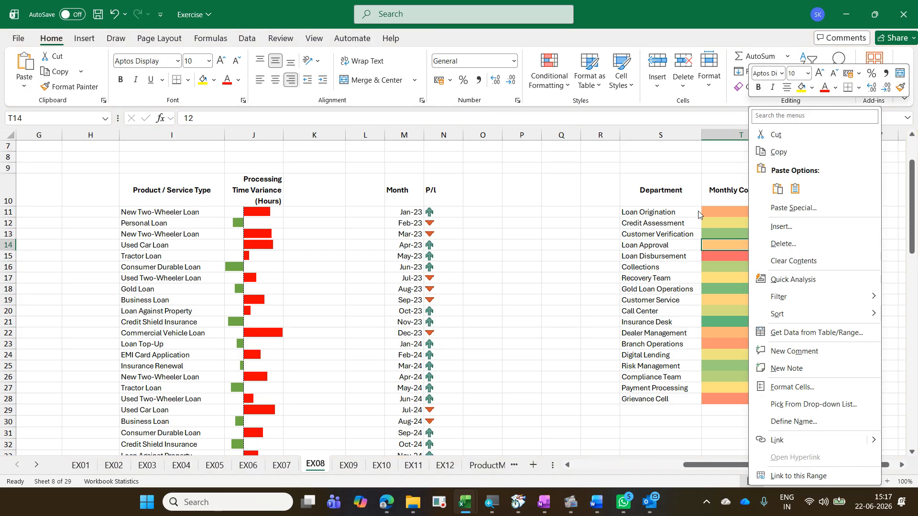
{"action": "mouse_move", "coordinate": [770, 315]}
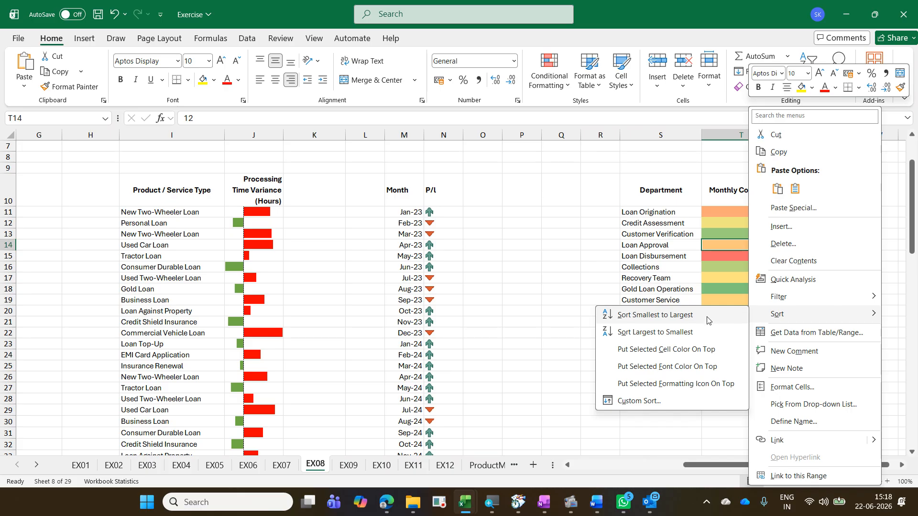
{"action": "left_click", "coordinate": [655, 315]}
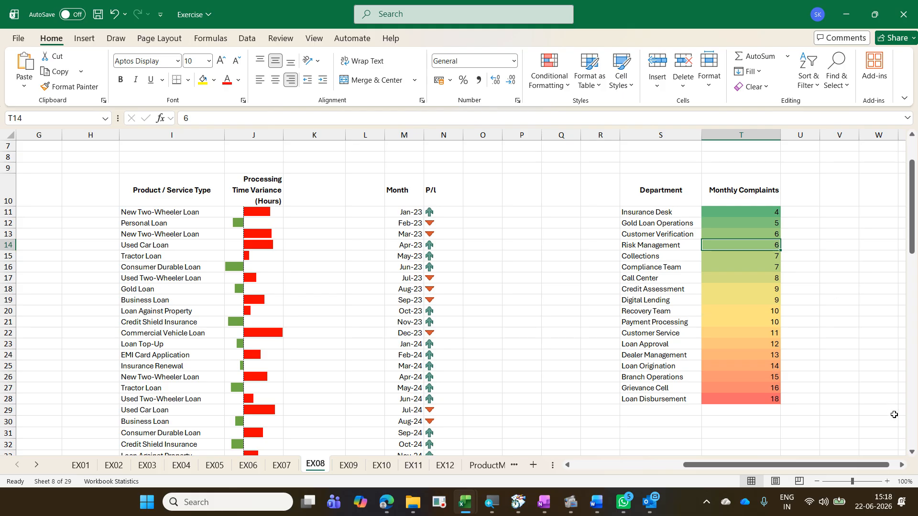
Step: Insert a thumbs up emoji into cell X12 using the emoji panel
{"action": "left_click", "coordinate": [903, 466]}
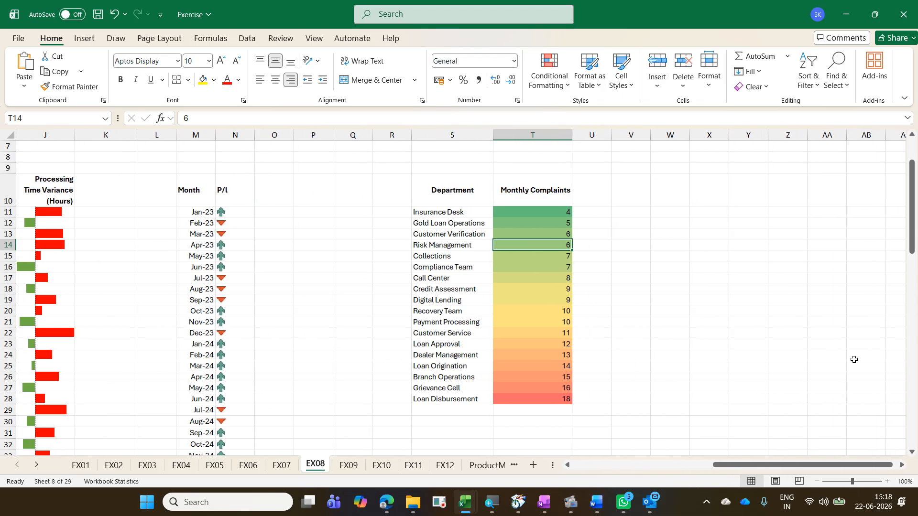
{"action": "left_click", "coordinate": [718, 222]}
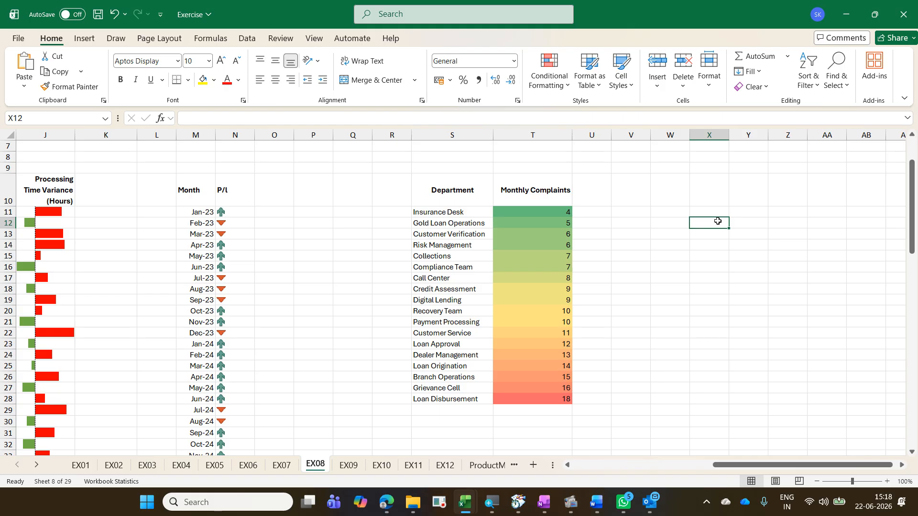
{"action": "key", "text": "super+period"}
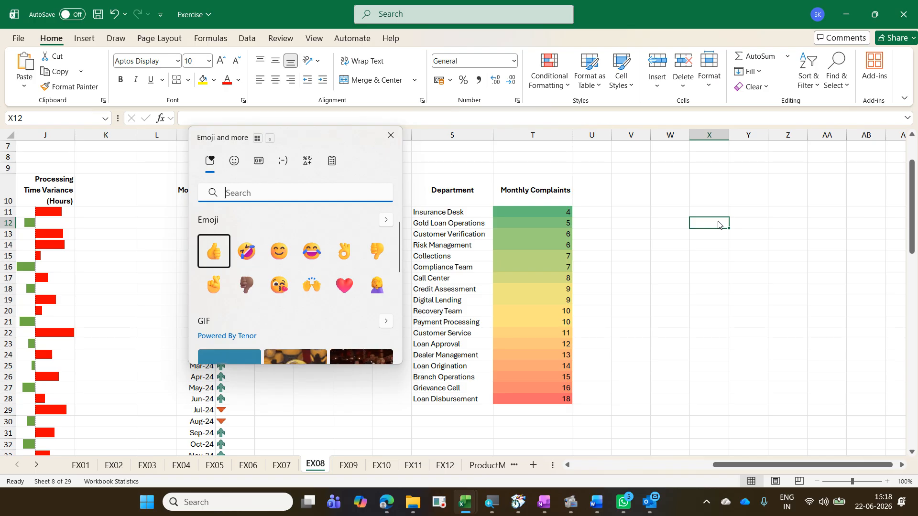
{"action": "left_click", "coordinate": [234, 162]}
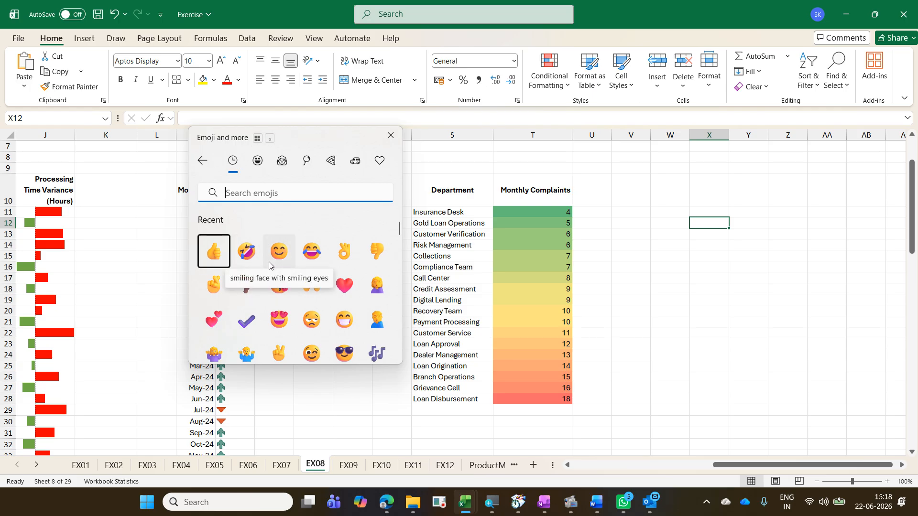
{"action": "left_click", "coordinate": [214, 251]}
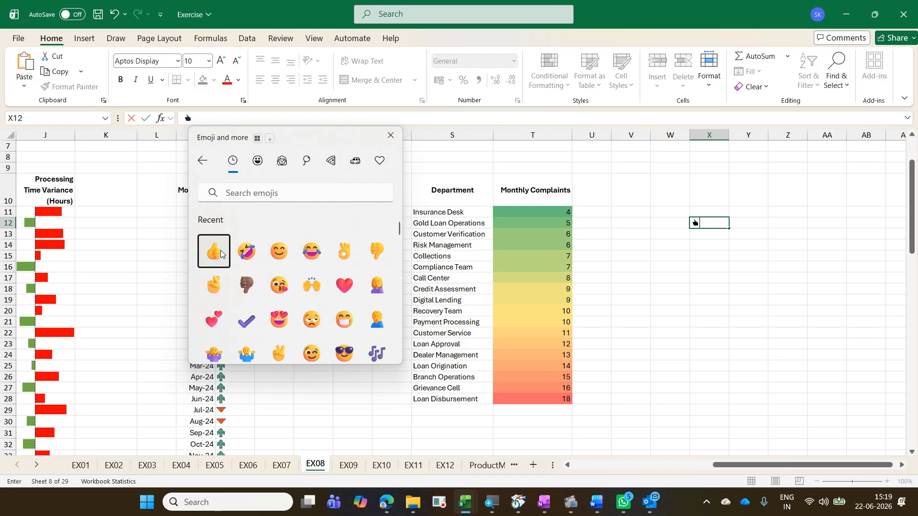
{"action": "left_click", "coordinate": [391, 137]}
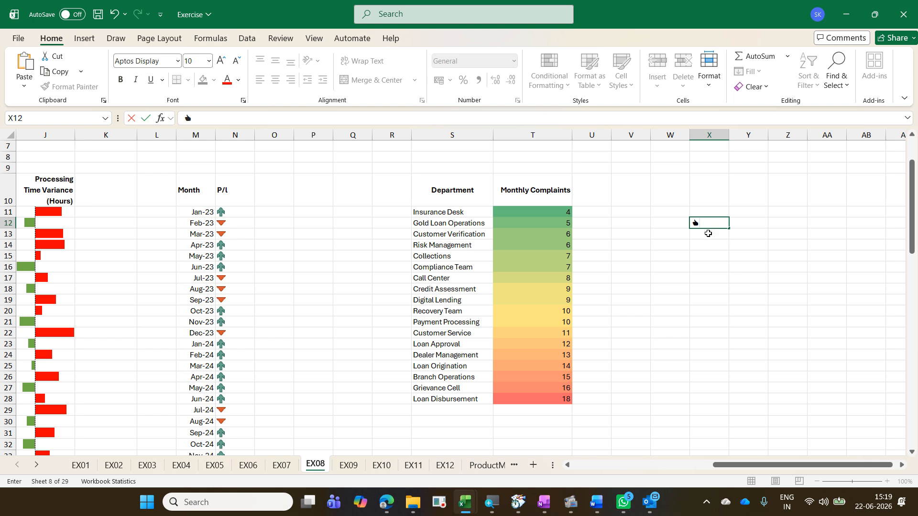
Step: Format the thumbs up emoji in X12 with green font colour and font size 28
{"action": "double_click", "coordinate": [688, 223]}
{"action": "left_click", "coordinate": [238, 82]}
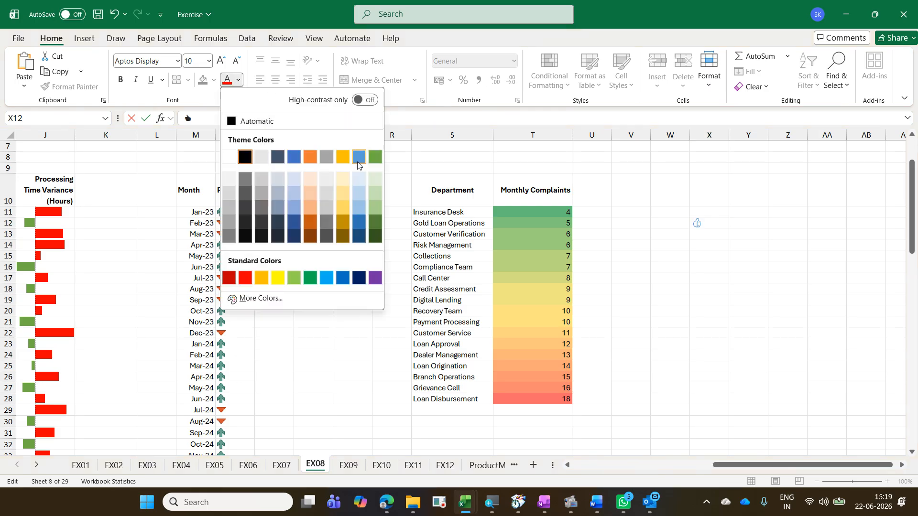
{"action": "left_click", "coordinate": [315, 279]}
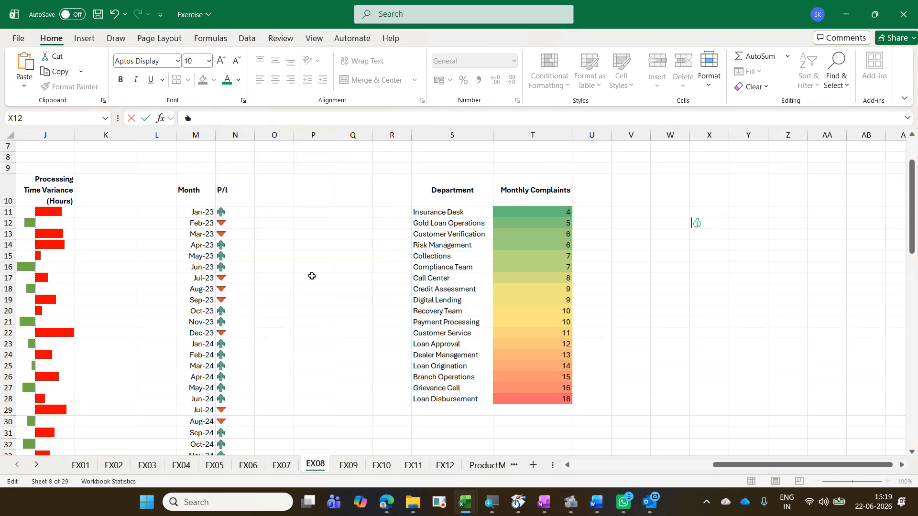
{"action": "left_click", "coordinate": [209, 61]}
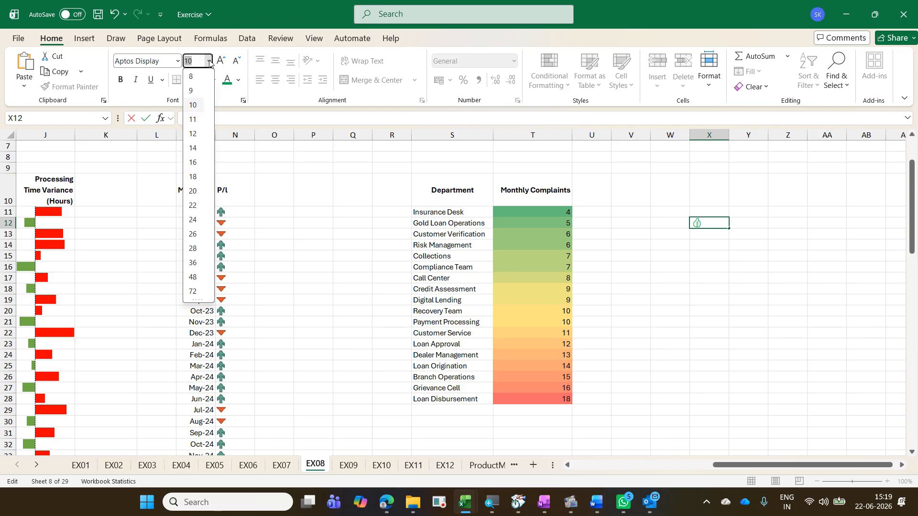
{"action": "left_click", "coordinate": [202, 248]}
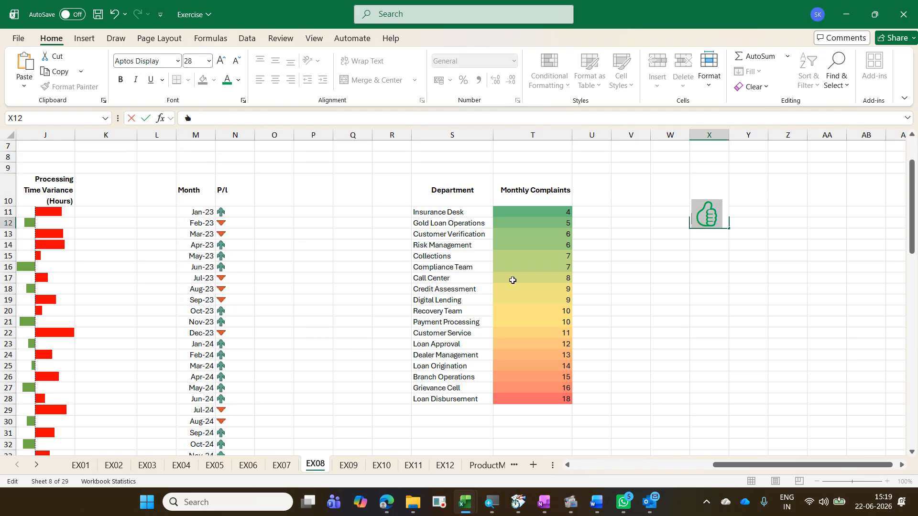
{"action": "key", "text": "ctrl+Return"}
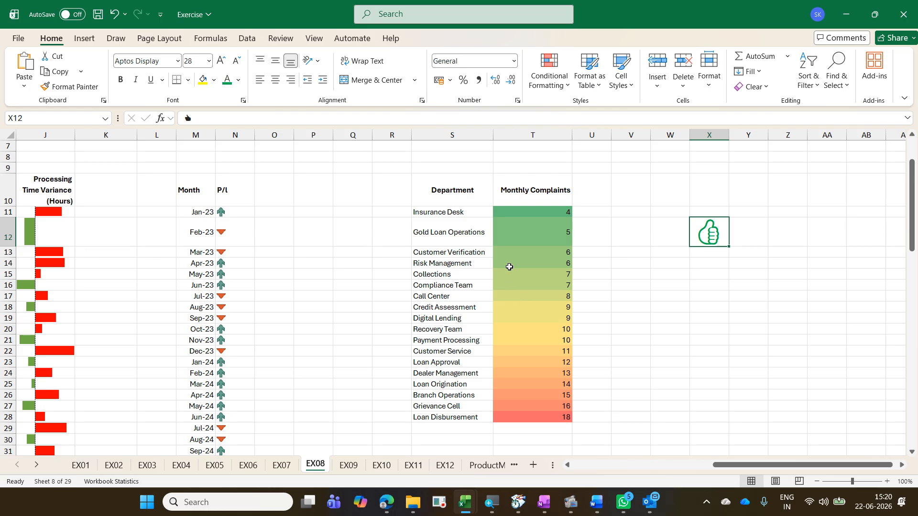
Step: Switch to PowerPoint, create a blank presentation and place the cursor in the title placeholder
{"action": "left_click", "coordinate": [147, 502]}
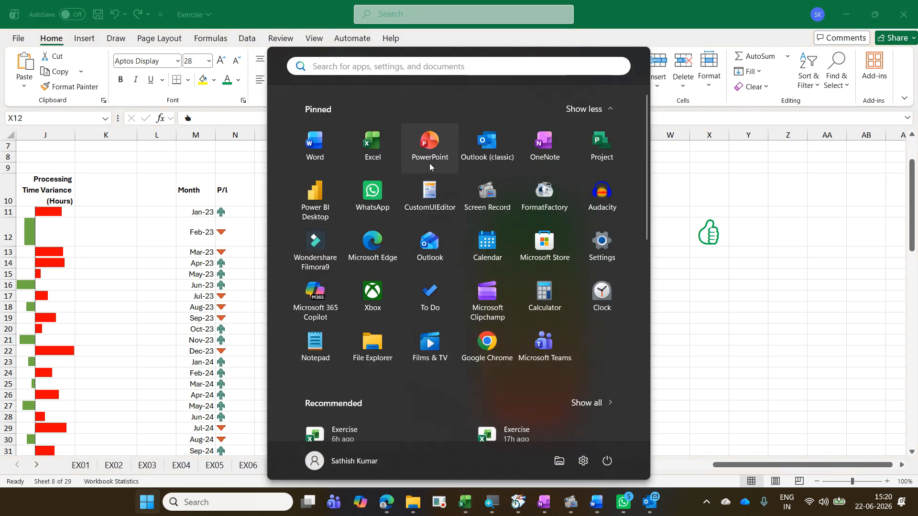
{"action": "left_click", "coordinate": [430, 148]}
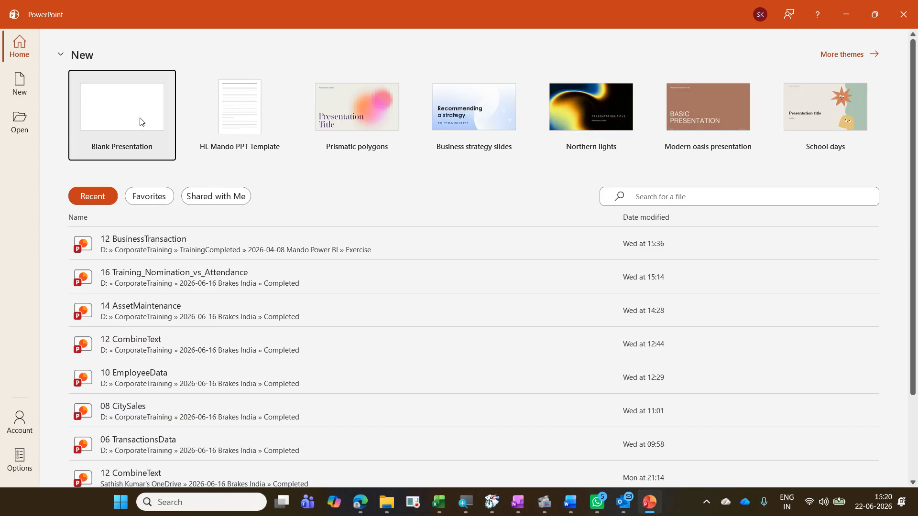
{"action": "left_click", "coordinate": [141, 121]}
{"action": "left_click", "coordinate": [476, 281]}
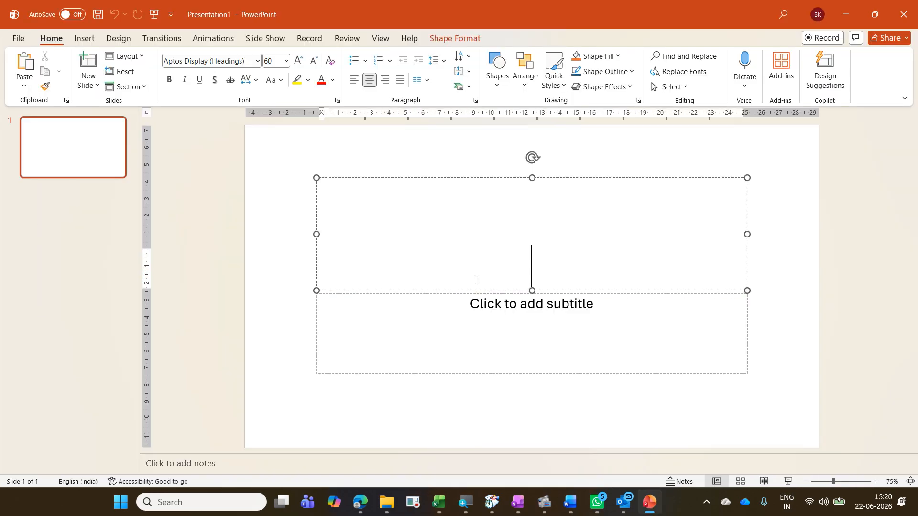
Step: Insert thumbs up, smiling face, OK hand, thumbs down and crossed fingers emojis into the slide title using the emoji panel
{"action": "key", "text": "super+period"}
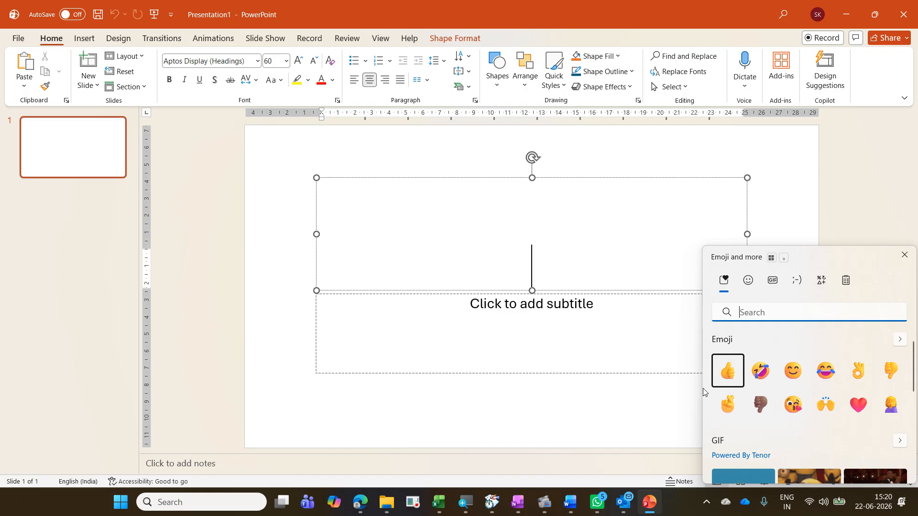
{"action": "left_click", "coordinate": [733, 377]}
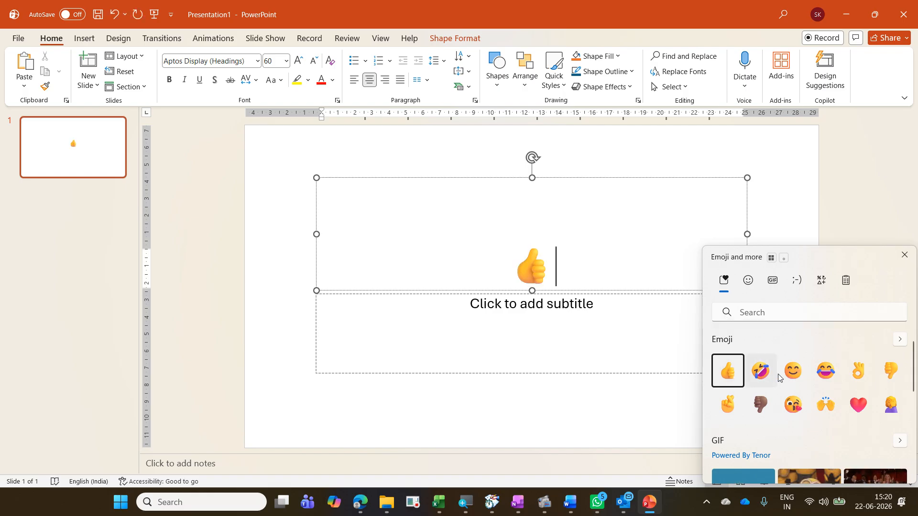
{"action": "left_click", "coordinate": [793, 370]}
{"action": "left_click", "coordinate": [859, 378]}
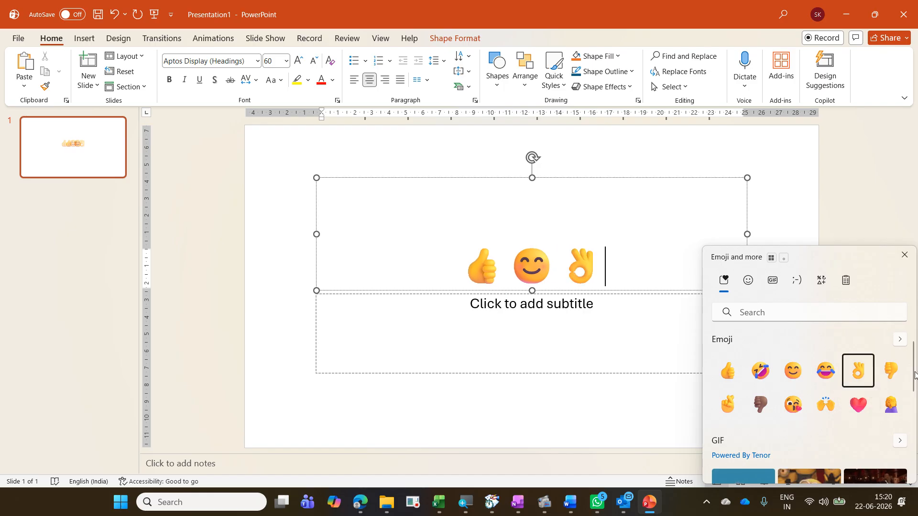
{"action": "left_click", "coordinate": [890, 370]}
{"action": "left_click", "coordinate": [727, 402]}
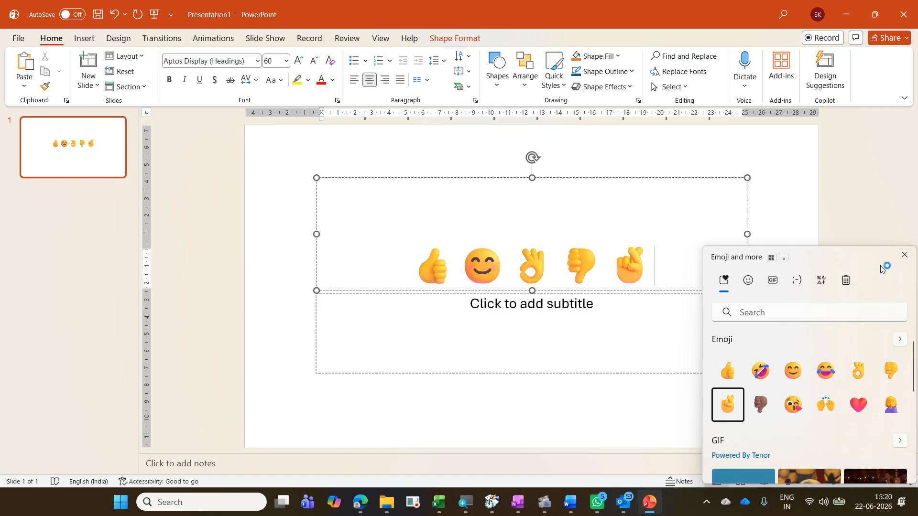
{"action": "left_click", "coordinate": [604, 319]}
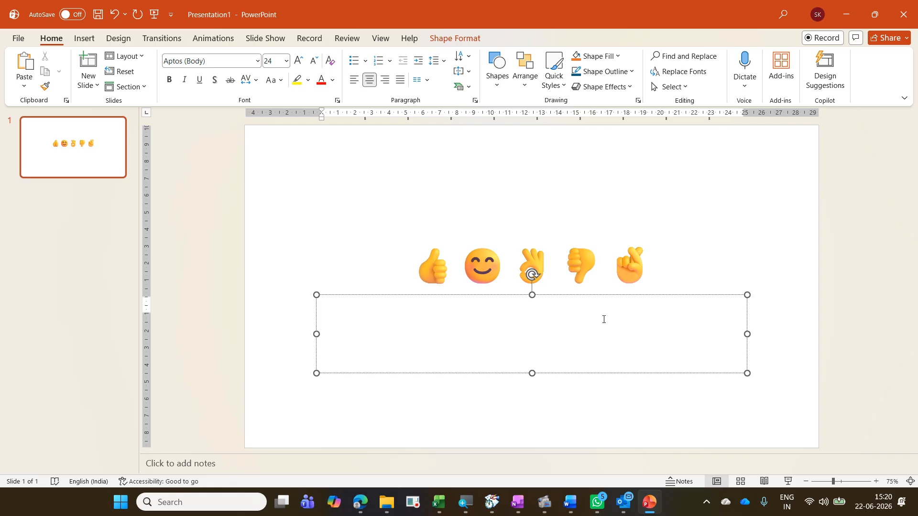
Step: Close PowerPoint without saving the presentation
{"action": "left_click", "coordinate": [903, 15]}
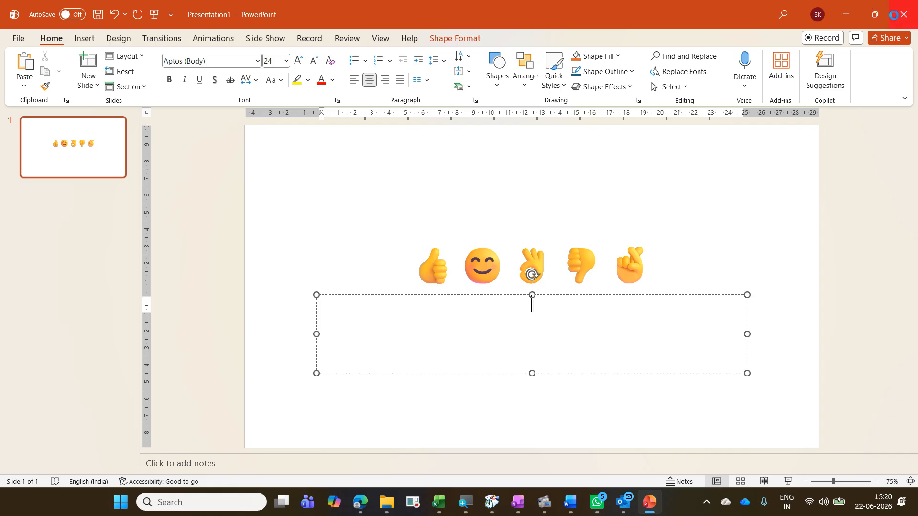
{"action": "left_click", "coordinate": [503, 316]}
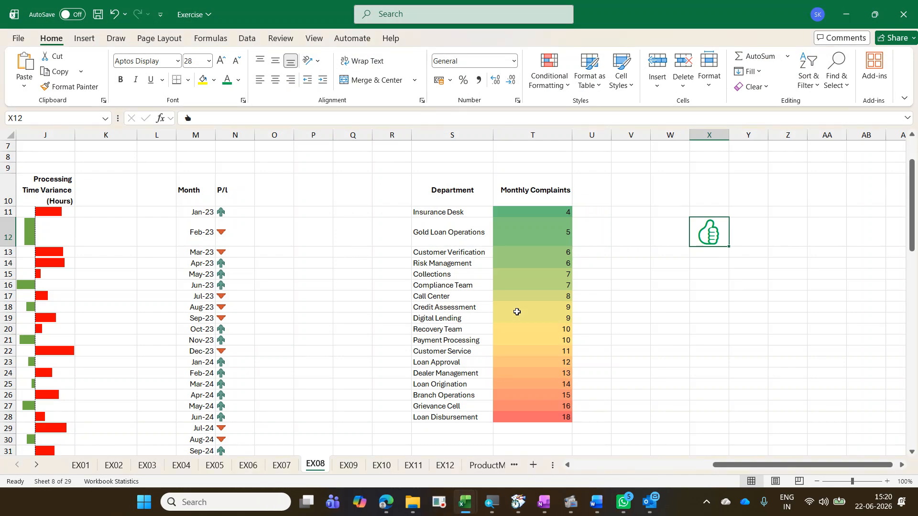
Step: Browse through the workbook's worksheets one after another
{"action": "left_click", "coordinate": [343, 466]}
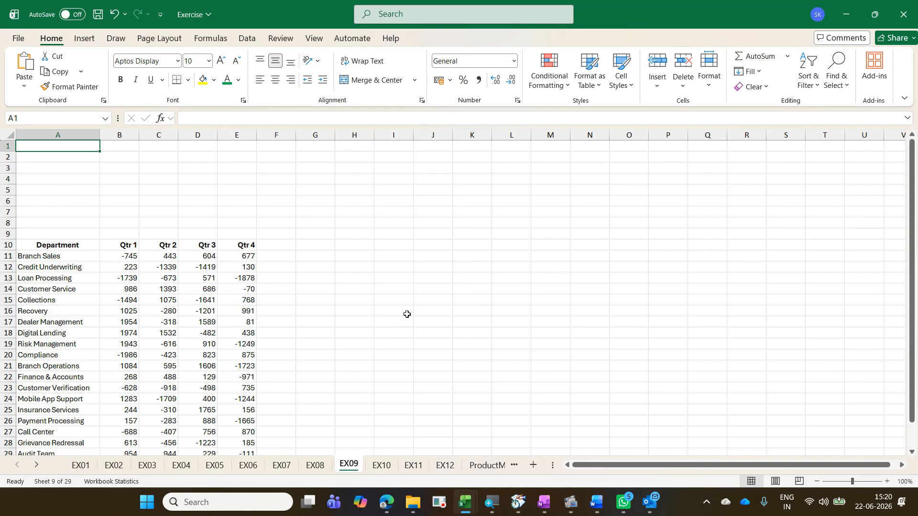
{"action": "left_click", "coordinate": [282, 465]}
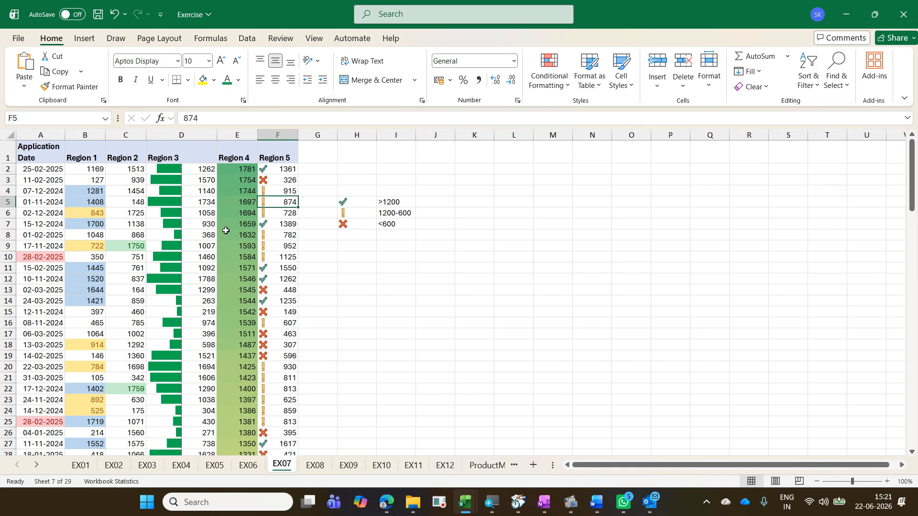
{"action": "left_click", "coordinate": [214, 224]}
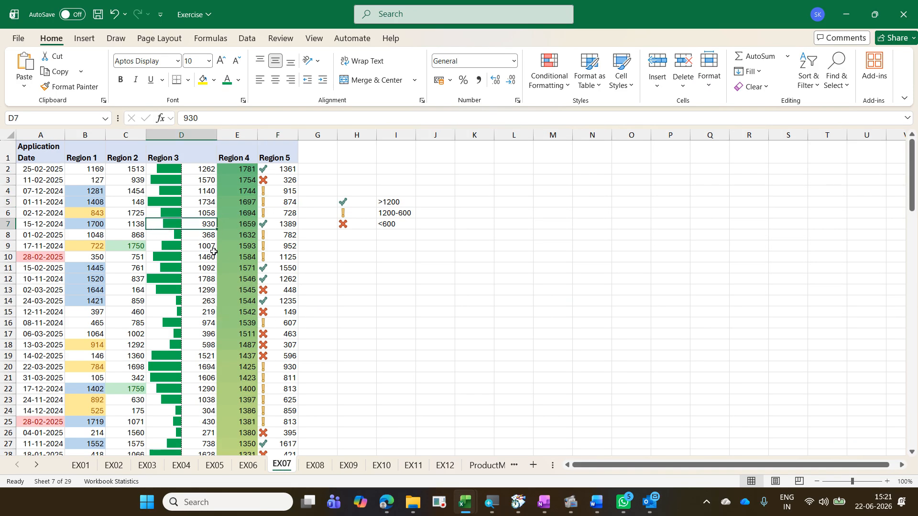
{"action": "left_click", "coordinate": [324, 470]}
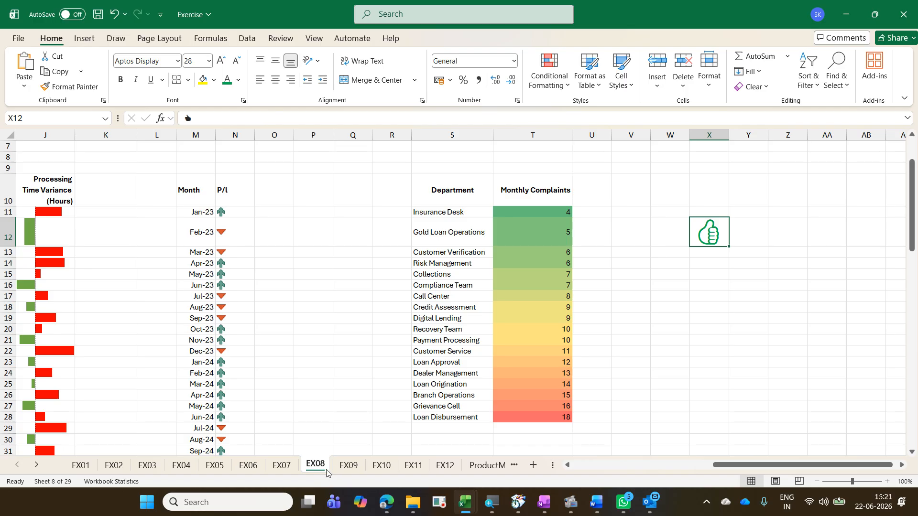
{"action": "left_click", "coordinate": [346, 470]}
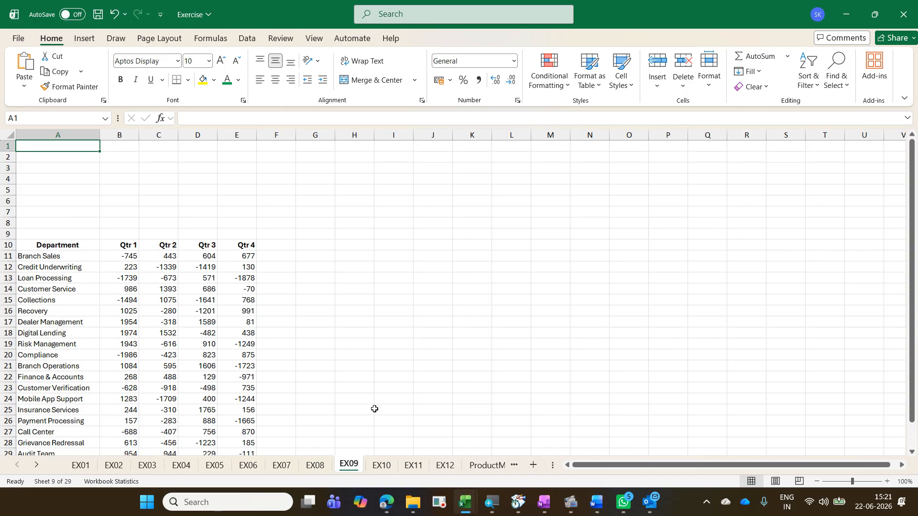
{"action": "key", "text": "ctrl+Page_Down"}
{"action": "key", "text": "ctrl+Page_Down"}
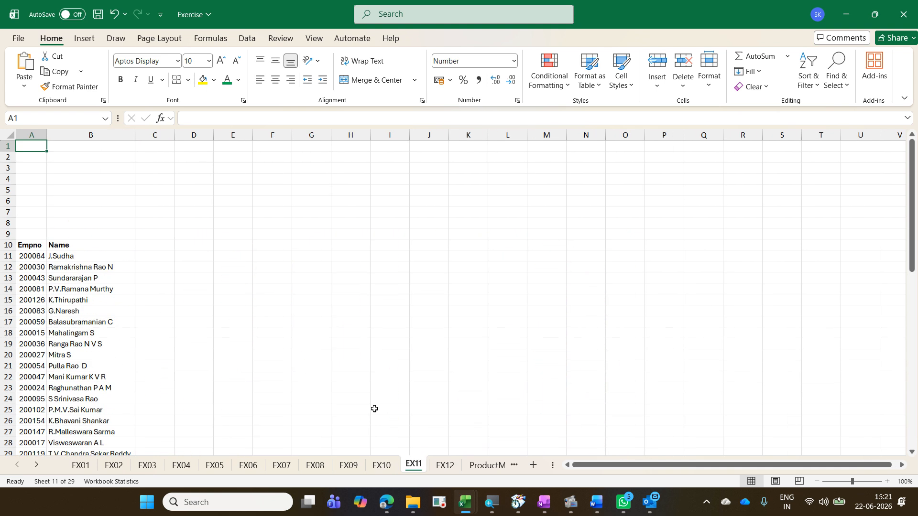
{"action": "key", "text": "ctrl+Page_Down"}
{"action": "key", "text": "ctrl+Page_Down"}
{"action": "key", "text": "ctrl+Page_Down"}
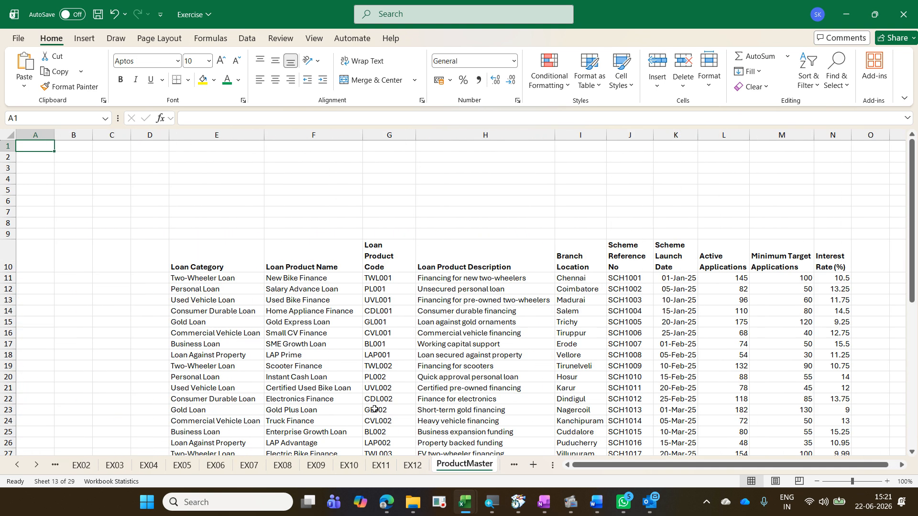
{"action": "key", "text": "ctrl+Page_Down"}
{"action": "key", "text": "ctrl+Page_Up"}
{"action": "key", "text": "ctrl+Page_Up"}
{"action": "key", "text": "ctrl+Page_Up"}
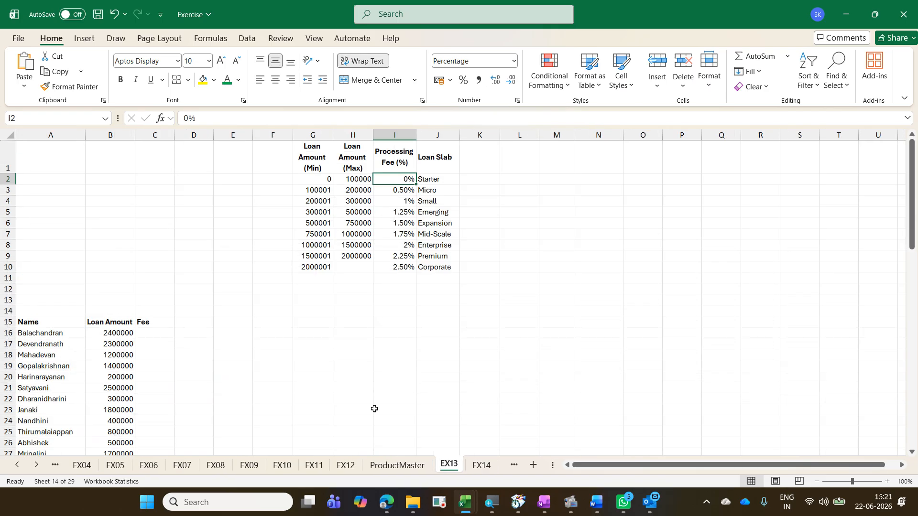
{"action": "key", "text": "ctrl+Page_Up"}
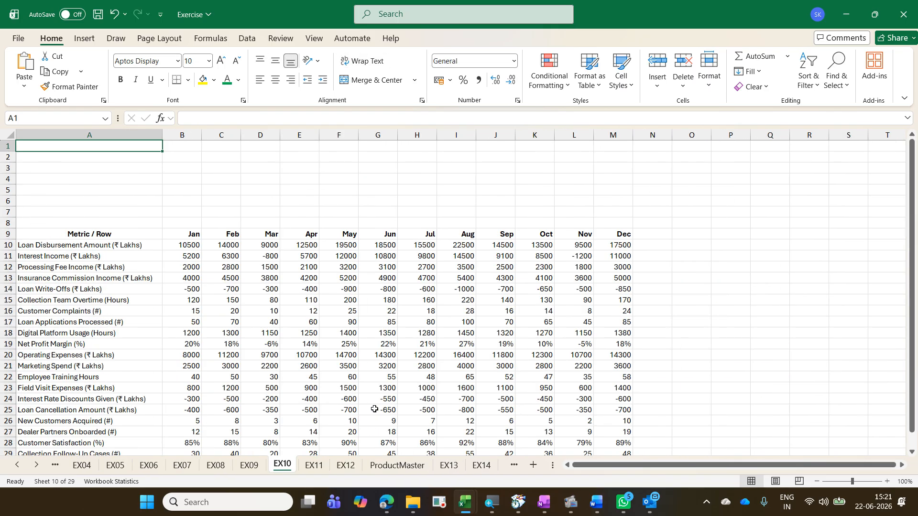
{"action": "key", "text": "ctrl+Page_Up"}
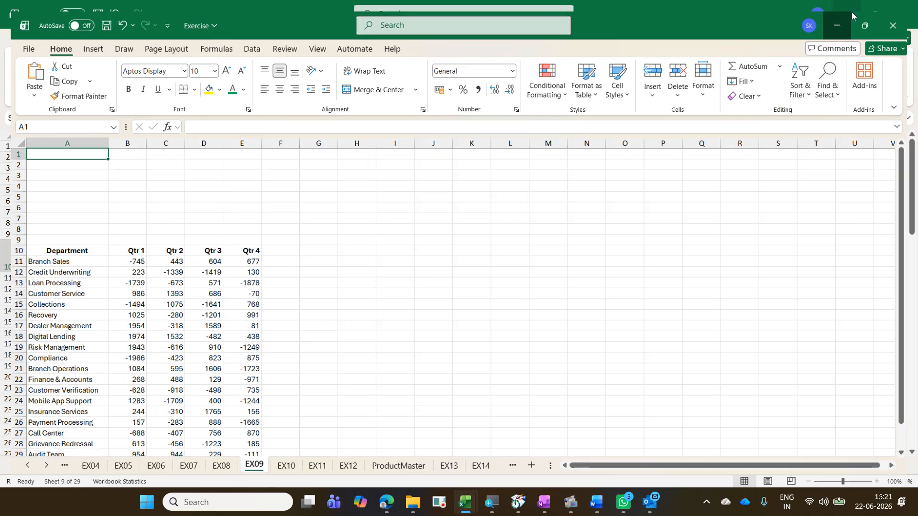
Step: Minimize the Excel window
{"action": "left_click", "coordinate": [851, 16]}
{"action": "left_click", "coordinate": [848, 16]}
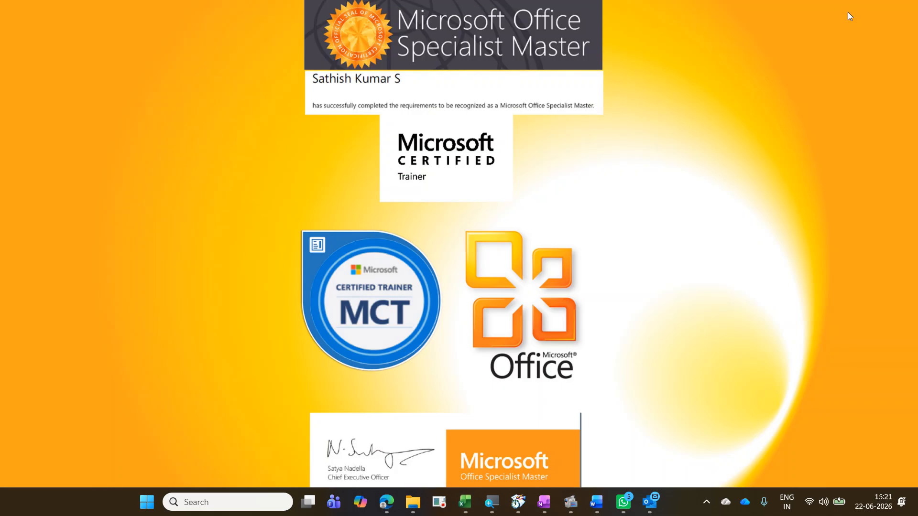